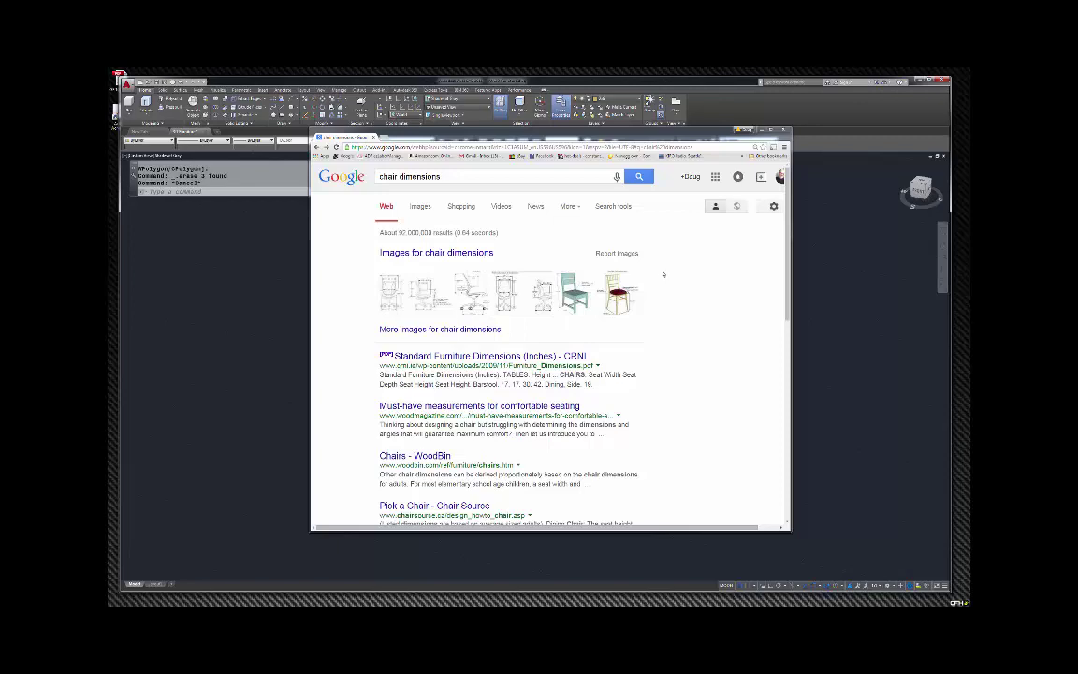
Step: Browse the image results for chair dimensions and open the preview of the dimensioned wooden slatted chair from Ana White
{"action": "left_click_drag", "start_coordinate": [600, 136], "coordinate": [576, 151]}
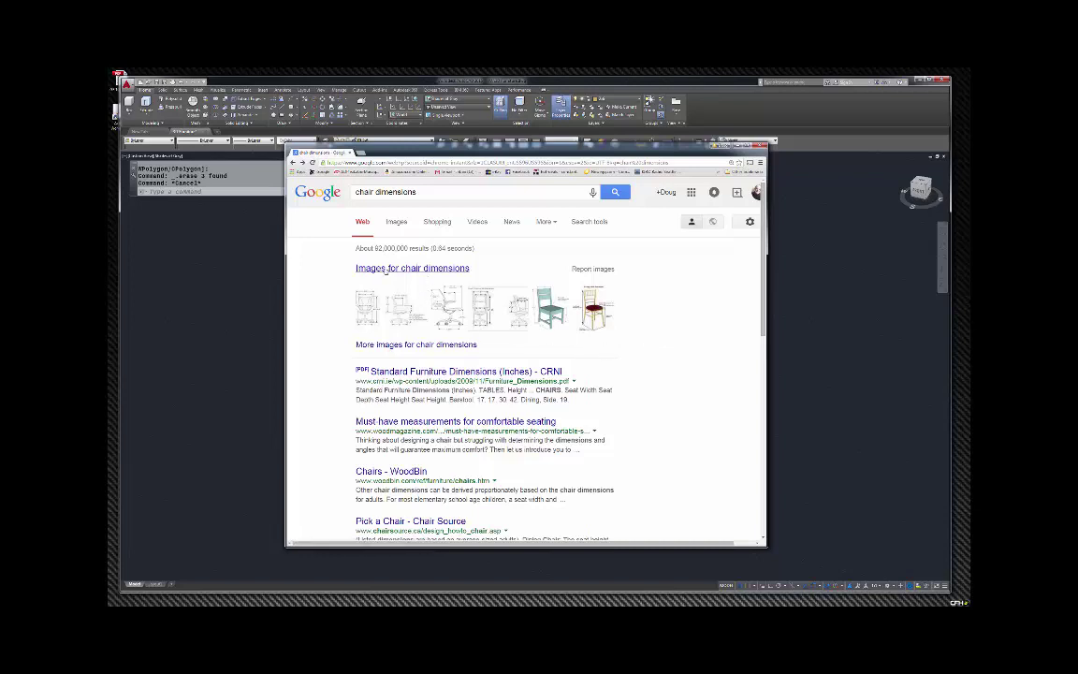
{"action": "left_click", "coordinate": [397, 222]}
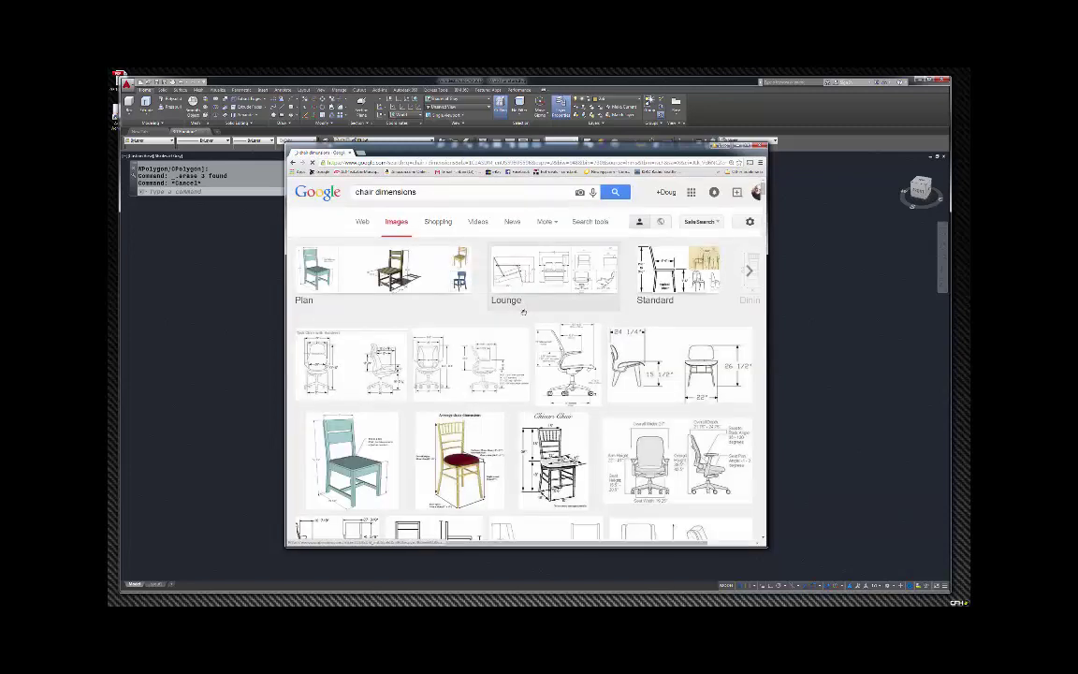
{"action": "scroll", "coordinate": [530, 307], "scroll_direction": "down", "scroll_amount": 1}
{"action": "scroll", "coordinate": [529, 307], "scroll_direction": "down", "scroll_amount": 10}
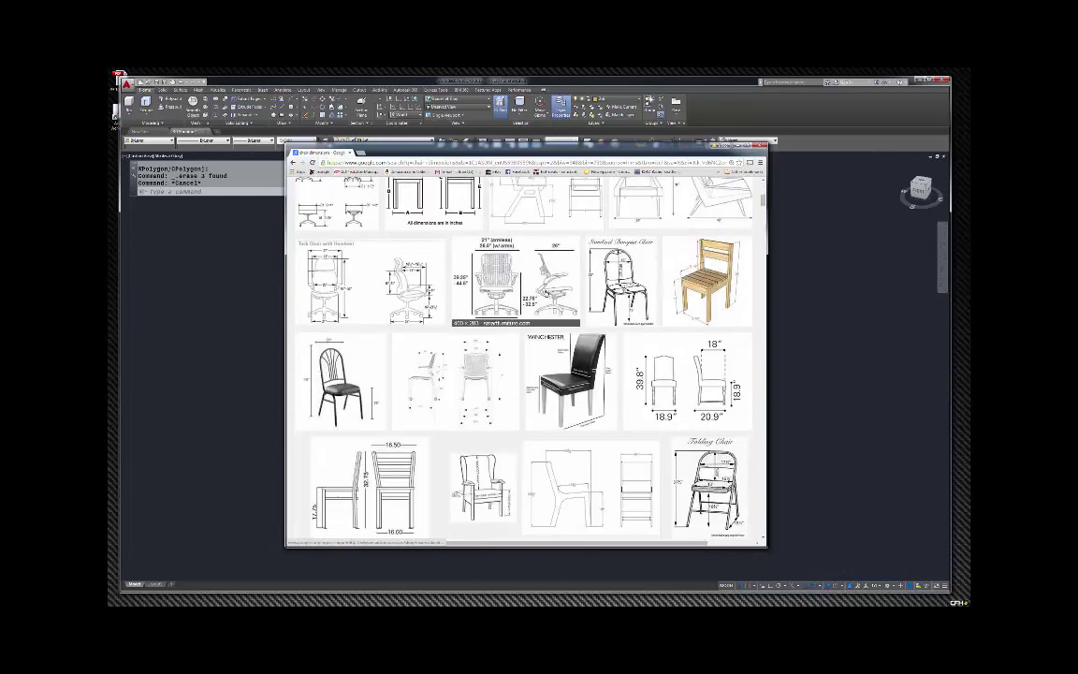
{"action": "scroll", "coordinate": [524, 328], "scroll_direction": "down", "scroll_amount": 3}
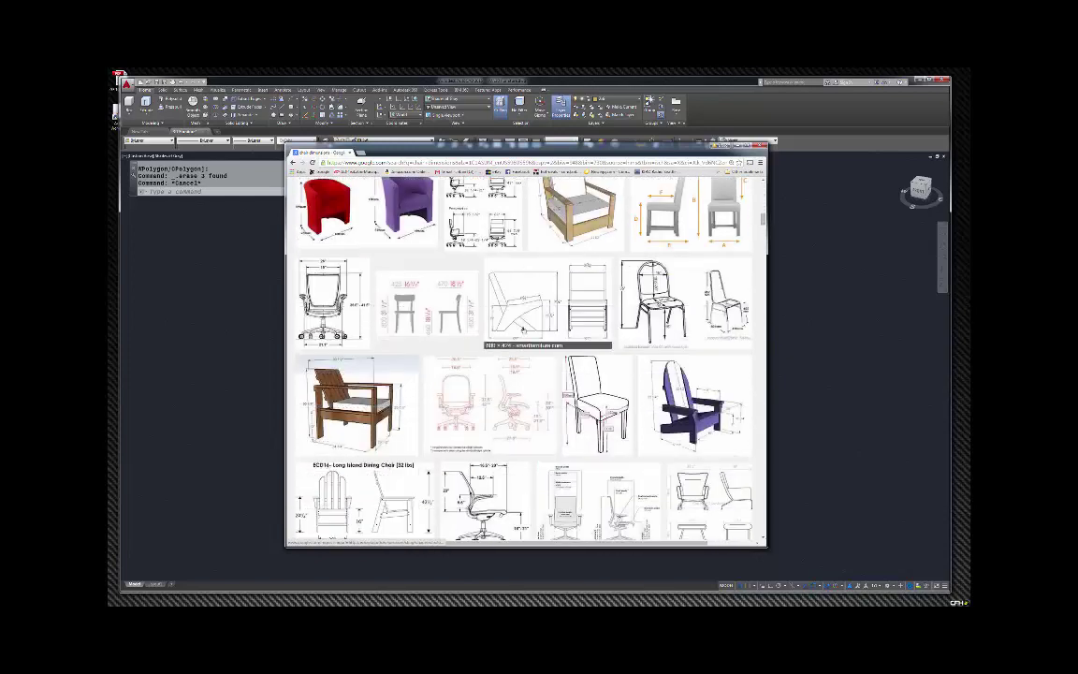
{"action": "scroll", "coordinate": [470, 304], "scroll_direction": "up", "scroll_amount": 10}
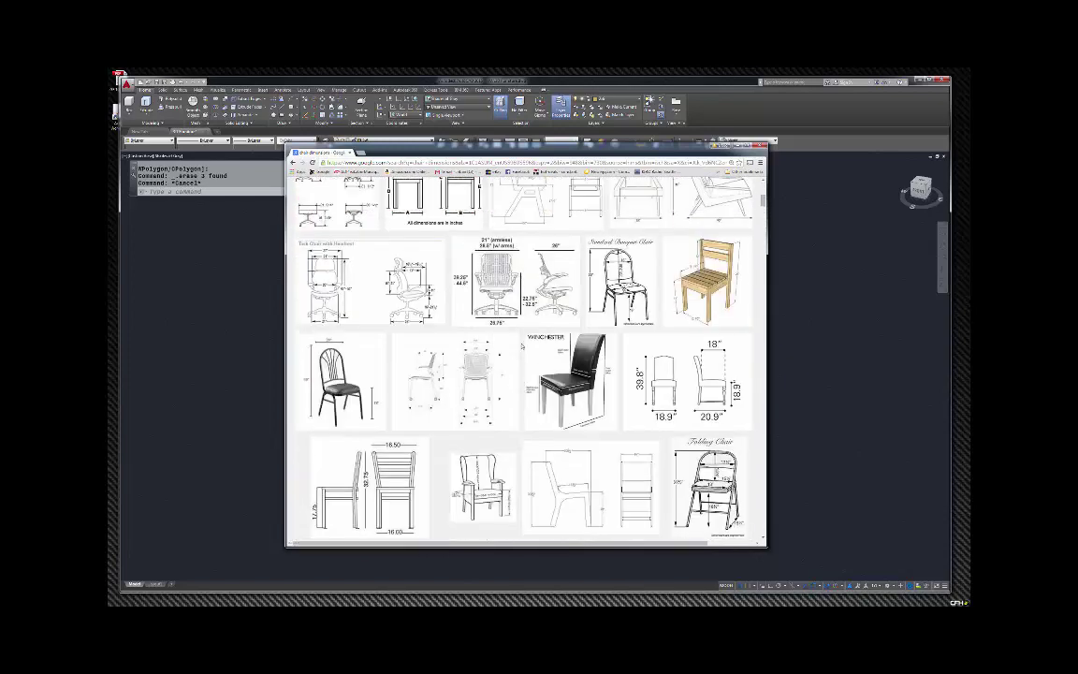
{"action": "scroll", "coordinate": [471, 309], "scroll_direction": "up", "scroll_amount": 2}
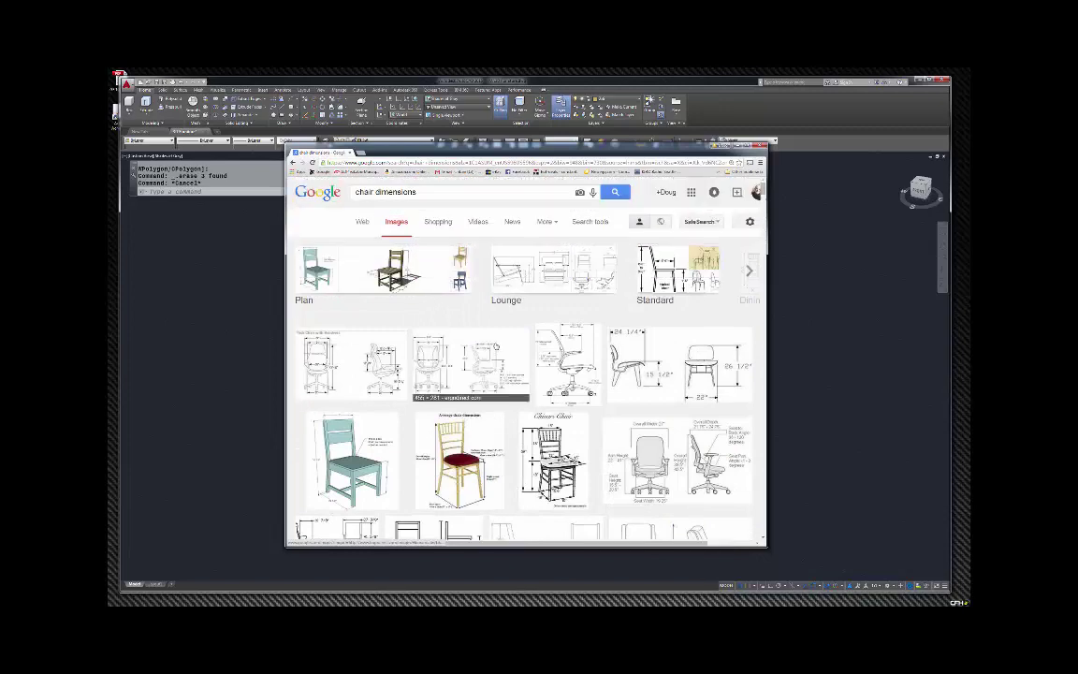
{"action": "scroll", "coordinate": [496, 348], "scroll_direction": "down", "scroll_amount": 5}
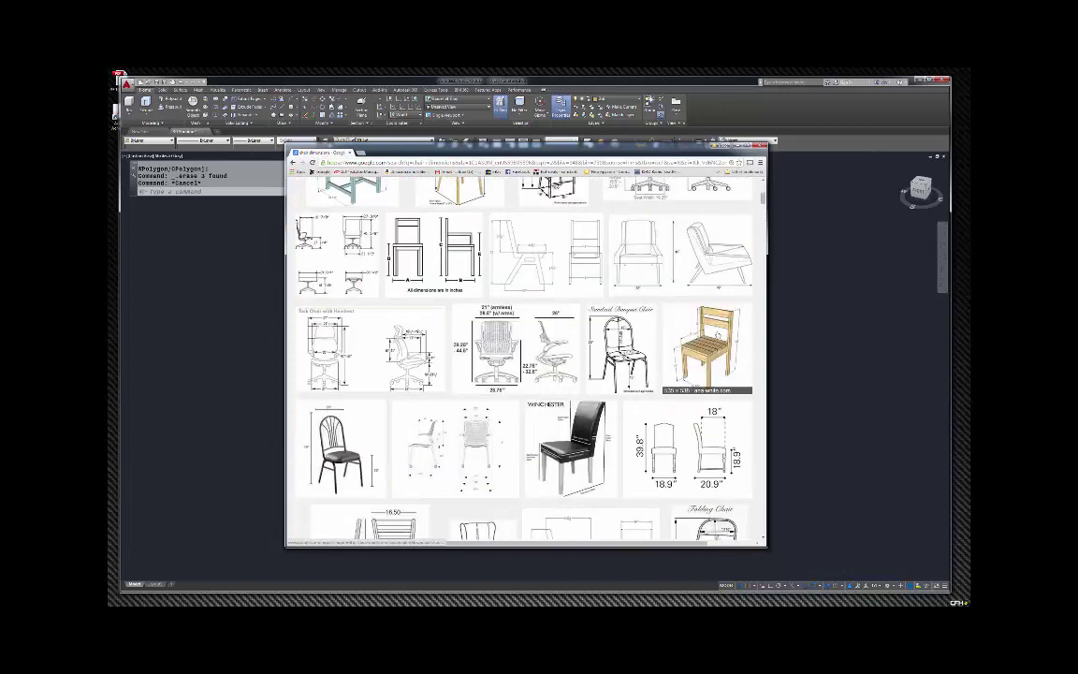
{"action": "left_click", "coordinate": [710, 344]}
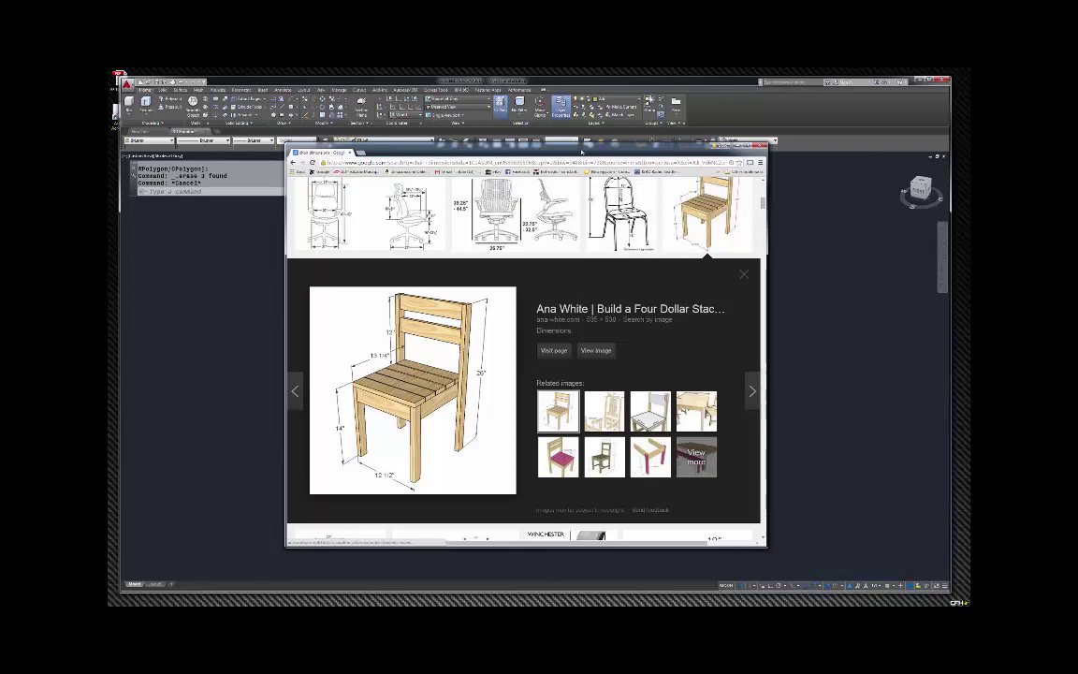
Step: Narrow the browser window around the wooden chair preview and move it clear of the AutoCAD drawing area
{"action": "left_click_drag", "start_coordinate": [765, 193], "coordinate": [577, 184]}
{"action": "scroll", "coordinate": [497, 243], "scroll_direction": "down", "scroll_amount": 2}
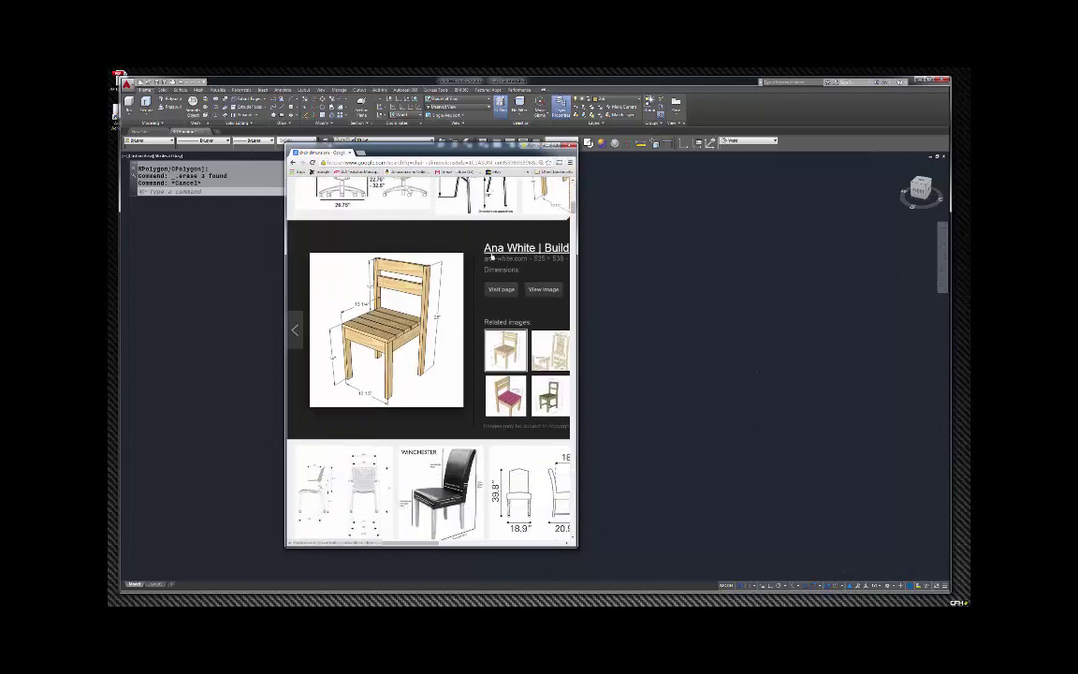
{"action": "left_click_drag", "start_coordinate": [480, 147], "coordinate": [28, 183]}
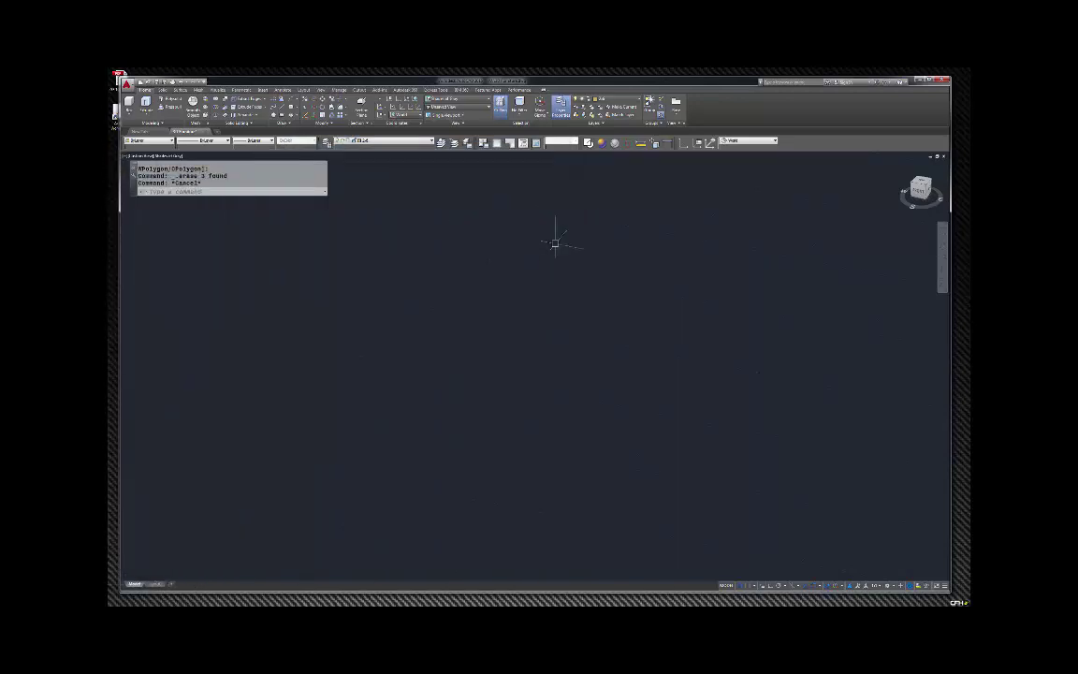
{"action": "key", "text": "Escape"}
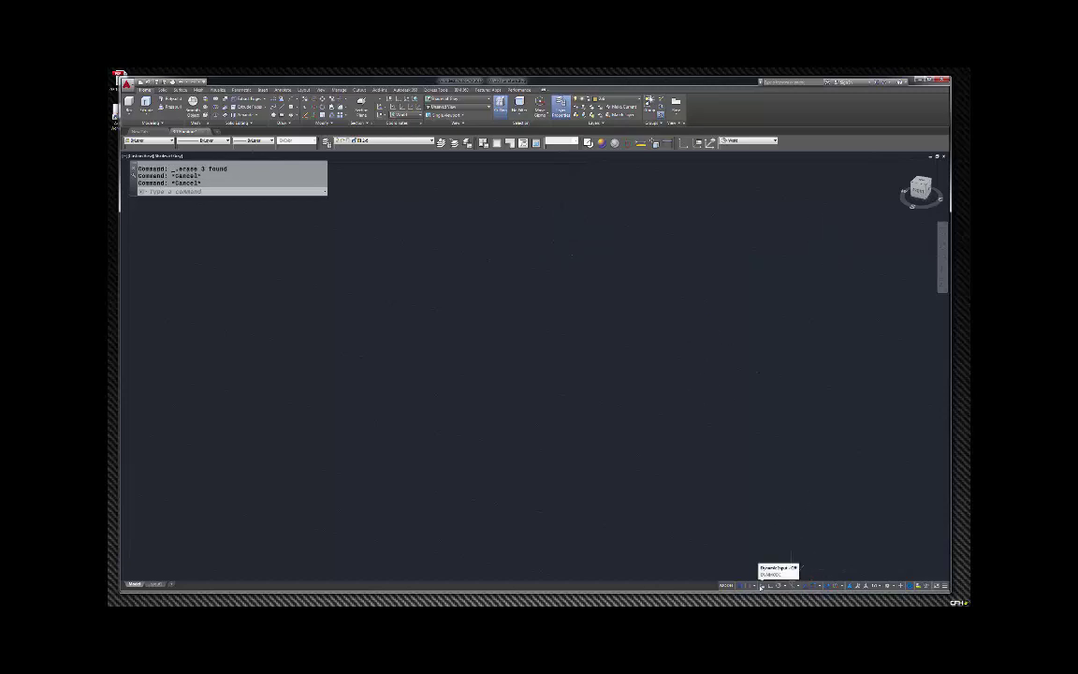
{"action": "key", "text": "Escape"}
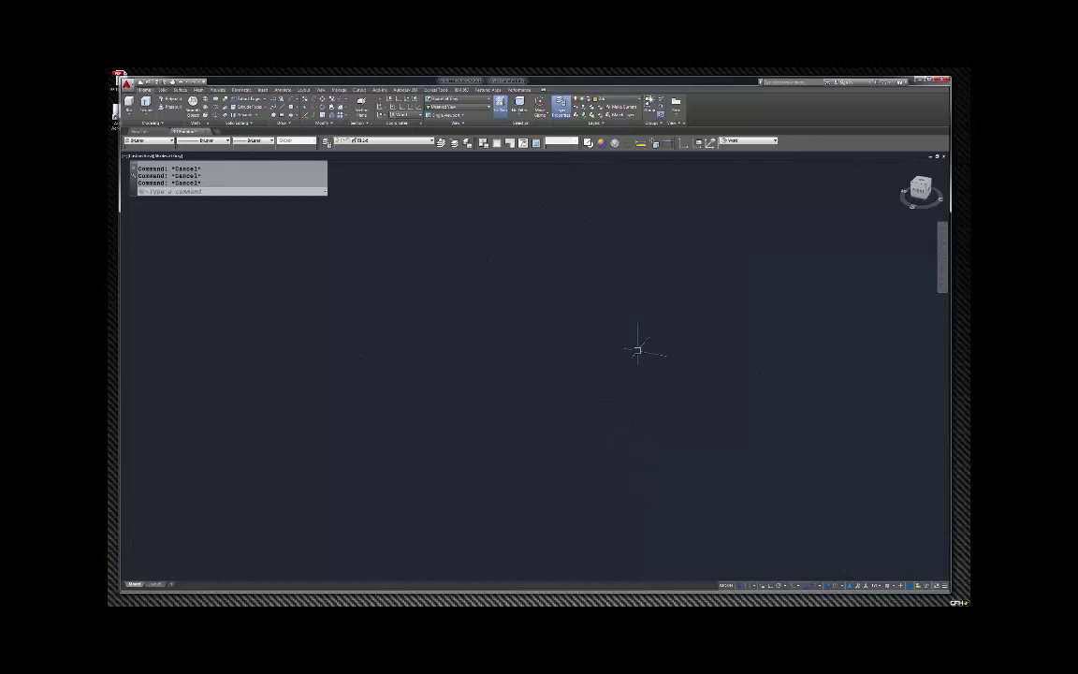
{"action": "right_click", "coordinate": [900, 167]}
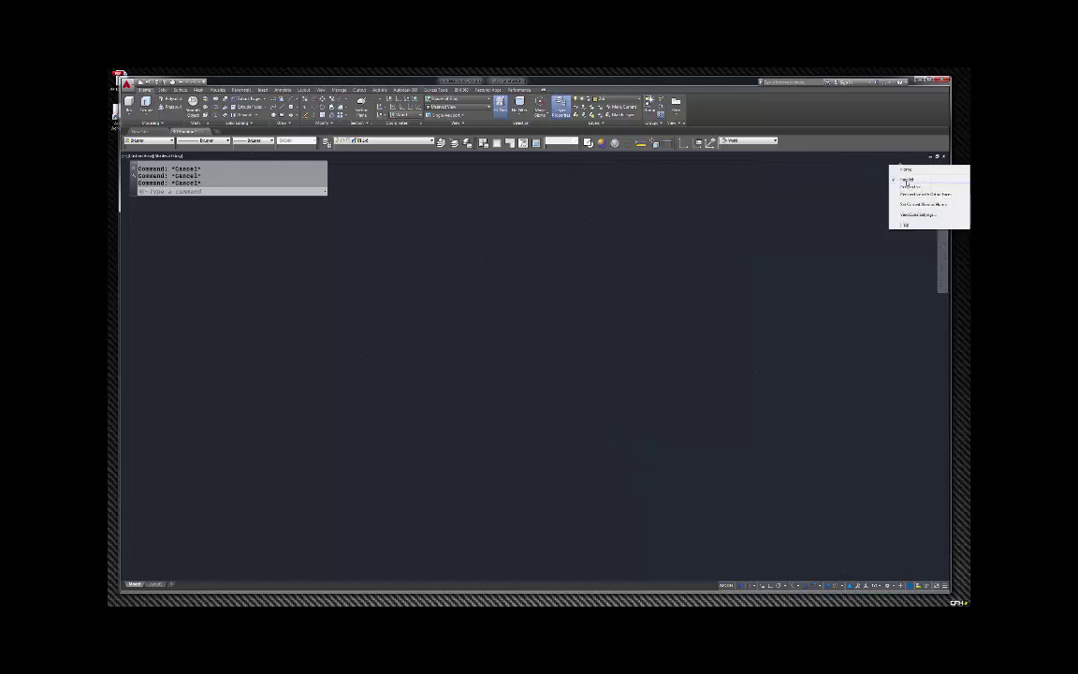
{"action": "left_click", "coordinate": [917, 209]}
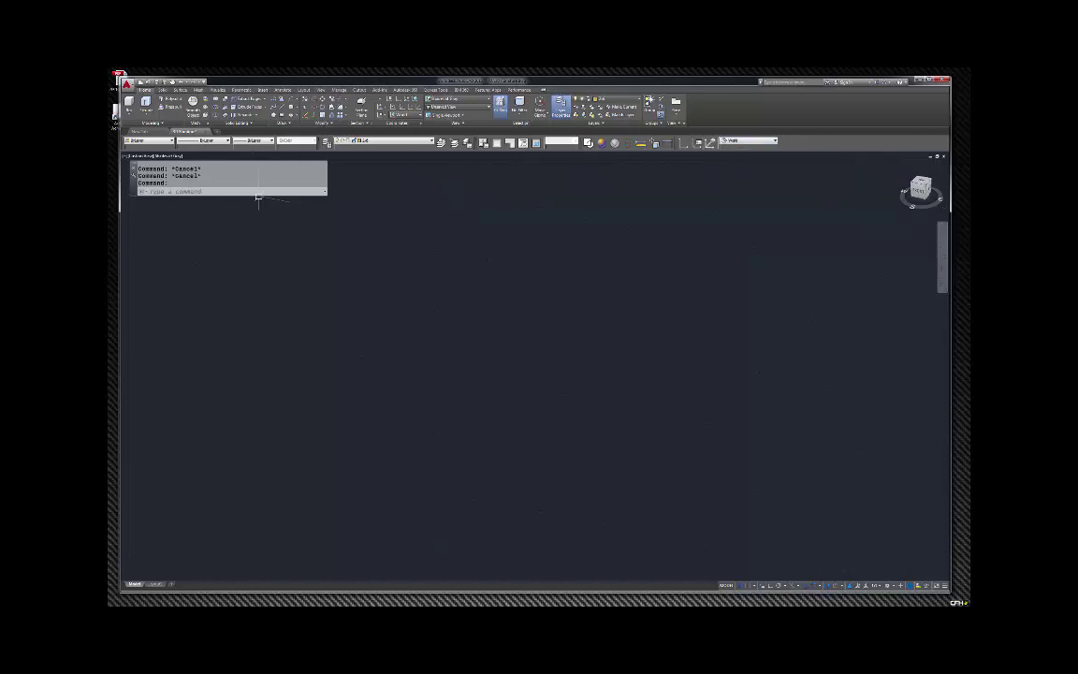
{"action": "key", "text": "Escape"}
Step: Bring the chair reference window over the drawing area to check the overall dimensions, and minimize it
{"action": "mouse_move", "coordinate": [124, 272]}
{"action": "left_mouse_down"}
{"action": "mouse_move", "coordinate": [171, 202]}
{"action": "mouse_move", "coordinate": [291, 164]}
{"action": "mouse_move", "coordinate": [290, 175]}
{"action": "left_mouse_up"}
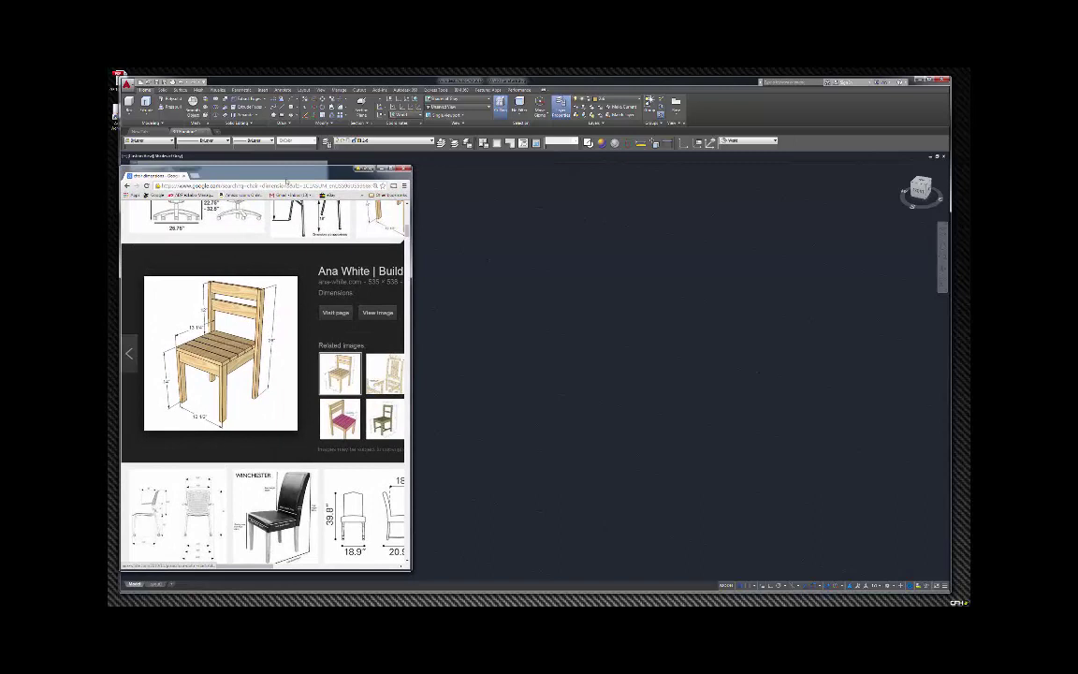
{"action": "left_click", "coordinate": [497, 221]}
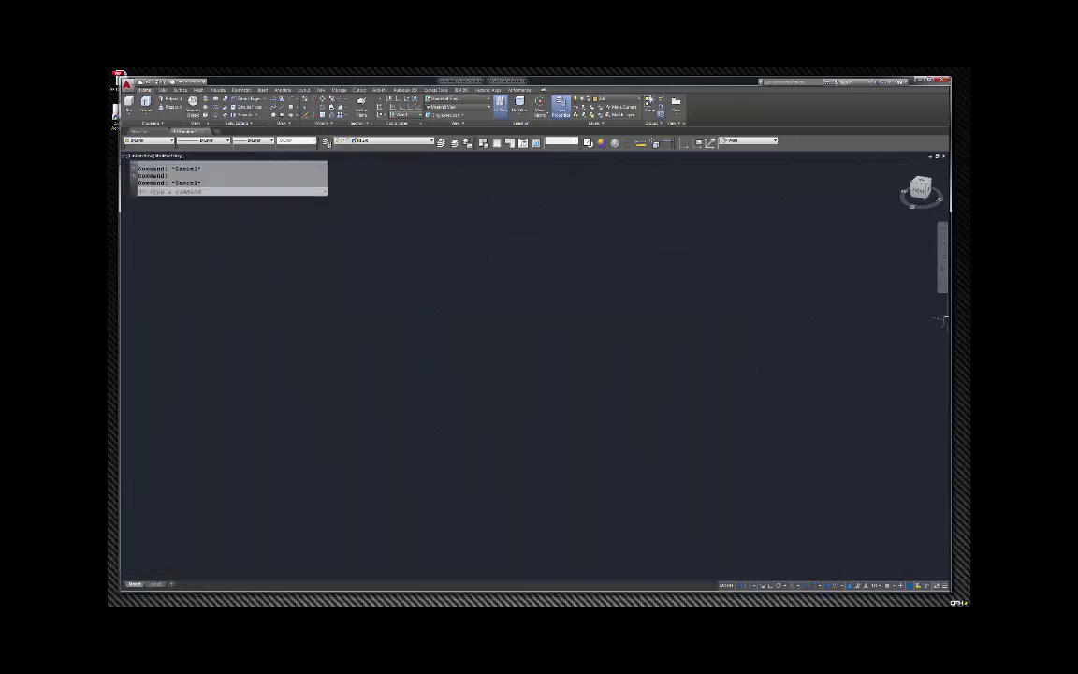
{"action": "key", "text": "alt+Tab"}
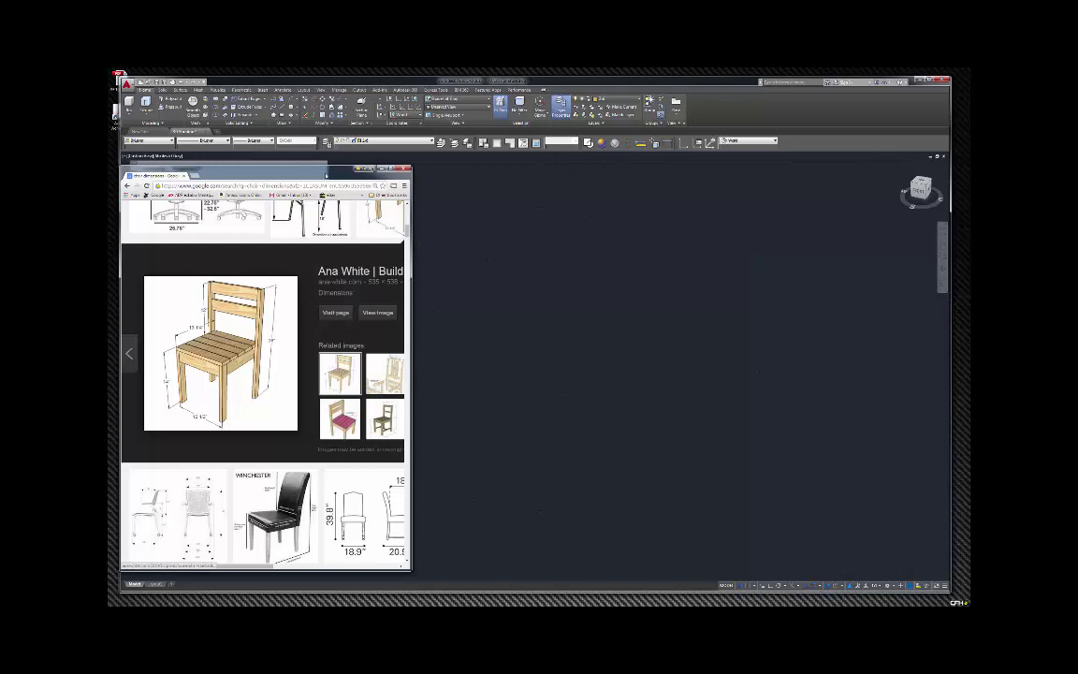
{"action": "left_click", "coordinate": [382, 169]}
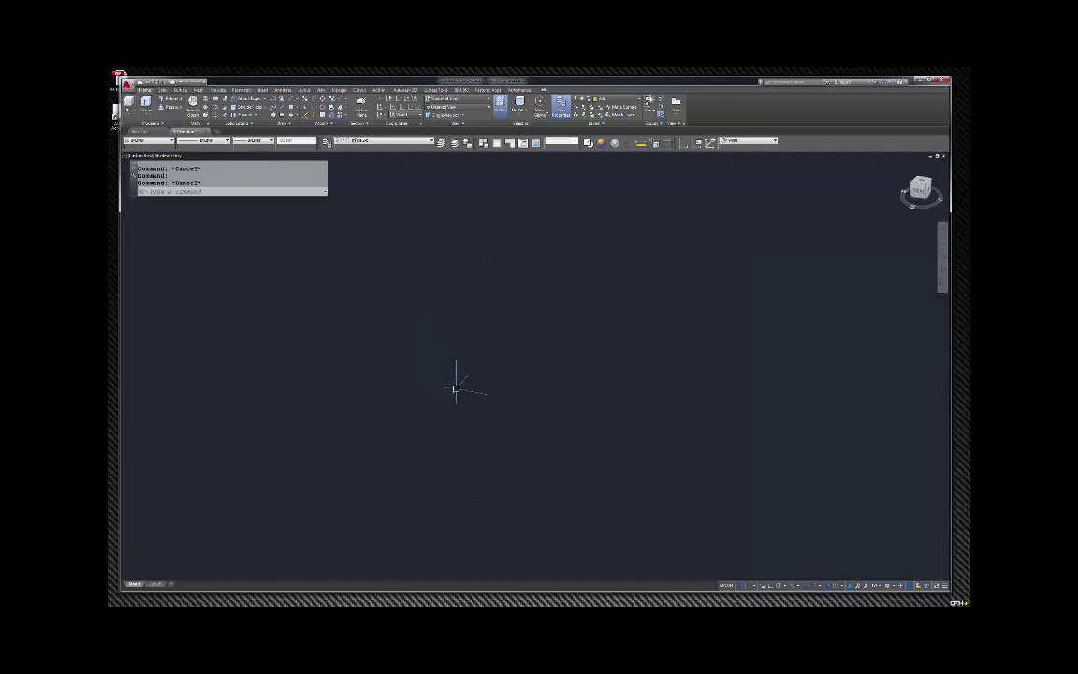
{"action": "left_click", "coordinate": [456, 390]}
{"action": "key", "text": "Escape"}
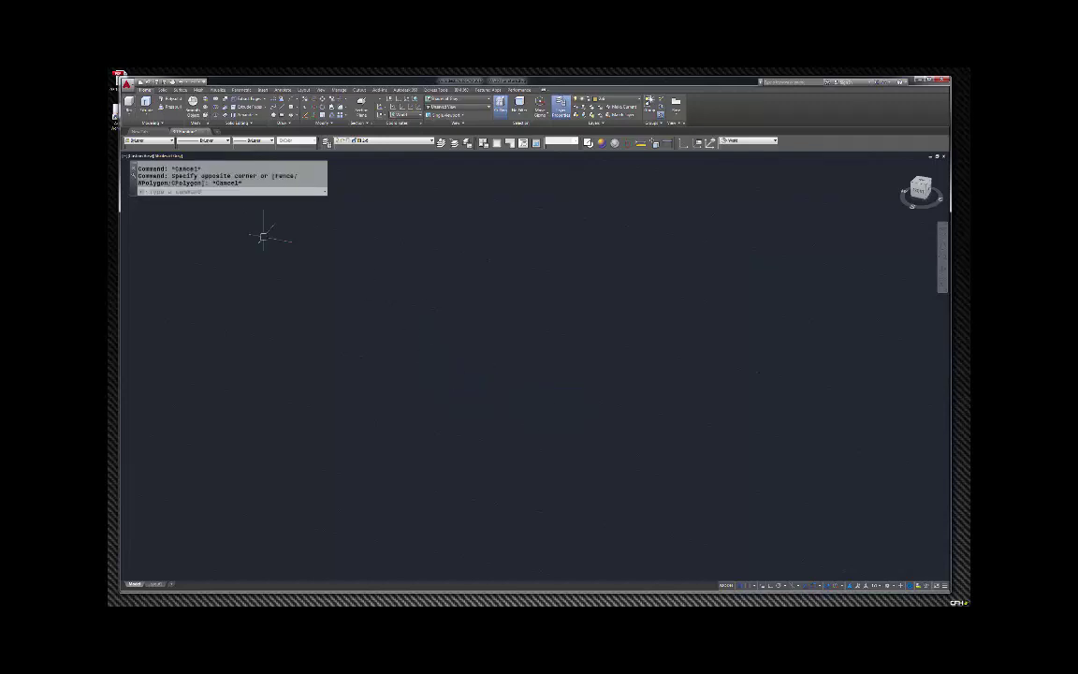
Step: Create a solid box in empty space with length 12.5, width 13.25 and height 26, with Ortho on
{"action": "left_click", "coordinate": [128, 102]}
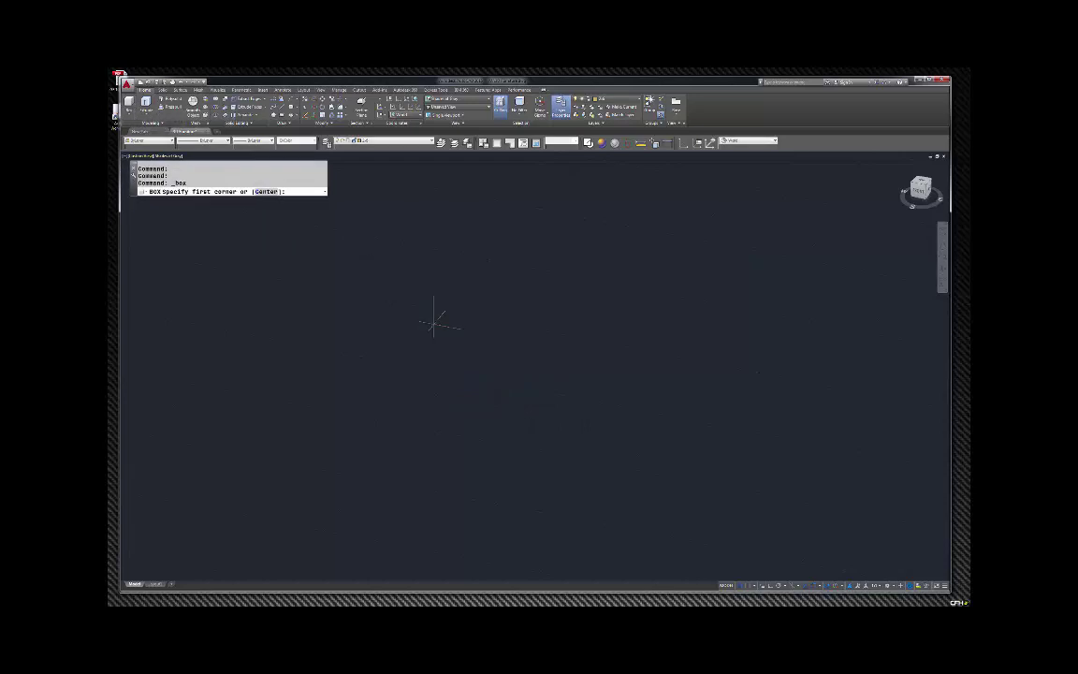
{"action": "left_click", "coordinate": [456, 335]}
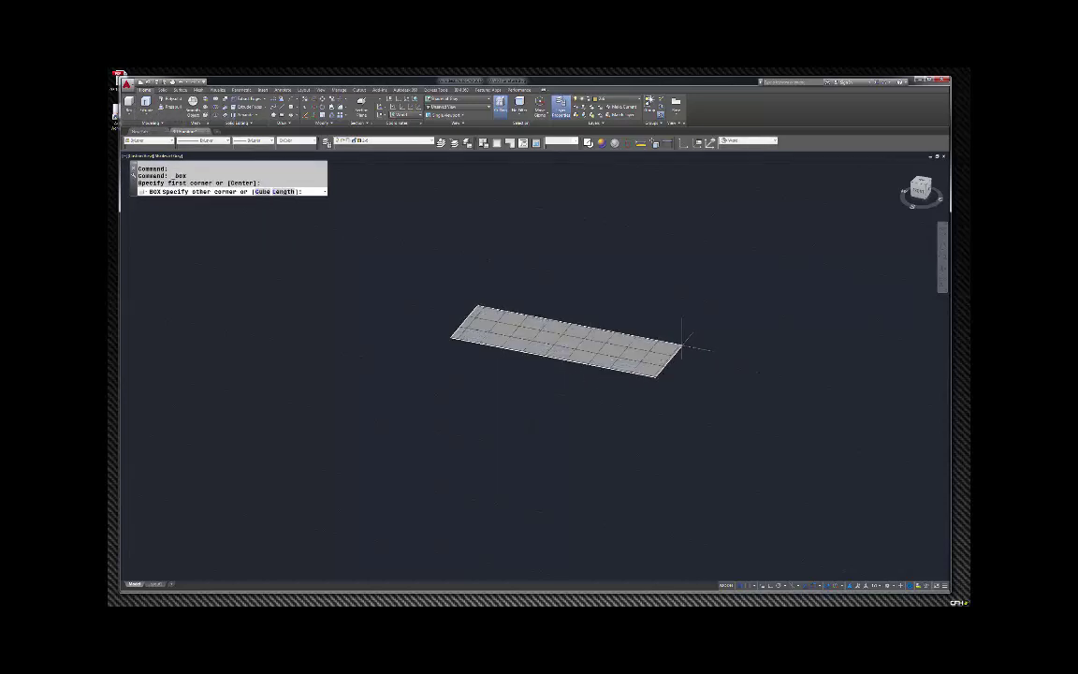
{"action": "type", "text": "l"}
{"action": "key", "text": "Return"}
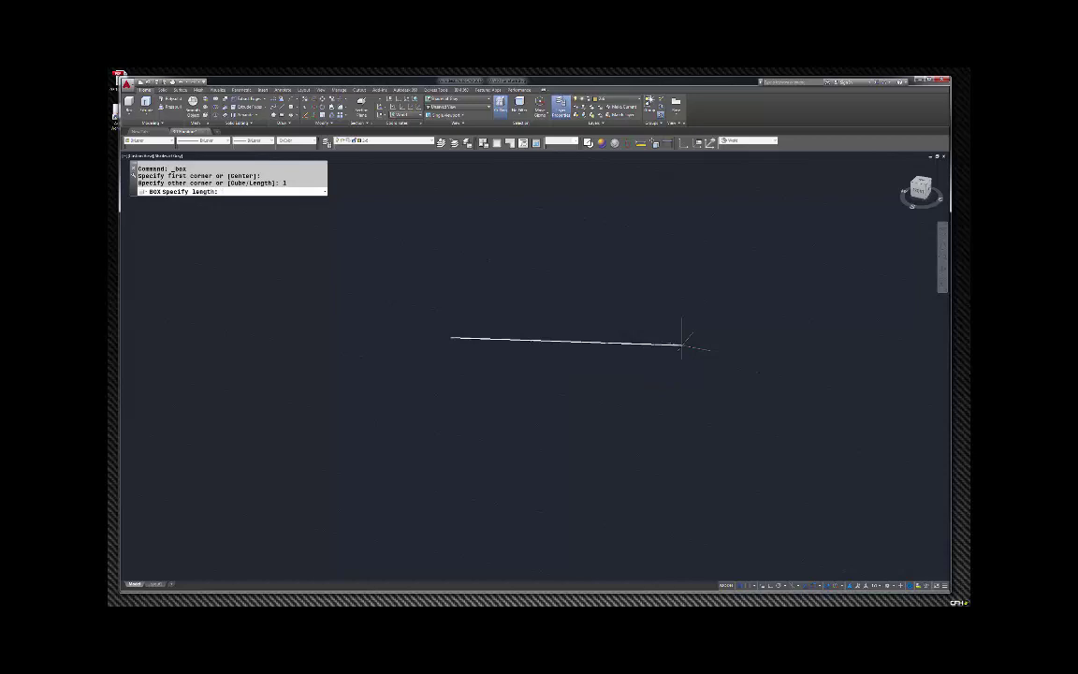
{"action": "key", "text": "F8"}
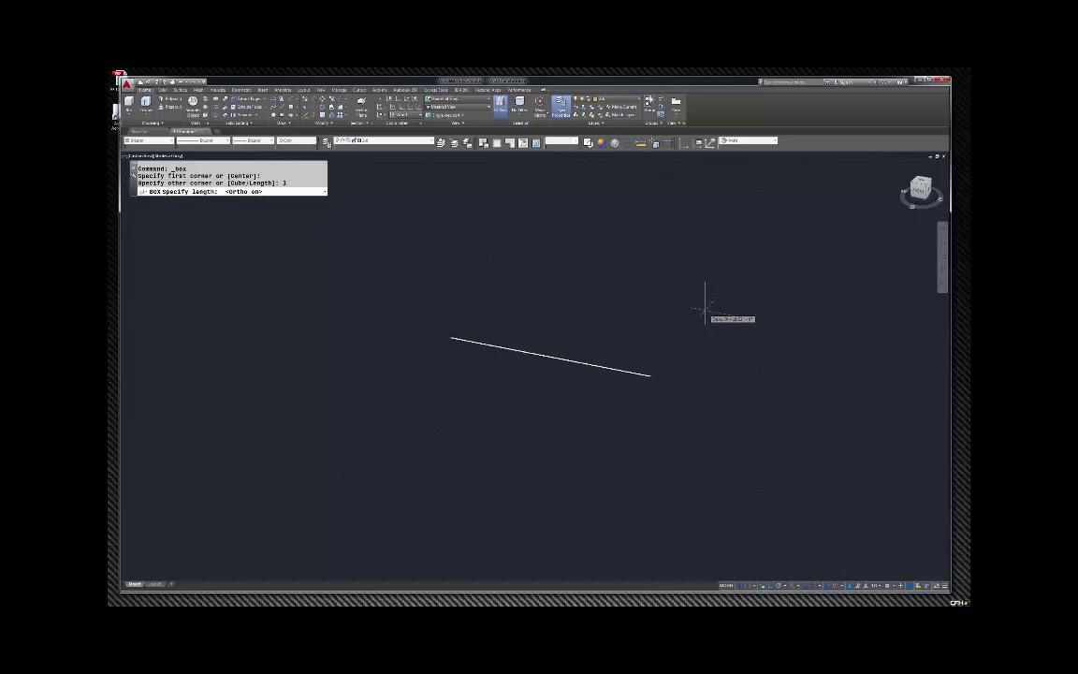
{"action": "type", "text": "12.5"}
{"action": "key", "text": "Return"}
{"action": "scroll", "coordinate": [645, 306], "scroll_direction": "down", "scroll_amount": 4}
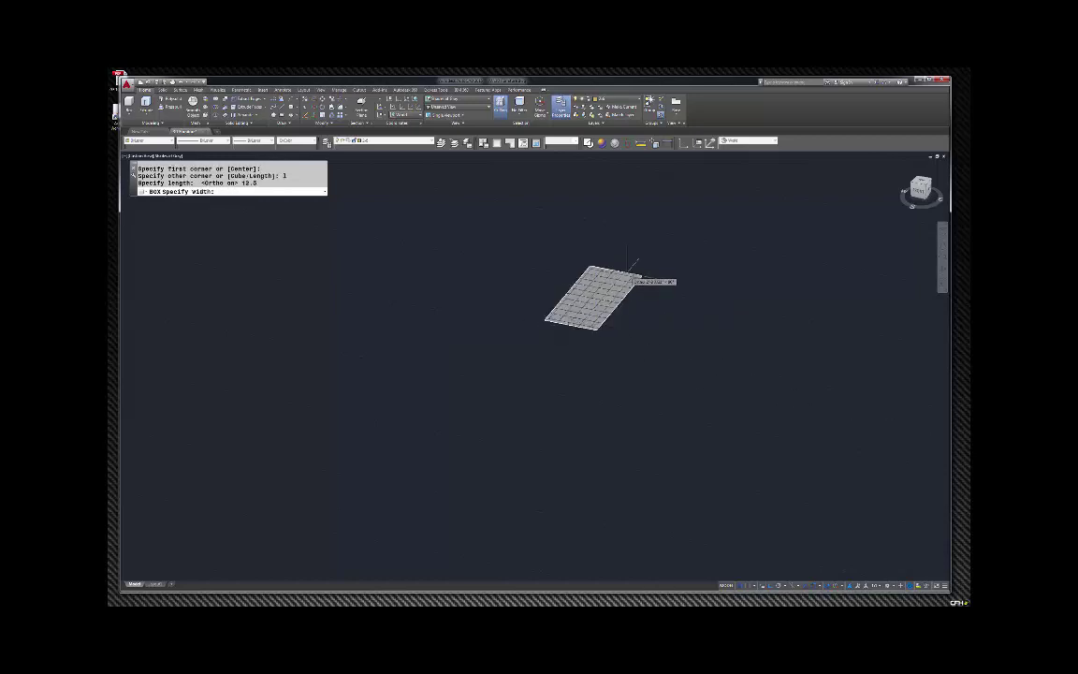
{"action": "type", "text": "8.25"}
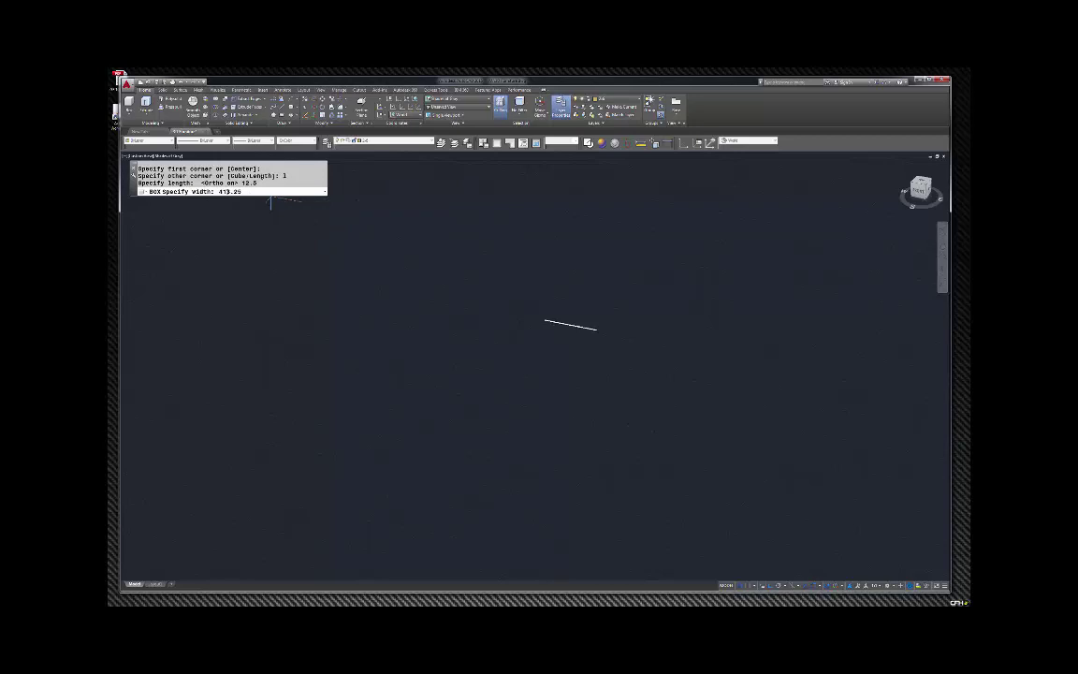
{"action": "key", "text": "Return"}
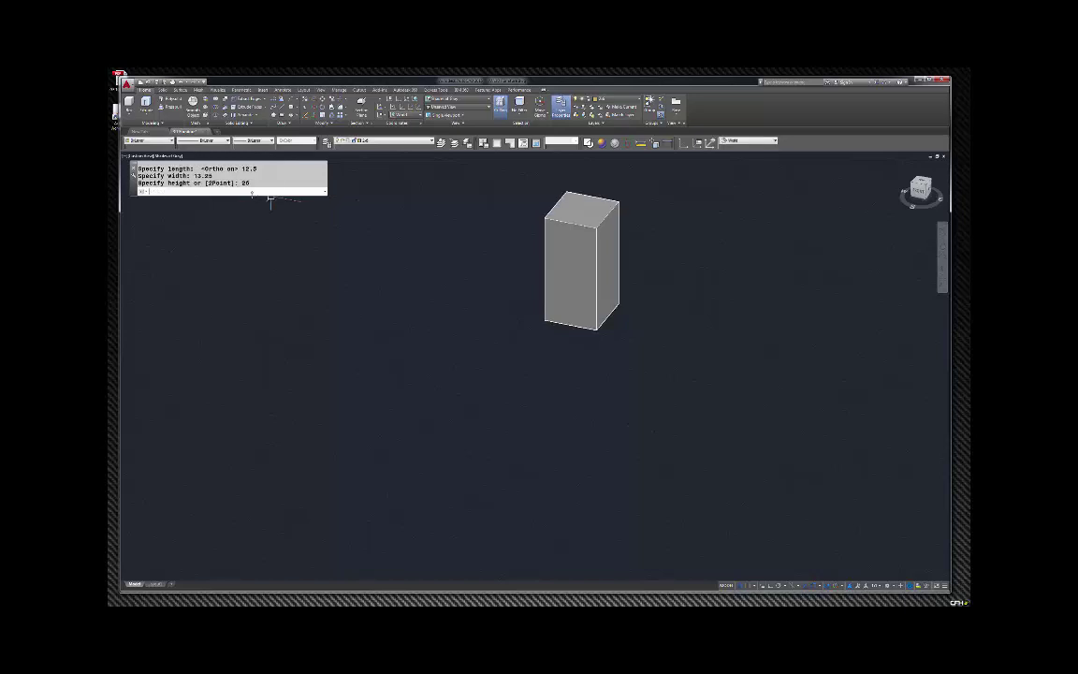
{"action": "key", "text": "Return"}
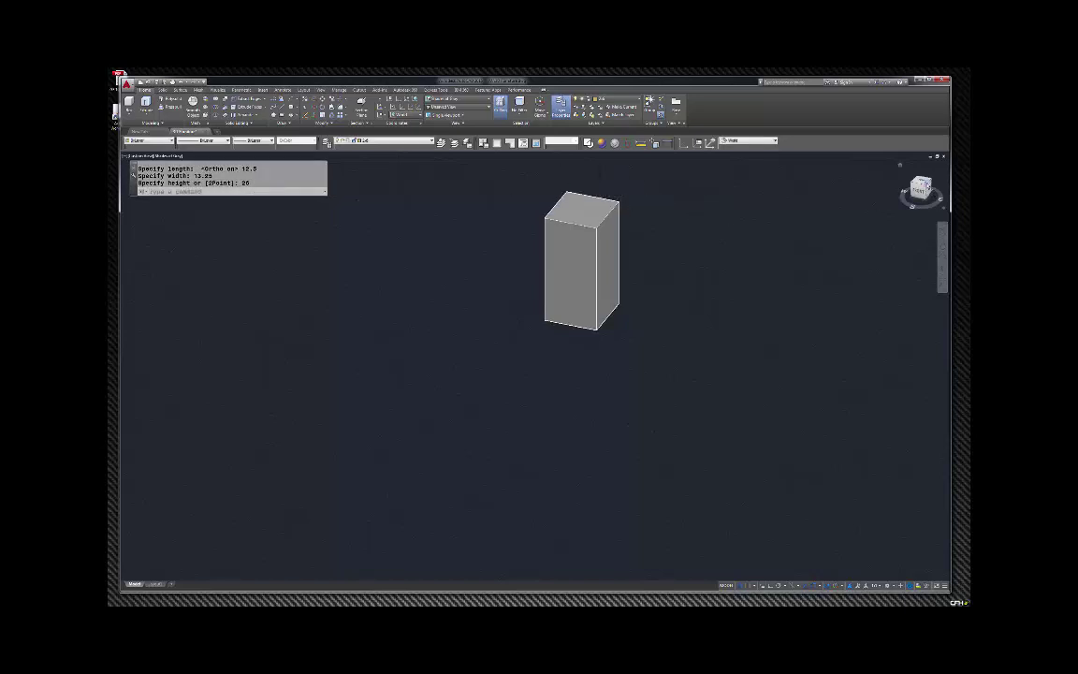
Step: Erase the existing houses and the open-topped walls in the drawing, keeping only the new small box
{"action": "scroll", "coordinate": [754, 387], "scroll_direction": "down", "scroll_amount": 5}
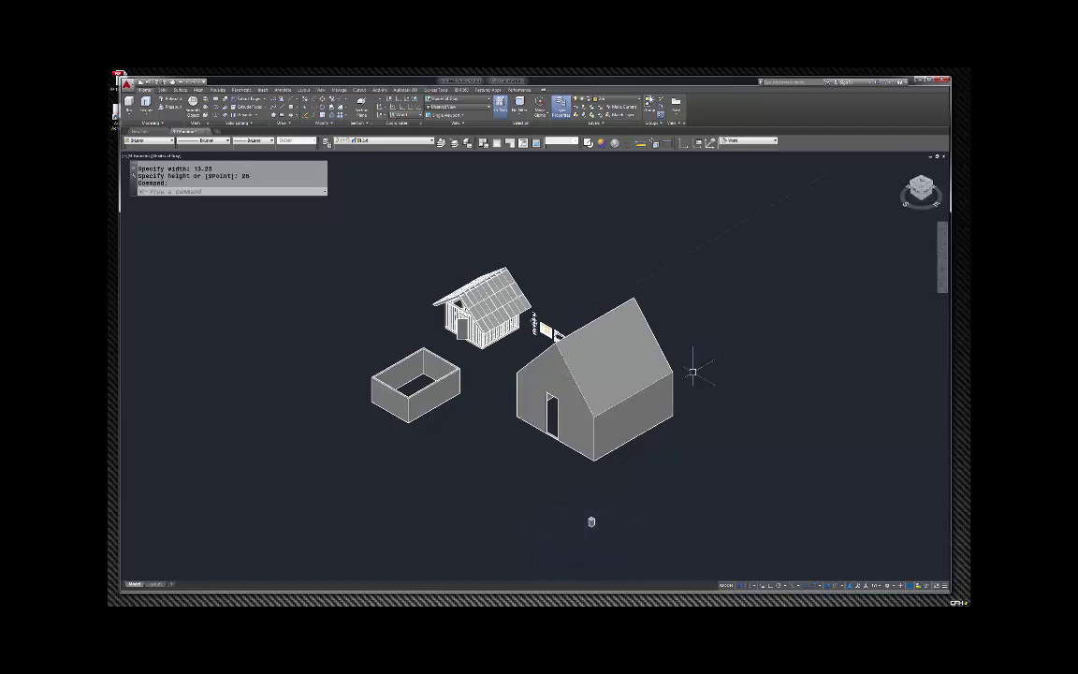
{"action": "scroll", "coordinate": [696, 366], "scroll_direction": "down", "scroll_amount": 4}
{"action": "scroll", "coordinate": [688, 371], "scroll_direction": "up", "scroll_amount": 2}
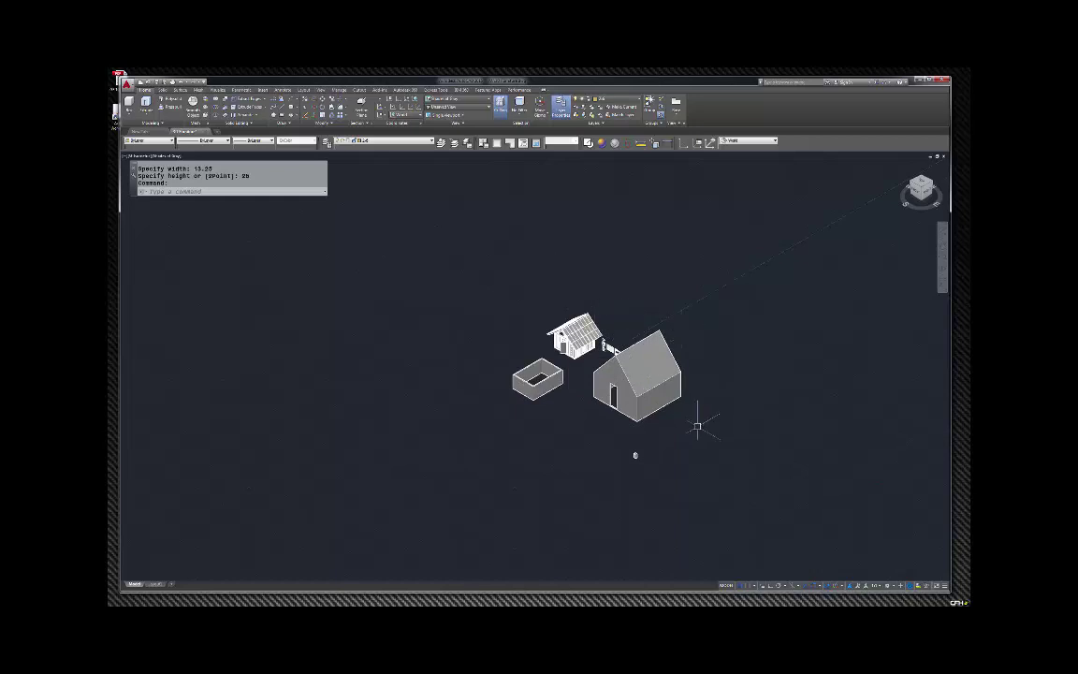
{"action": "left_click", "coordinate": [698, 423]}
{"action": "left_click", "coordinate": [491, 295]}
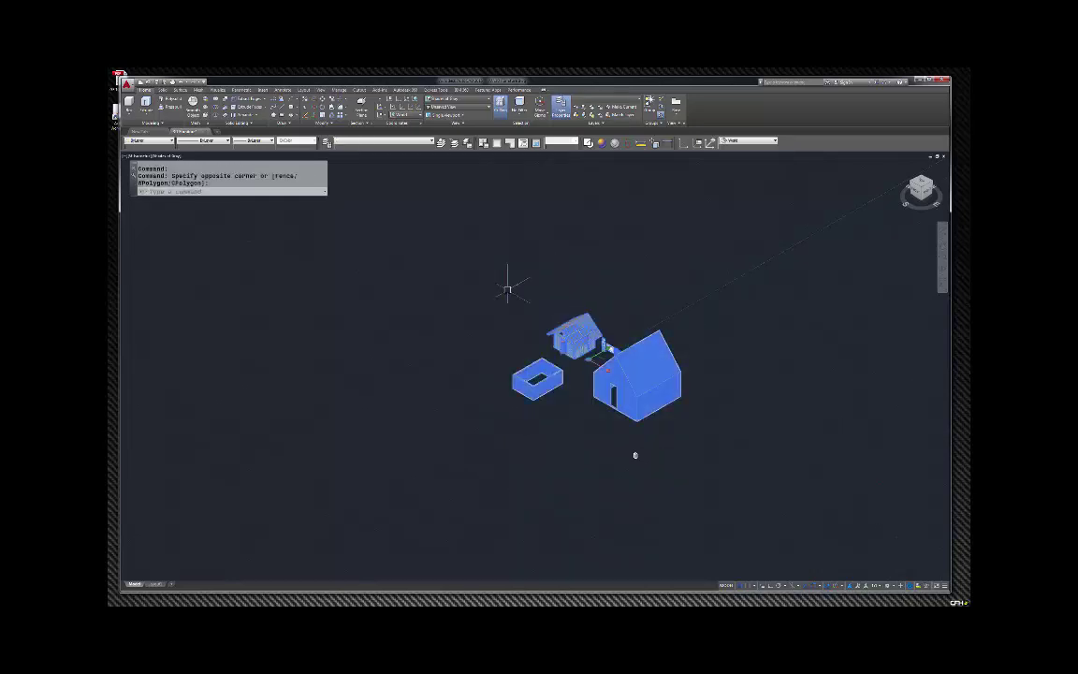
{"action": "key", "text": "Delete"}
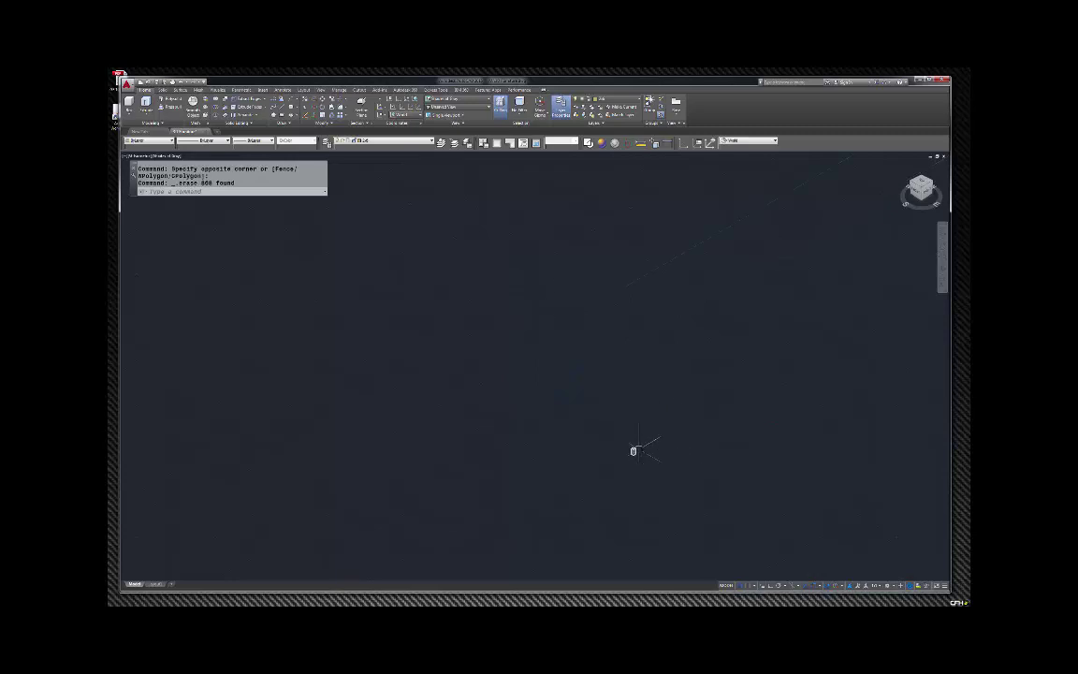
Step: Move the box from a base point on its front edge to the origin at 0,0
{"action": "left_click", "coordinate": [635, 453]}
{"action": "type", "text": "m"}
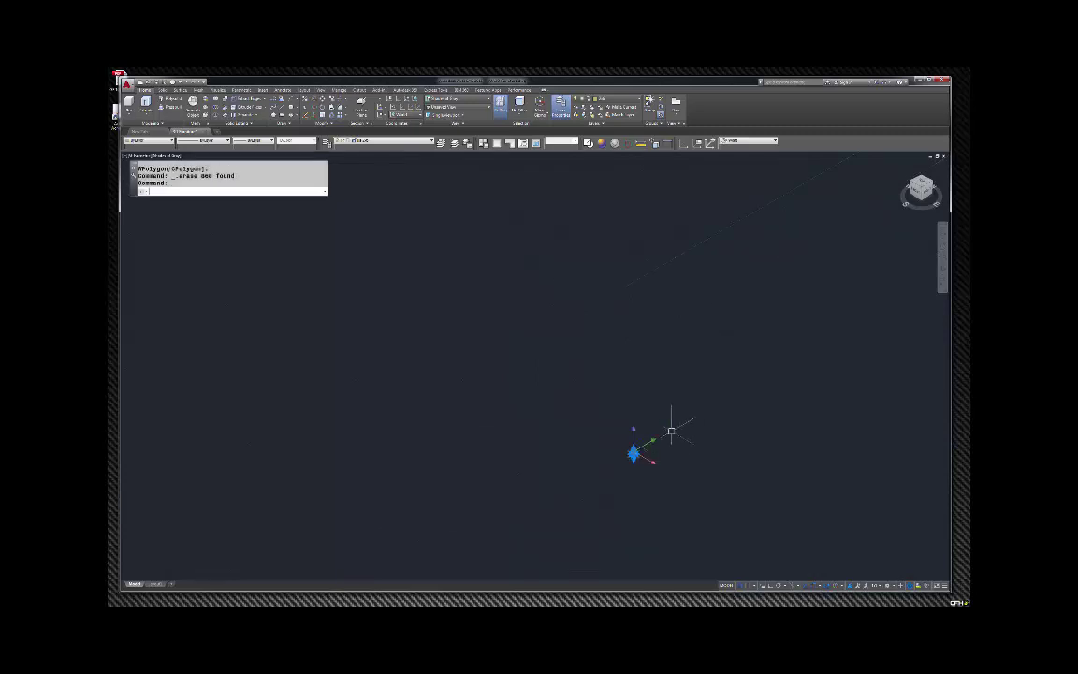
{"action": "key", "text": "Return"}
{"action": "scroll", "coordinate": [646, 463], "scroll_direction": "up", "scroll_amount": 3}
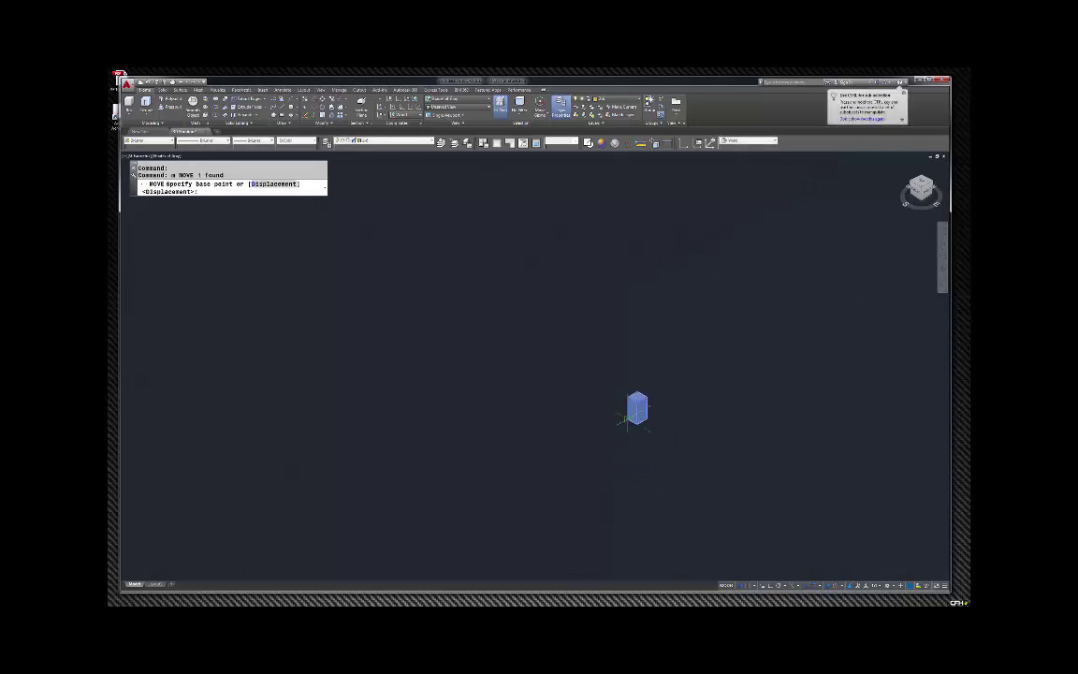
{"action": "left_click", "coordinate": [636, 411]}
{"action": "type", "text": "@"}
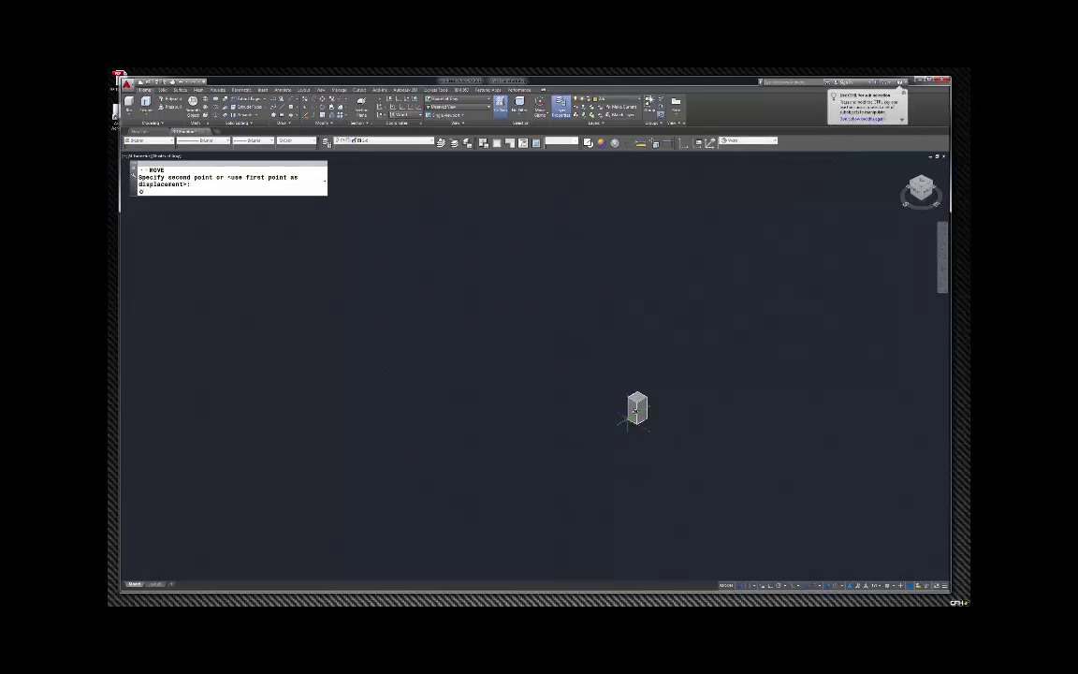
{"action": "type", "text": ",0"}
{"action": "key", "text": "Return"}
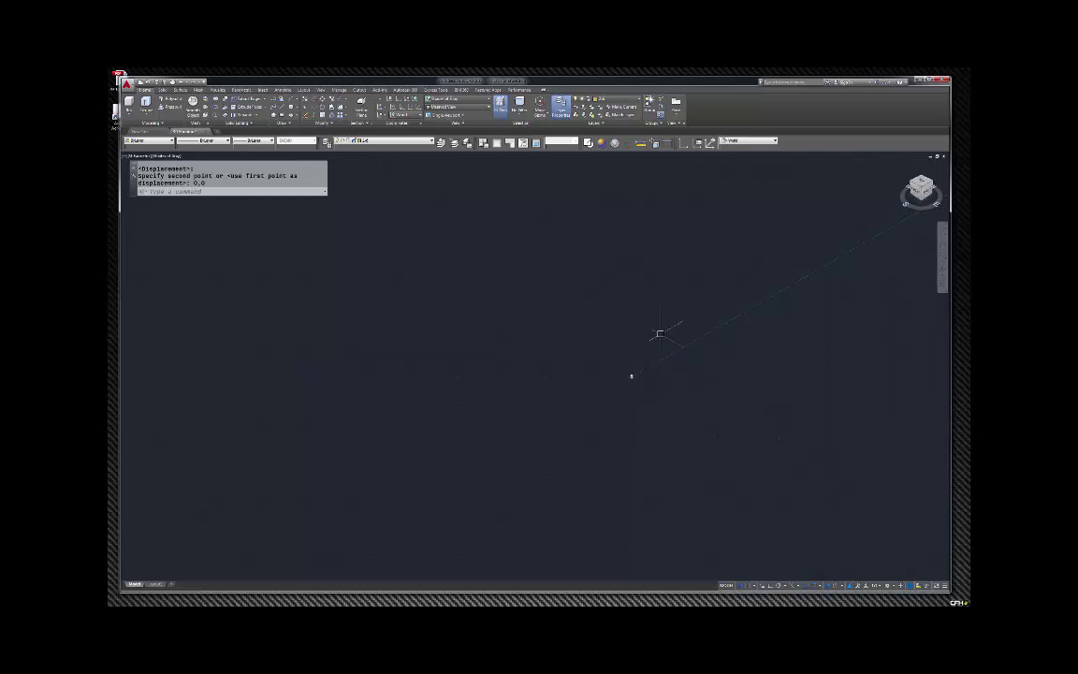
Step: Zoom to the drawing's extents, check the seat height in the chair reference window, and minimize that window
{"action": "key", "text": "Escape"}
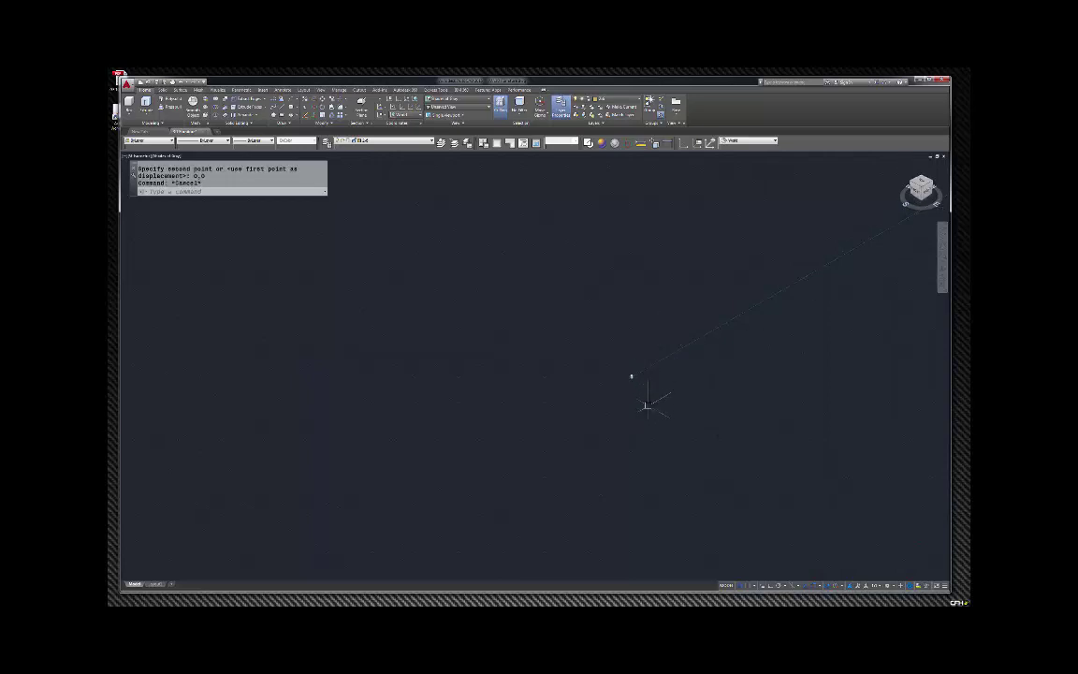
{"action": "type", "text": "z"}
{"action": "key", "text": "Return"}
{"action": "type", "text": "e"}
{"action": "key", "text": "Return"}
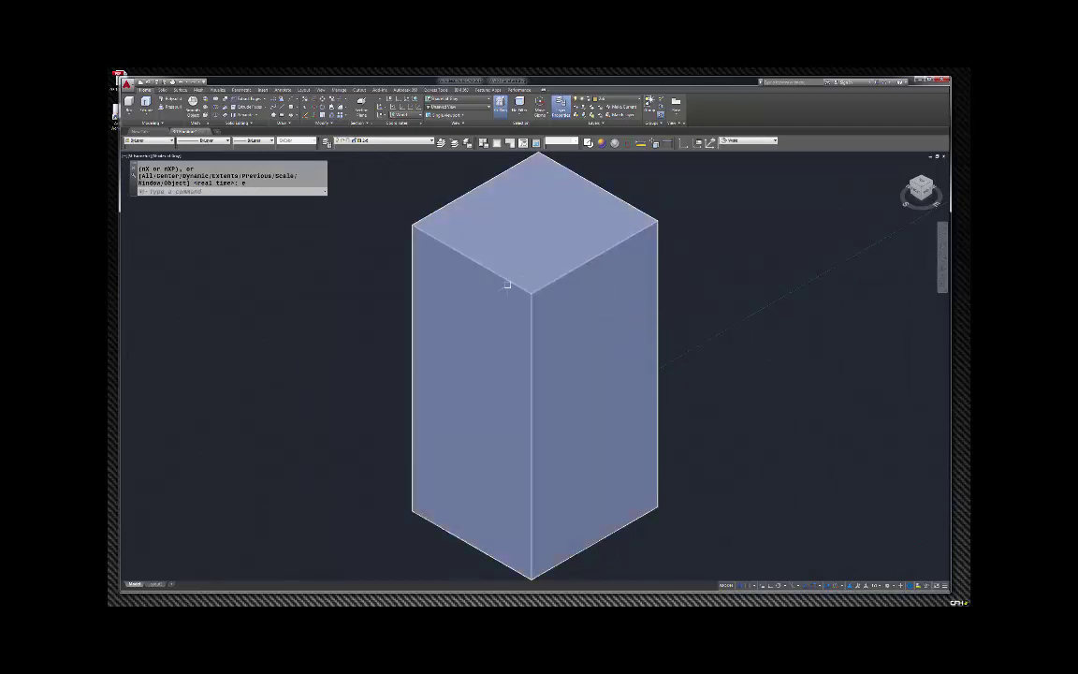
{"action": "key", "text": "alt+Tab"}
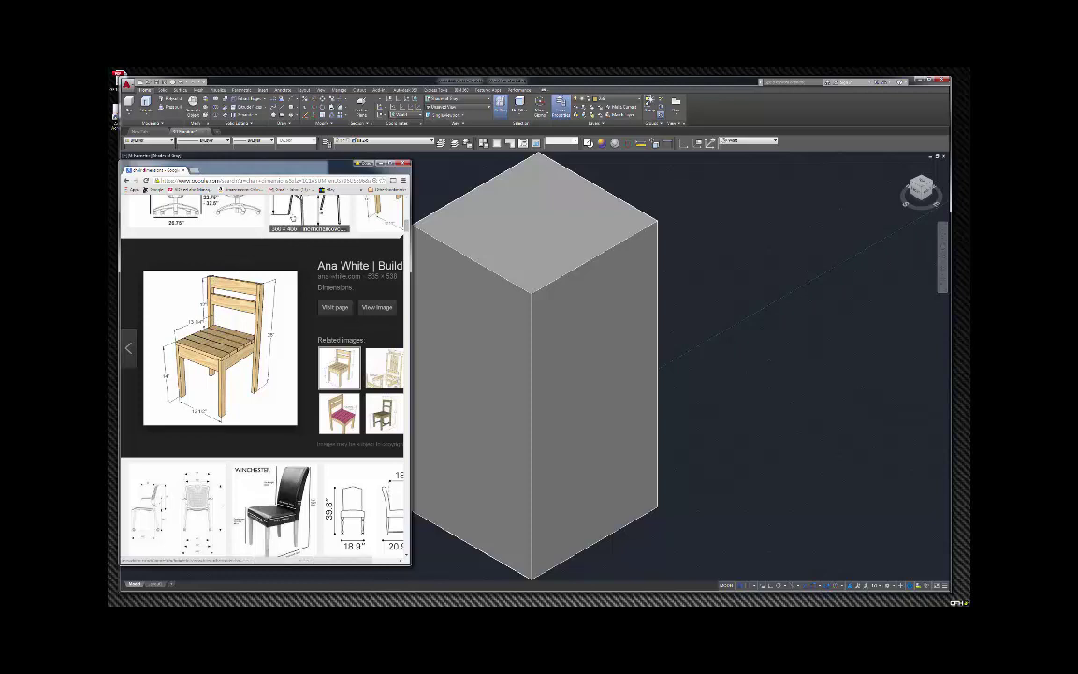
{"action": "left_click", "coordinate": [382, 165]}
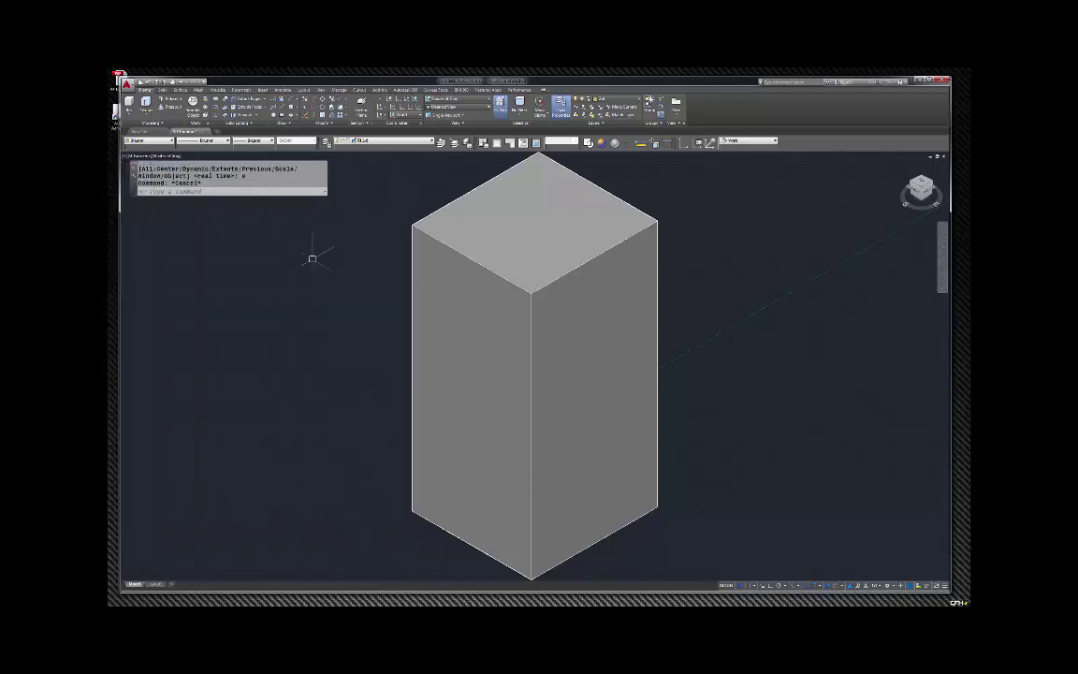
{"action": "key", "text": "Escape"}
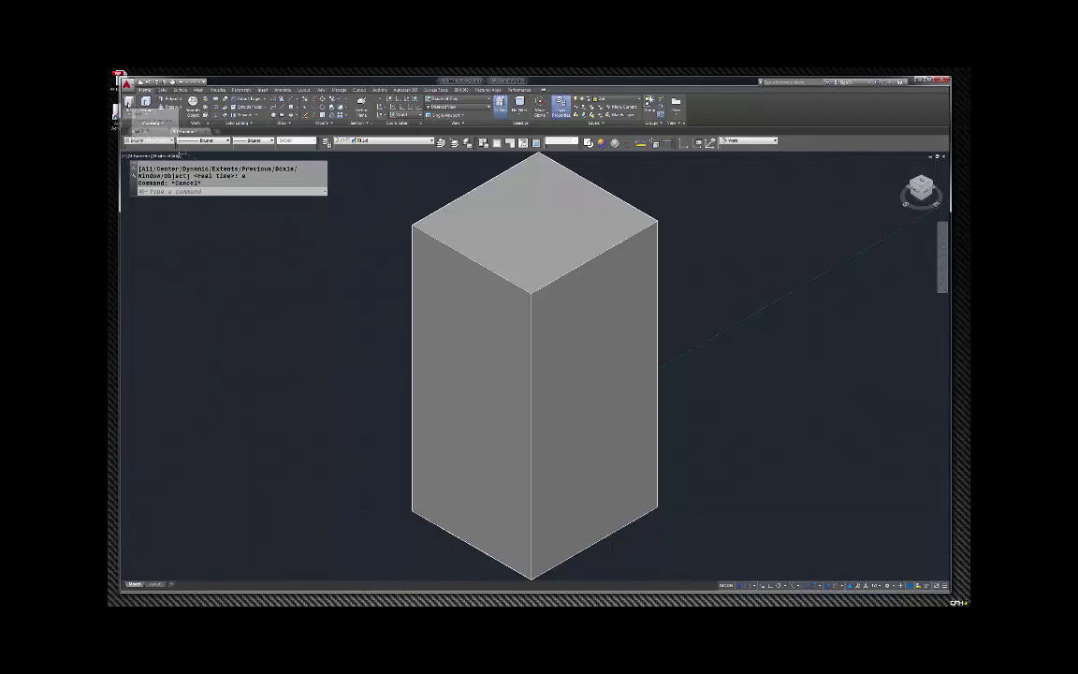
Step: Copy the box straight up by 14 with Ortho on
{"action": "left_click", "coordinate": [632, 239]}
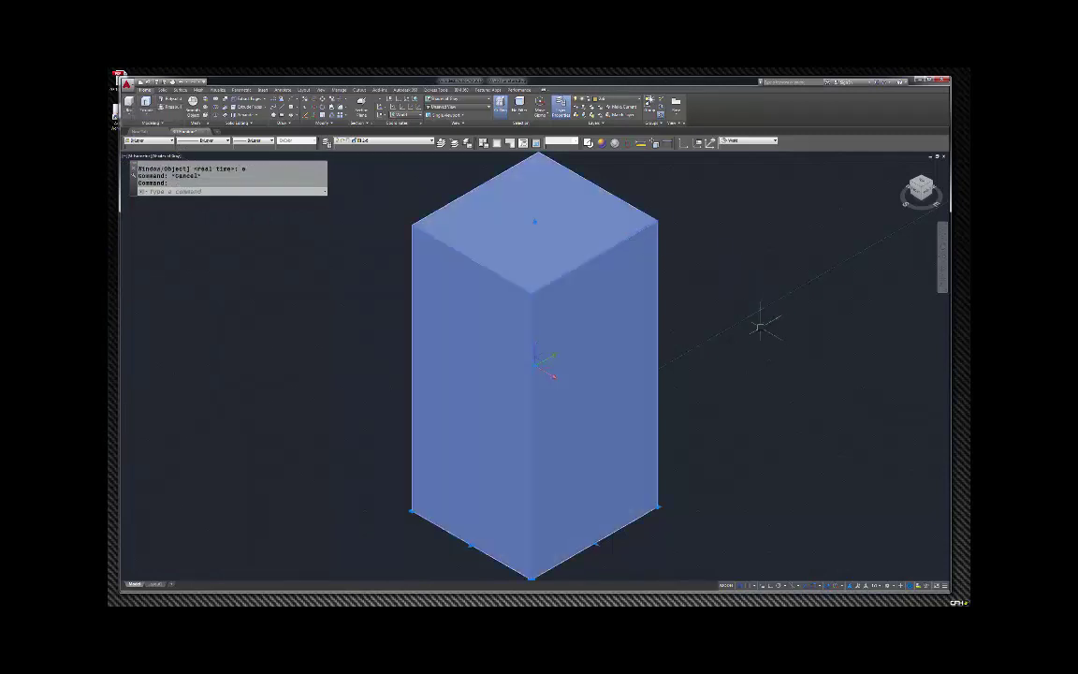
{"action": "type", "text": "co"}
{"action": "key", "text": "Return"}
{"action": "scroll", "coordinate": [678, 323], "scroll_direction": "down", "scroll_amount": 2}
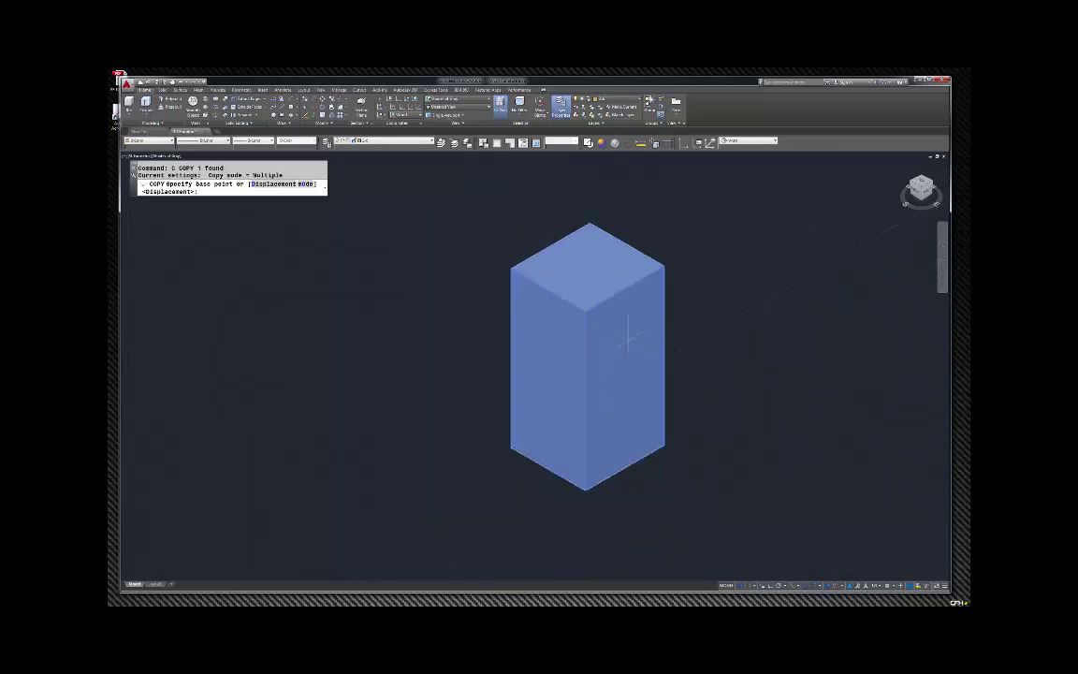
{"action": "left_click", "coordinate": [746, 401]}
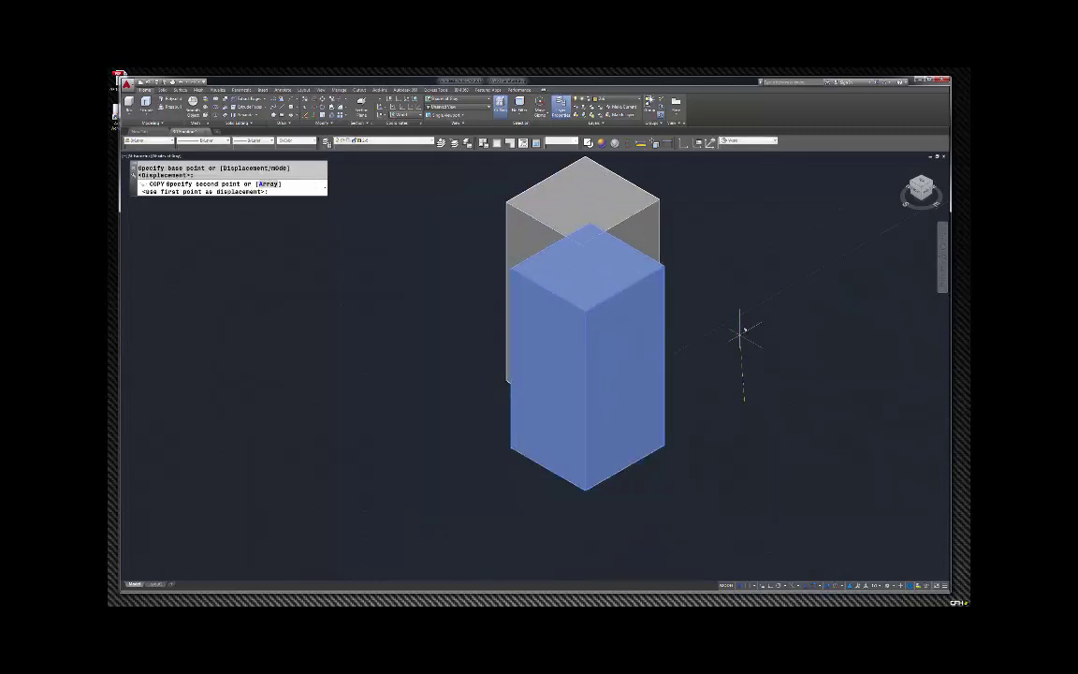
{"action": "key", "text": "F8"}
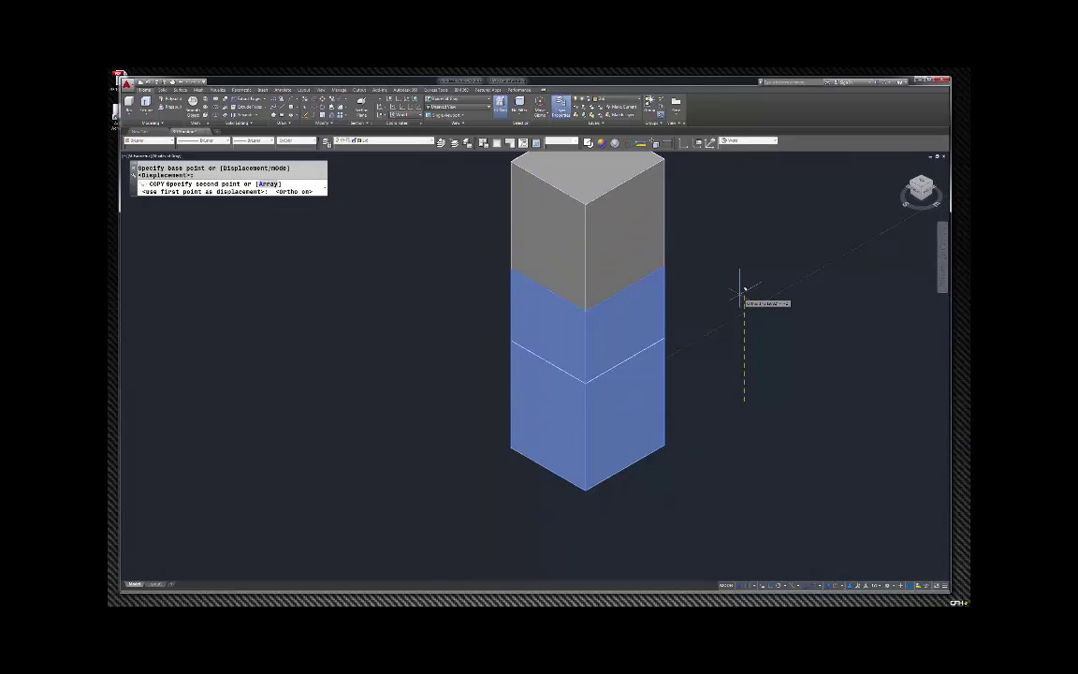
{"action": "type", "text": "14"}
{"action": "key", "text": "Return"}
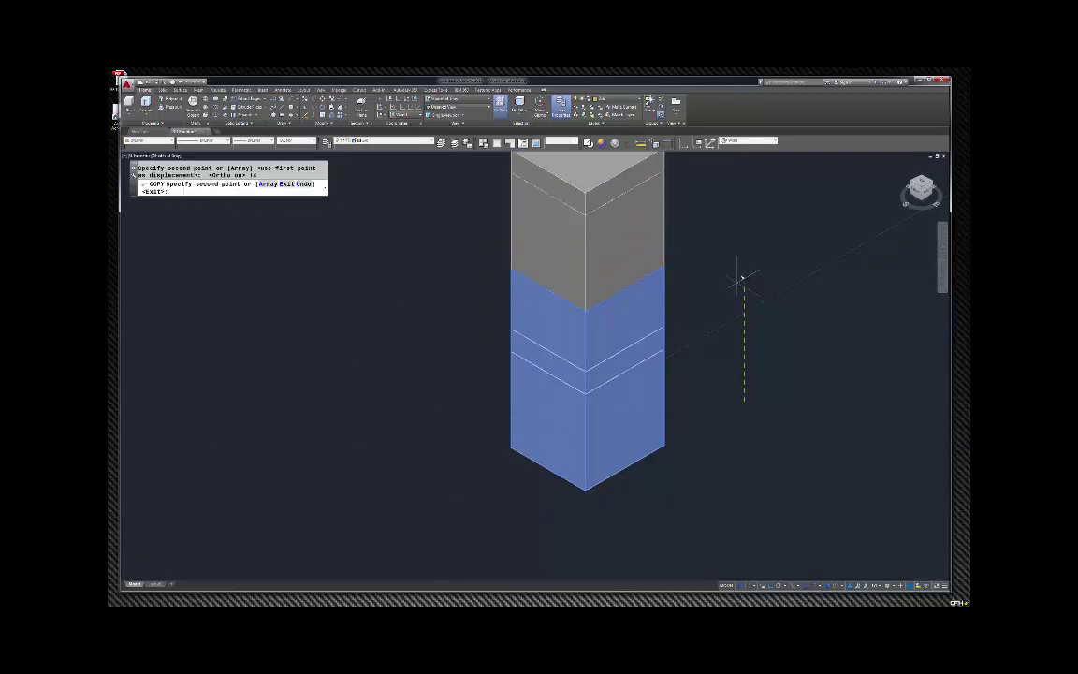
{"action": "key", "text": "Escape"}
Step: Move the raised box copy 2 units horizontally toward the chair's front, leaving the thickness of the backrest behind it
{"action": "left_click", "coordinate": [665, 193]}
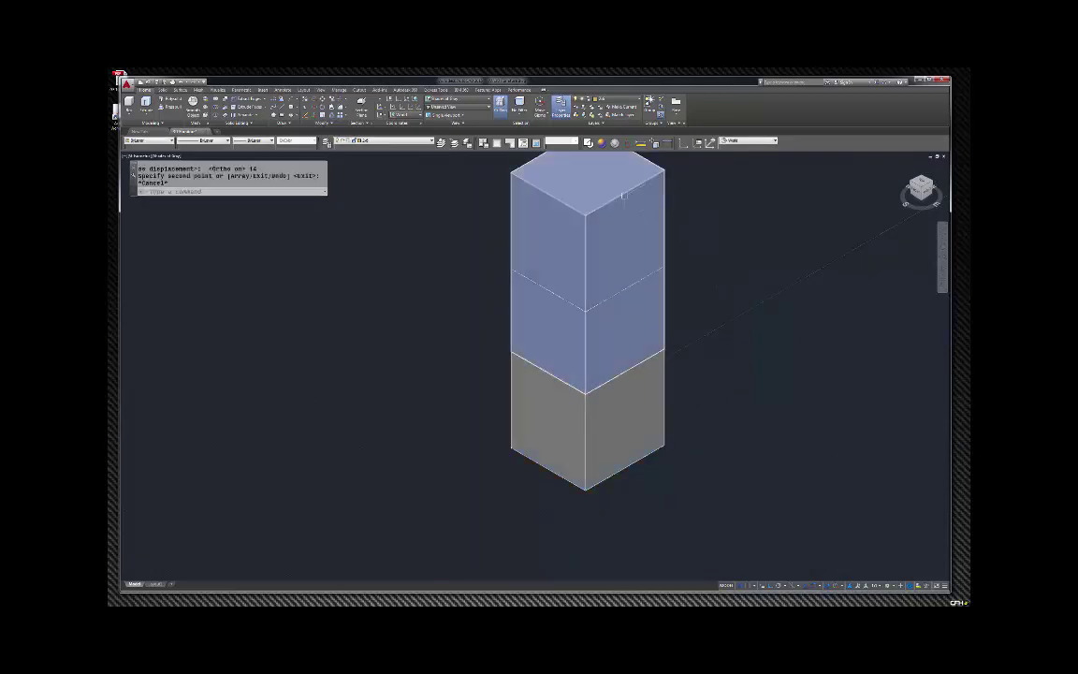
{"action": "type", "text": "m"}
{"action": "key", "text": "Return"}
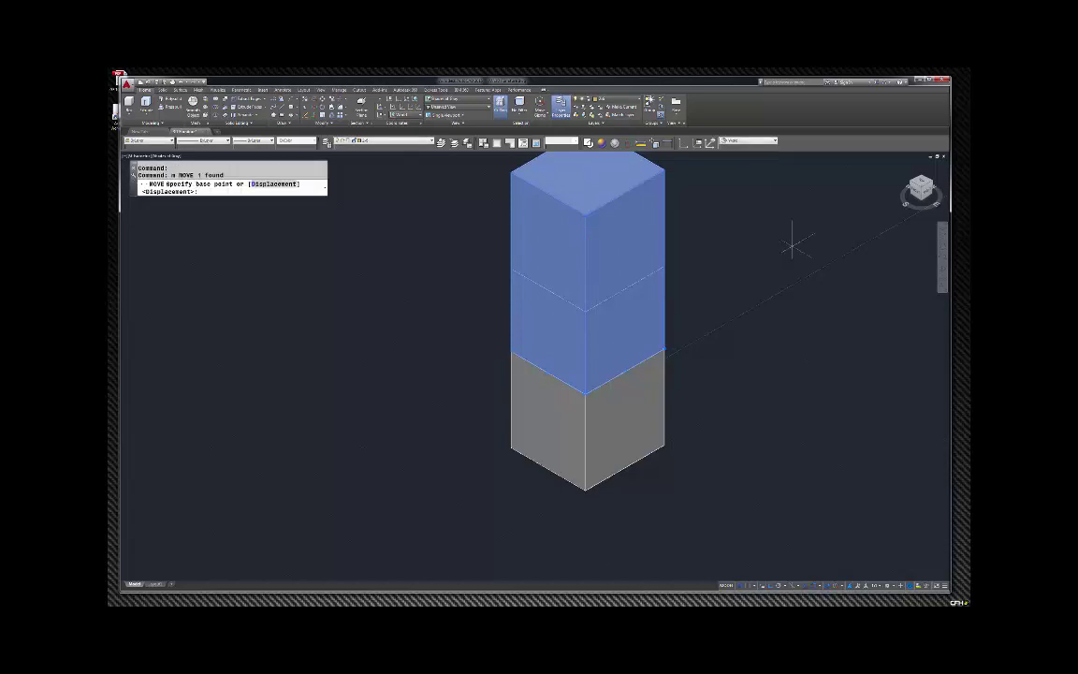
{"action": "left_click", "coordinate": [819, 309]}
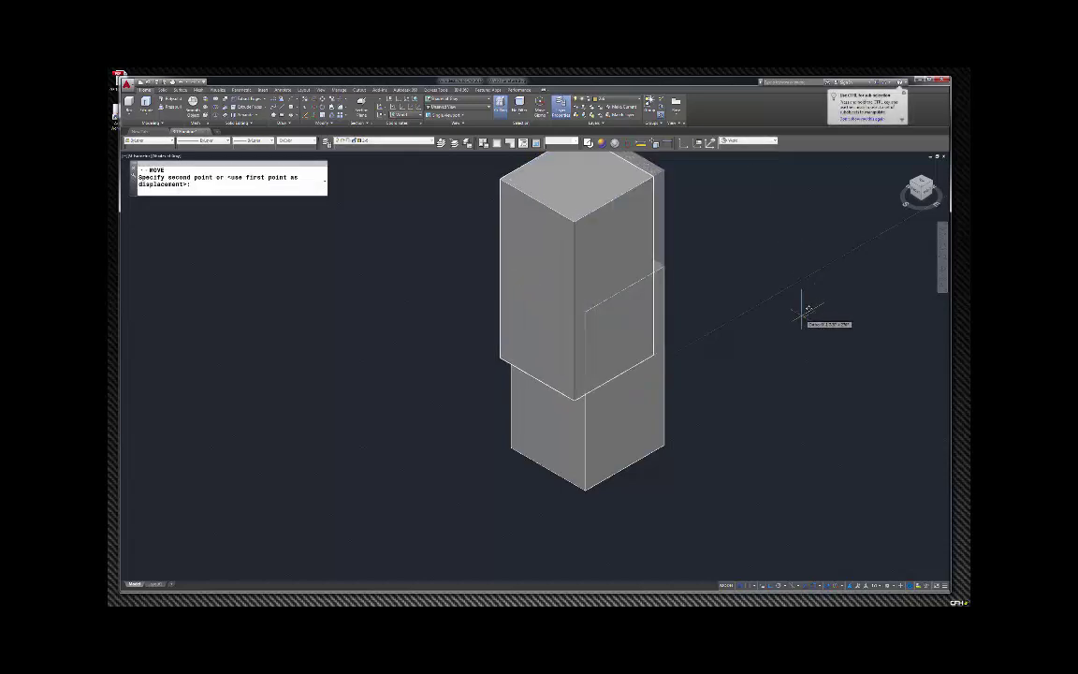
{"action": "type", "text": "2"}
{"action": "key", "text": "Return"}
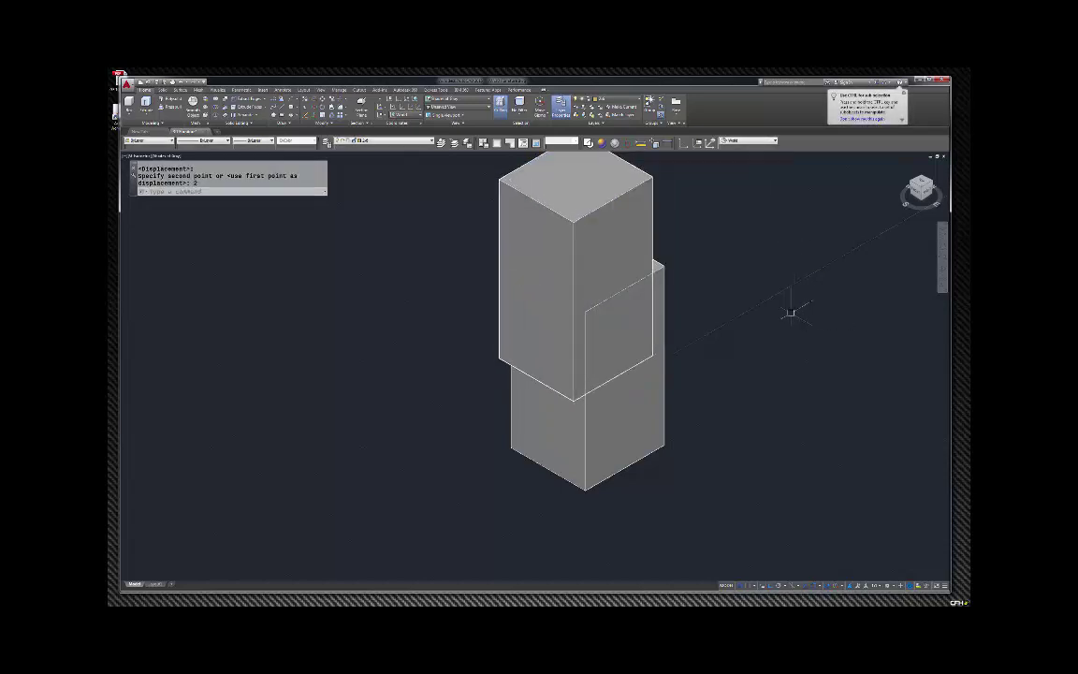
{"action": "left_click", "coordinate": [553, 229]}
{"action": "key", "text": "Escape"}
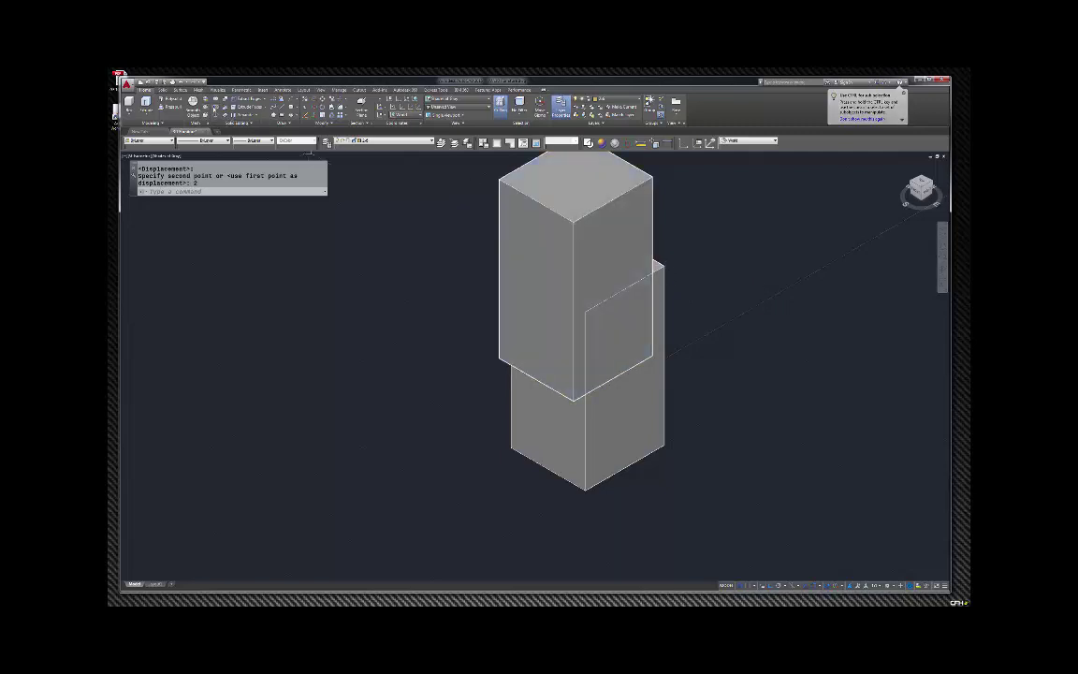
Step: Subtract the raised, offset box from the original box to form the seat block and backrest
{"action": "left_click", "coordinate": [191, 99]}
{"action": "left_click", "coordinate": [582, 435]}
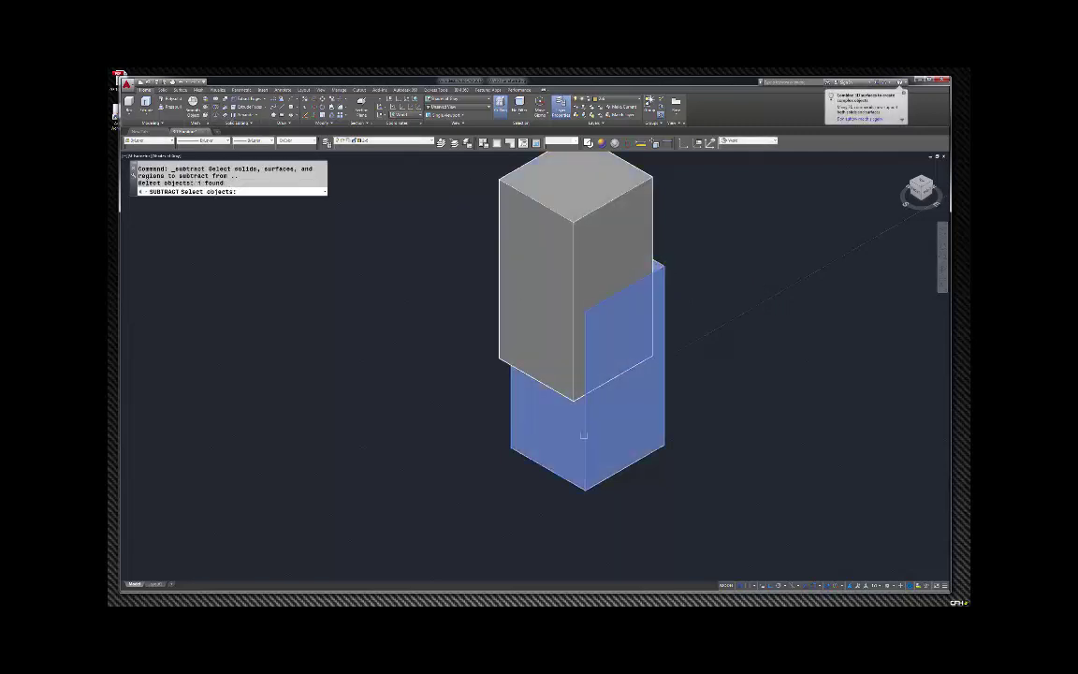
{"action": "key", "text": "Return"}
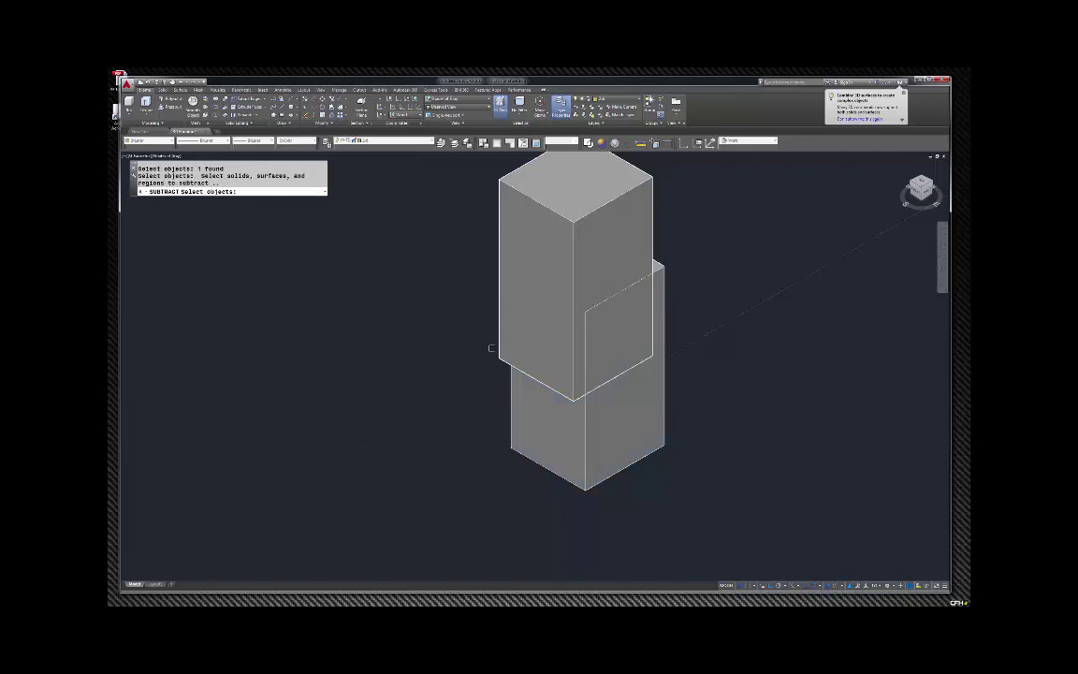
{"action": "left_click", "coordinate": [498, 318]}
{"action": "key", "text": "Return"}
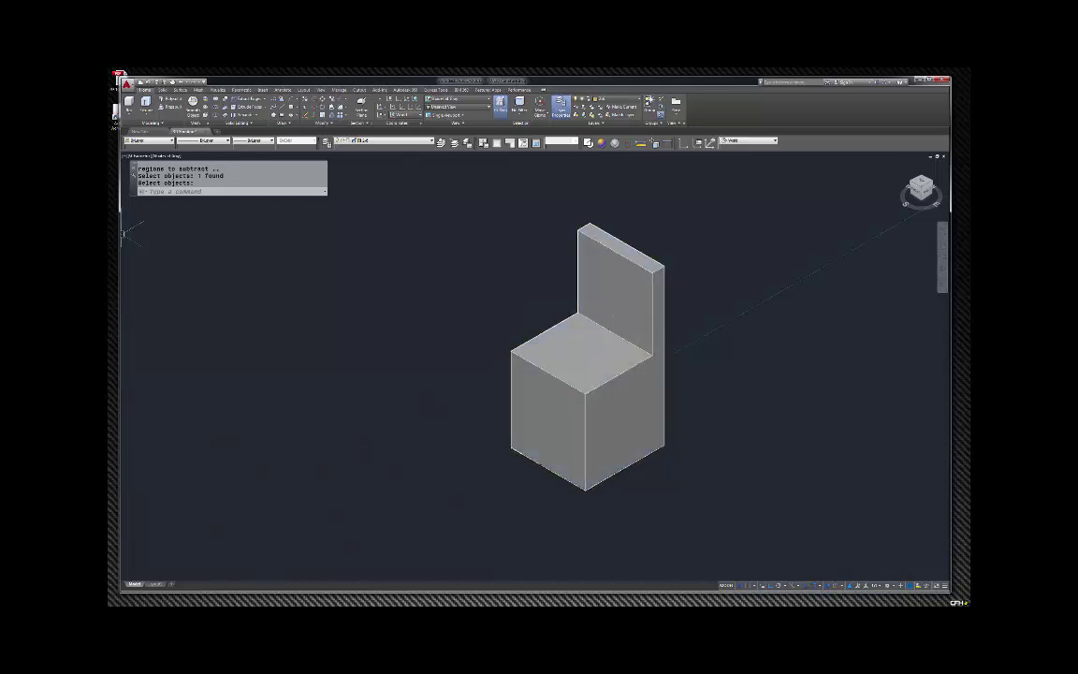
Step: Bring the chair reference window beside the model to check the legs and seat, and minimize it
{"action": "key", "text": "alt+Tab"}
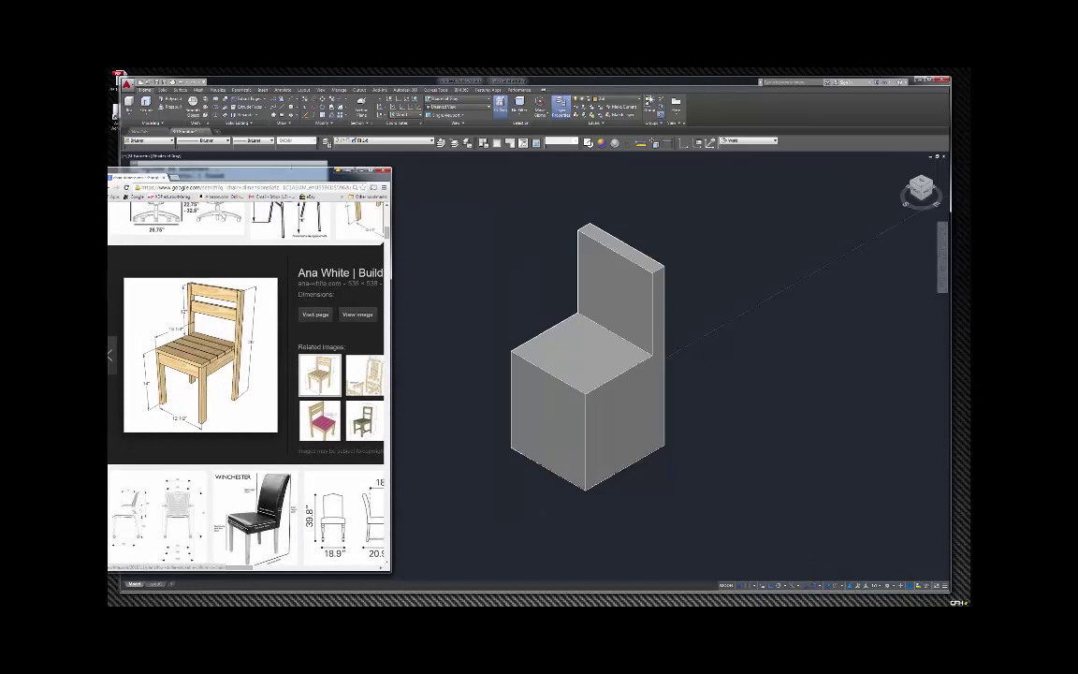
{"action": "left_click_drag", "start_coordinate": [189, 171], "coordinate": [108, 167]}
{"action": "key", "text": "super+Down"}
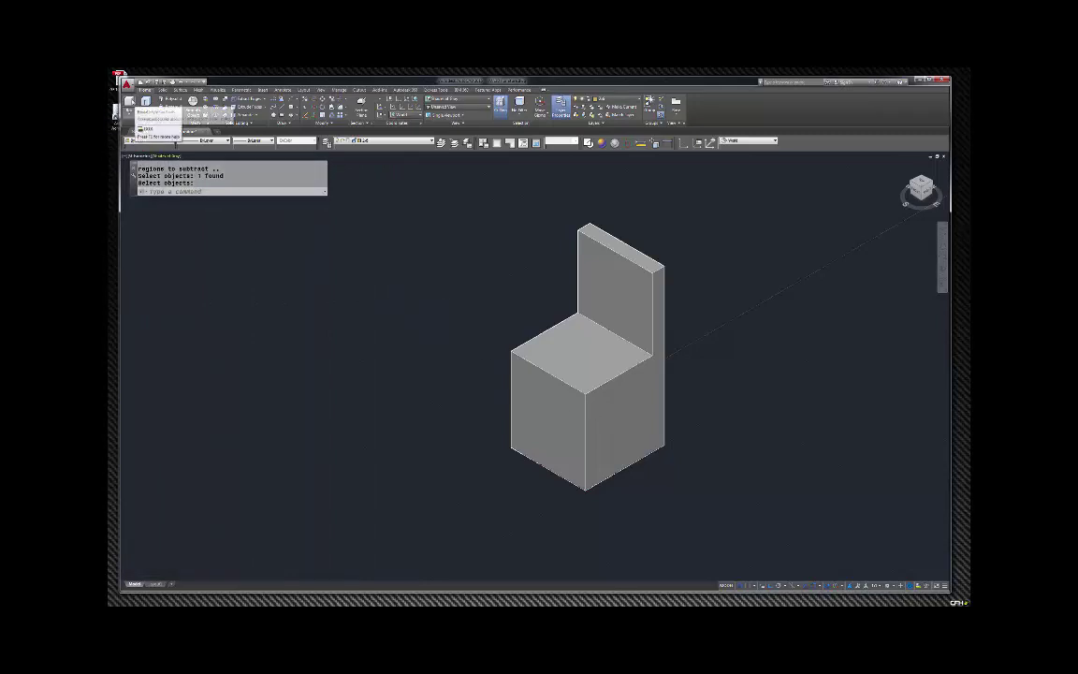
Step: Create a solid box in front of the chair with length 11, a freehand width running past the chair's back, and height 13.25
{"action": "left_click", "coordinate": [128, 101]}
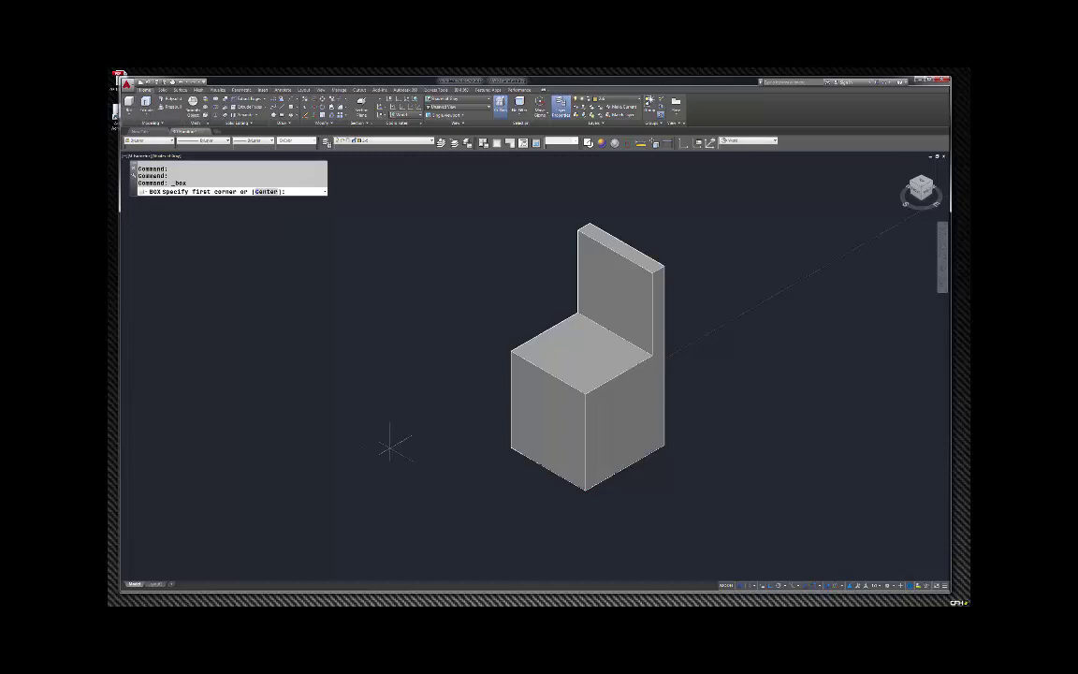
{"action": "left_click", "coordinate": [413, 499]}
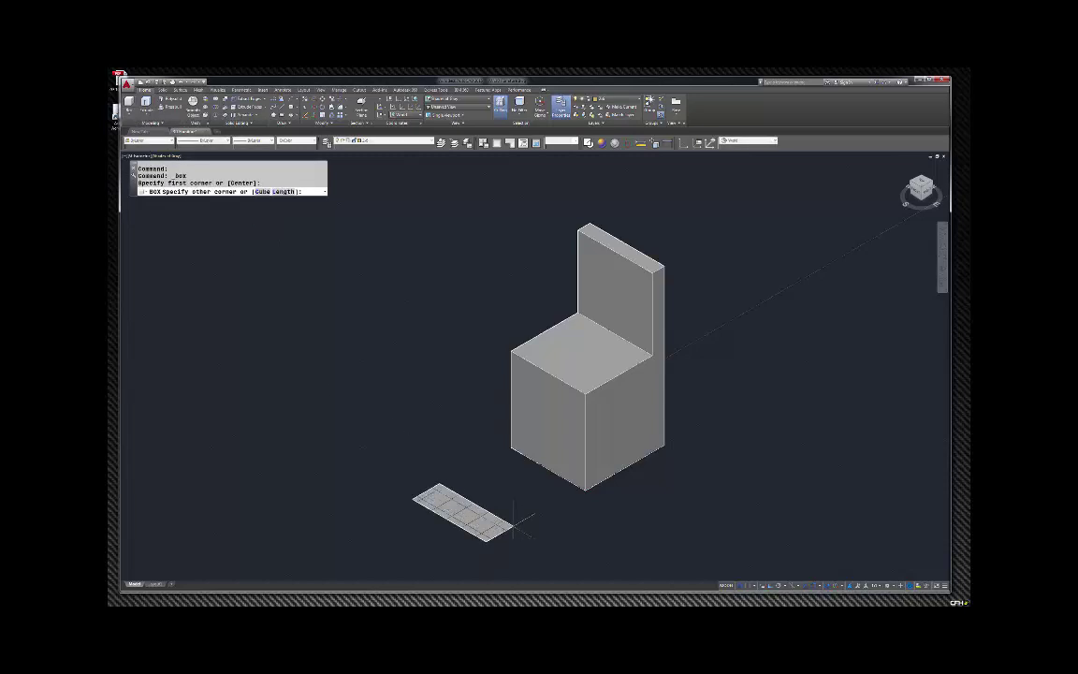
{"action": "type", "text": "l"}
{"action": "key", "text": "Return"}
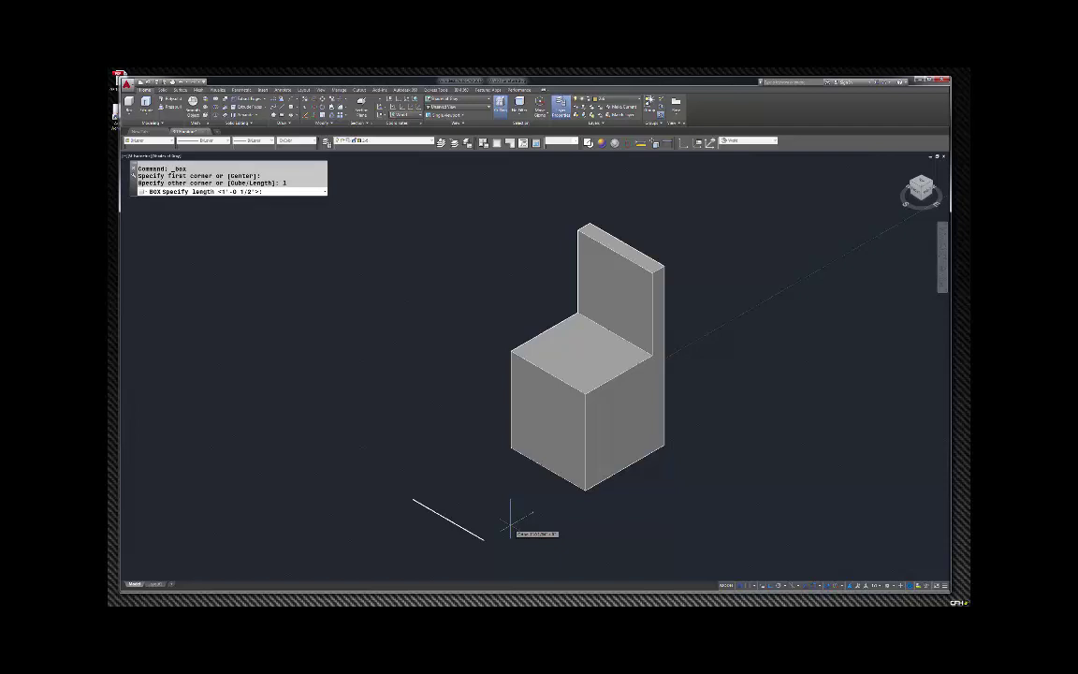
{"action": "type", "text": "11"}
{"action": "key", "text": "Return"}
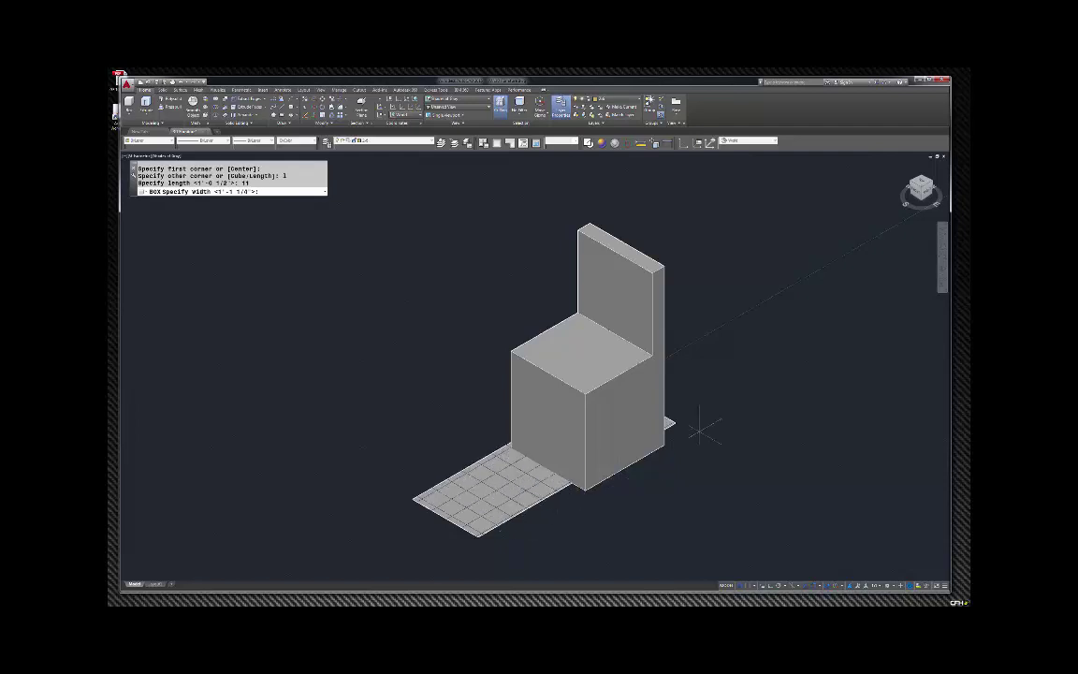
{"action": "left_click", "coordinate": [744, 398]}
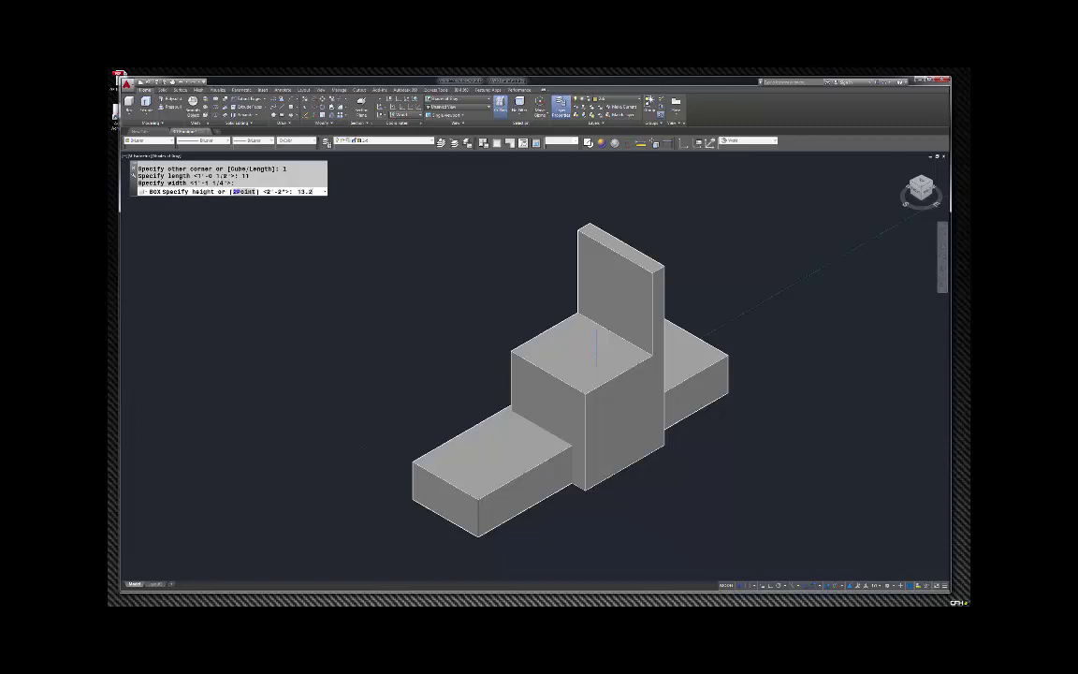
{"action": "key", "text": "Return"}
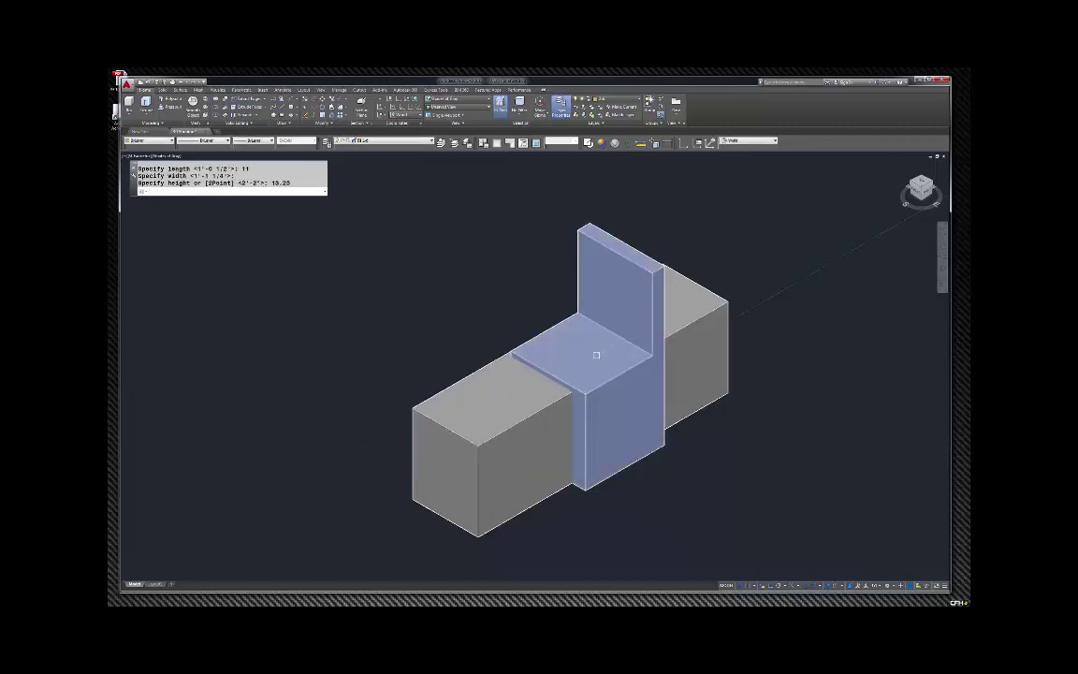
Step: Move the new long box from its front bottom edge midpoint to the midpoint of the chair's front bottom edge
{"action": "left_click", "coordinate": [456, 387]}
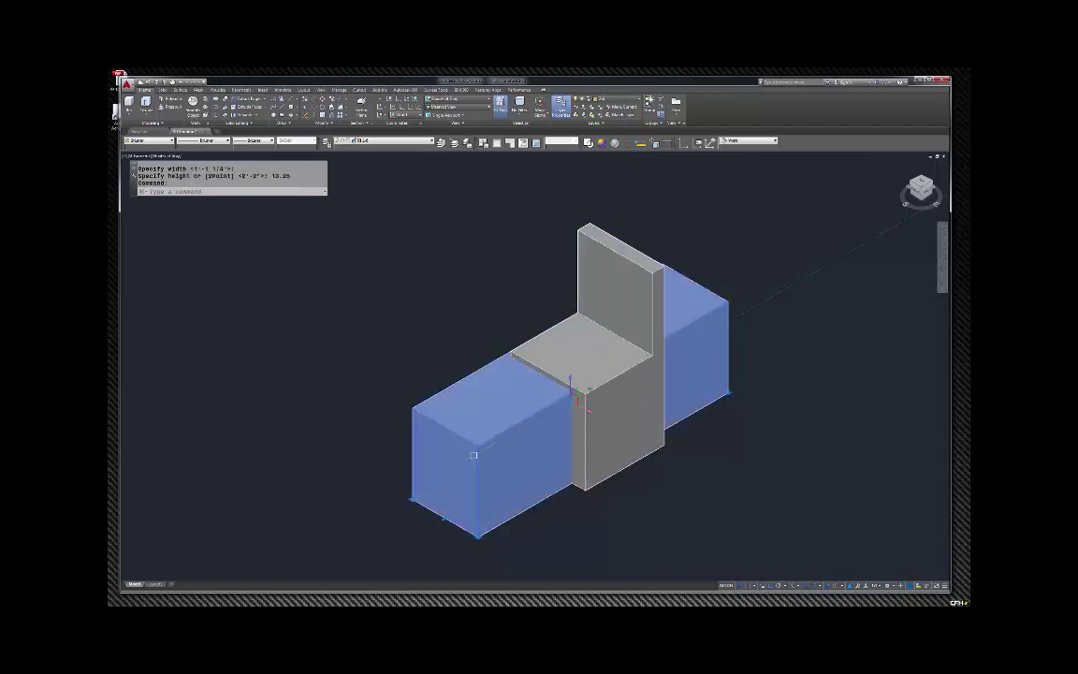
{"action": "type", "text": "m"}
{"action": "key", "text": "Return"}
{"action": "left_click", "coordinate": [452, 510]}
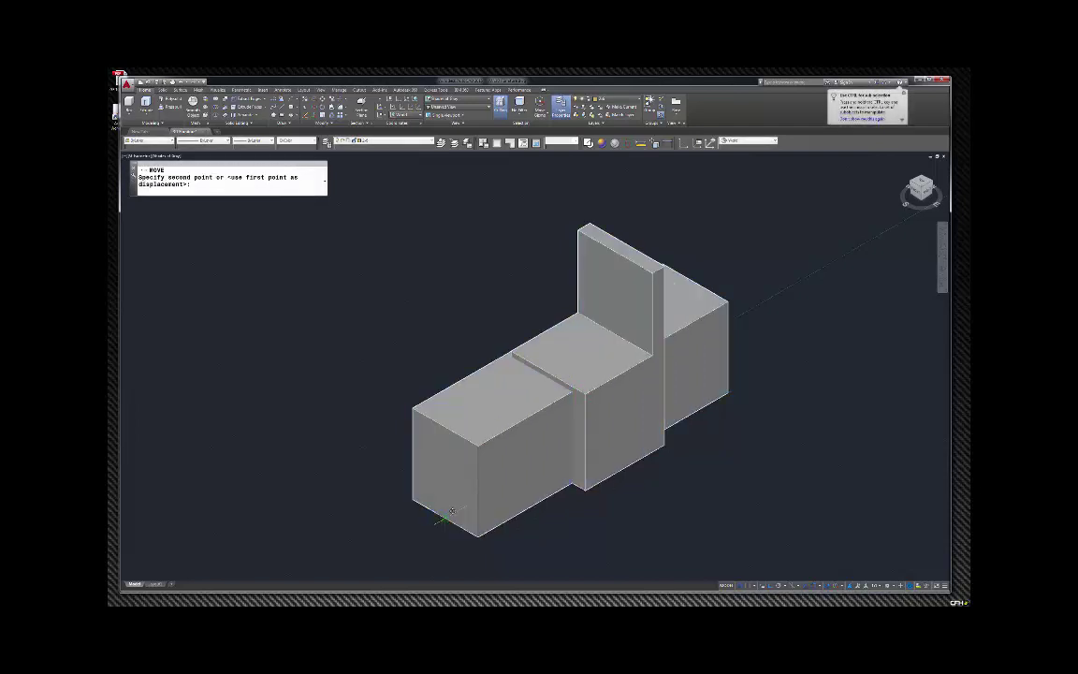
{"action": "left_click", "coordinate": [561, 482]}
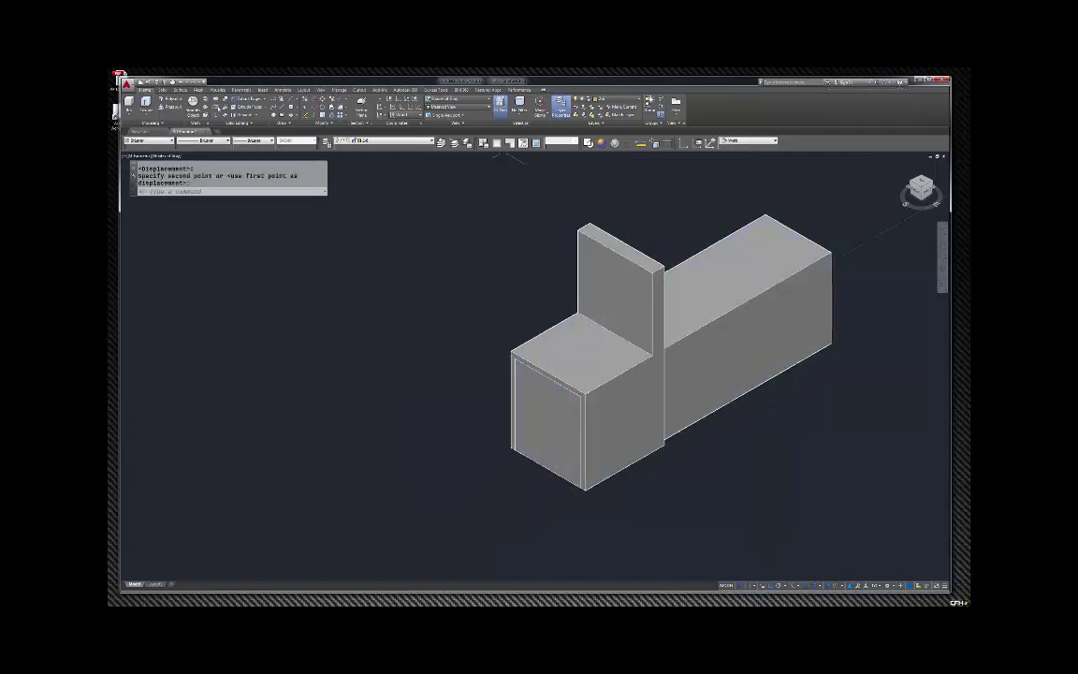
Step: Subtract the long box from the chair solid to open the space beneath the seat from front to back
{"action": "left_click", "coordinate": [497, 143]}
{"action": "left_click", "coordinate": [608, 245]}
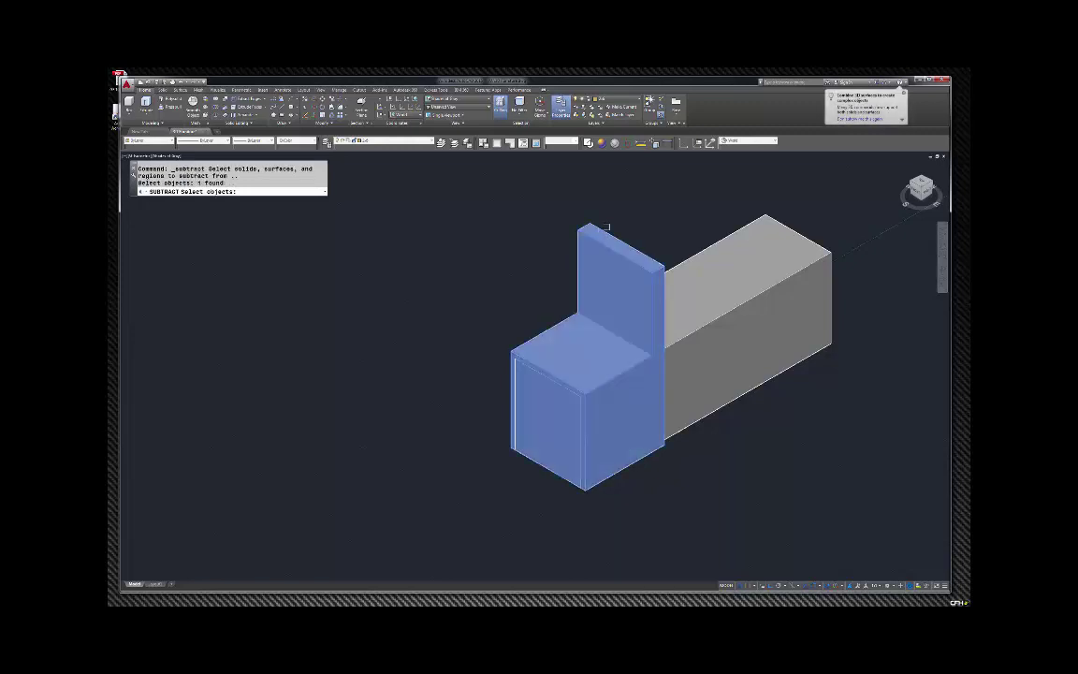
{"action": "key", "text": "Return"}
{"action": "left_click", "coordinate": [703, 242]}
{"action": "key", "text": "Return"}
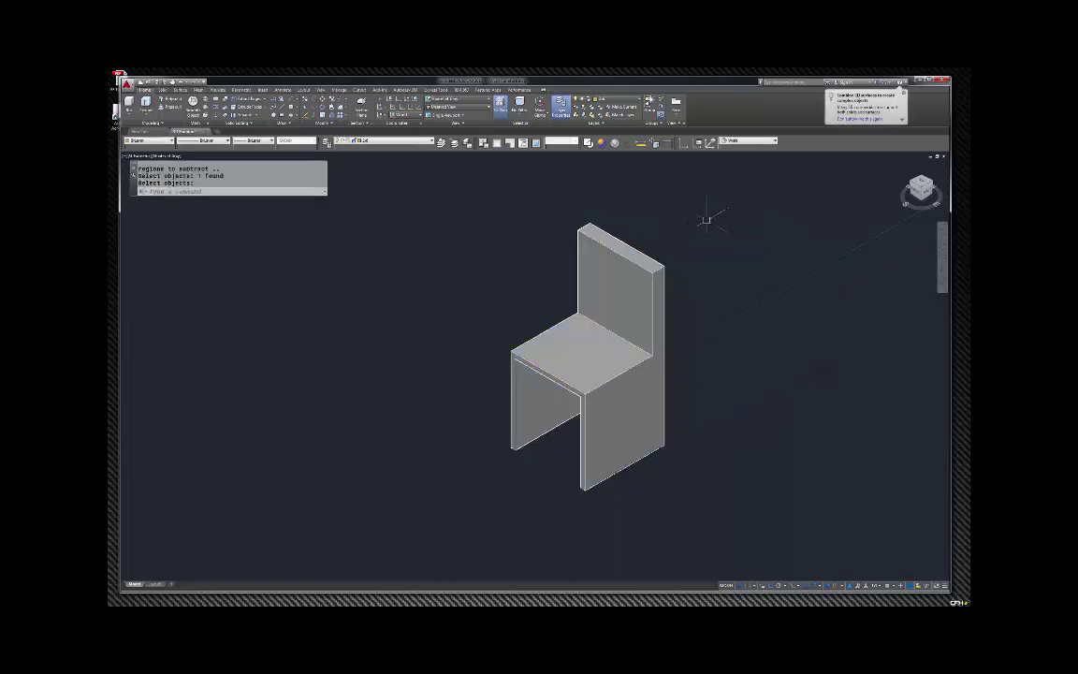
{"action": "key", "text": "Escape"}
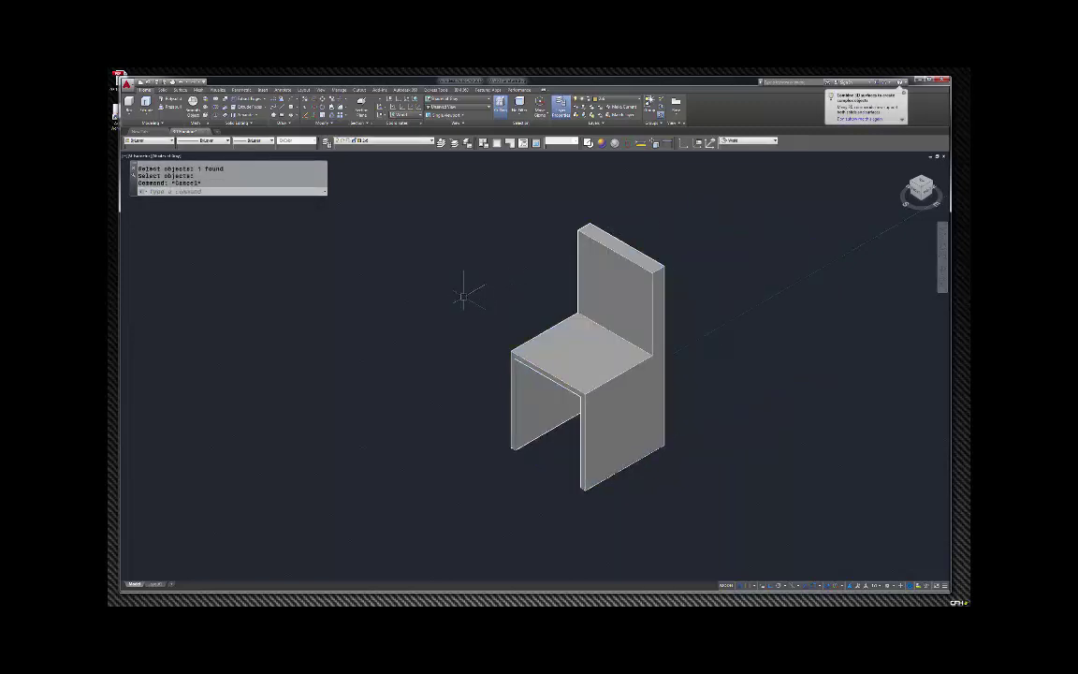
Step: Bring up the chair reference window to check the side leg spacing, and minimize it
{"action": "left_click", "coordinate": [101, 285]}
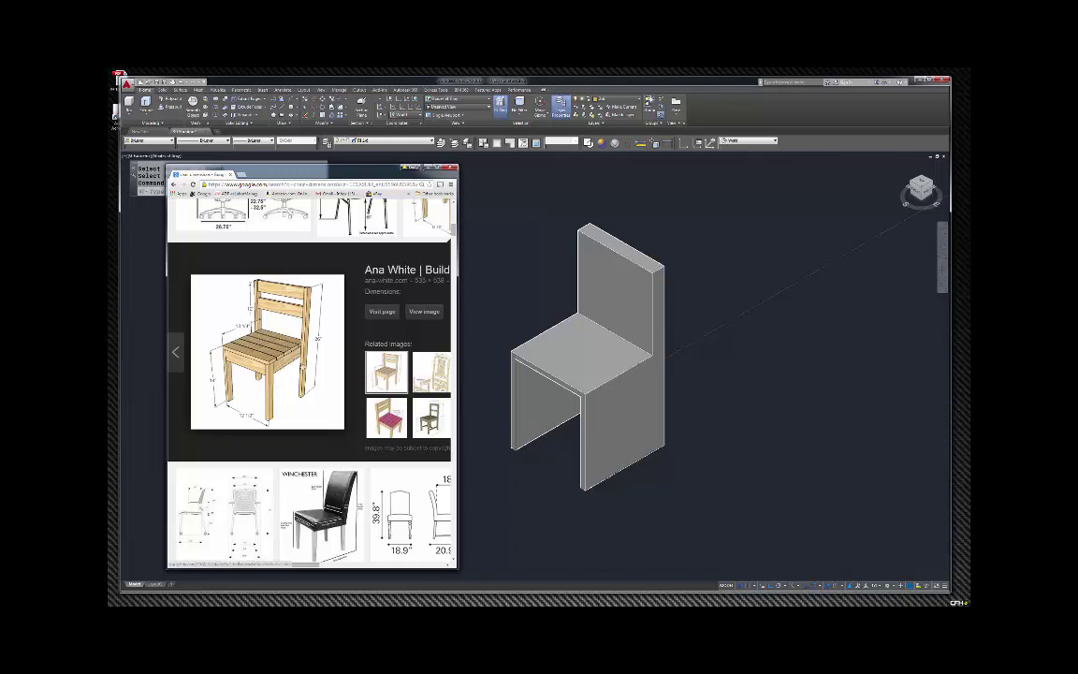
{"action": "left_click_drag", "start_coordinate": [342, 167], "coordinate": [288, 151]}
{"action": "left_click", "coordinate": [367, 161]}
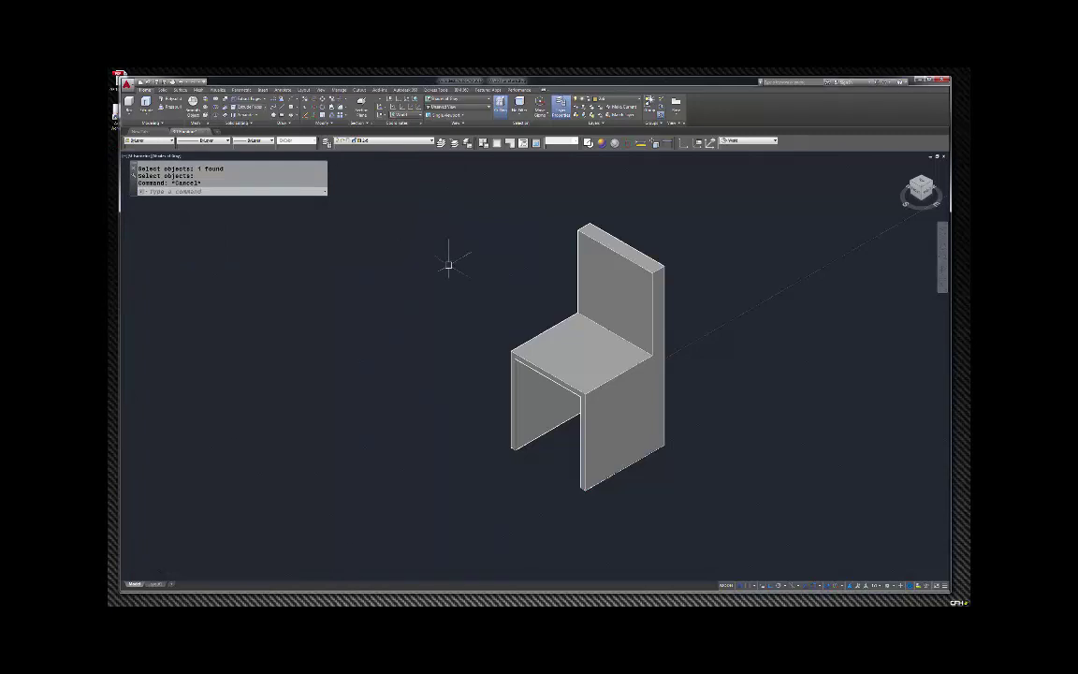
{"action": "left_click", "coordinate": [130, 105]}
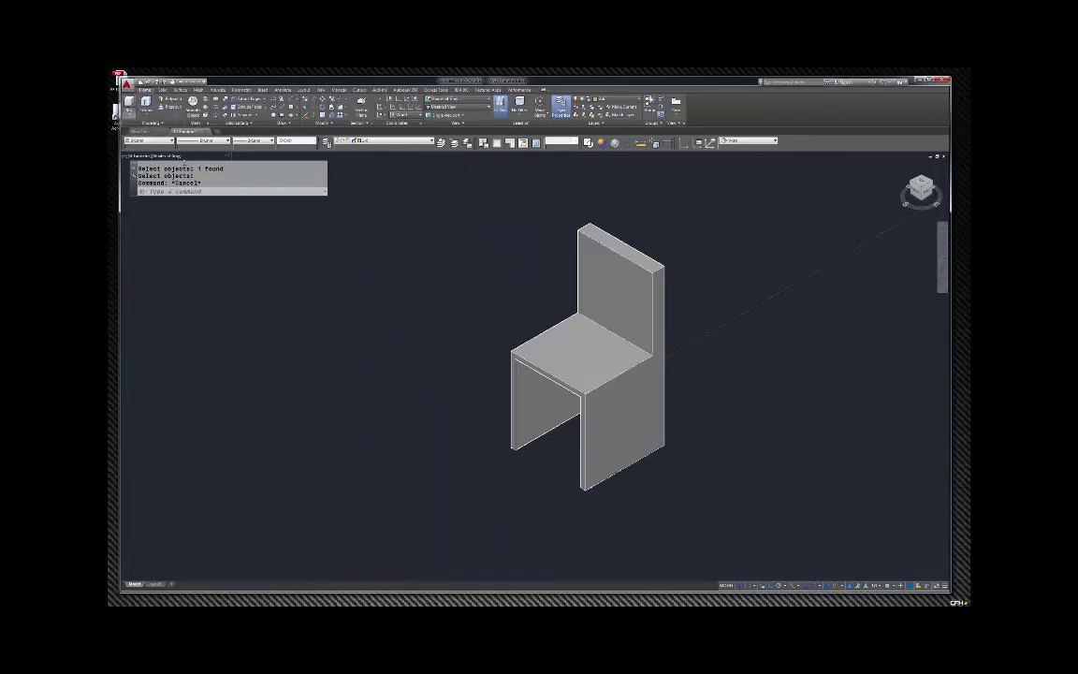
{"action": "left_click", "coordinate": [347, 484]}
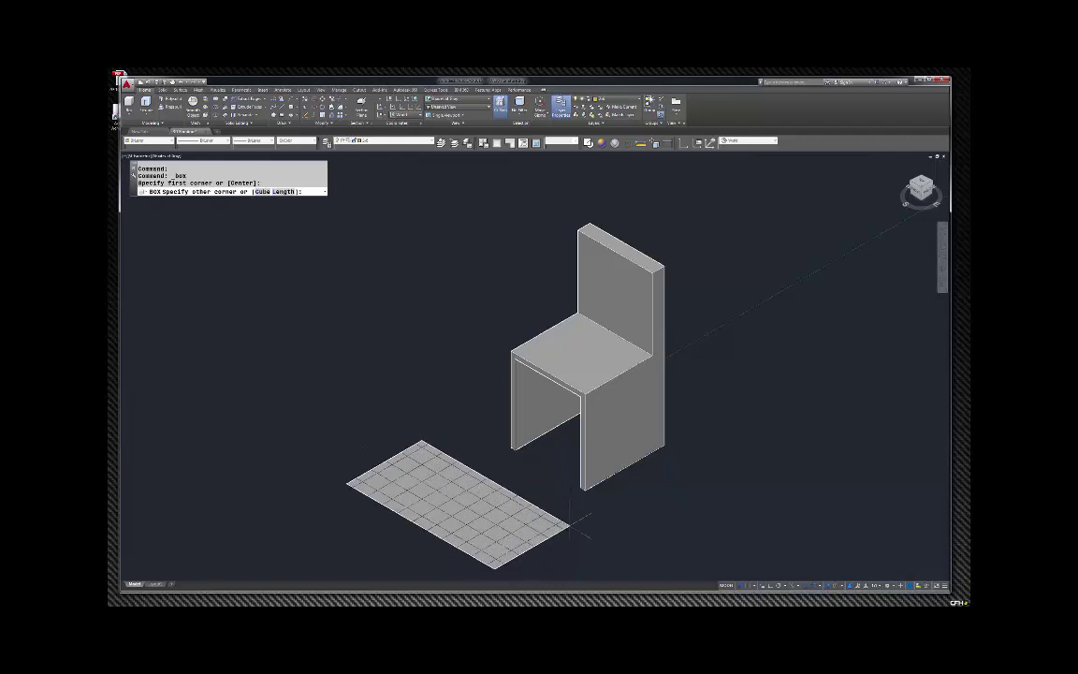
{"action": "key", "text": "Return"}
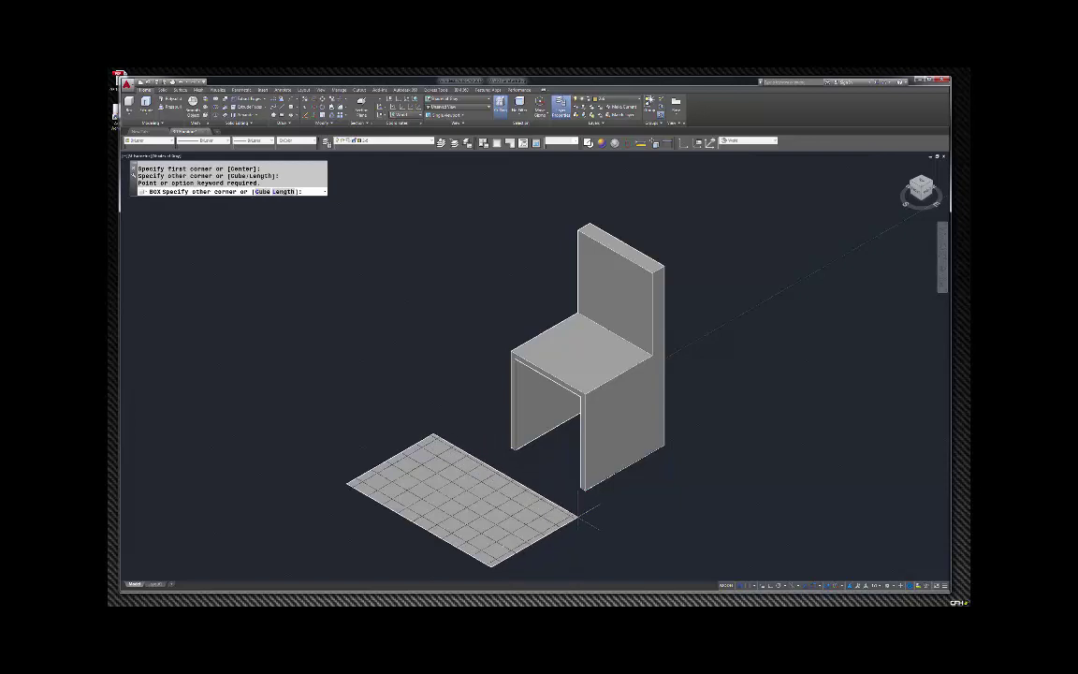
{"action": "type", "text": "8.25"}
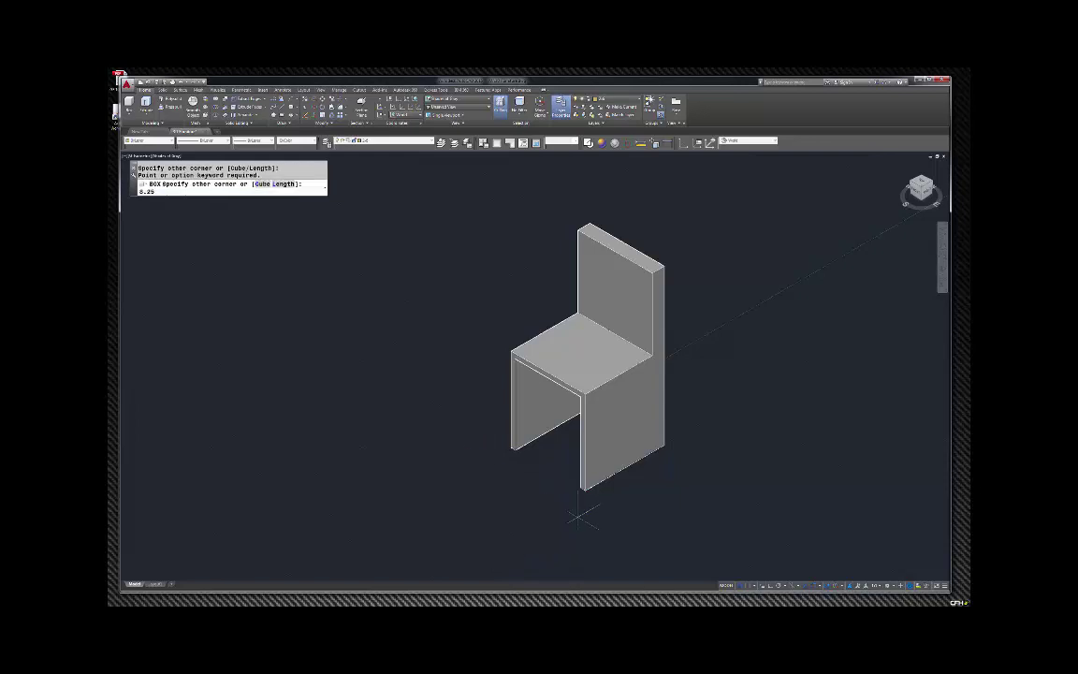
{"action": "key", "text": "Return"}
{"action": "left_click", "coordinate": [493, 313]}
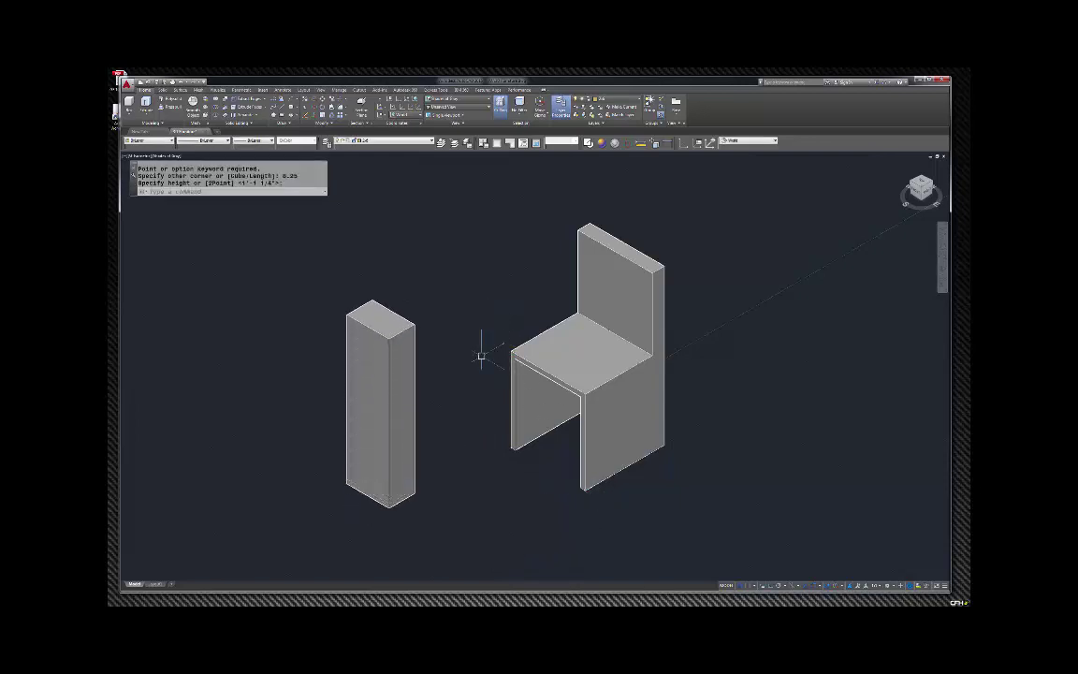
{"action": "key", "text": "Escape"}
{"action": "left_click", "coordinate": [404, 333]}
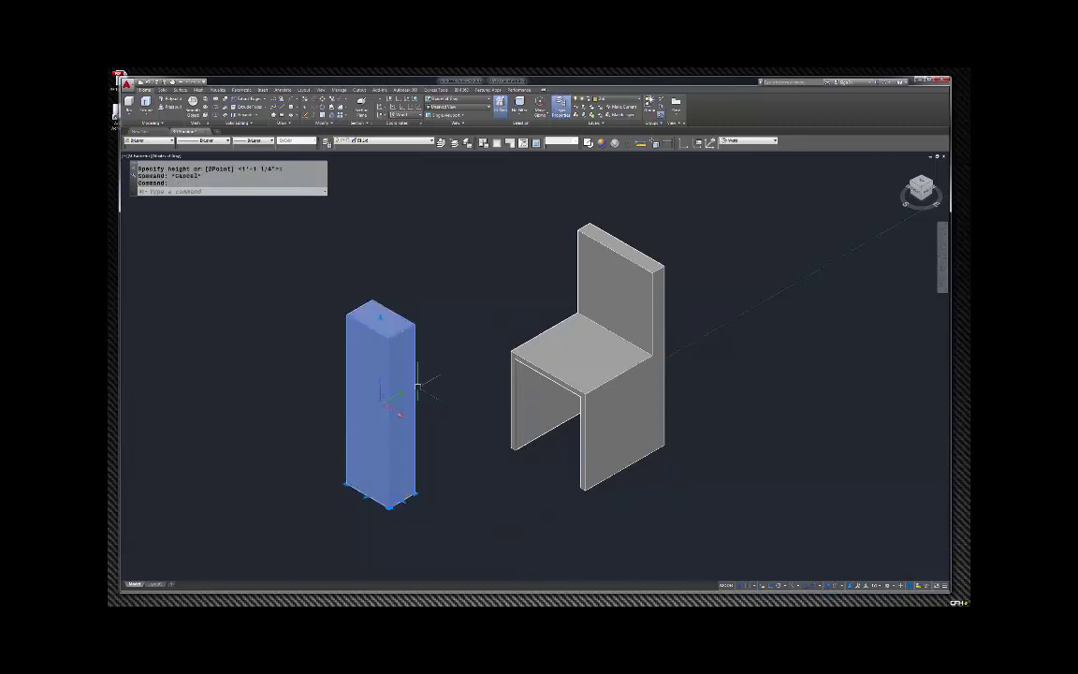
{"action": "key", "text": "Delete"}
{"action": "left_click", "coordinate": [145, 103]}
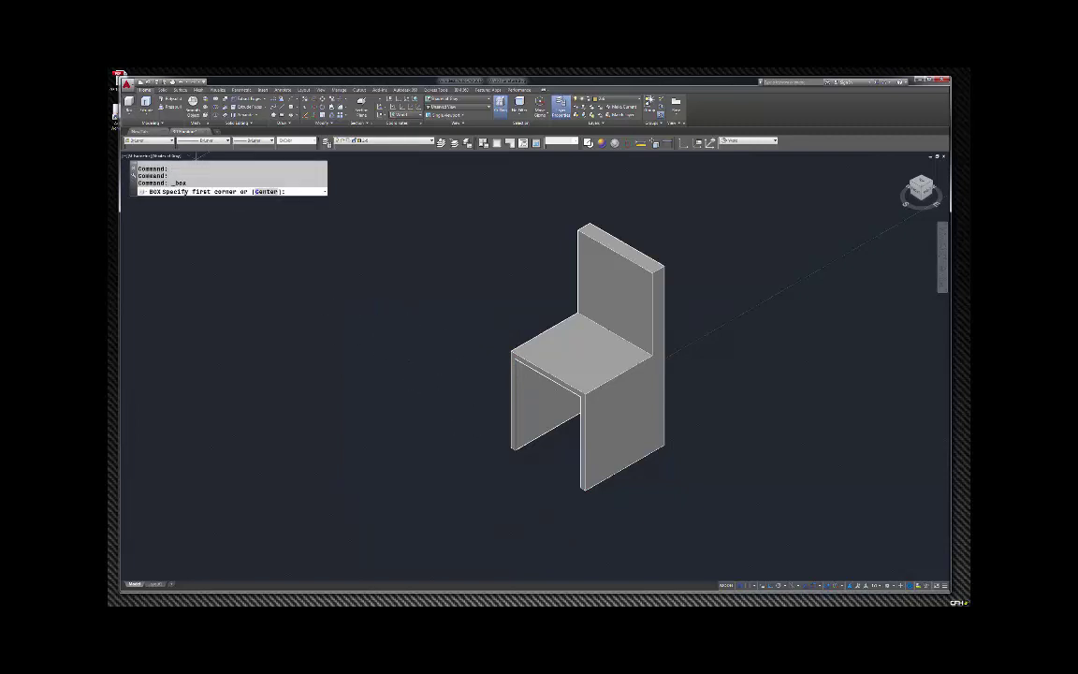
{"action": "left_click", "coordinate": [312, 491]}
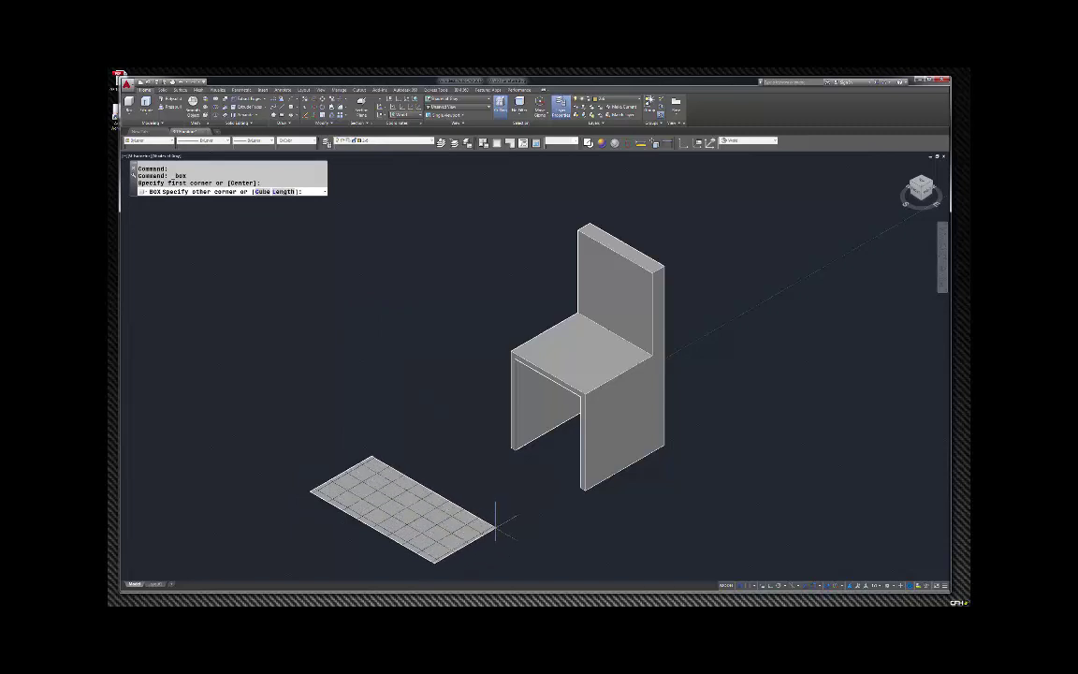
{"action": "type", "text": "30"}
{"action": "key", "text": "Return"}
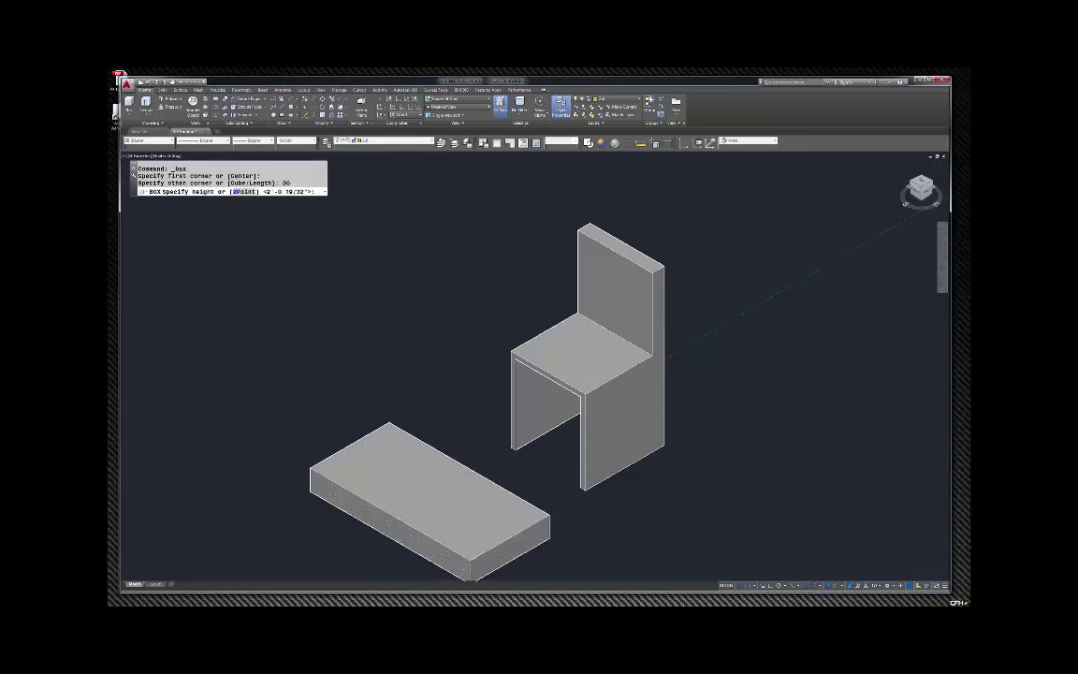
{"action": "key", "text": "Escape"}
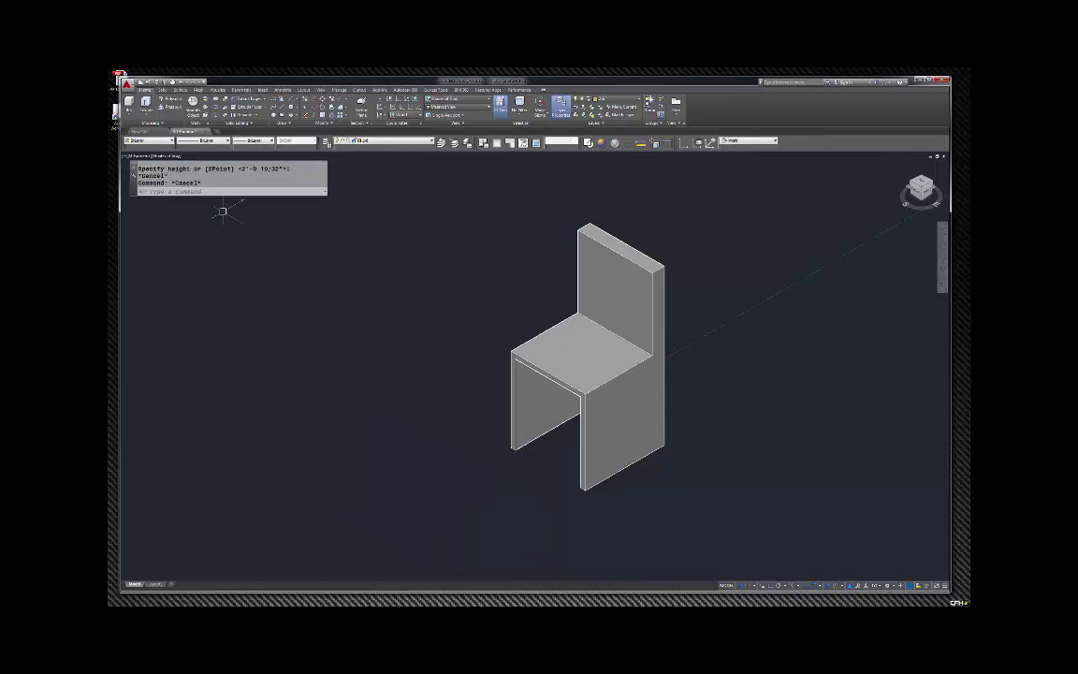
Step: Create a solid box in front of the chair with length 30, width 9.25 and its height picked at the corner under the seat
{"action": "left_click", "coordinate": [129, 103]}
{"action": "left_click", "coordinate": [344, 452]}
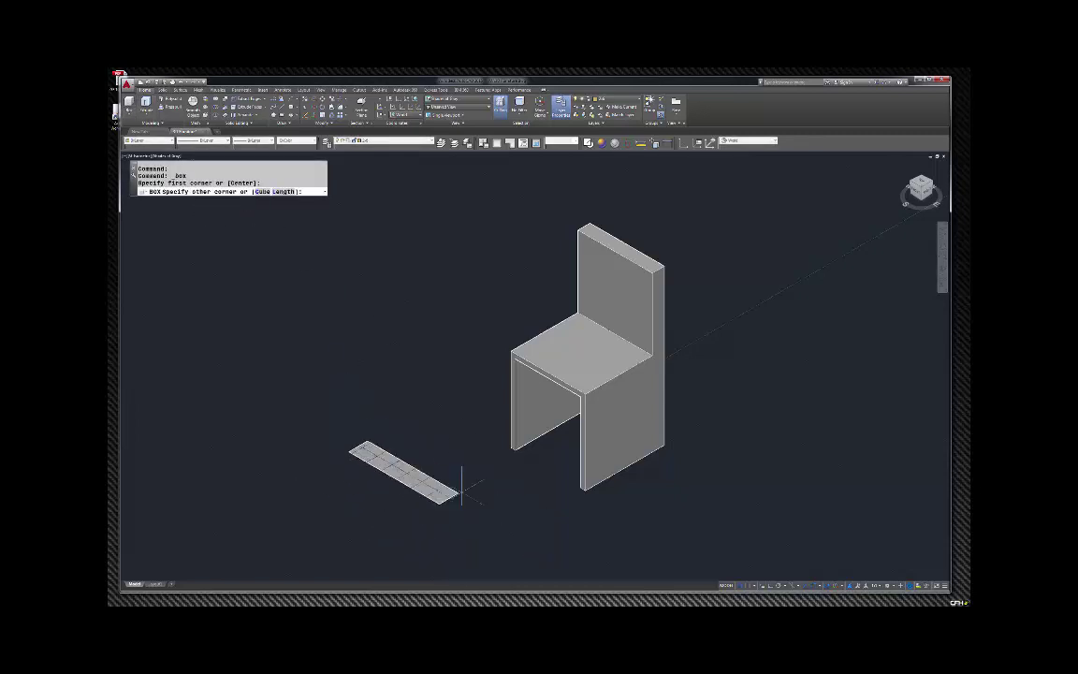
{"action": "type", "text": "l"}
{"action": "key", "text": "Return"}
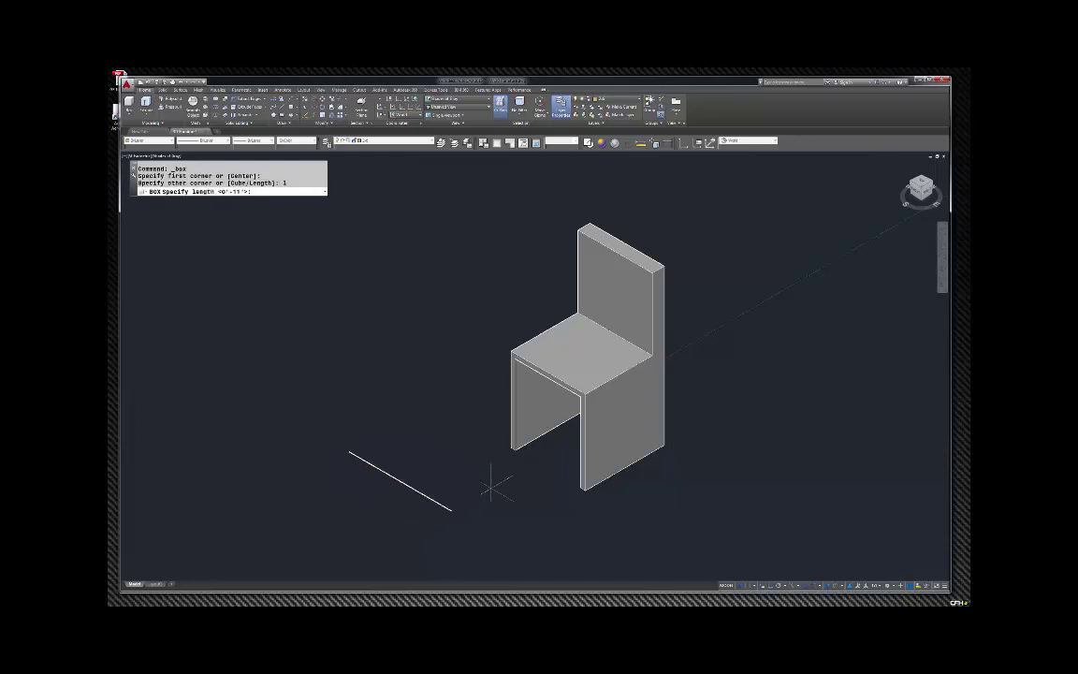
{"action": "type", "text": "30"}
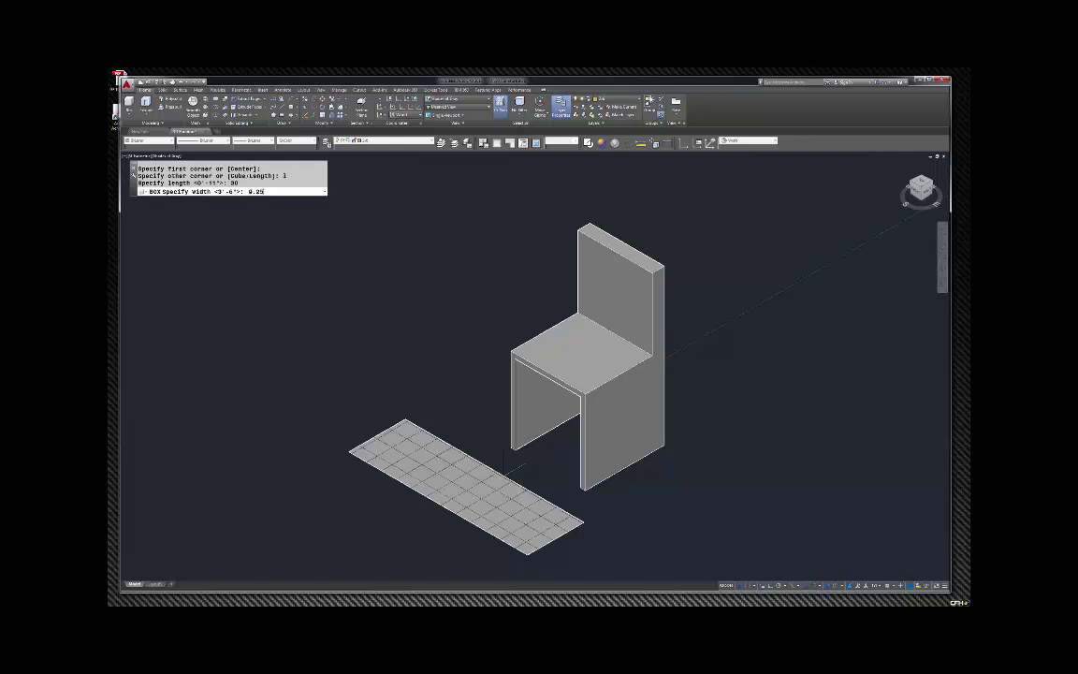
{"action": "key", "text": "Return"}
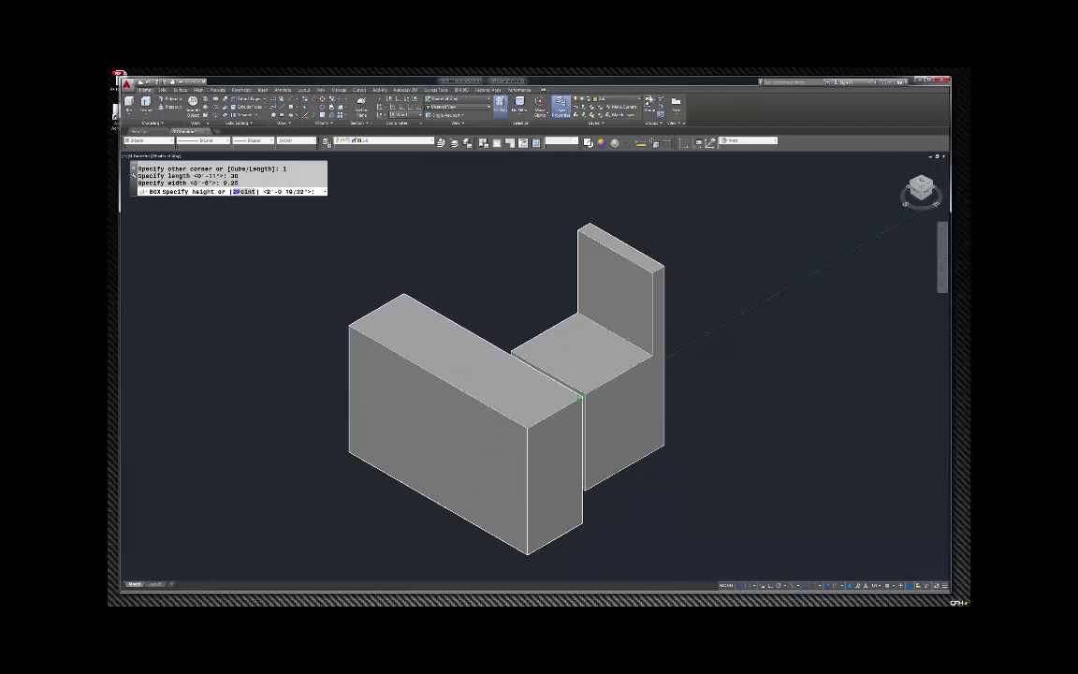
{"action": "left_click", "coordinate": [580, 397]}
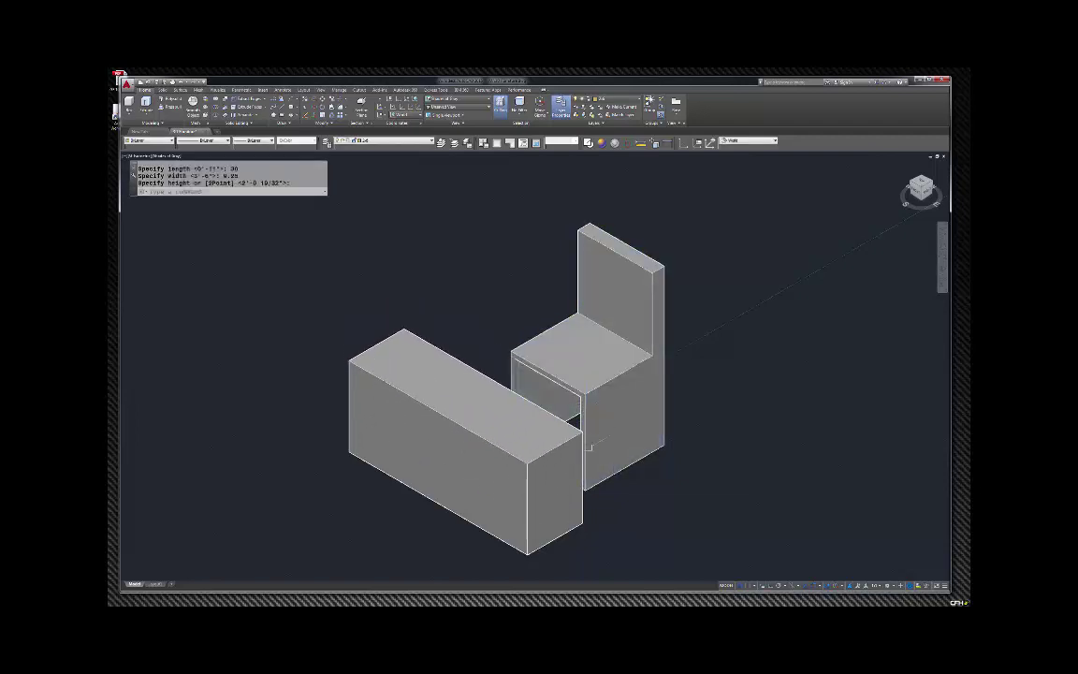
Step: Move the box from the midpoint of its end face's bottom edge to the midpoint of the chair side's bottom edge
{"action": "scroll", "coordinate": [581, 412], "scroll_direction": "up", "scroll_amount": 5}
{"action": "left_click", "coordinate": [558, 427]}
{"action": "type", "text": "m"}
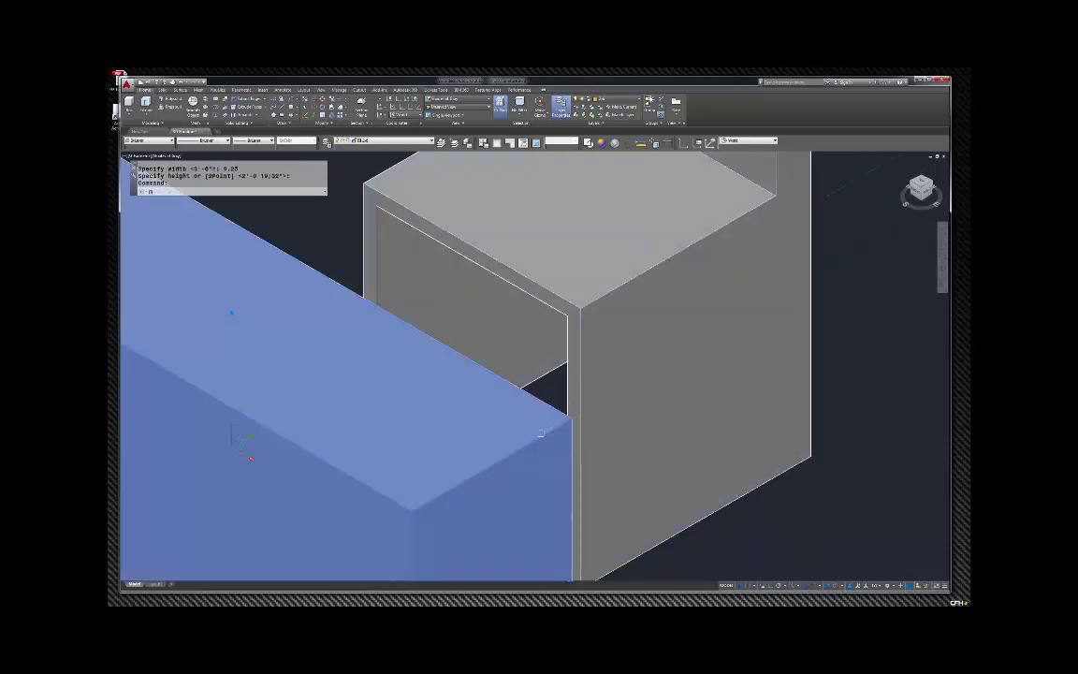
{"action": "key", "text": "Return"}
{"action": "scroll", "coordinate": [526, 427], "scroll_direction": "down", "scroll_amount": 5}
{"action": "left_click", "coordinate": [514, 548]}
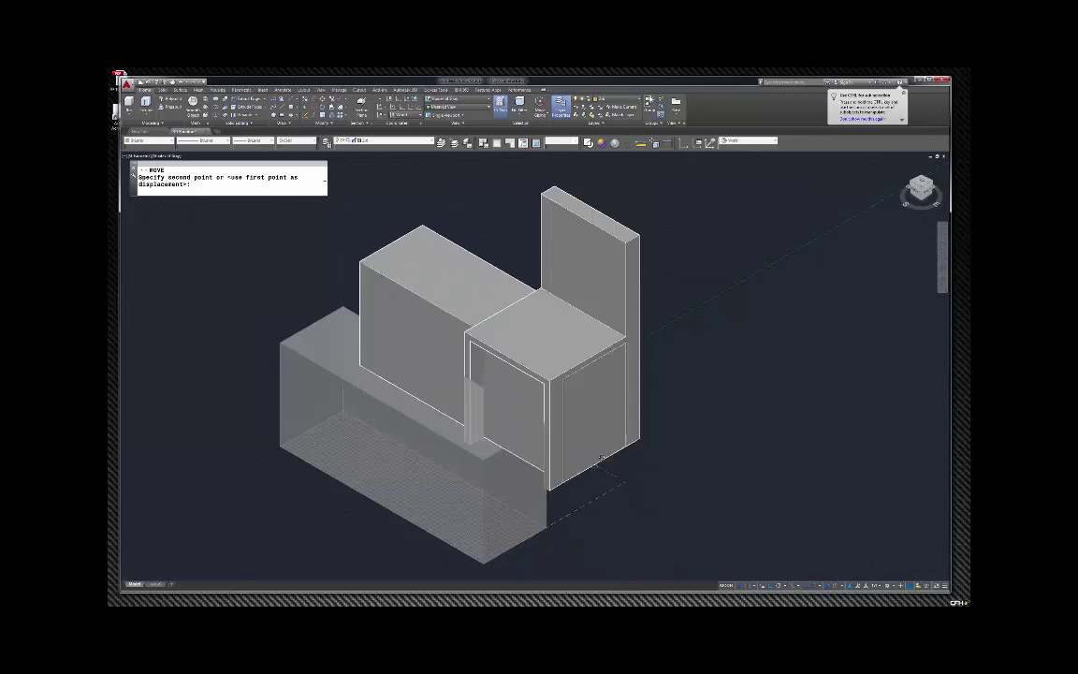
{"action": "left_click", "coordinate": [582, 379]}
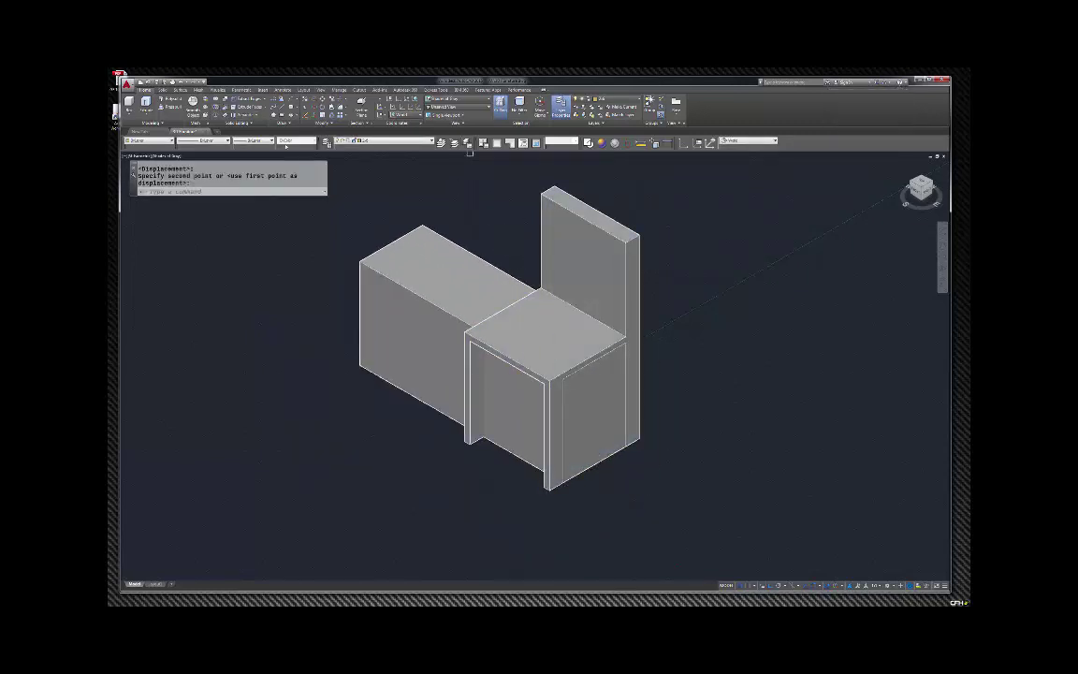
Step: Subtract the long box from the chair solid to cut through both sides and form four legs
{"action": "left_click", "coordinate": [195, 97]}
{"action": "left_click", "coordinate": [569, 208]}
{"action": "key", "text": "Return"}
{"action": "left_click", "coordinate": [468, 271]}
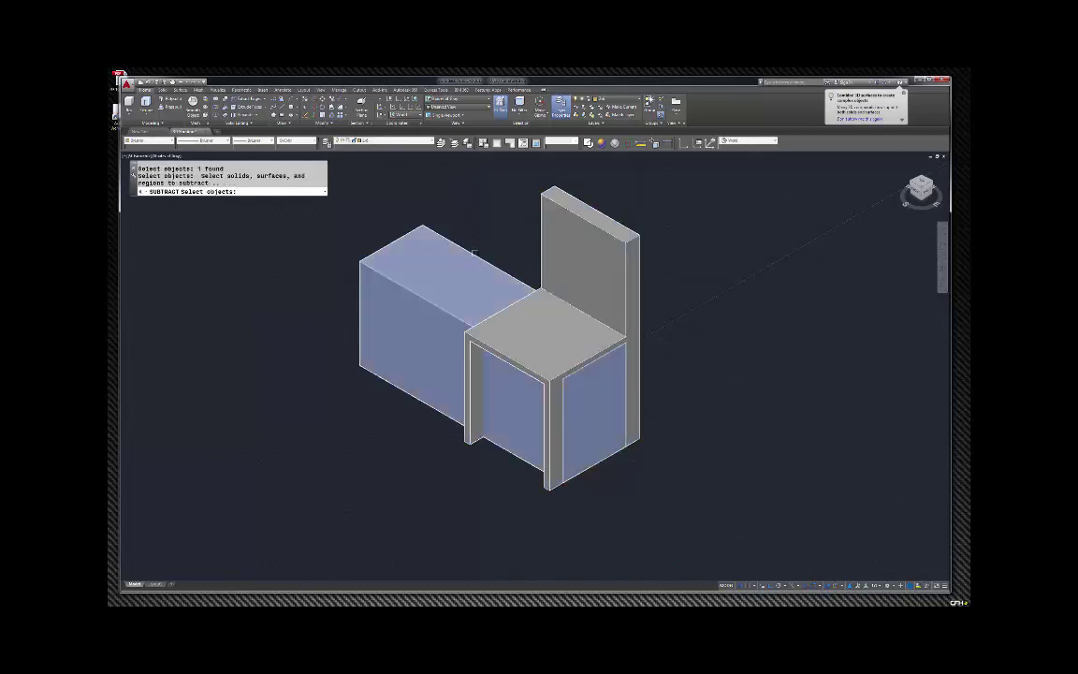
{"action": "key", "text": "Return"}
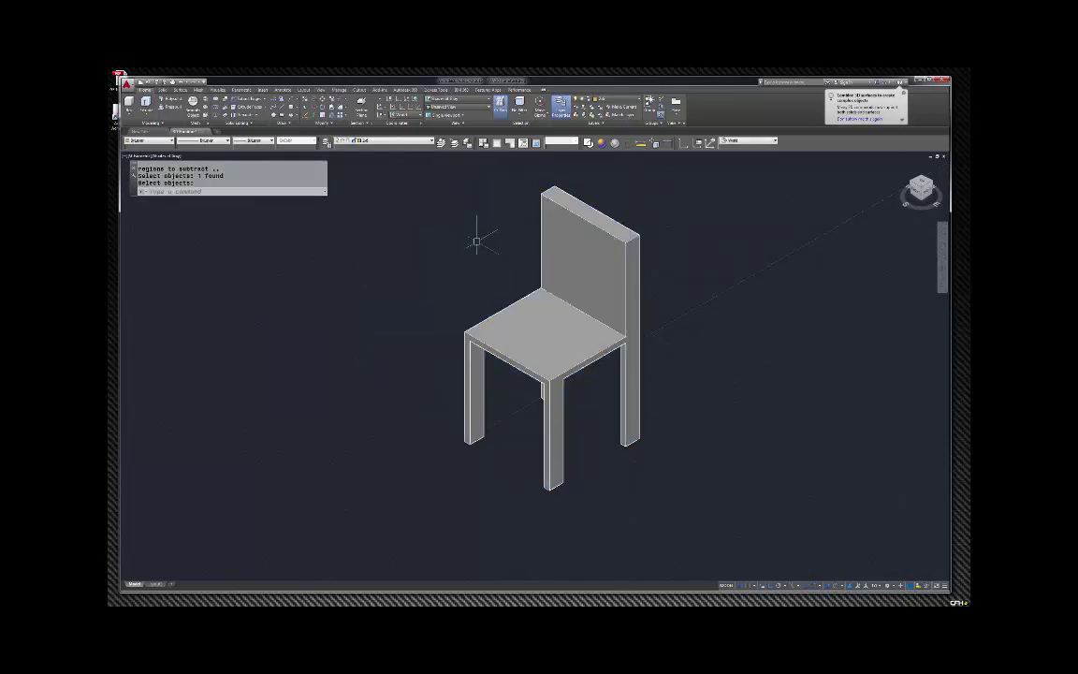
{"action": "left_click_drag", "start_coordinate": [112, 164], "coordinate": [319, 165]}
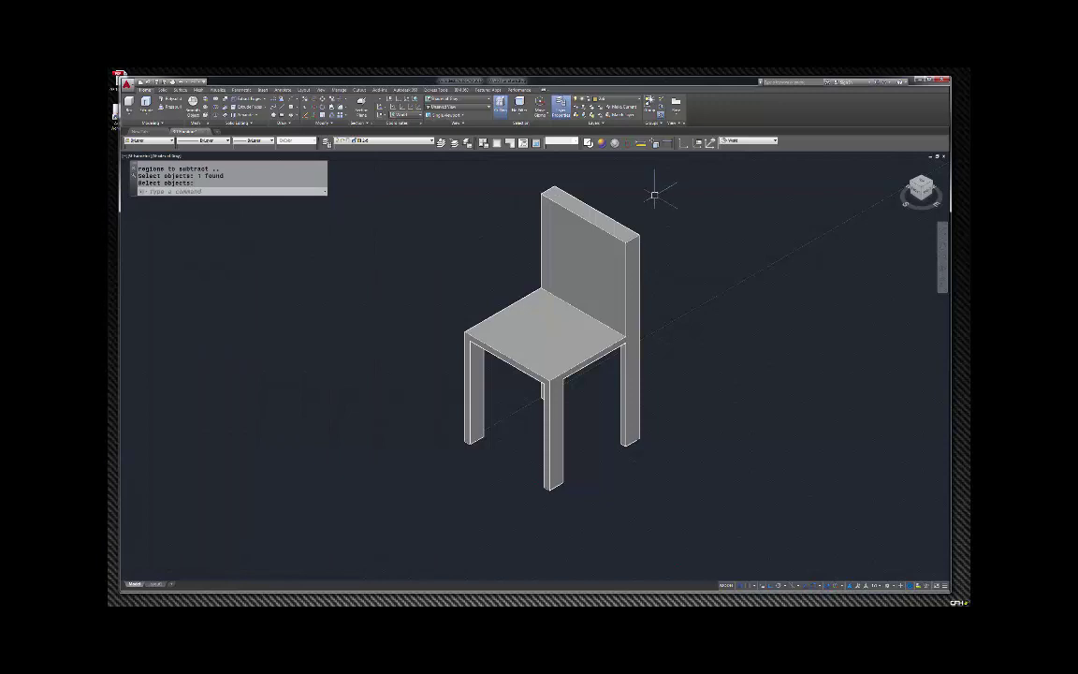
{"action": "key", "text": "Escape"}
{"action": "left_click", "coordinate": [632, 254]}
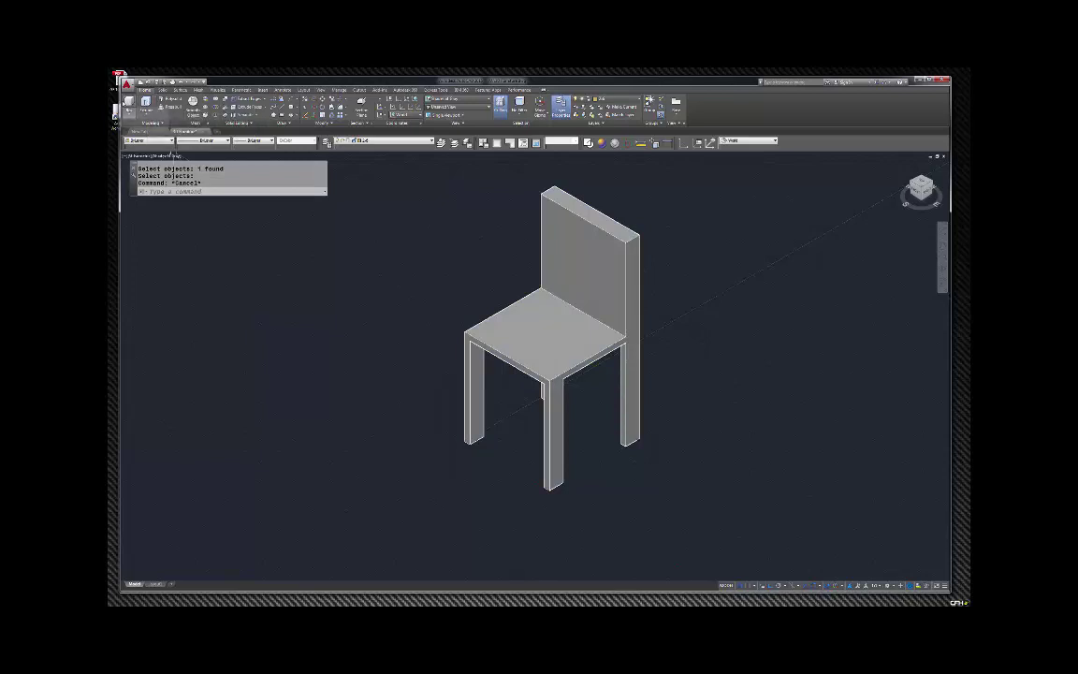
Step: Create a solid box in front of the chair, spanning the gap between the front legs' inner bottom corners, with freehand depth and height
{"action": "left_click", "coordinate": [129, 101]}
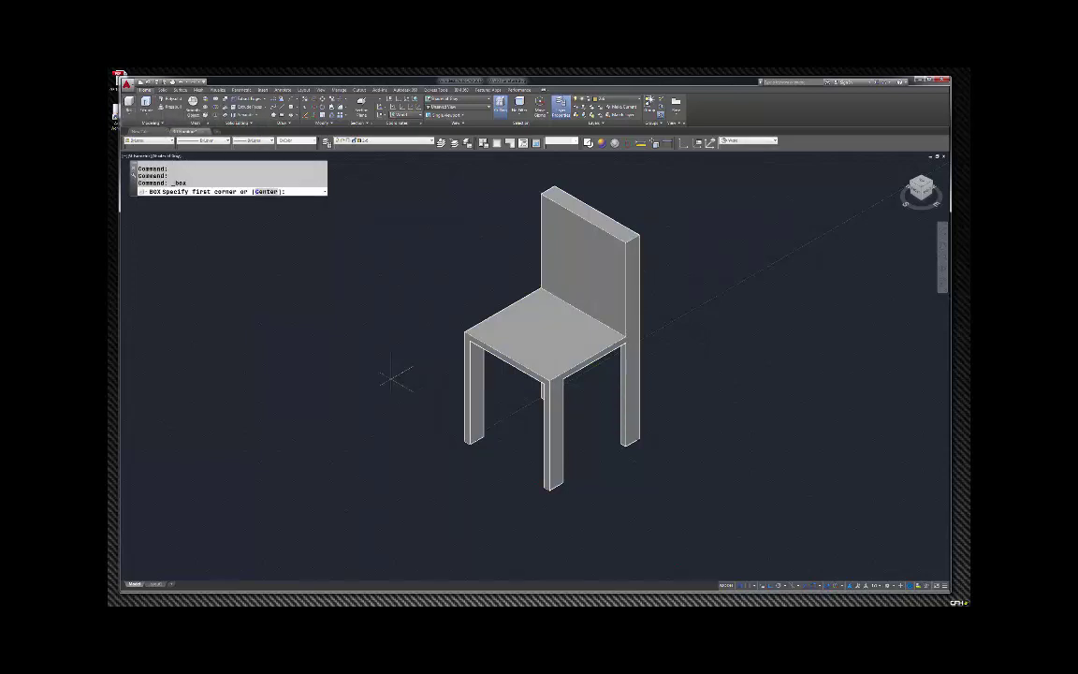
{"action": "left_click", "coordinate": [469, 444]}
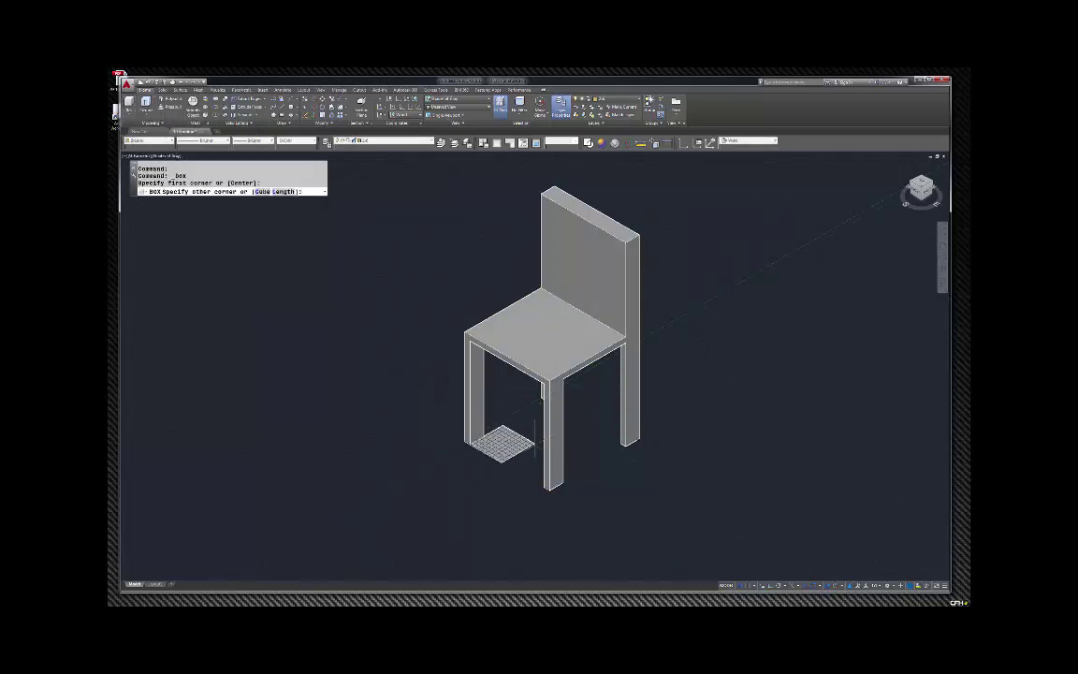
{"action": "left_click", "coordinate": [469, 345]}
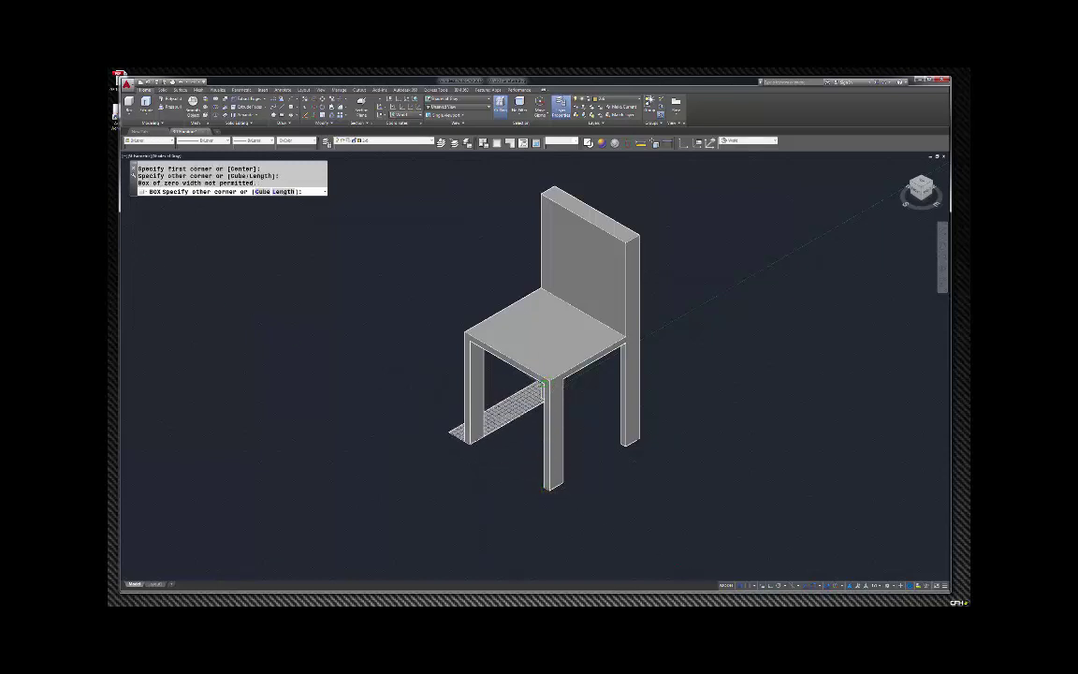
{"action": "left_click", "coordinate": [542, 383]}
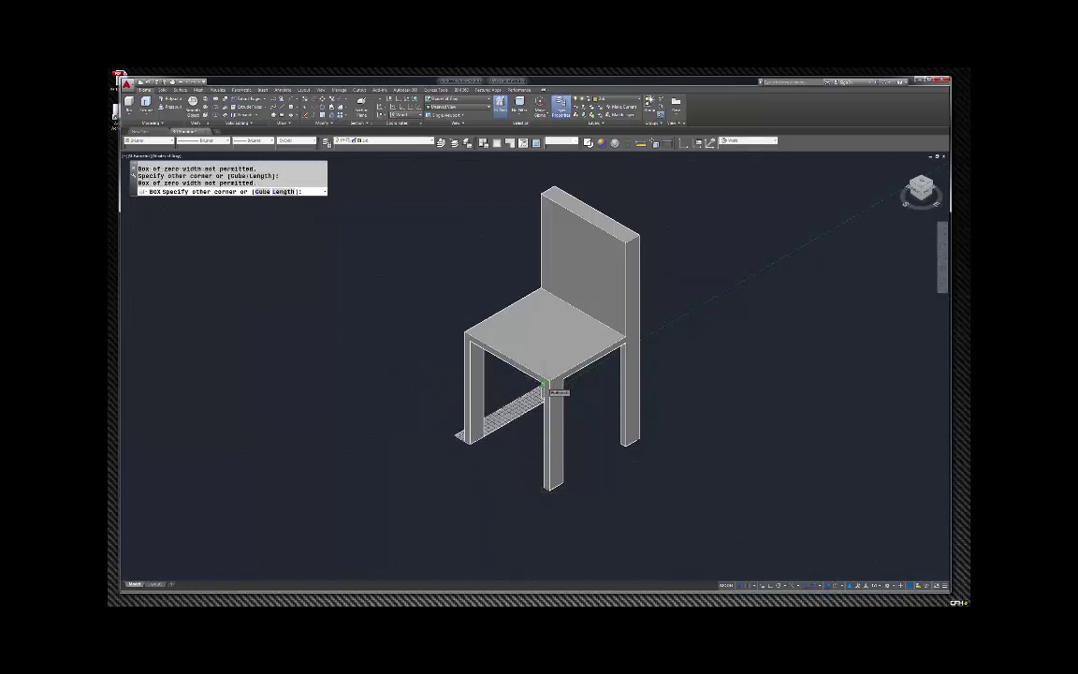
{"action": "key", "text": "Return"}
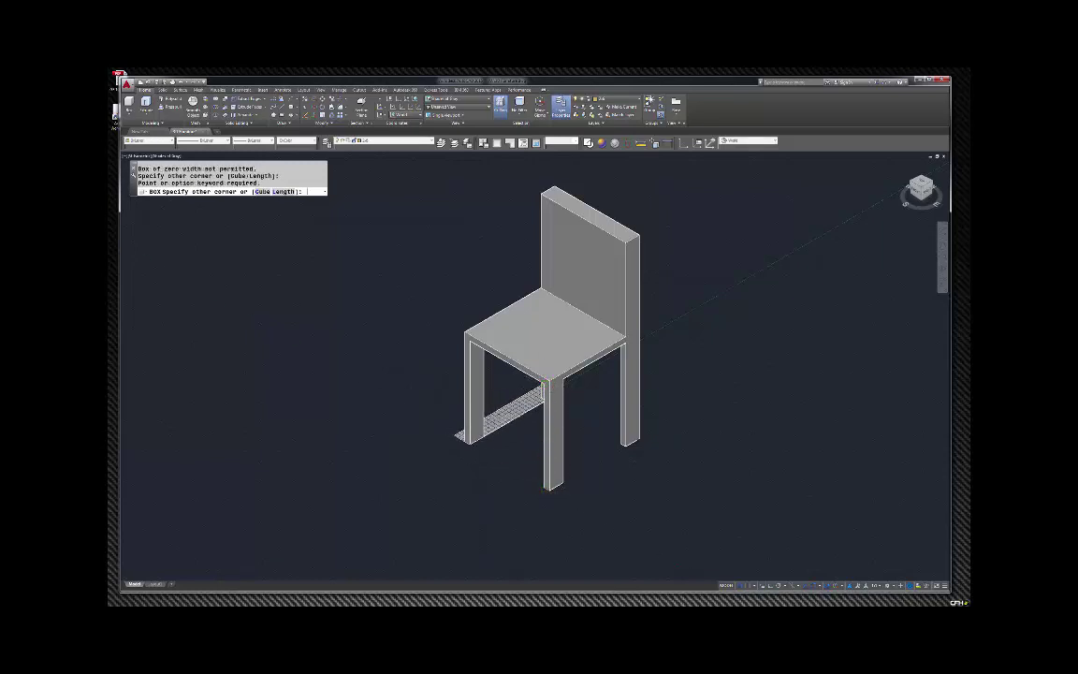
{"action": "scroll", "coordinate": [540, 487], "scroll_direction": "up", "scroll_amount": 5}
{"action": "left_click", "coordinate": [542, 488]}
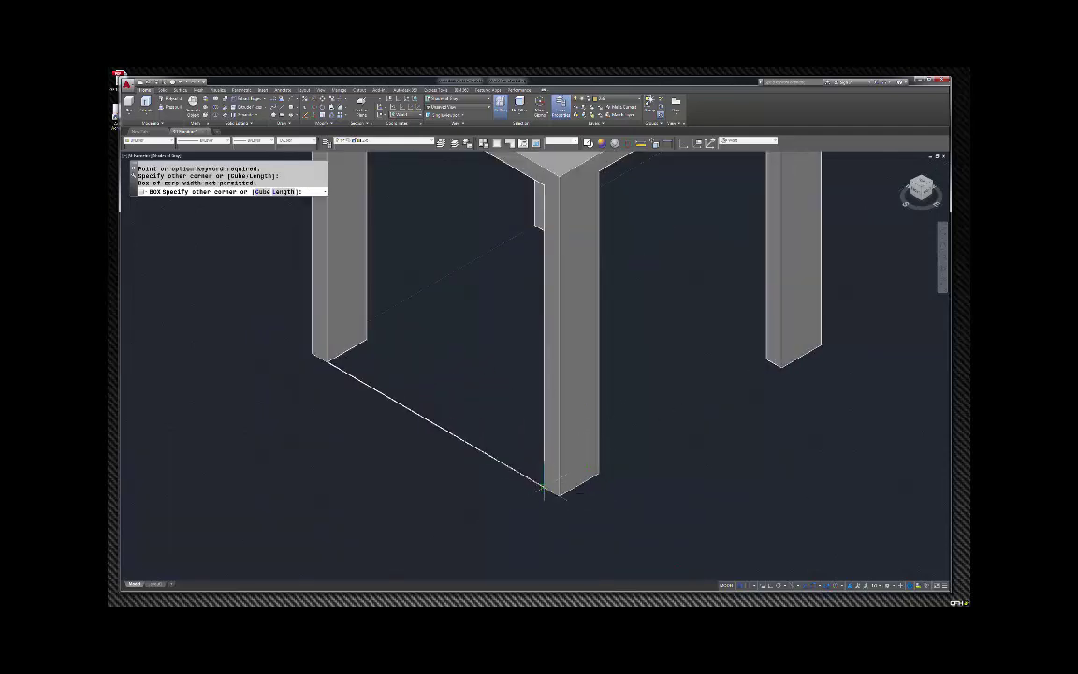
{"action": "left_click", "coordinate": [542, 488]}
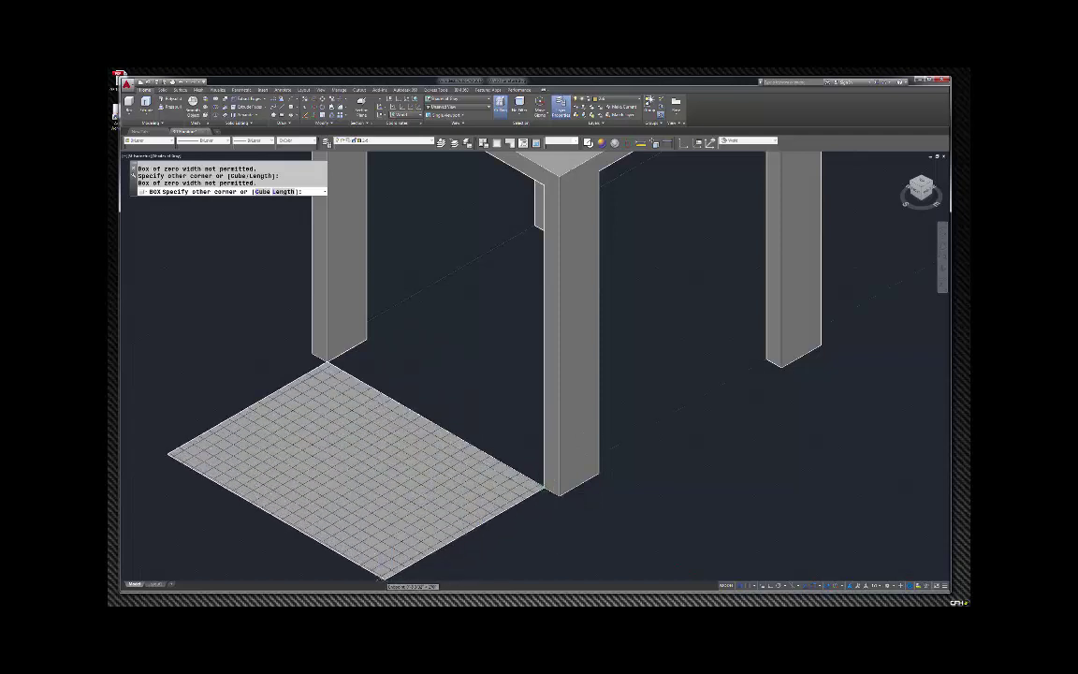
{"action": "left_click", "coordinate": [382, 578]}
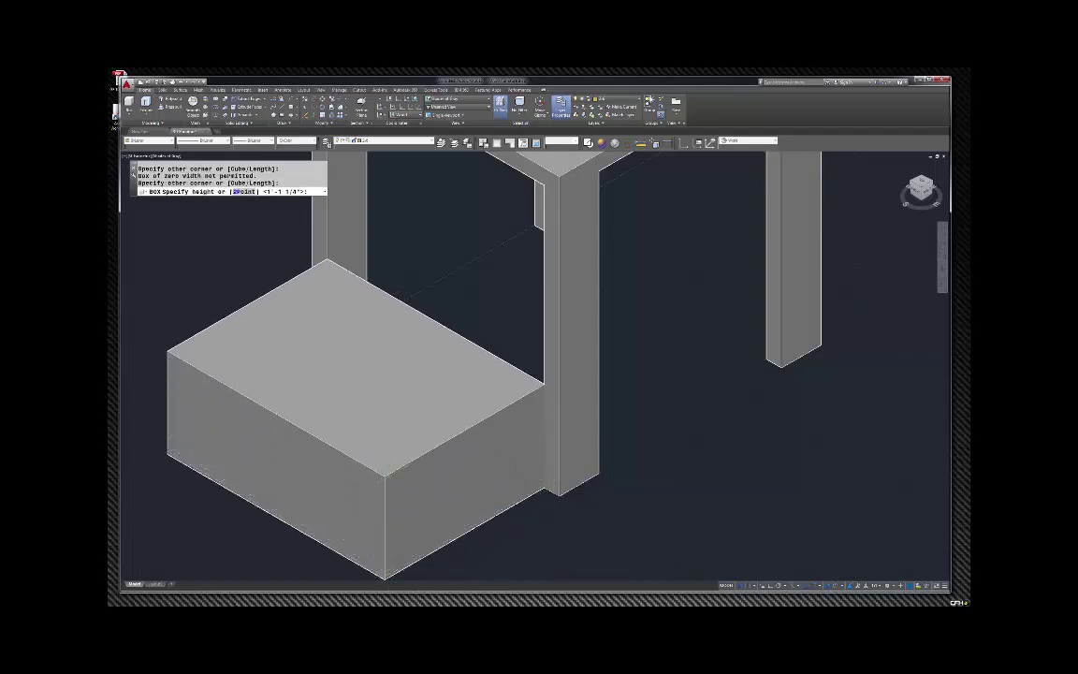
{"action": "scroll", "coordinate": [397, 475], "scroll_direction": "down", "scroll_amount": 4}
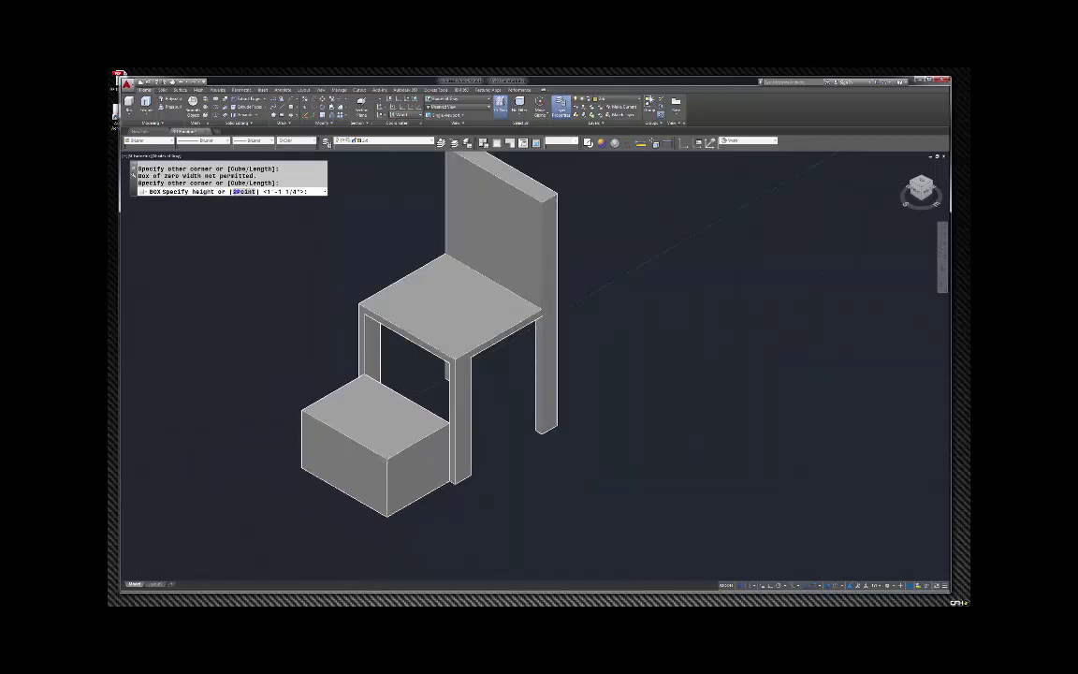
{"action": "left_click", "coordinate": [416, 497]}
{"action": "key", "text": "Escape"}
Step: Move the box from the midpoint of its front bottom edge to the midpoint of the edge where seat meets backrest
{"action": "left_click", "coordinate": [415, 496]}
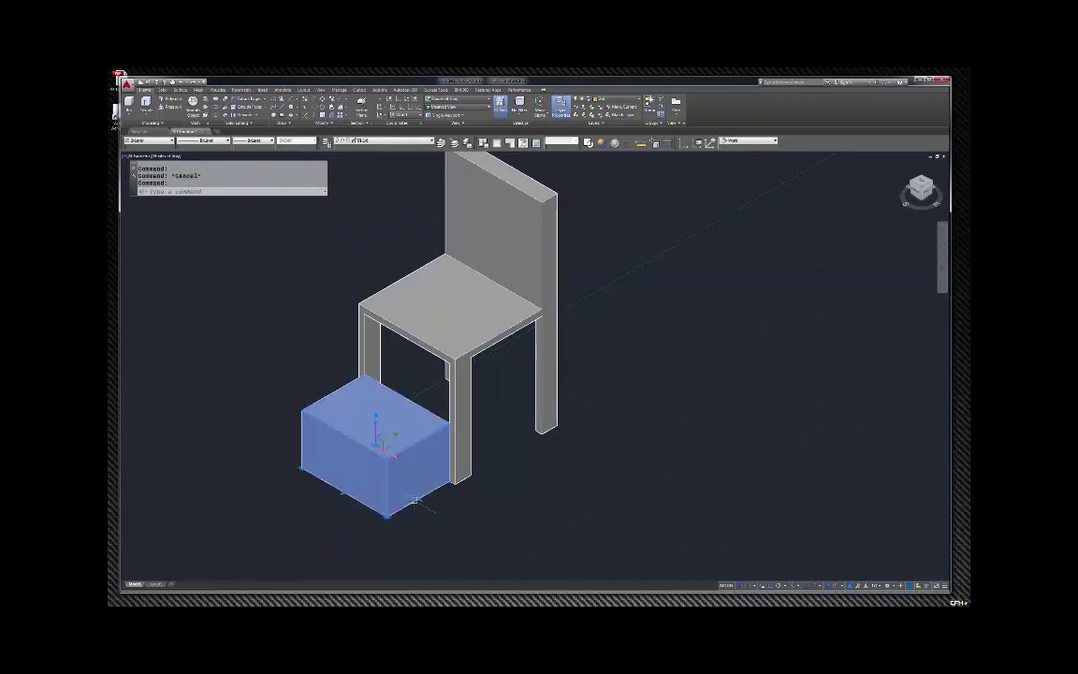
{"action": "type", "text": "m"}
{"action": "key", "text": "Return"}
{"action": "left_click", "coordinate": [345, 491]}
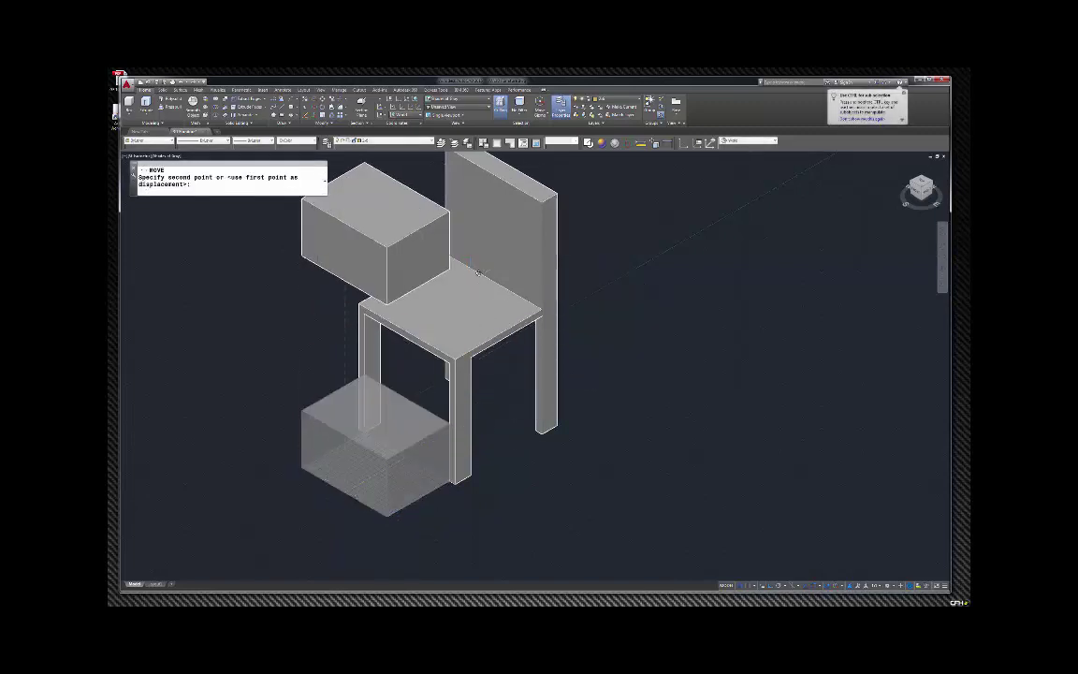
{"action": "left_click", "coordinate": [488, 279]}
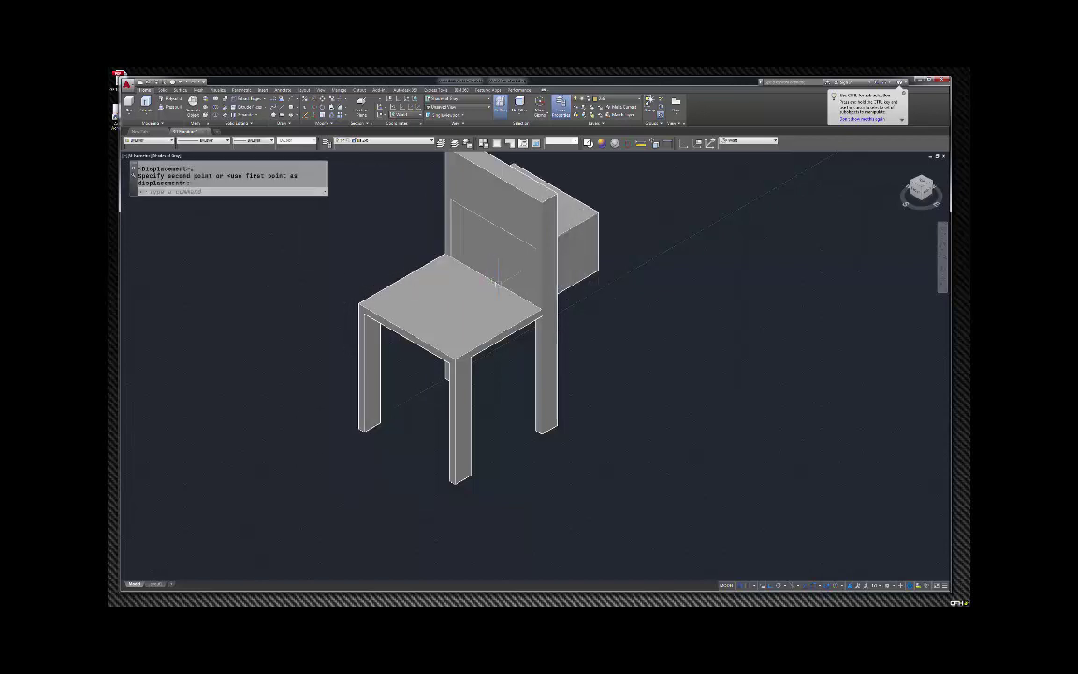
Step: Switch to the browser, open the wooden chair's reference image and place the window beside the model to examine the backrest
{"action": "key", "text": "alt+Tab"}
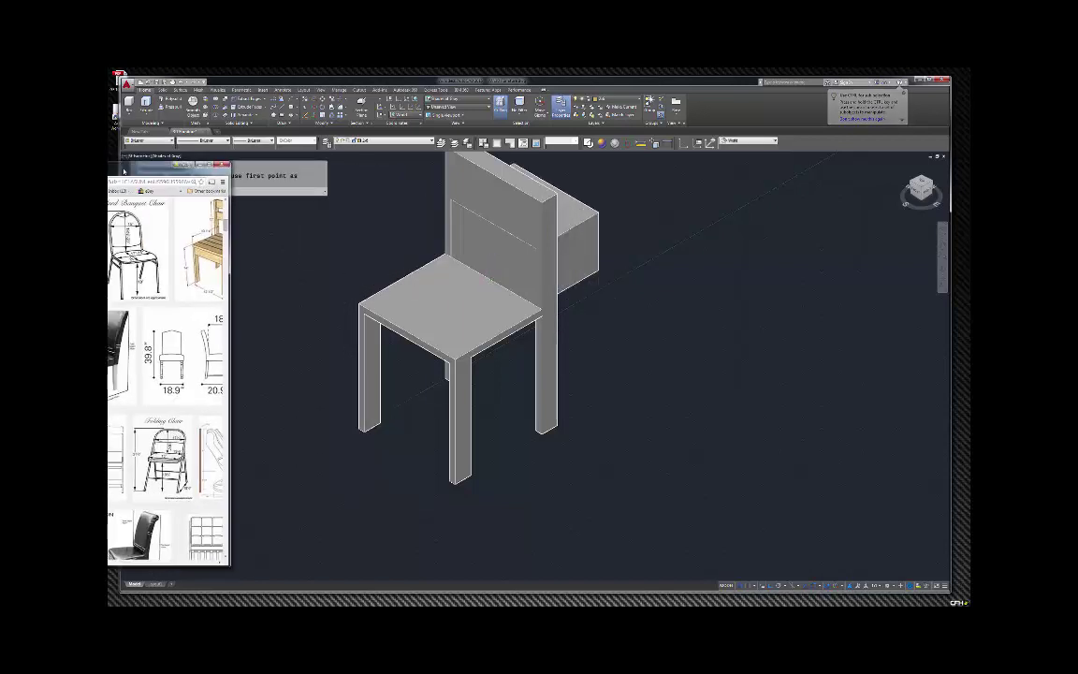
{"action": "left_click", "coordinate": [198, 248]}
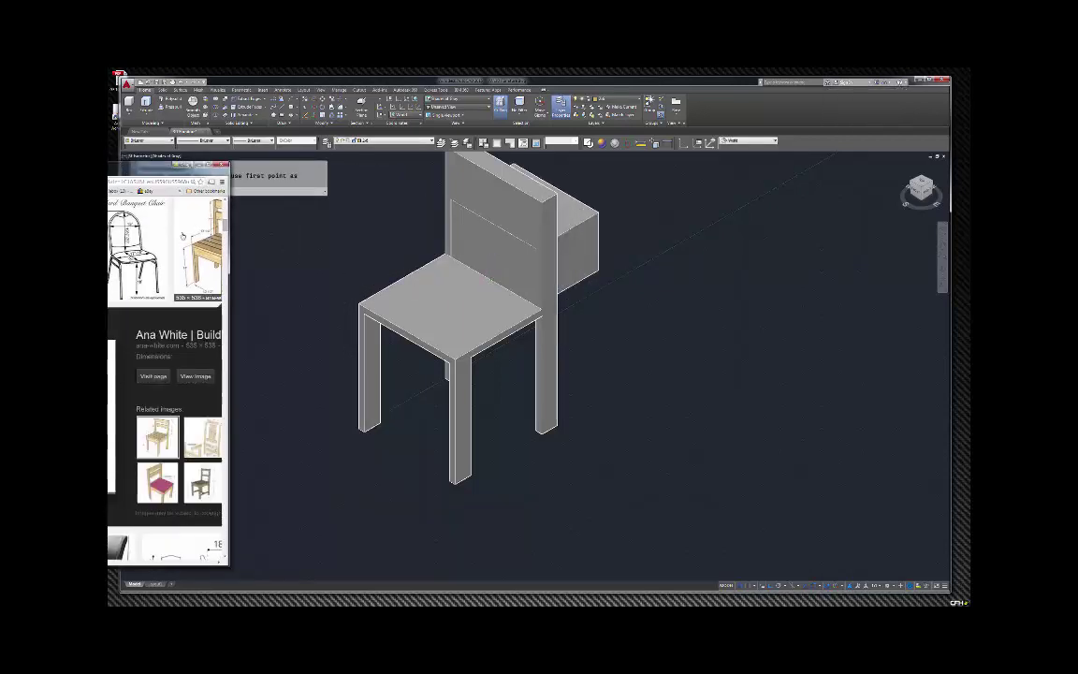
{"action": "left_click_drag", "start_coordinate": [150, 166], "coordinate": [856, 122]}
{"action": "left_click_drag", "start_coordinate": [739, 126], "coordinate": [731, 129]}
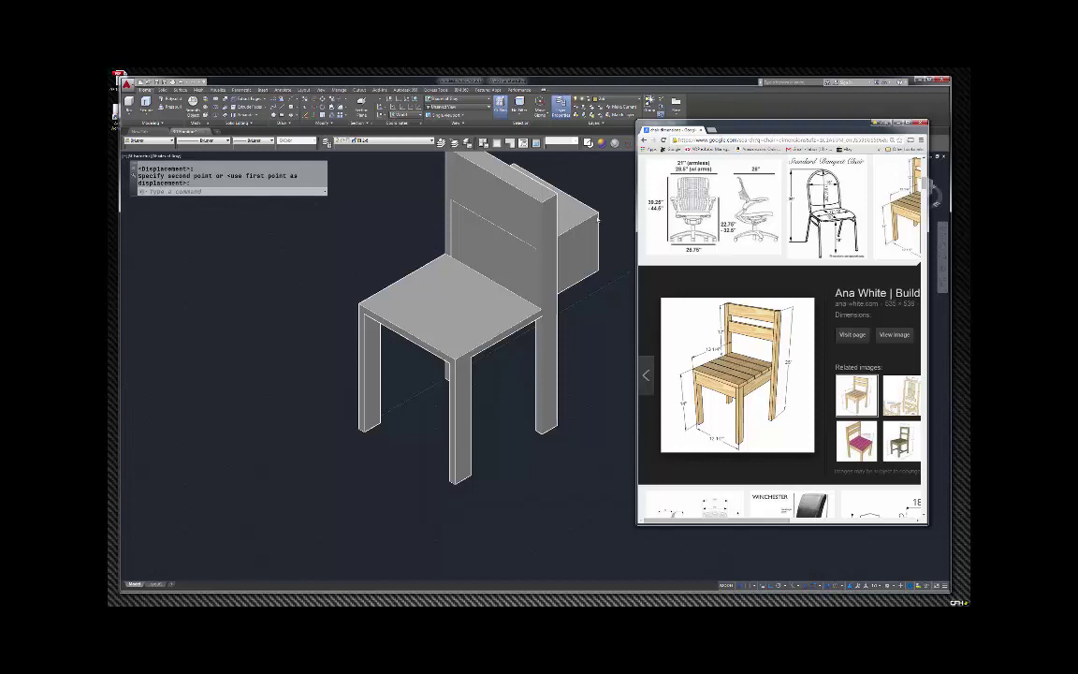
Step: Return to AutoCAD and, in wireframe display, stretch the box's height upward past the top of the backrest
{"action": "left_click", "coordinate": [588, 216]}
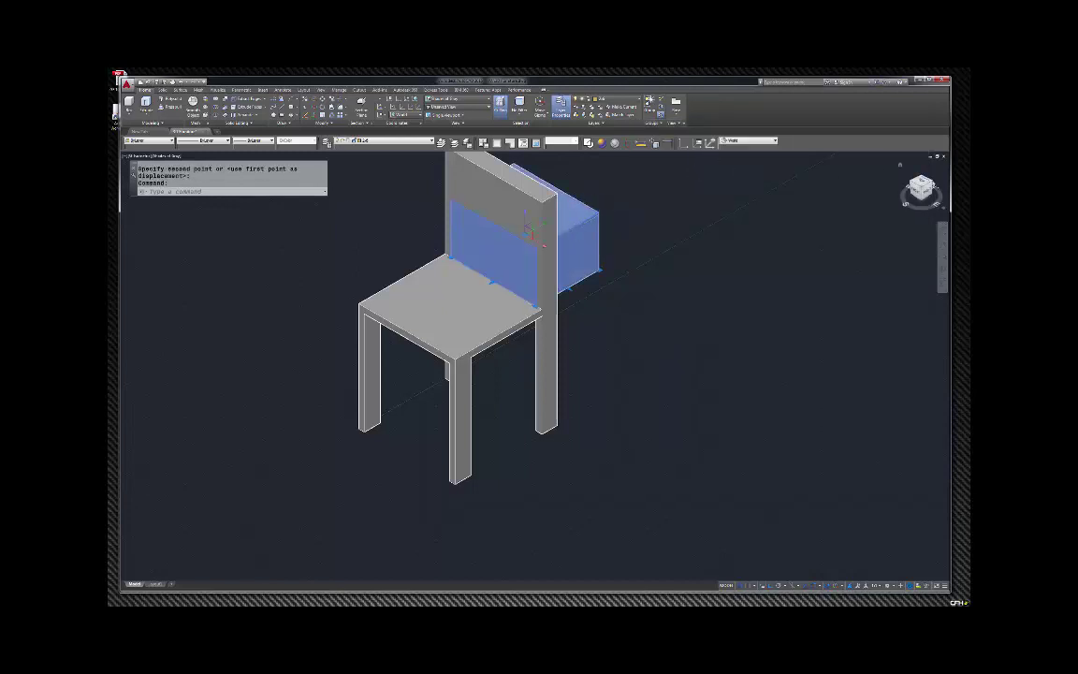
{"action": "key", "text": "Escape"}
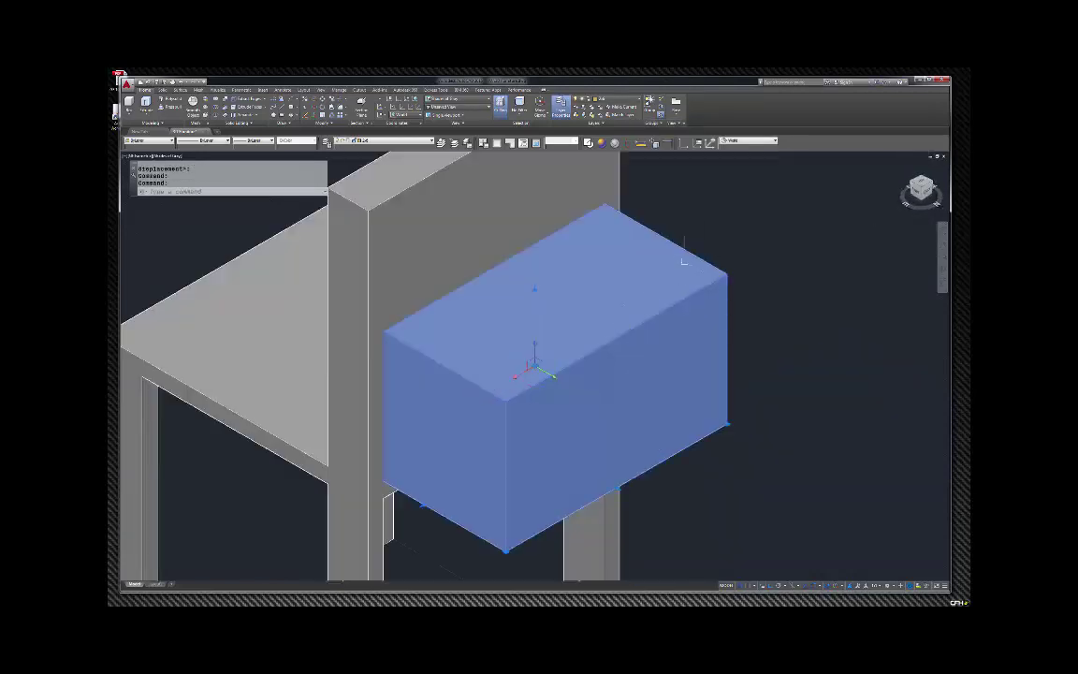
{"action": "key", "text": "Escape"}
{"action": "left_click", "coordinate": [641, 229]}
{"action": "key", "text": "Escape"}
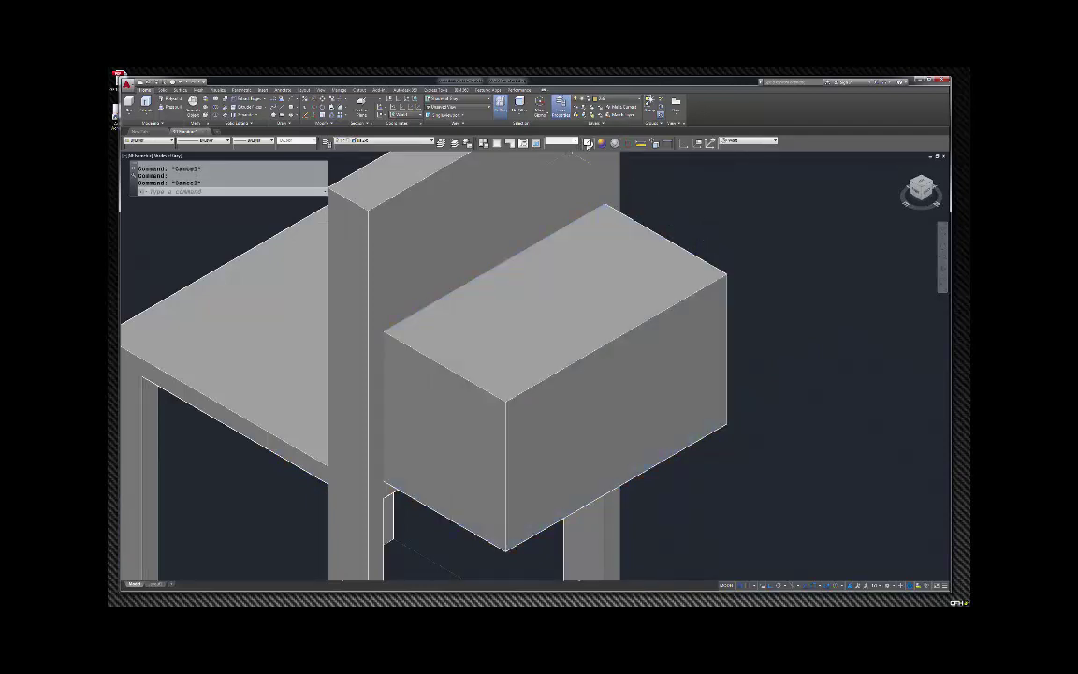
{"action": "left_click", "coordinate": [601, 143]}
{"action": "left_click", "coordinate": [622, 214]}
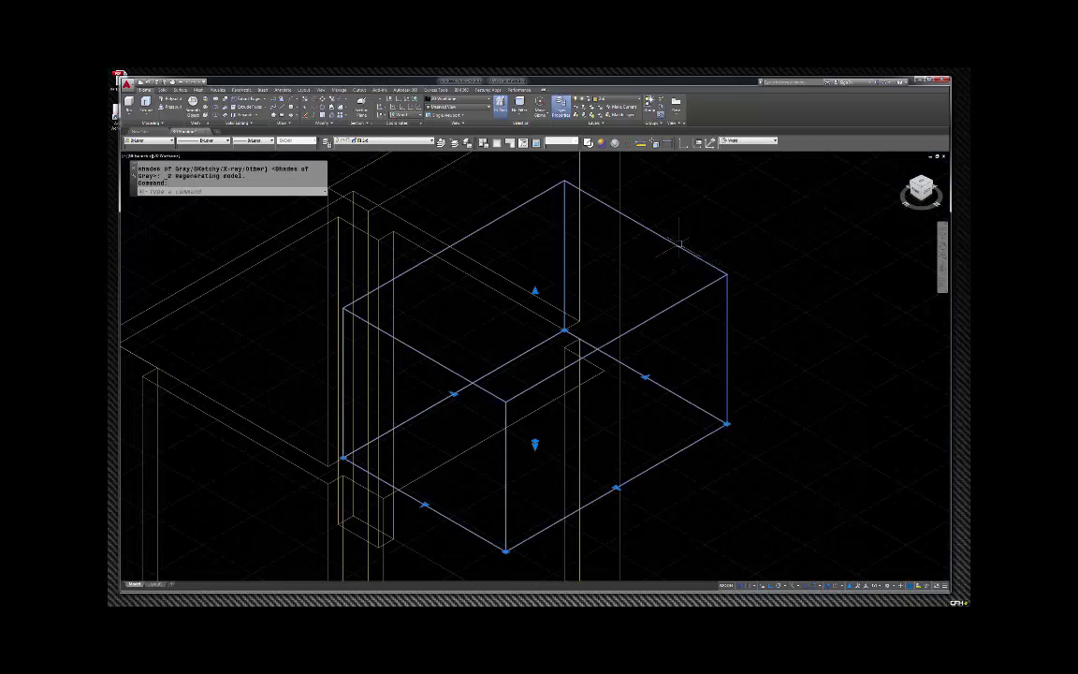
{"action": "left_click", "coordinate": [535, 290]}
{"action": "scroll", "coordinate": [535, 290], "scroll_direction": "down", "scroll_amount": 4}
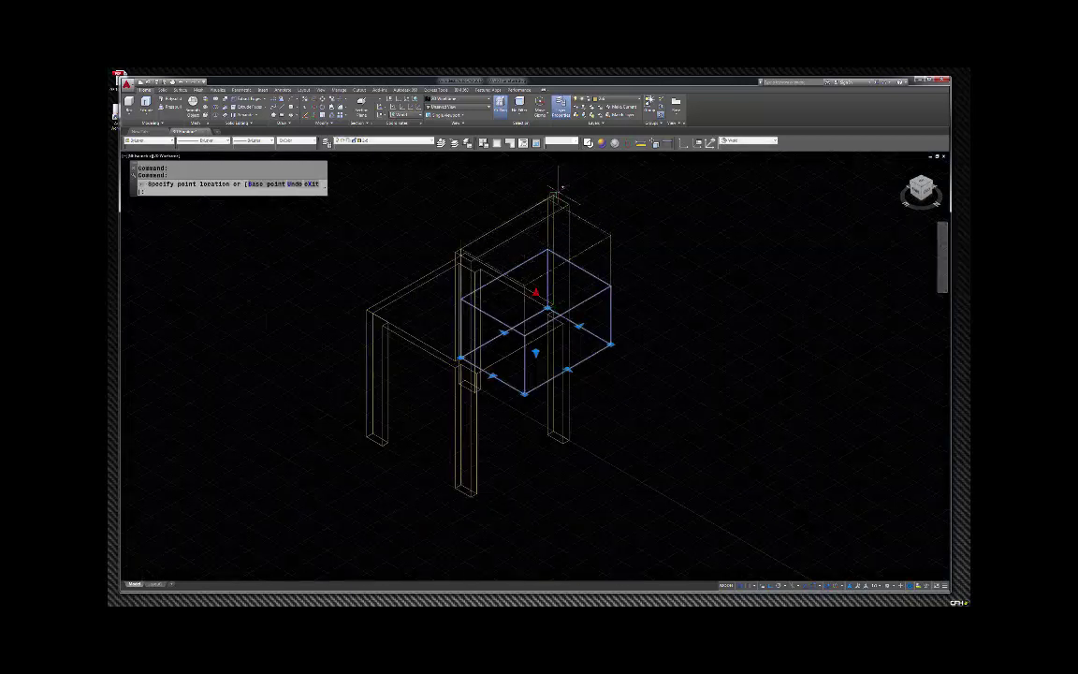
{"action": "key", "text": "Escape"}
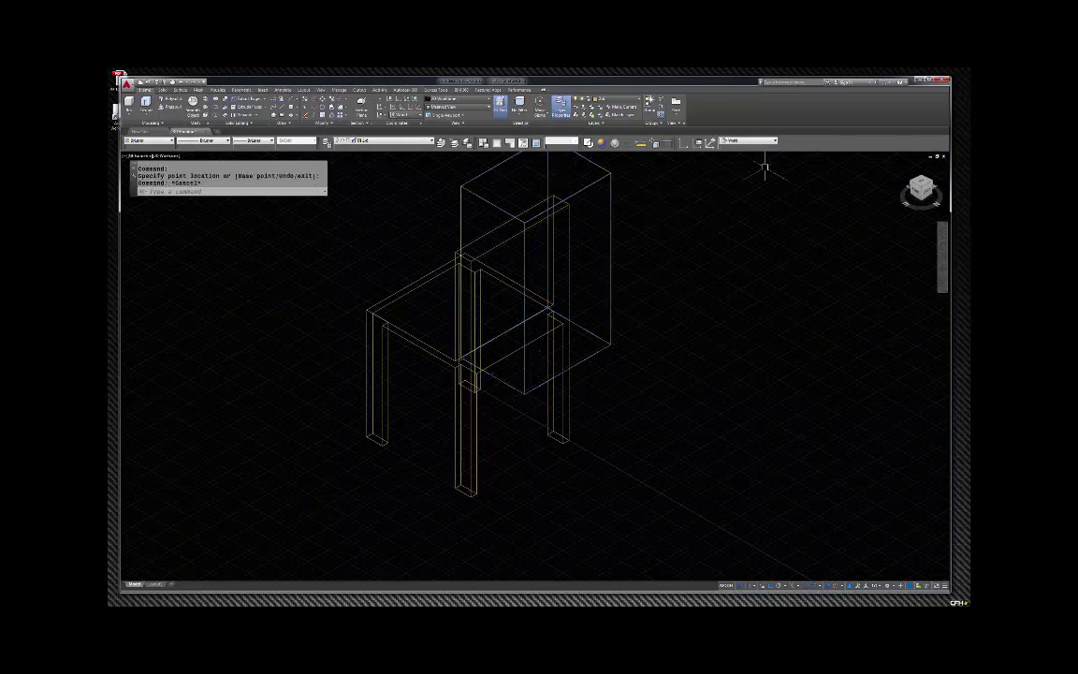
Step: Restore the shaded display and subtract the tall box from the chair solid, leaving two back posts
{"action": "middle_click_drag", "start_coordinate": [823, 168], "coordinate": [829, 173], "text": "shift"}
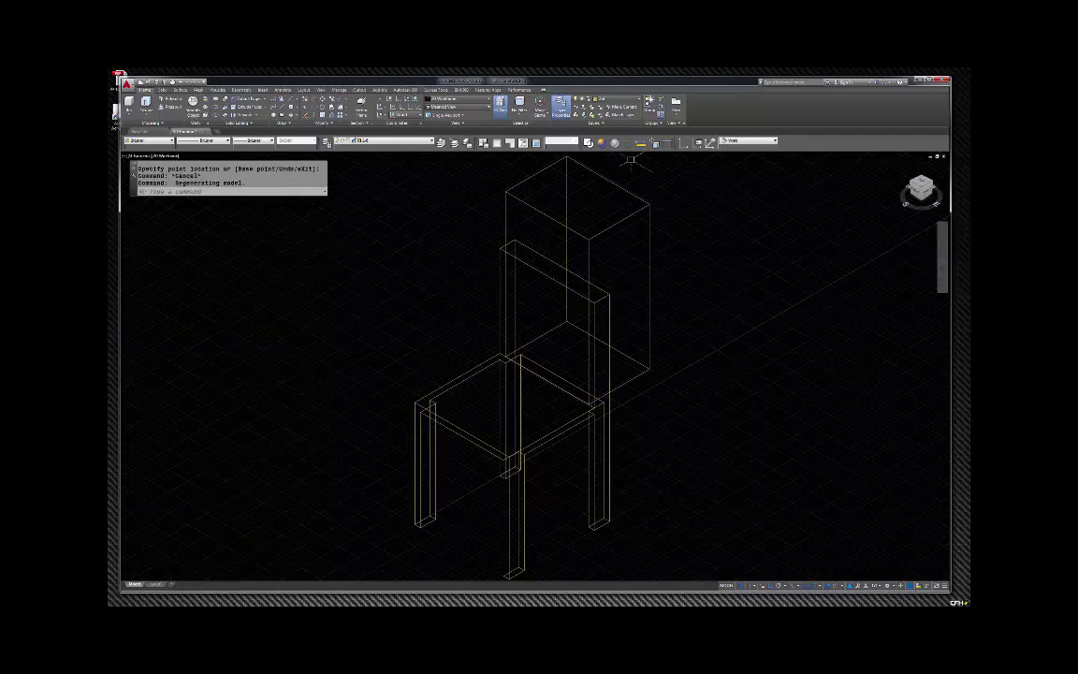
{"action": "left_click", "coordinate": [615, 143]}
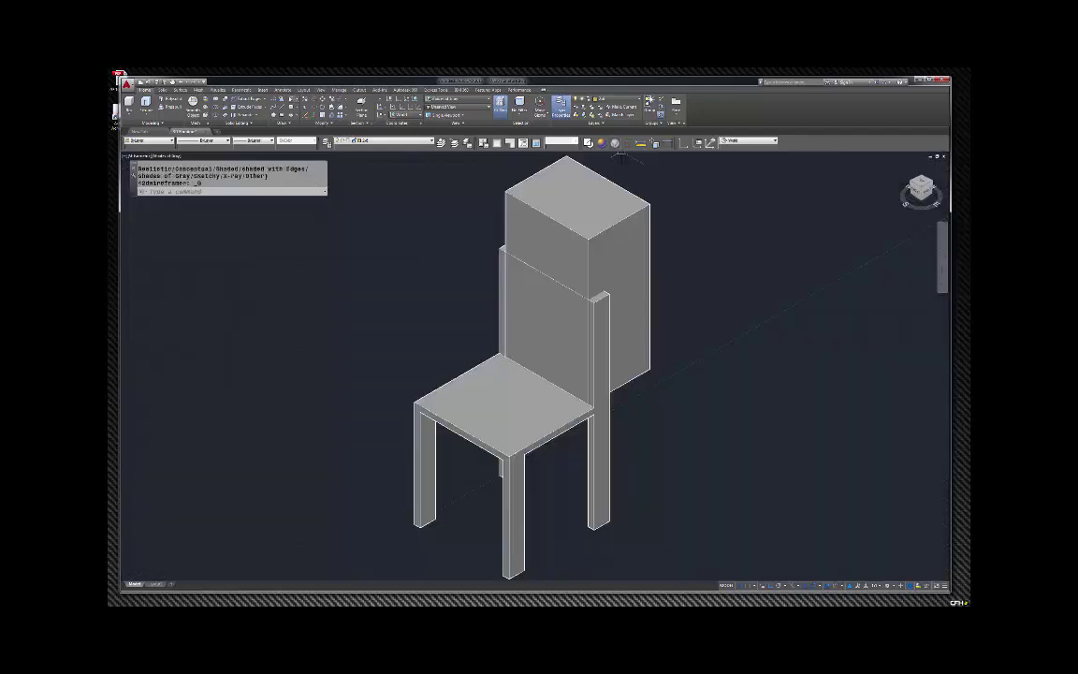
{"action": "left_click", "coordinate": [194, 97]}
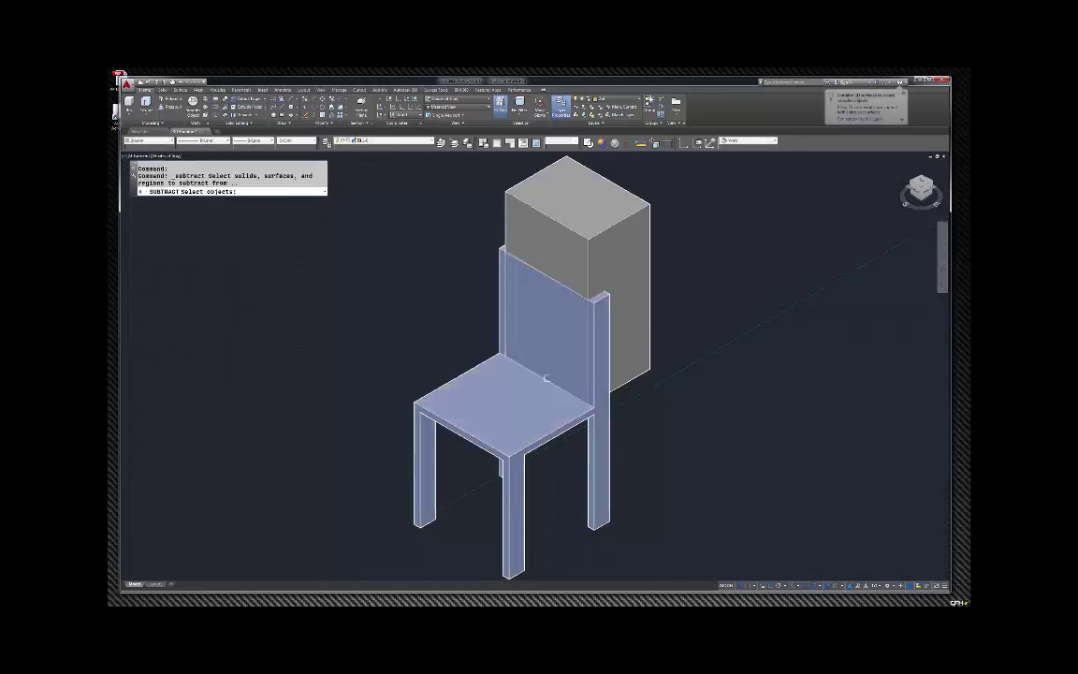
{"action": "left_click", "coordinate": [540, 426]}
{"action": "key", "text": "Return"}
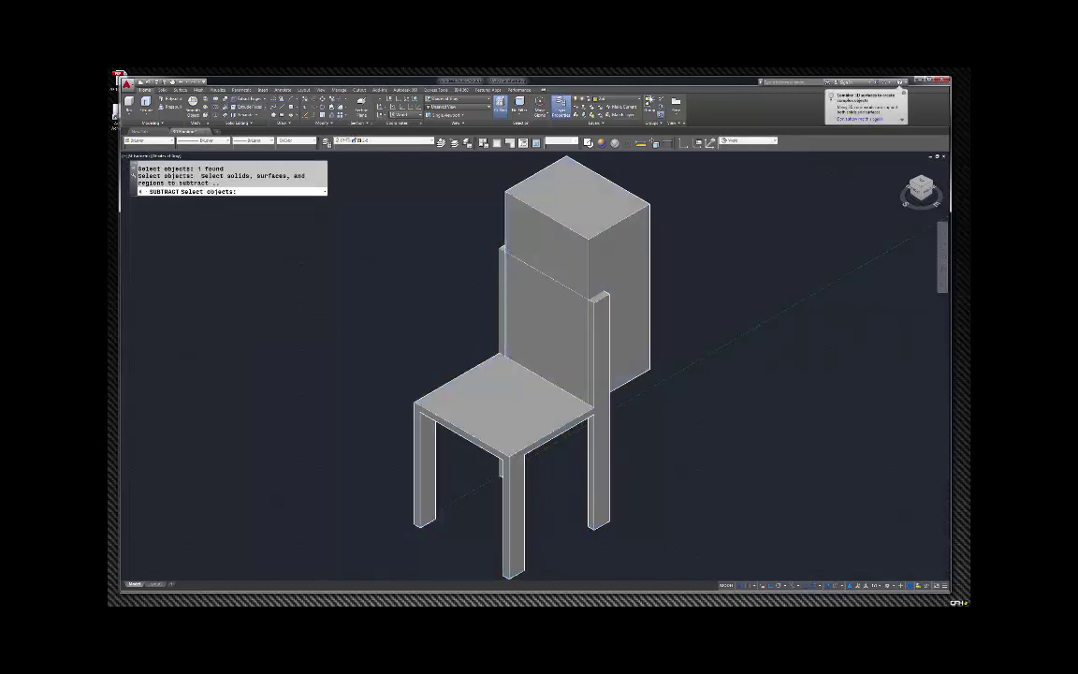
{"action": "left_click", "coordinate": [561, 183]}
{"action": "key", "text": "Return"}
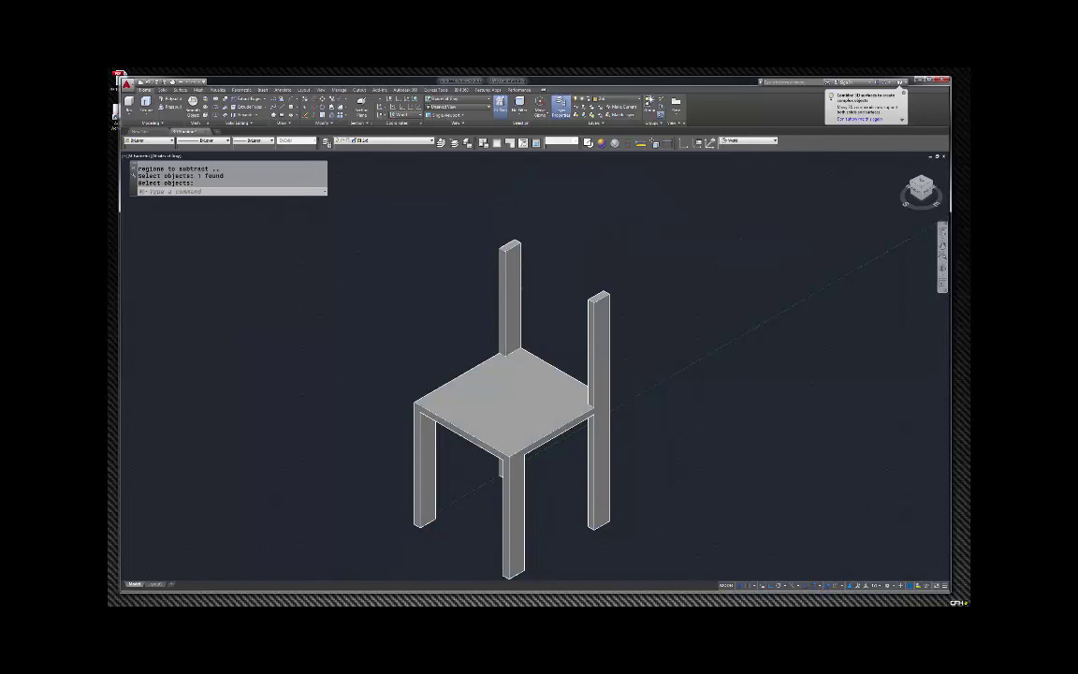
Step: Check the backrest in the browser's reference chair image, close its preview and return to the AutoCAD model
{"action": "key", "text": "alt+Tab"}
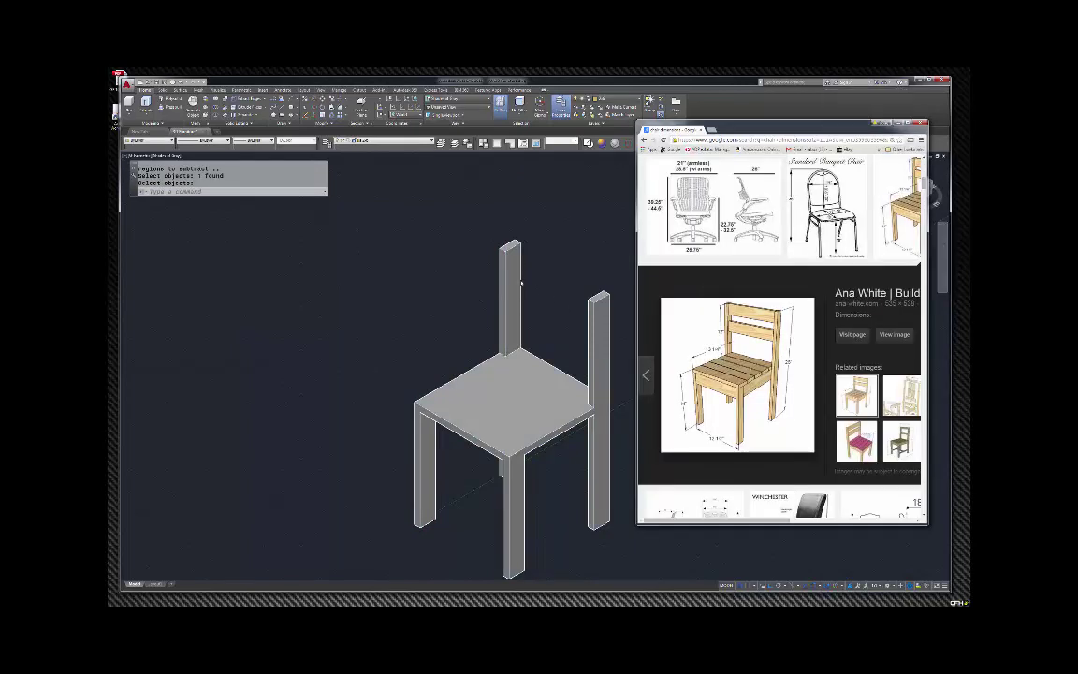
{"action": "key", "text": "Escape"}
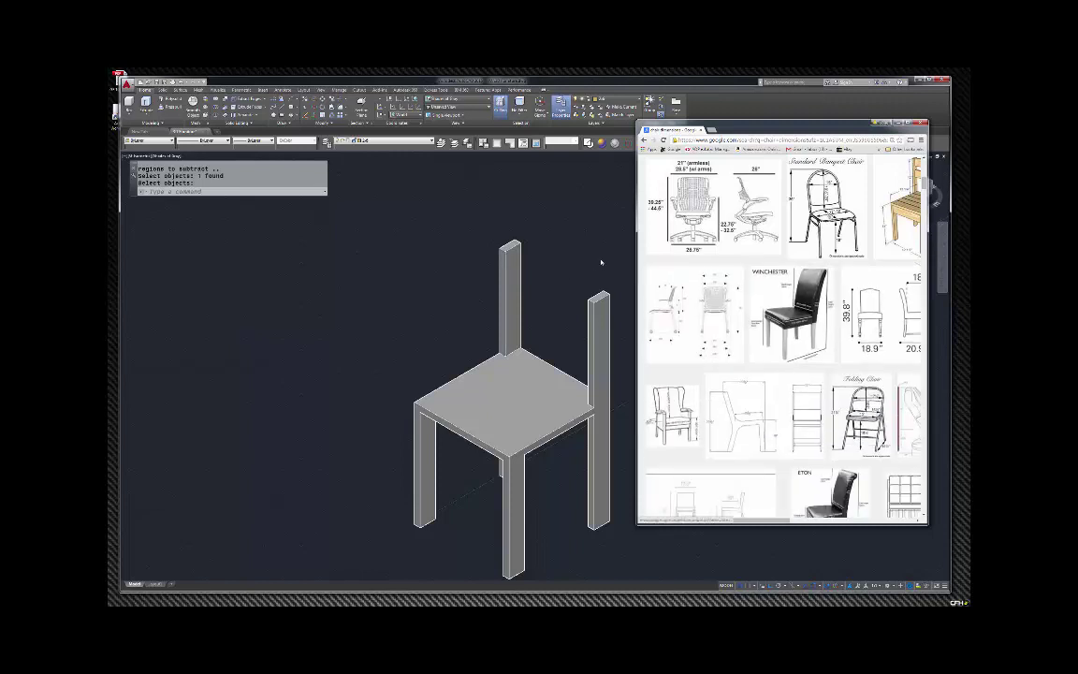
{"action": "key", "text": "alt+Tab"}
{"action": "scroll", "coordinate": [587, 245], "scroll_direction": "down", "scroll_amount": 2}
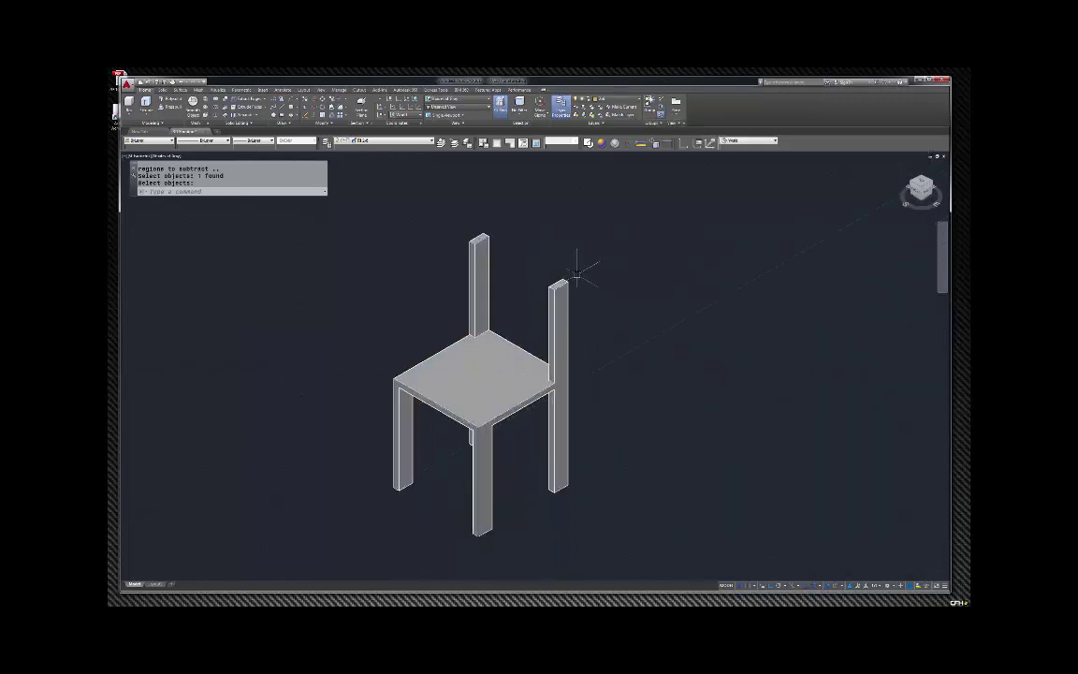
{"action": "key", "text": "Return"}
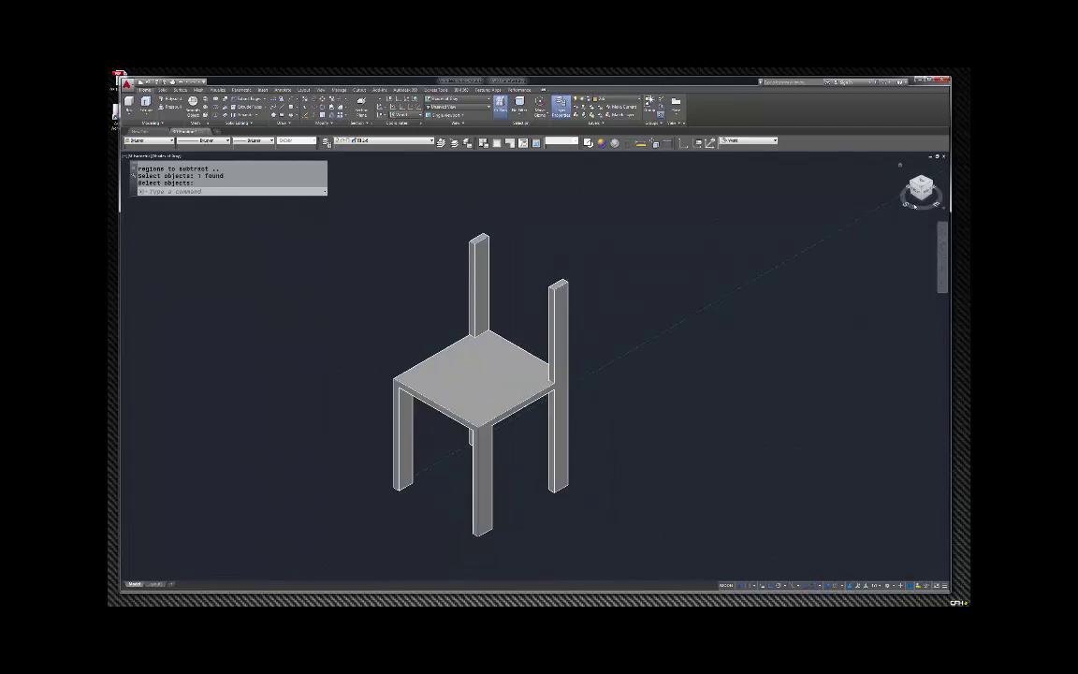
Step: Show the chair in the Right view and set the UCS to the Right preset
{"action": "left_click", "coordinate": [927, 194]}
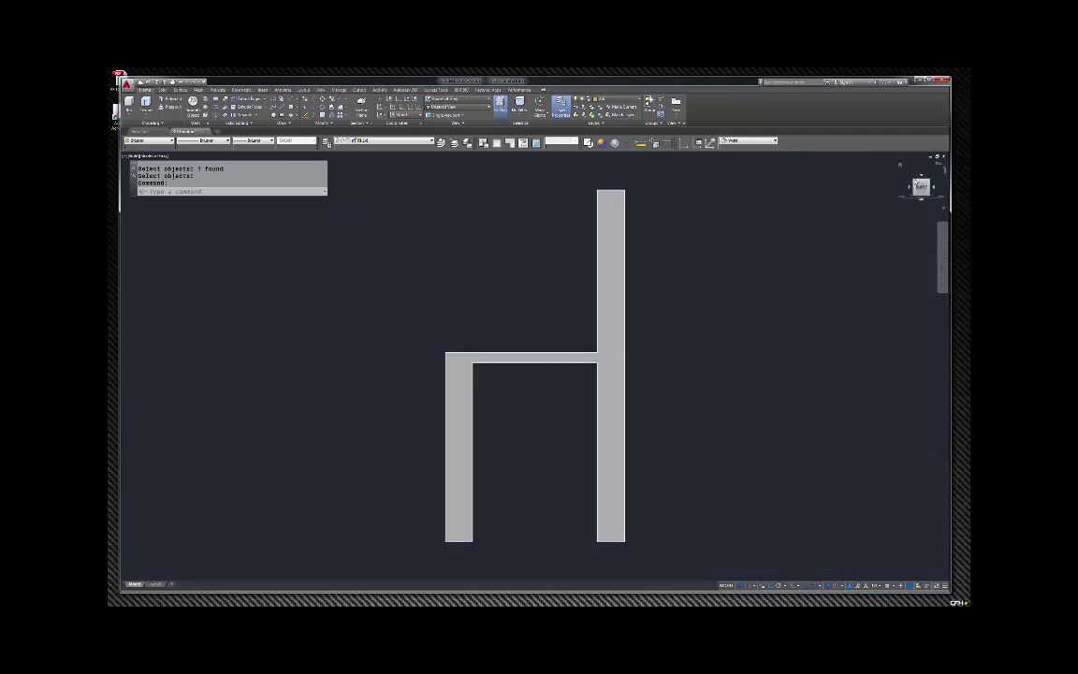
{"action": "left_click", "coordinate": [901, 166]}
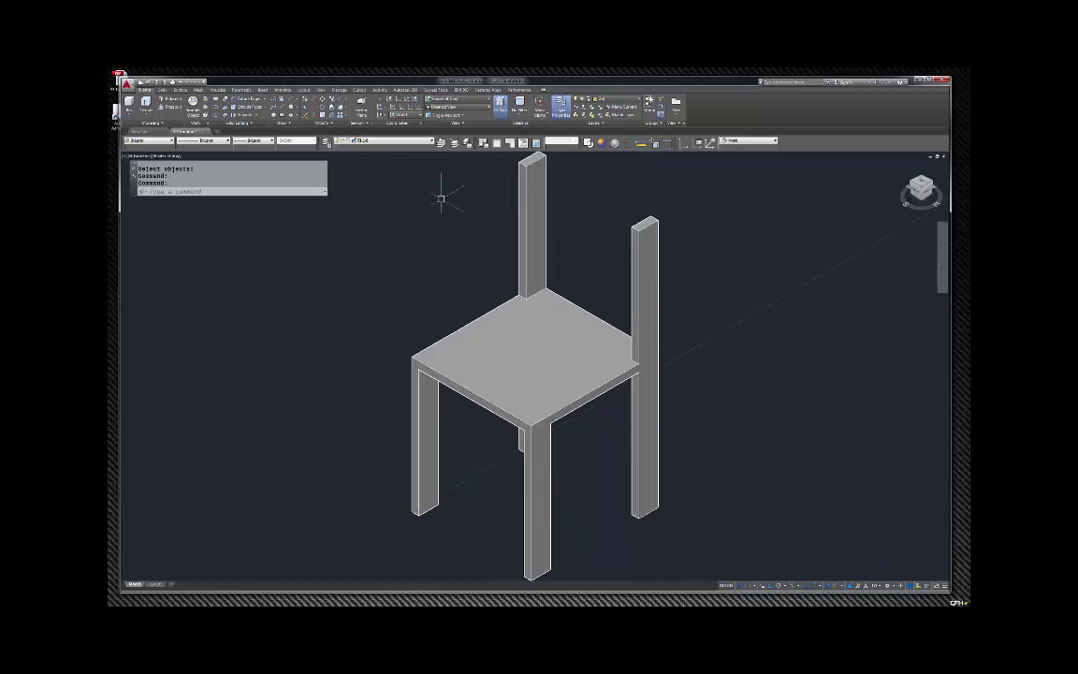
{"action": "scroll", "coordinate": [700, 173], "scroll_direction": "up", "scroll_amount": 3}
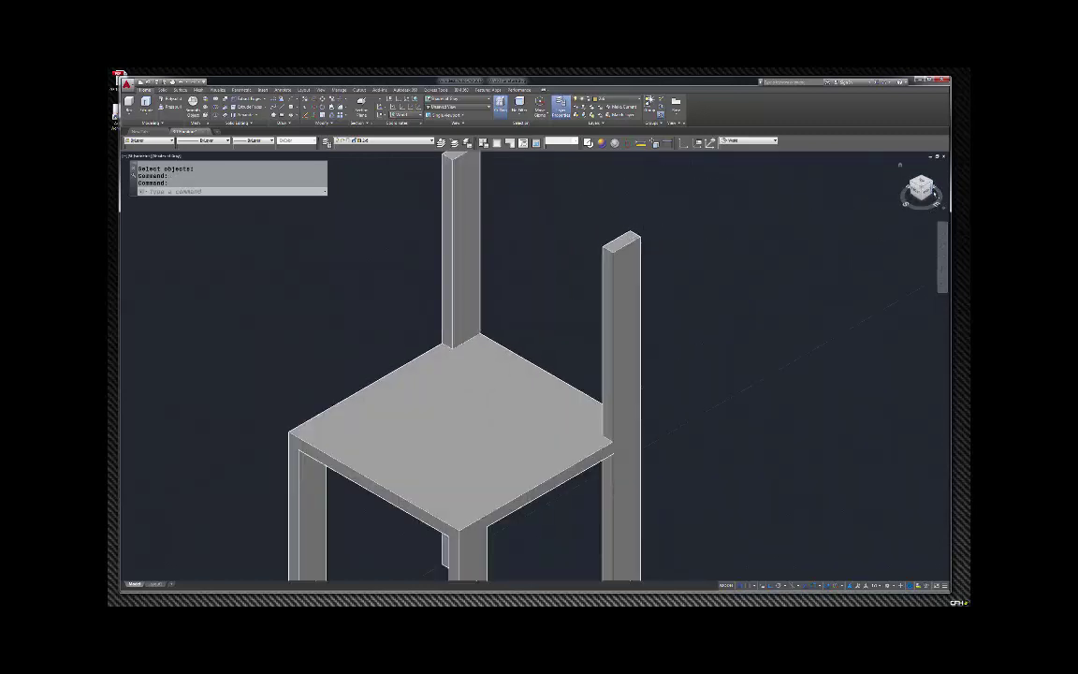
{"action": "left_click", "coordinate": [928, 194]}
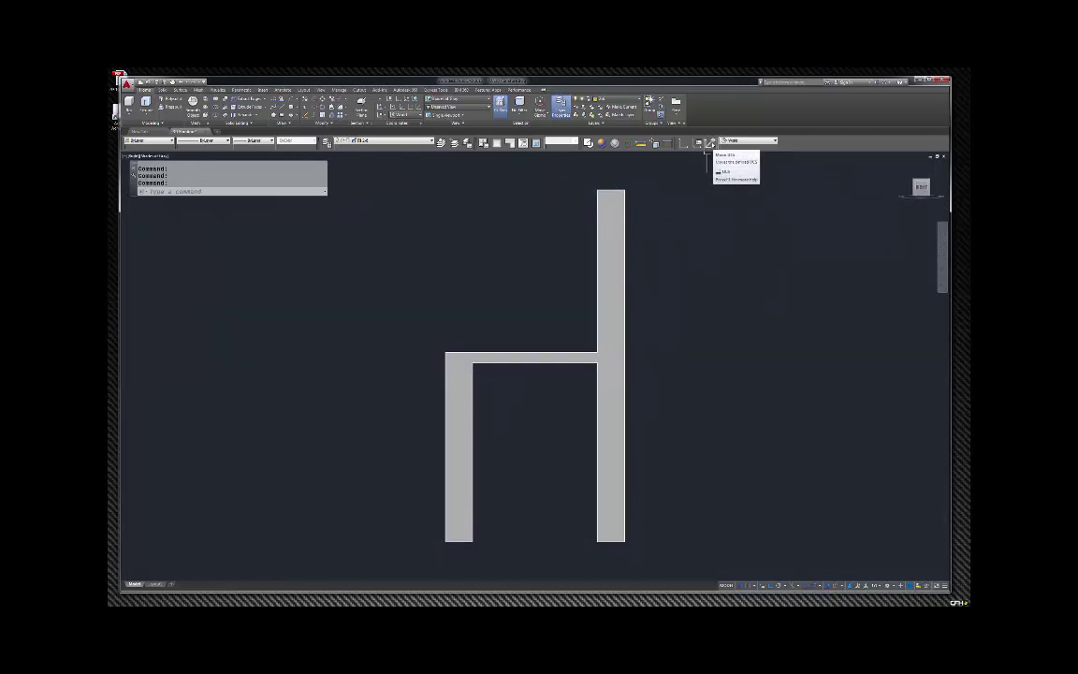
{"action": "key", "text": "Escape"}
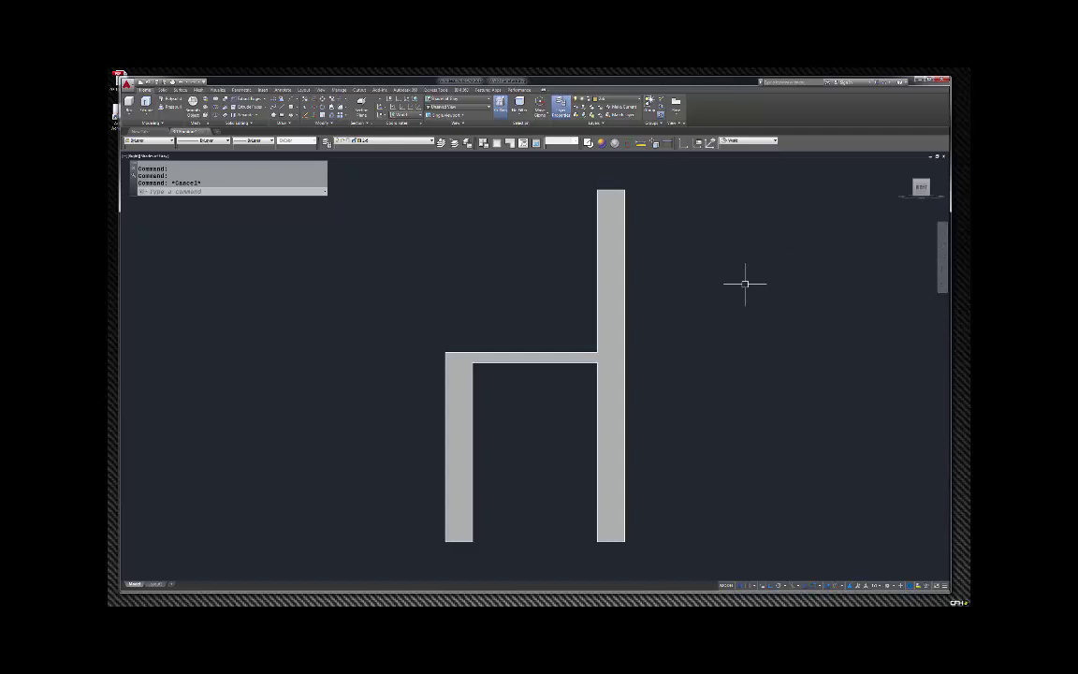
{"action": "type", "text": "l"}
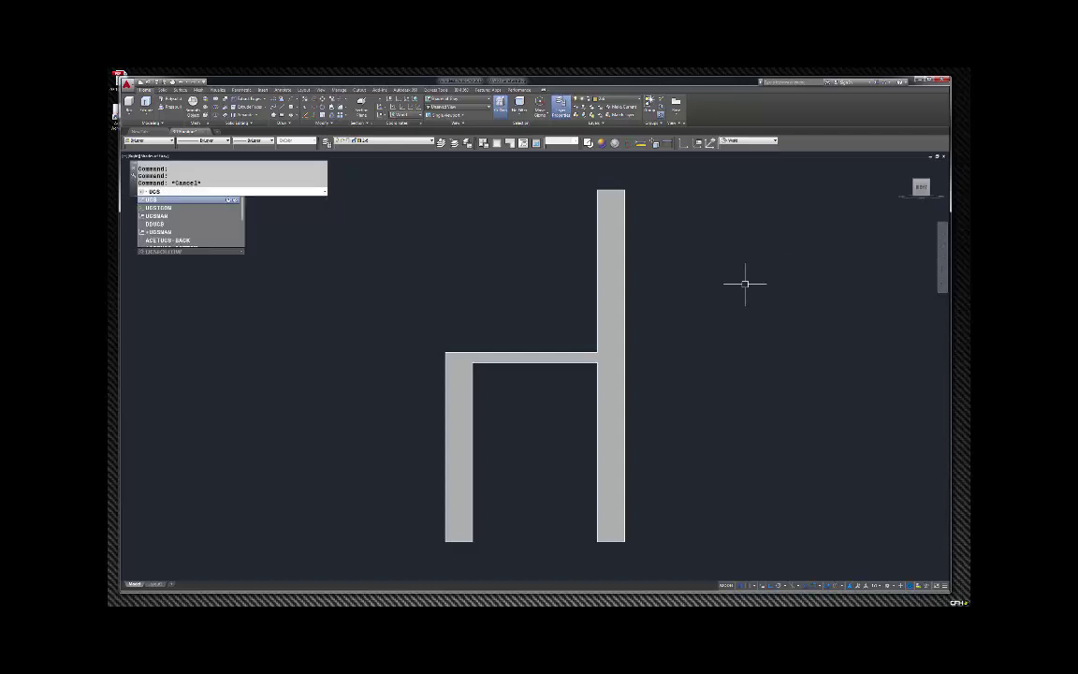
{"action": "key", "text": "Escape"}
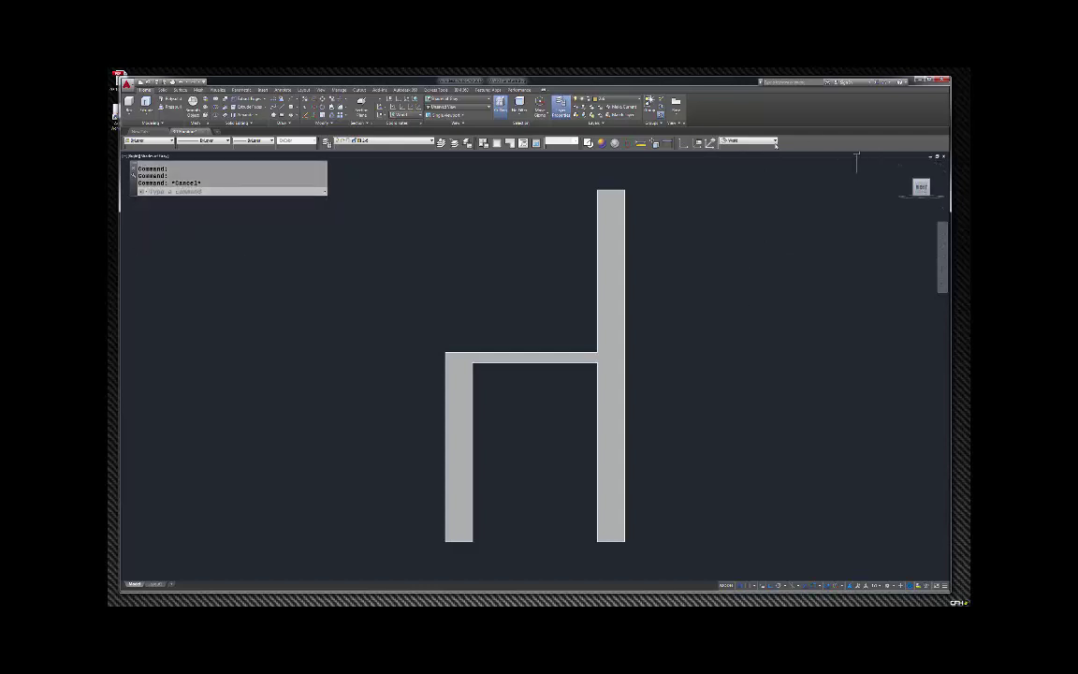
{"action": "left_click", "coordinate": [775, 143]}
{"action": "left_click", "coordinate": [735, 181]}
Step: Move the UCS origin to the front upper corner of the seat with the UCS command's Move option
{"action": "type", "text": "m"}
{"action": "key", "text": "Return"}
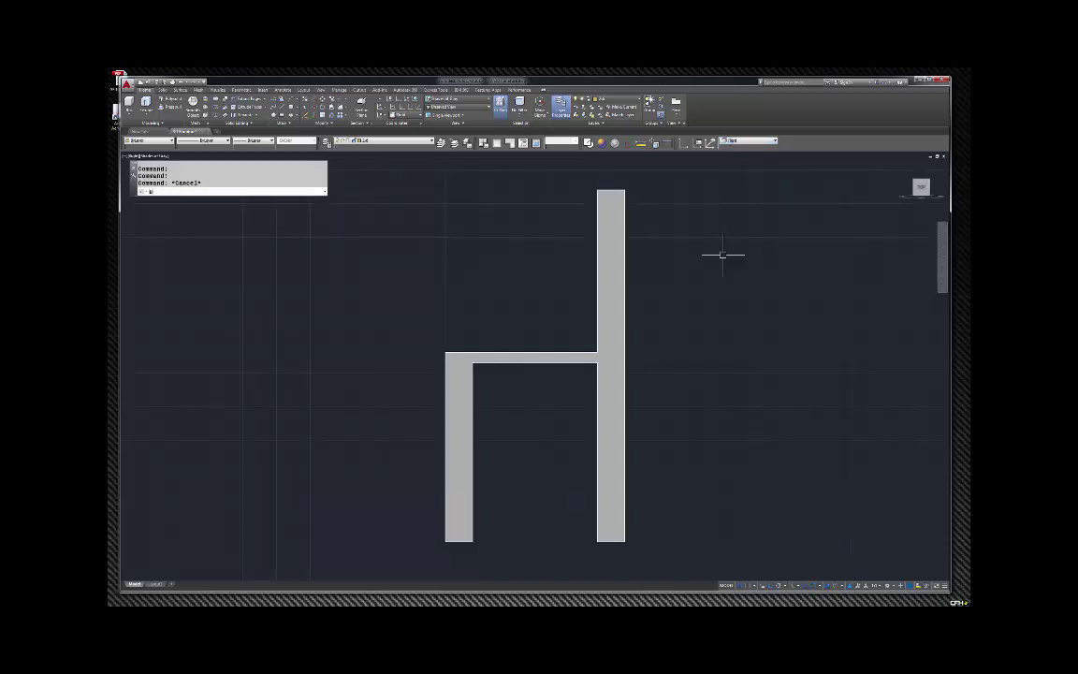
{"action": "key", "text": "Return"}
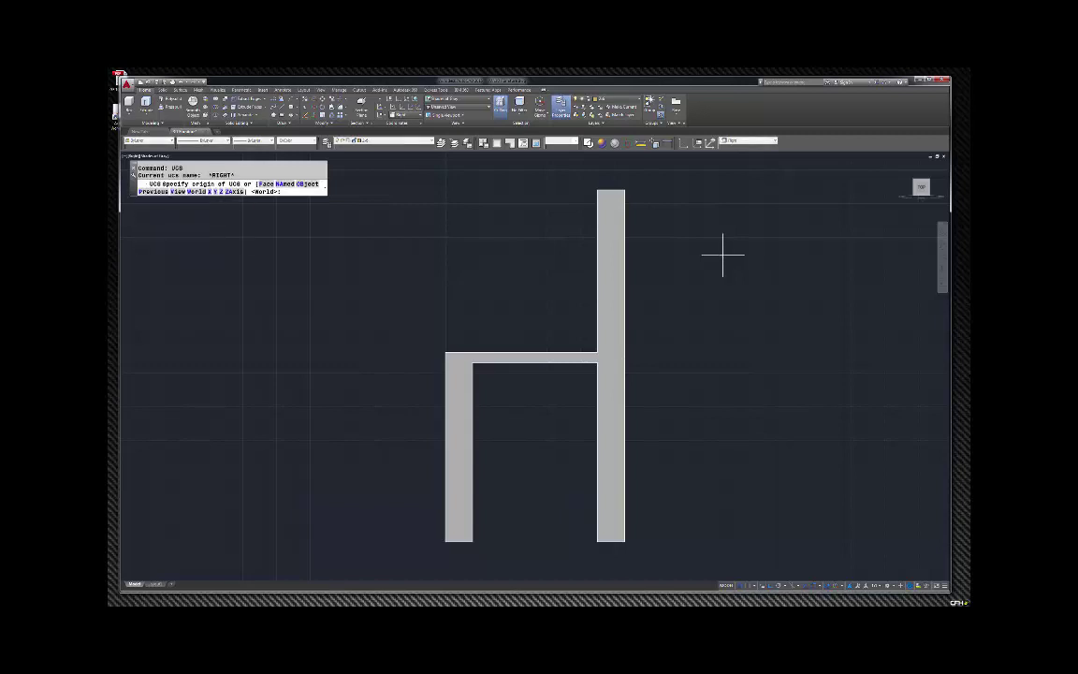
{"action": "type", "text": "n"}
{"action": "key", "text": "Return"}
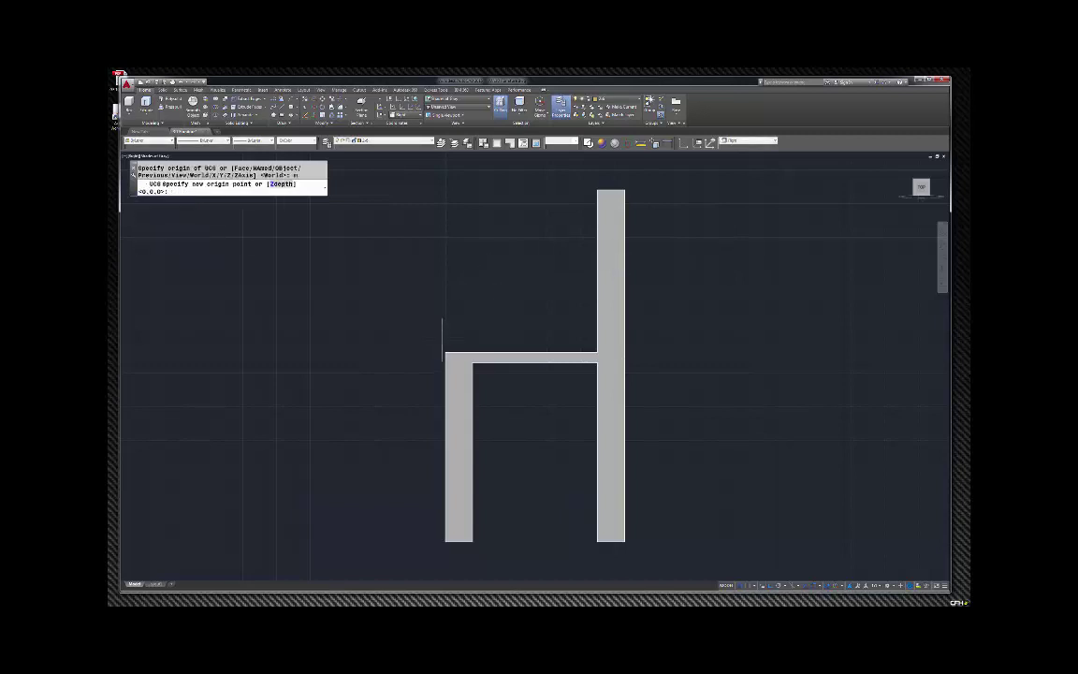
{"action": "left_click", "coordinate": [446, 352]}
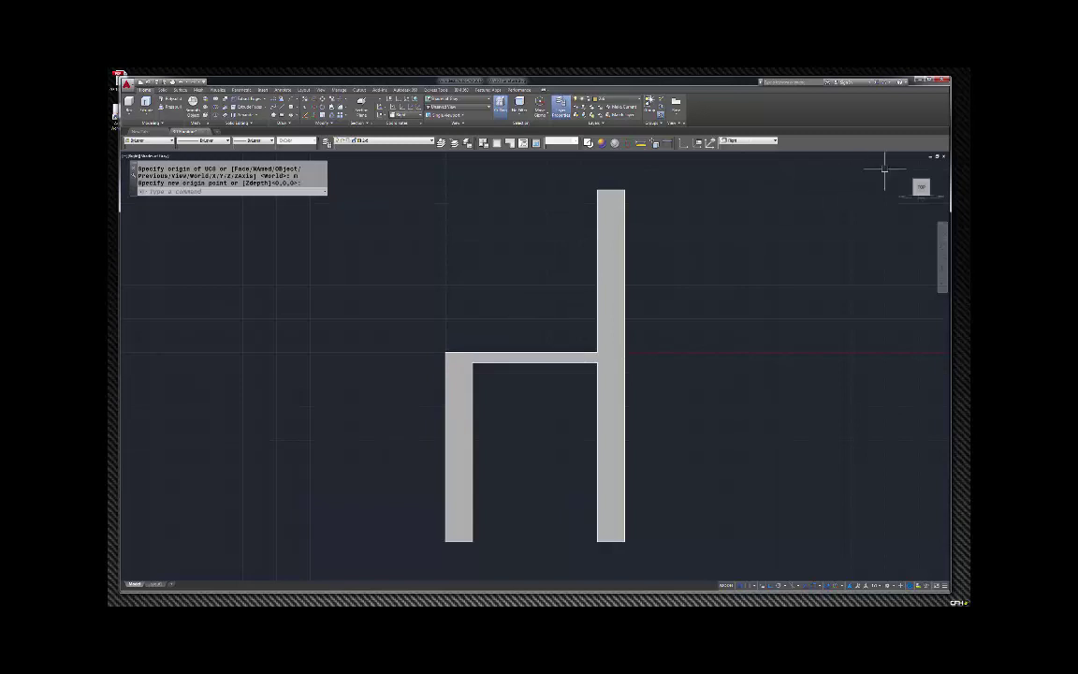
Step: Move the UCS origin to the foot corner of a front leg, using the UCS command's Move option in an isometric view
{"action": "left_click", "coordinate": [931, 196]}
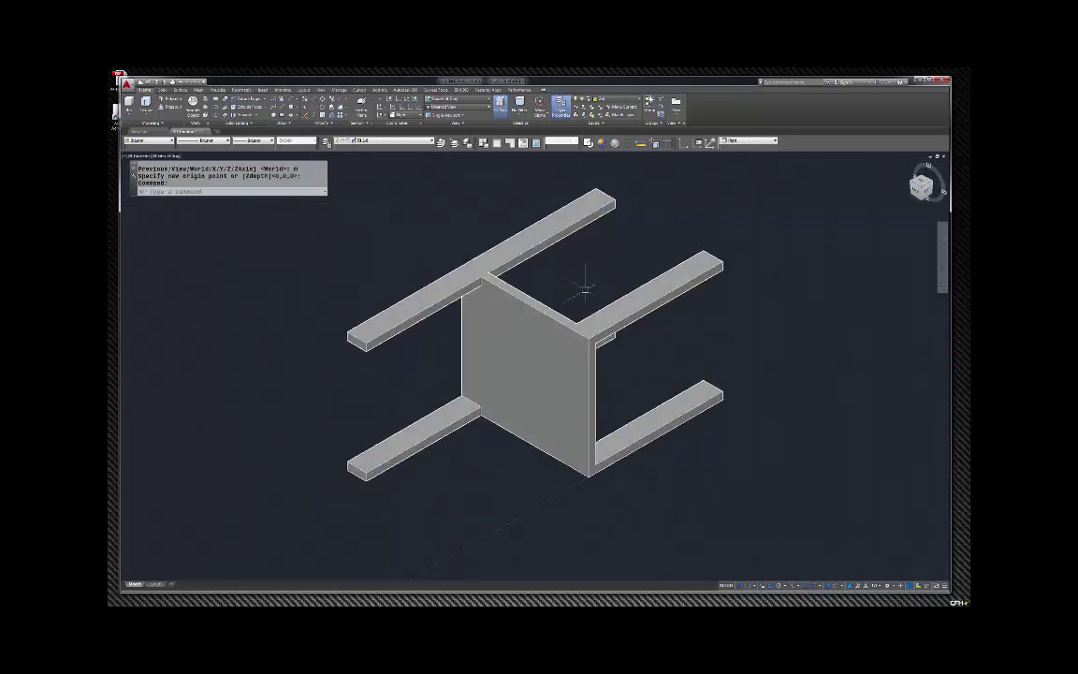
{"action": "key", "text": "Escape"}
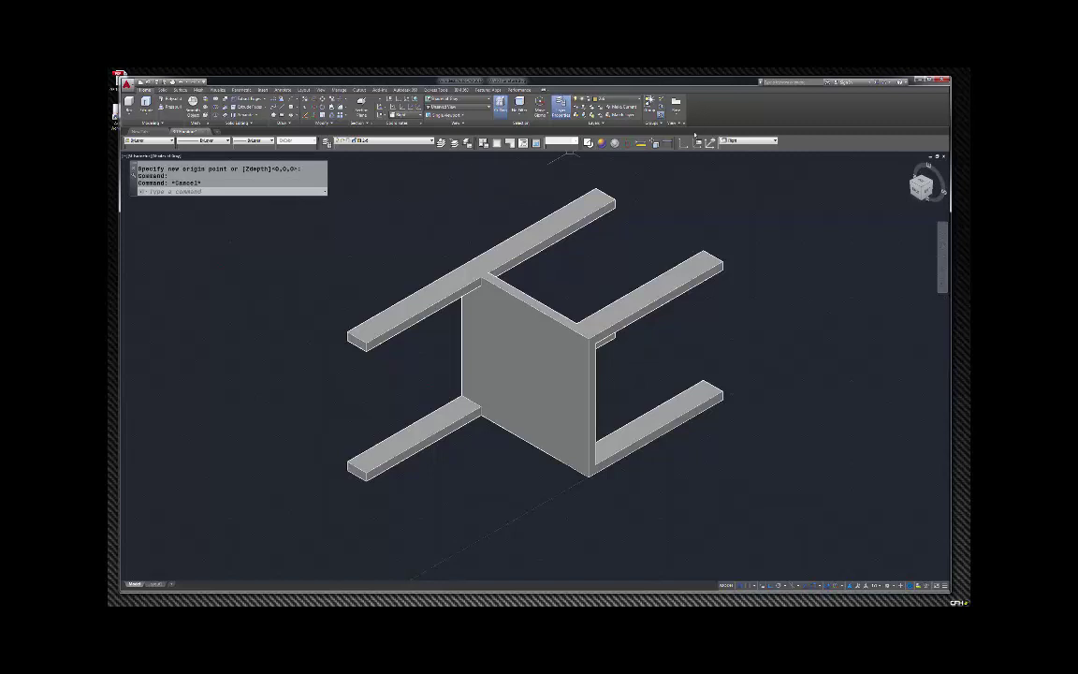
{"action": "type", "text": "UCS"}
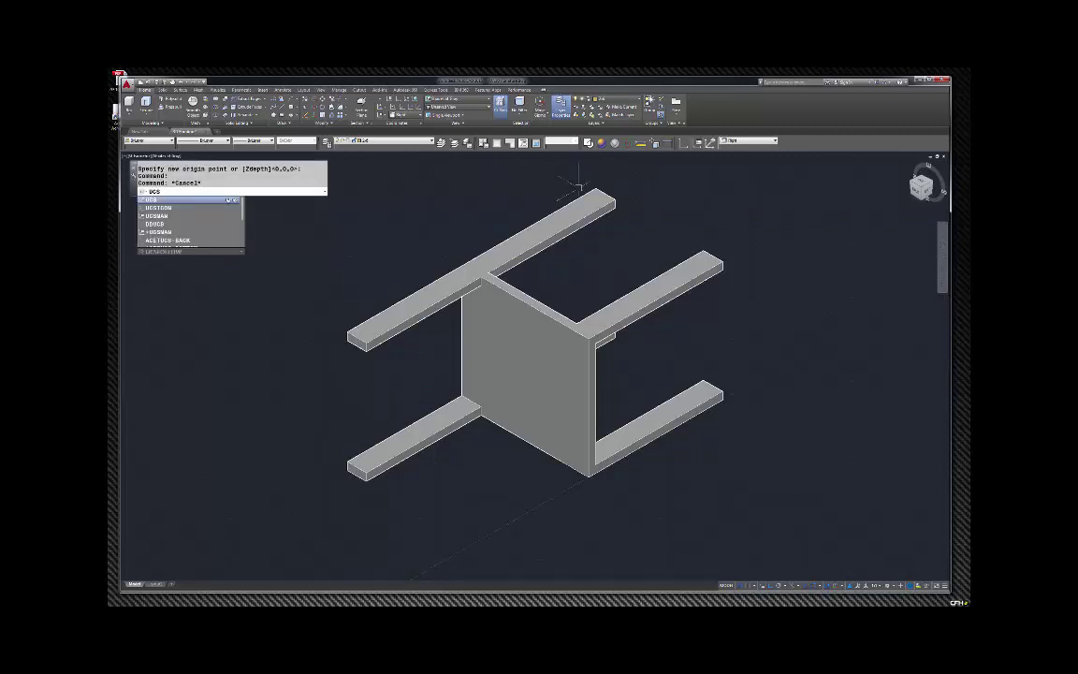
{"action": "key", "text": "Return"}
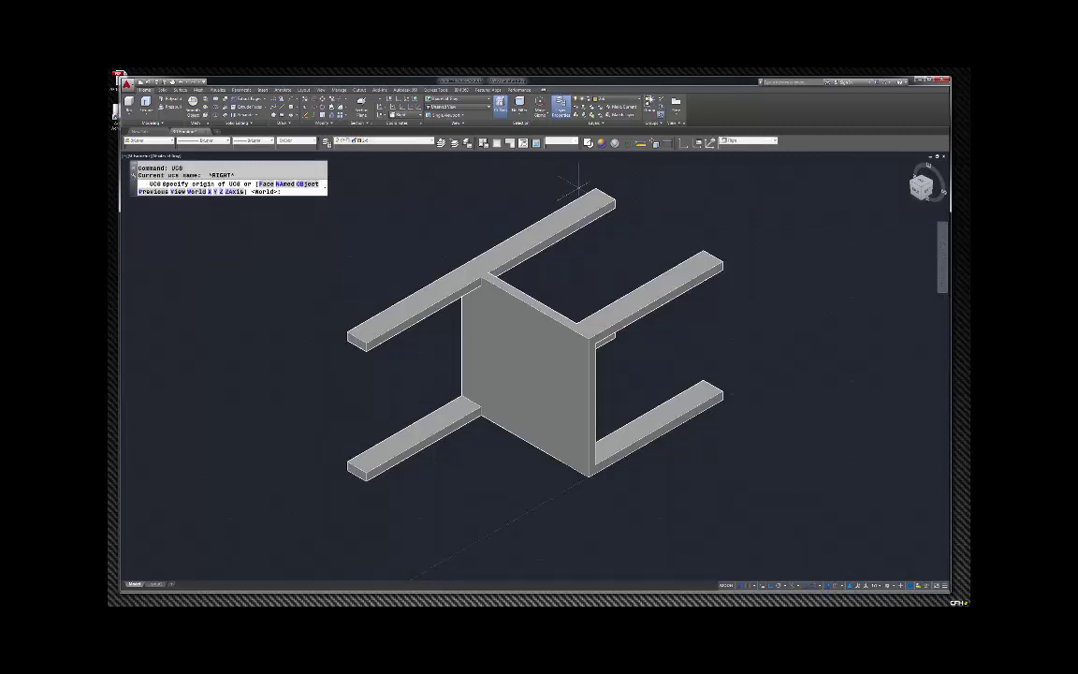
{"action": "type", "text": "n"}
{"action": "key", "text": "Return"}
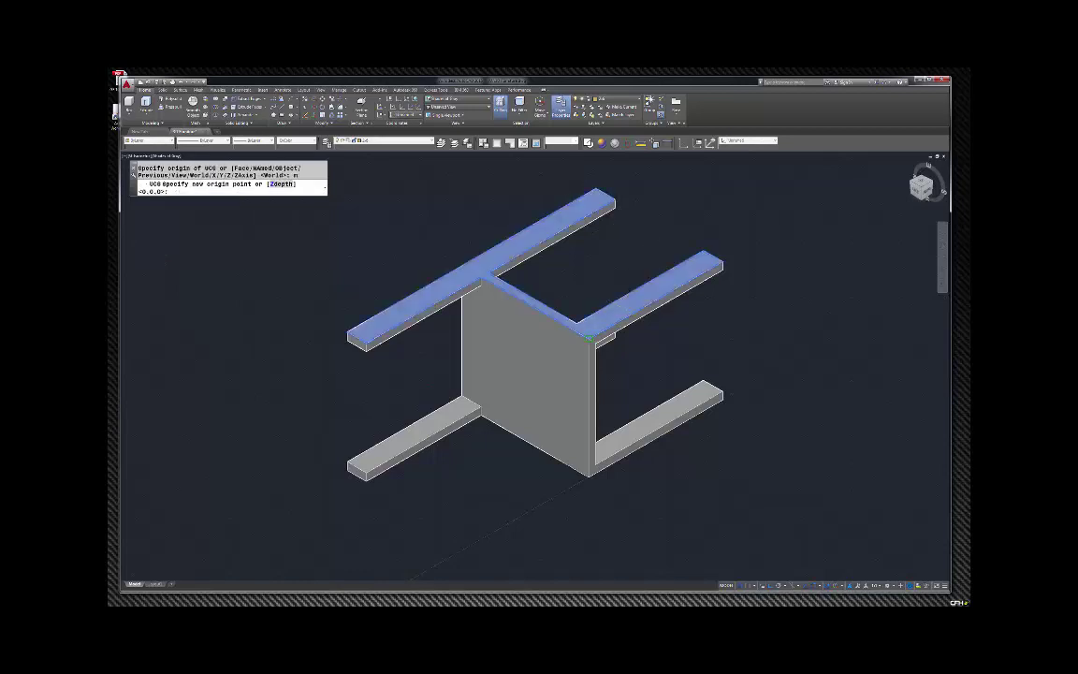
{"action": "left_click", "coordinate": [723, 263]}
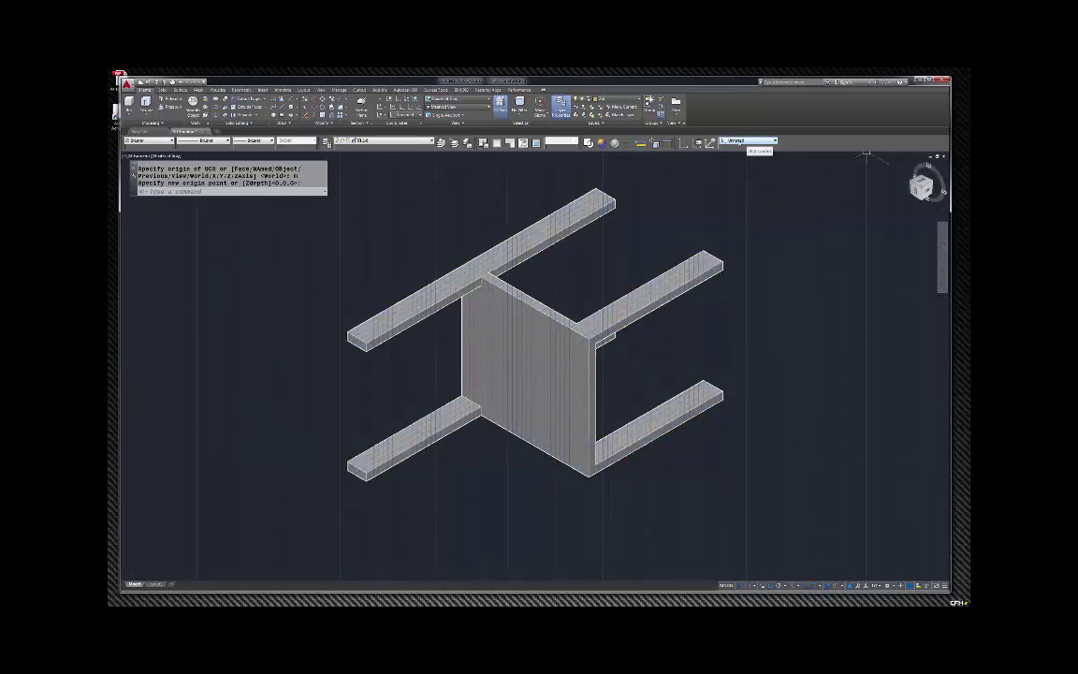
Step: Set the UCS to the Right preset and move its origin to the foot corner of the back leg
{"action": "left_click", "coordinate": [763, 142]}
{"action": "left_click", "coordinate": [730, 193]}
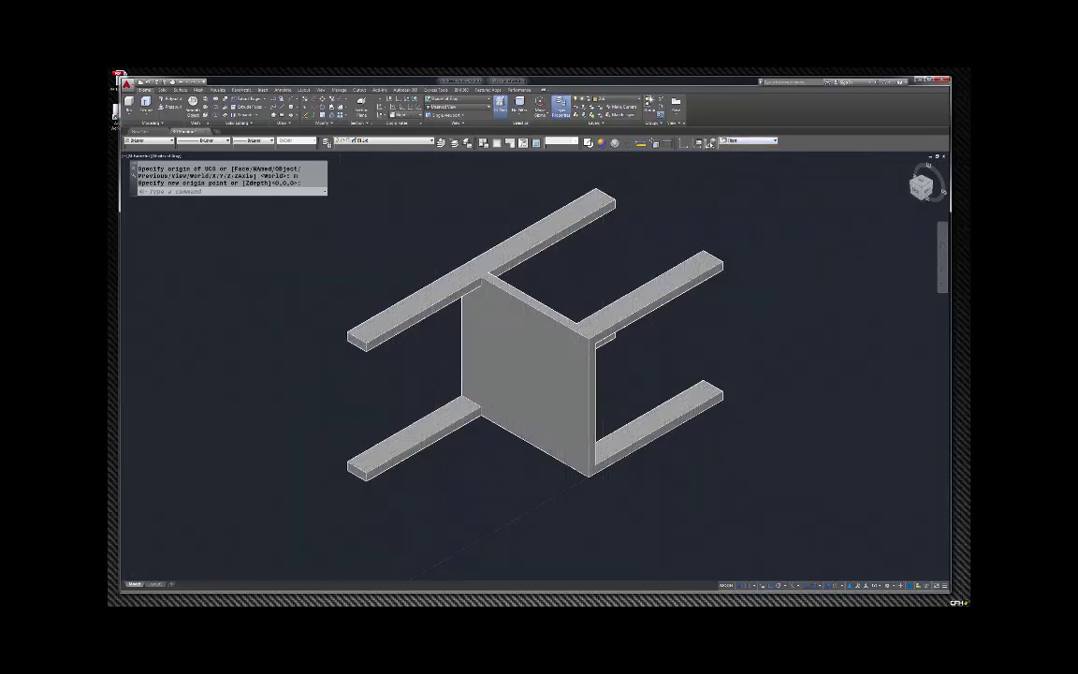
{"action": "left_click", "coordinate": [710, 144]}
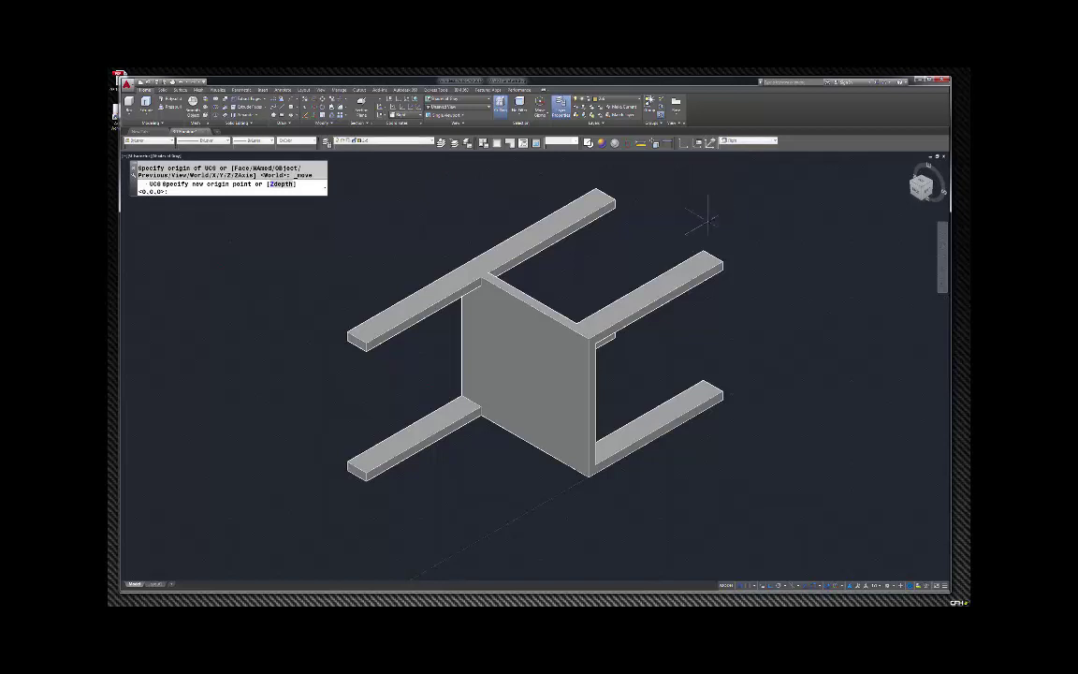
{"action": "left_click", "coordinate": [615, 199]}
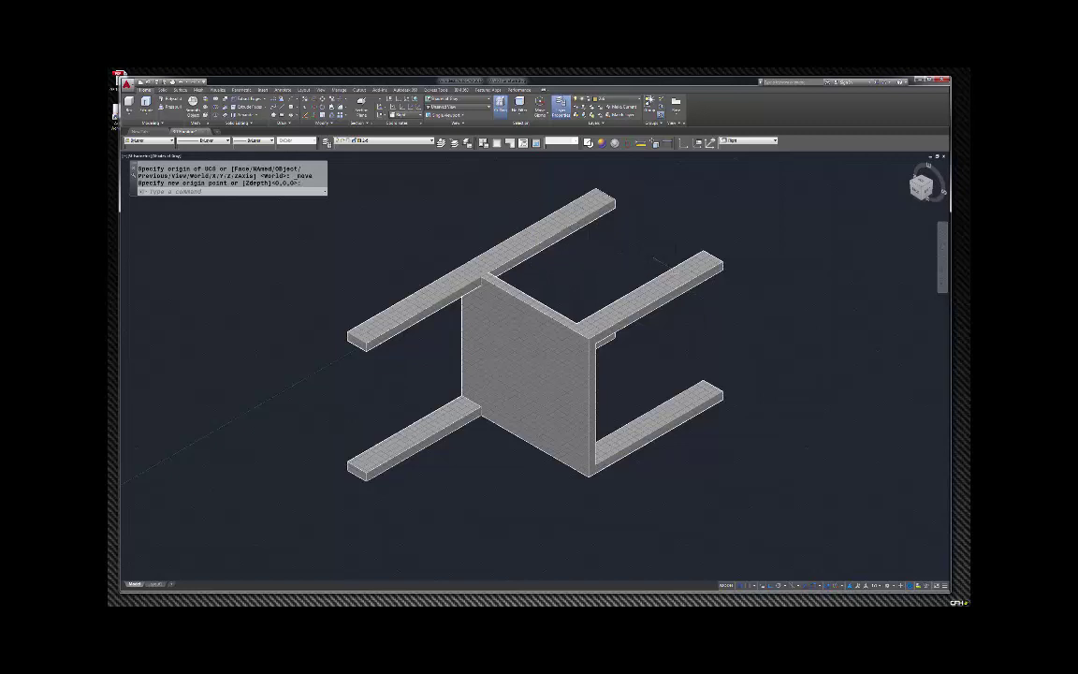
Step: Set the UCS to World and show the chair upright in the home view, zoomed to its extents
{"action": "scroll", "coordinate": [786, 249], "scroll_direction": "down", "scroll_amount": 4}
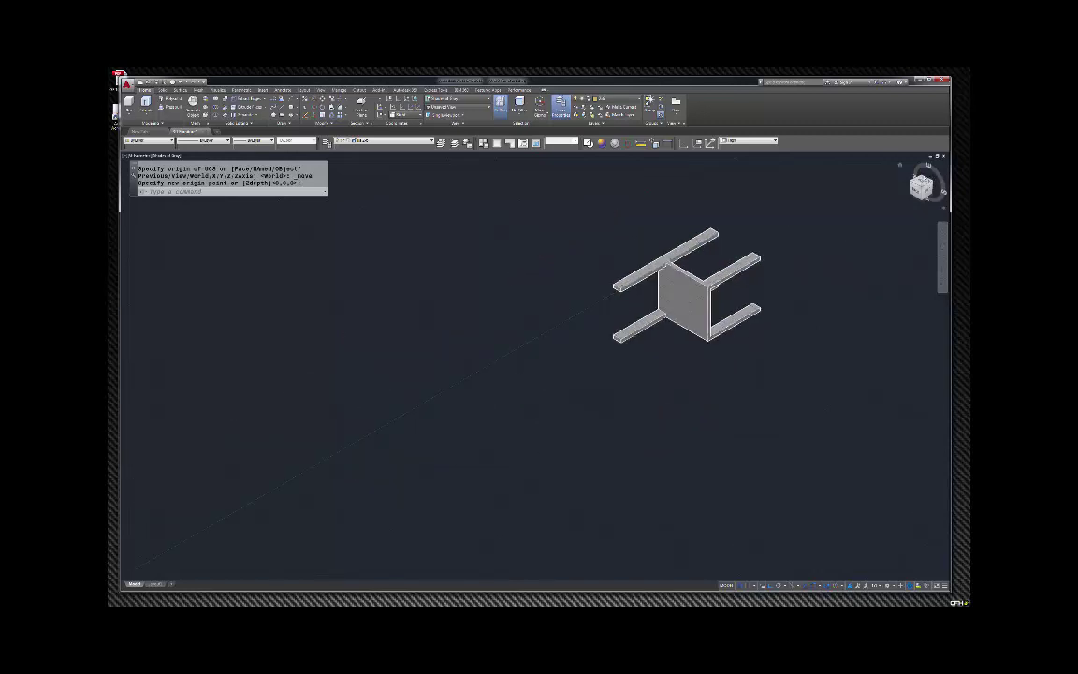
{"action": "left_click", "coordinate": [748, 141]}
{"action": "left_click", "coordinate": [744, 165]}
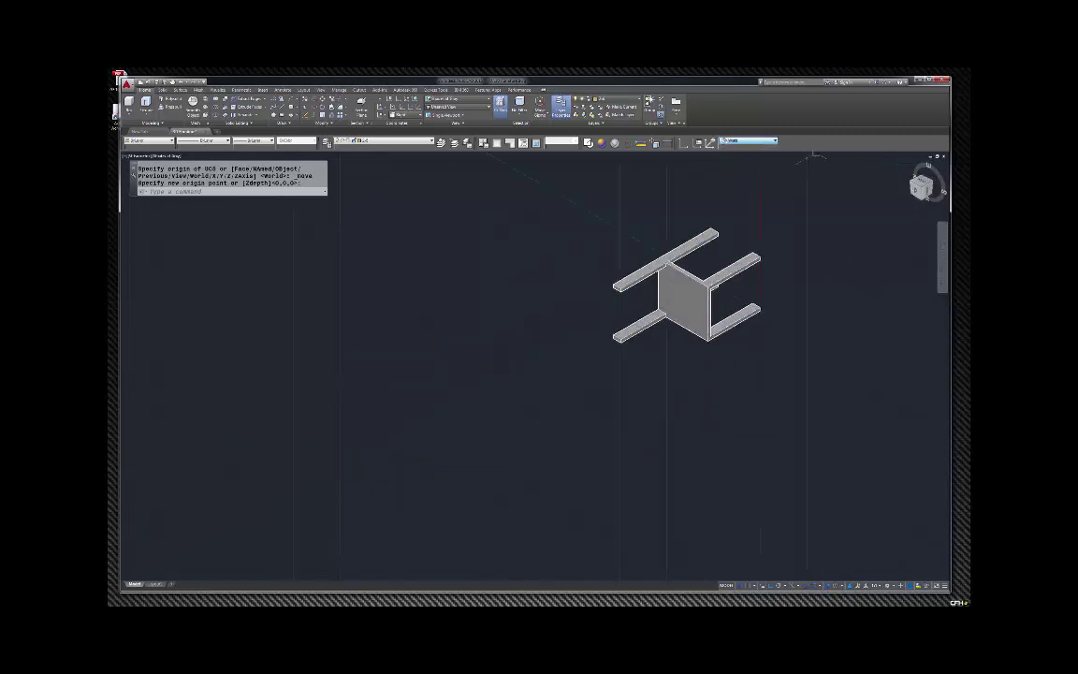
{"action": "left_click", "coordinate": [900, 167]}
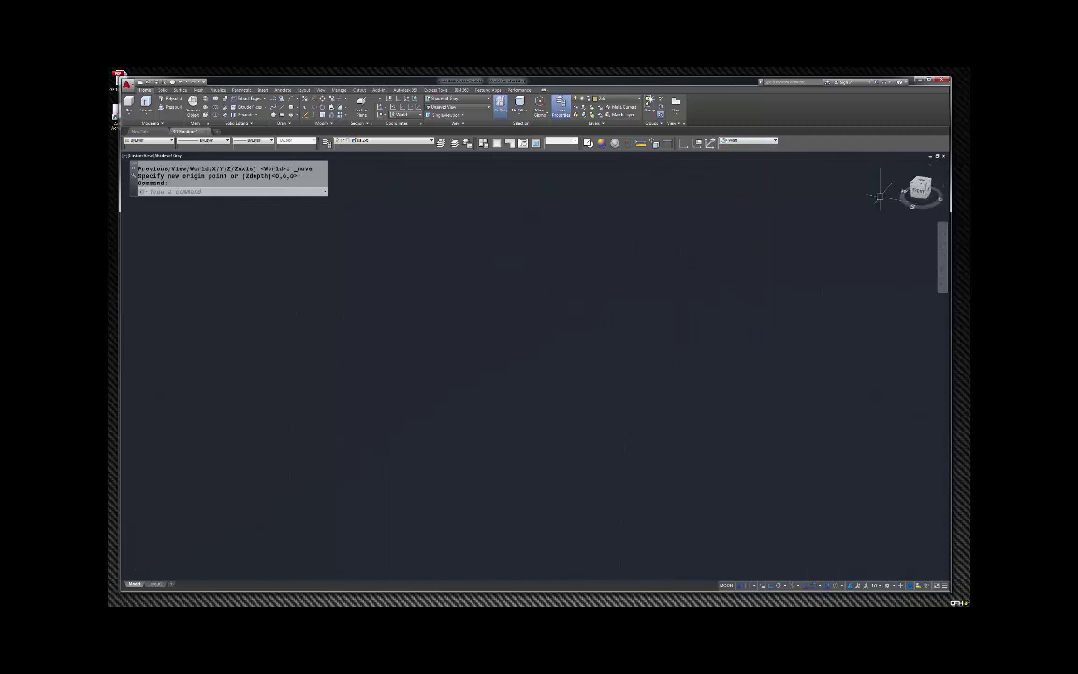
{"action": "key", "text": "Return"}
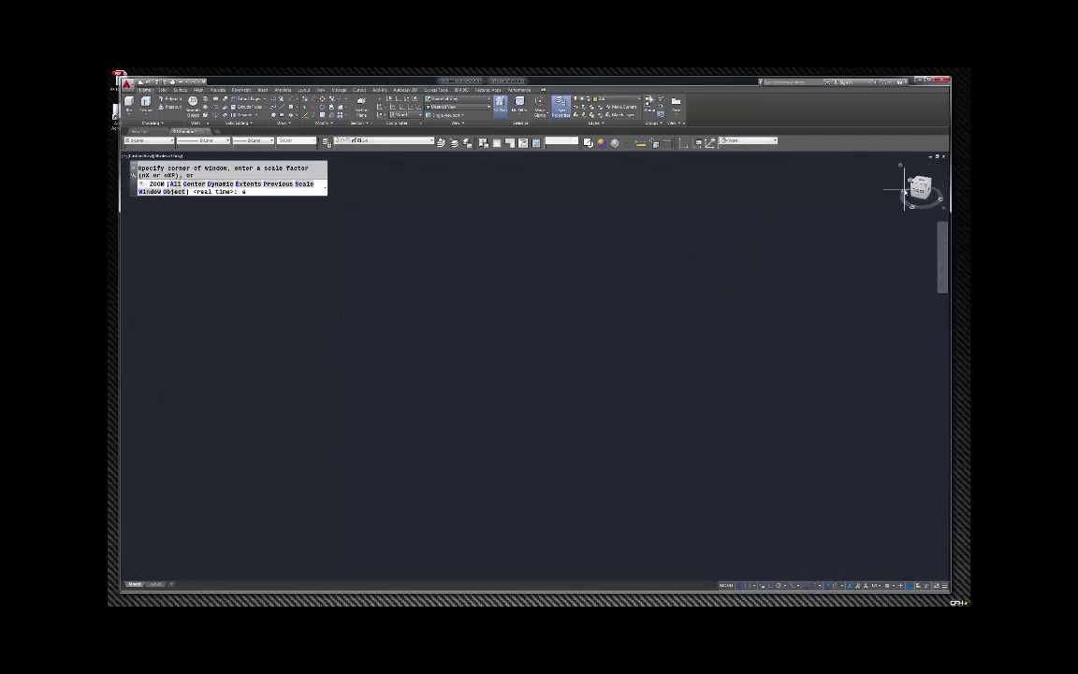
{"action": "type", "text": "e"}
{"action": "key", "text": "Return"}
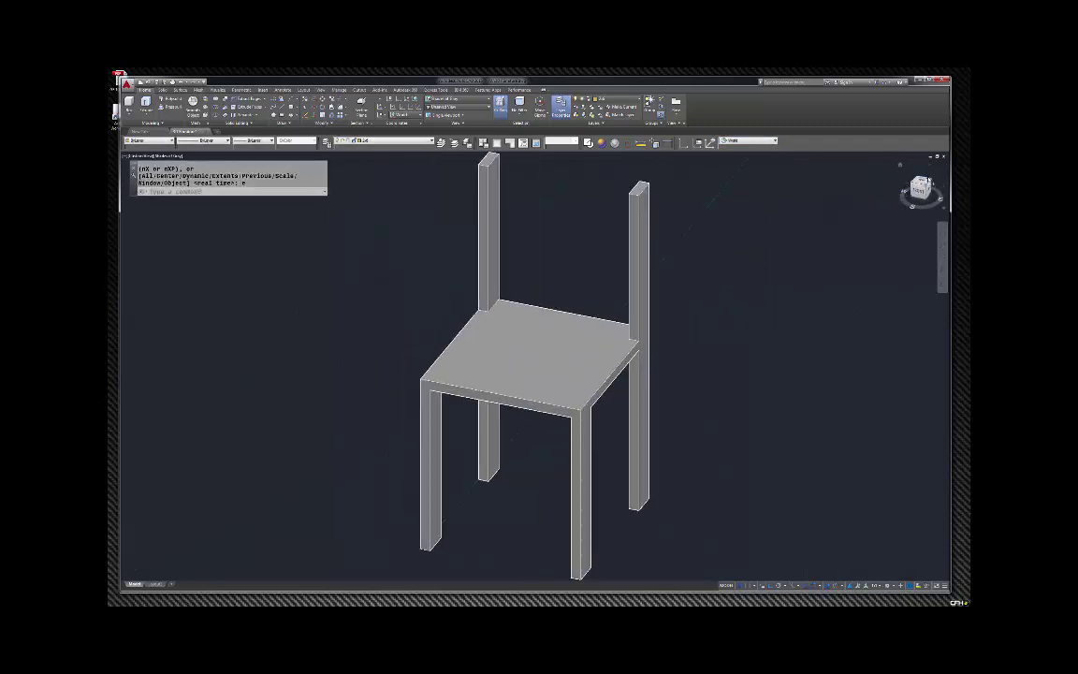
Step: Set the UCS to the Right preset and show the chair upright in the Right view
{"action": "left_click", "coordinate": [749, 140]}
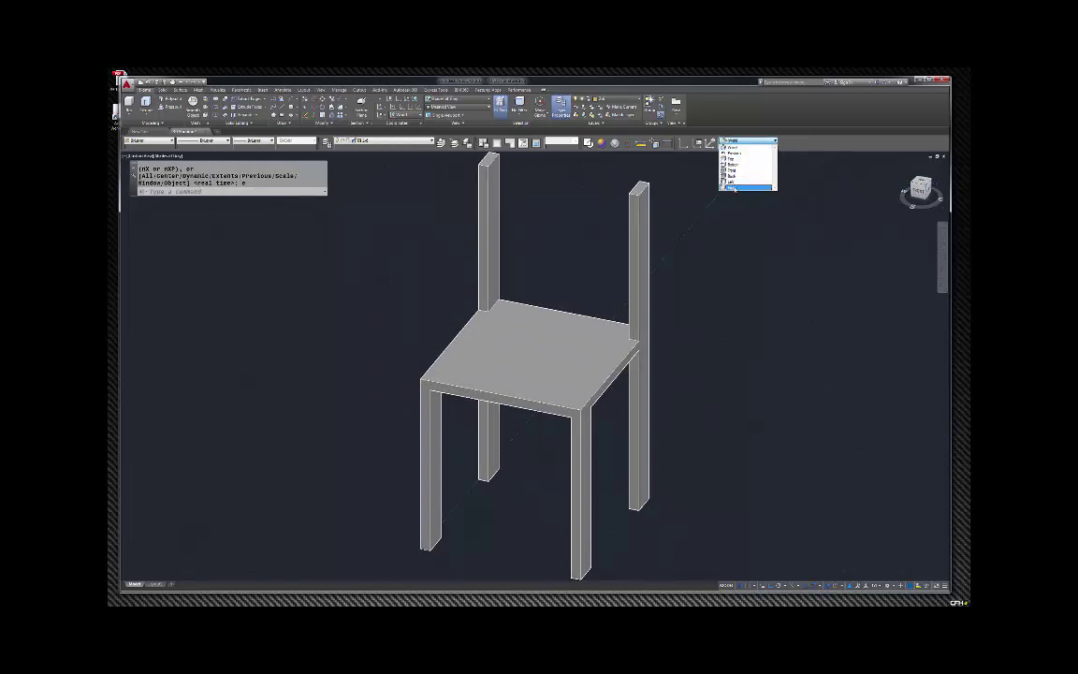
{"action": "left_click", "coordinate": [733, 188]}
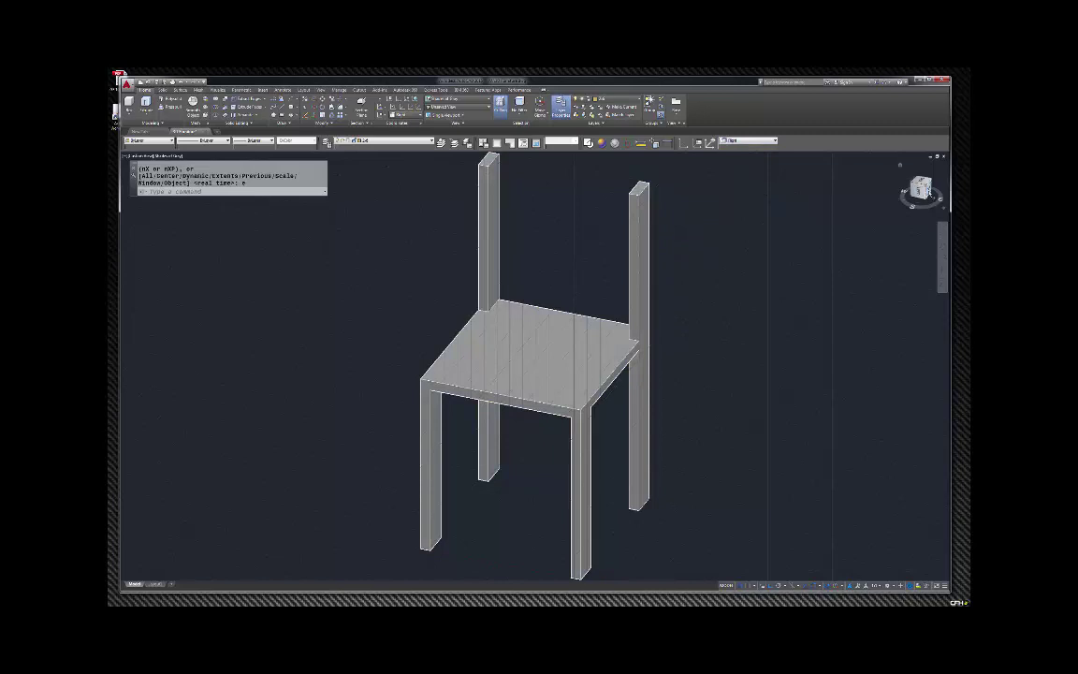
{"action": "left_click", "coordinate": [921, 190]}
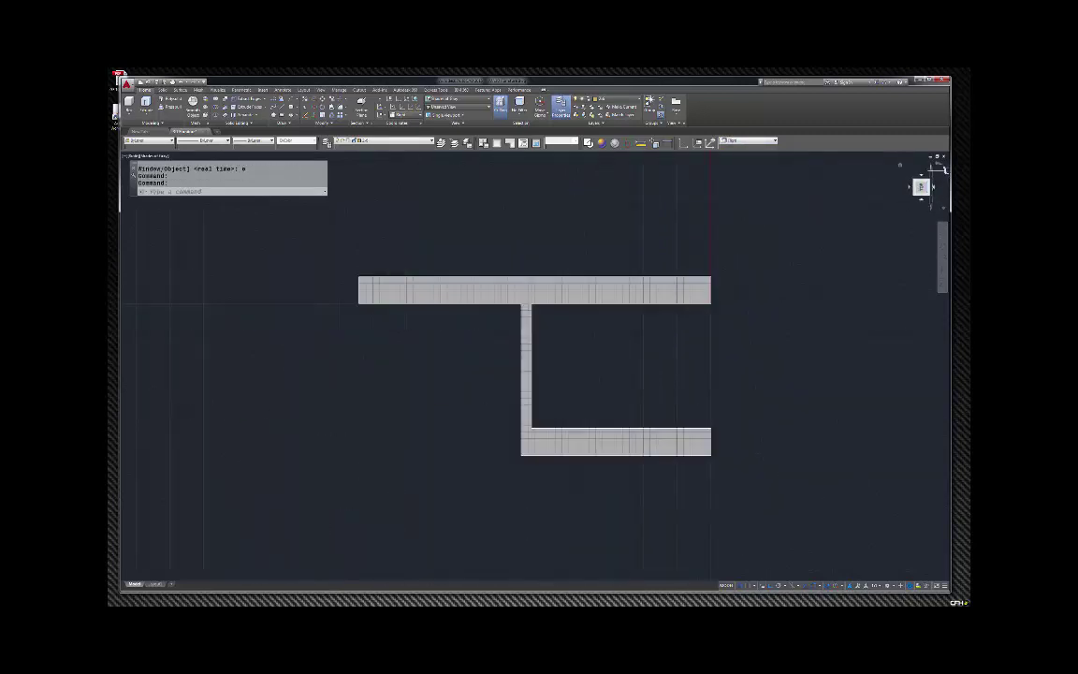
{"action": "left_click", "coordinate": [945, 171]}
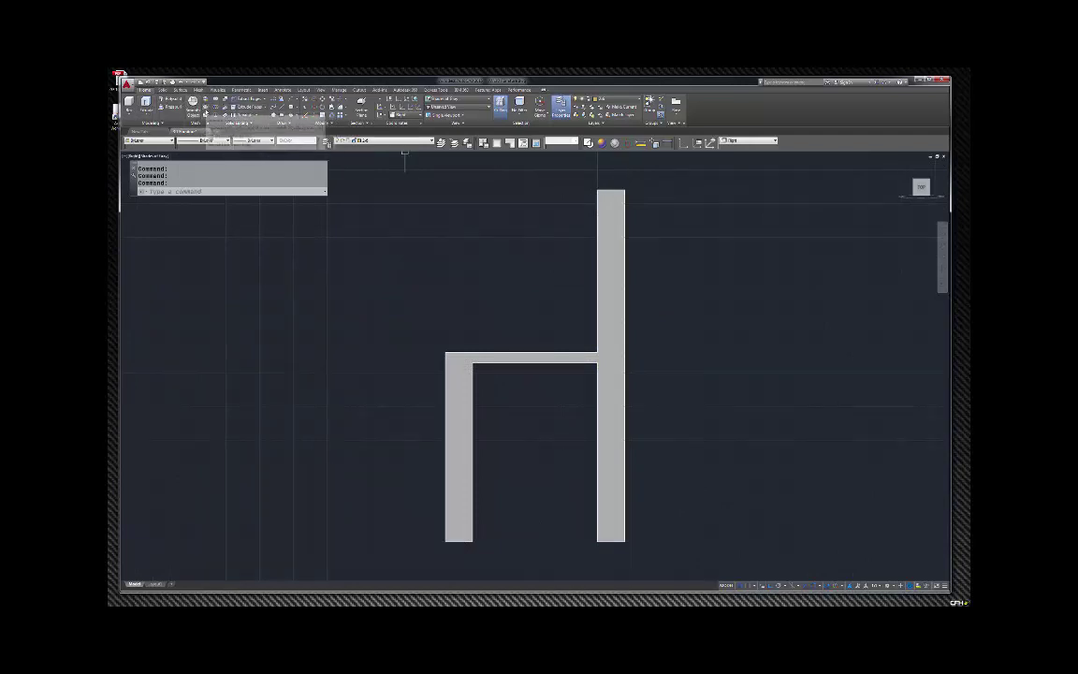
{"action": "key", "text": "Escape"}
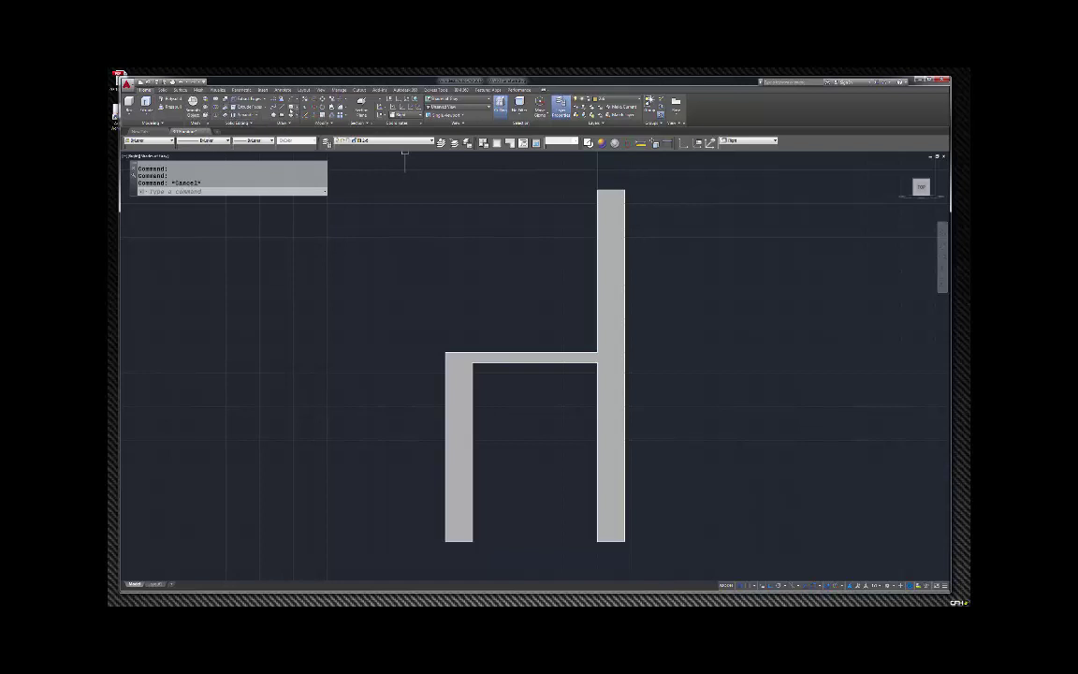
Step: Draw a vertical line from where the seat top meets the back post up to above the post's top
{"action": "key", "text": "l"}
{"action": "key", "text": "Return"}
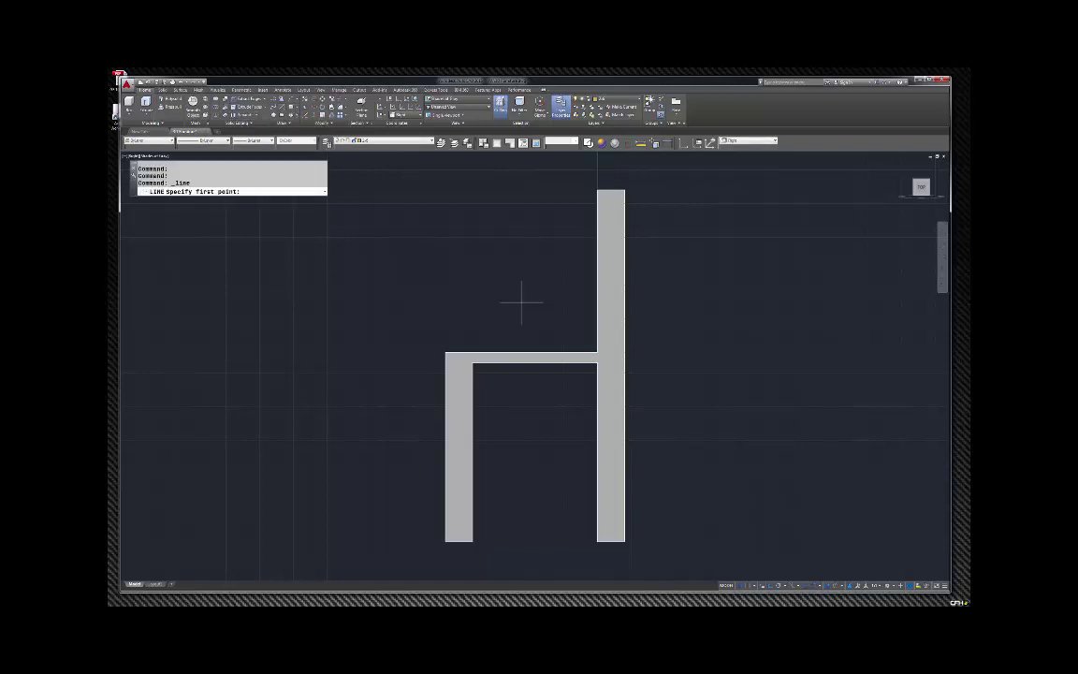
{"action": "left_click", "coordinate": [597, 354]}
{"action": "scroll", "coordinate": [594, 300], "scroll_direction": "down", "scroll_amount": 4}
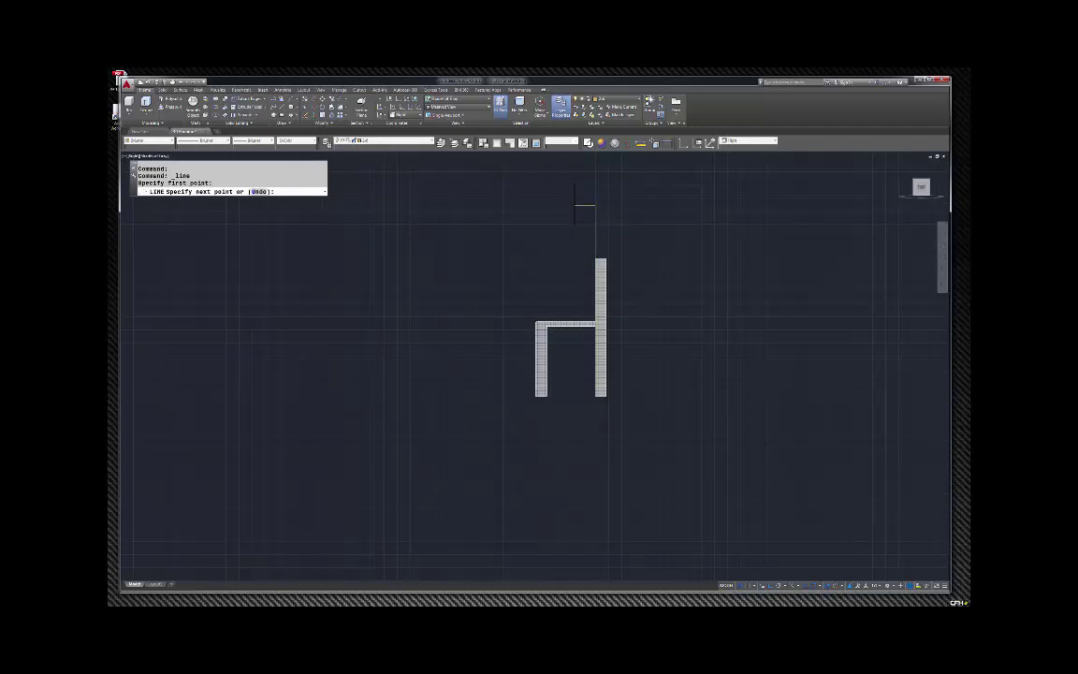
{"action": "left_click", "coordinate": [575, 206]}
{"action": "key", "text": "Return"}
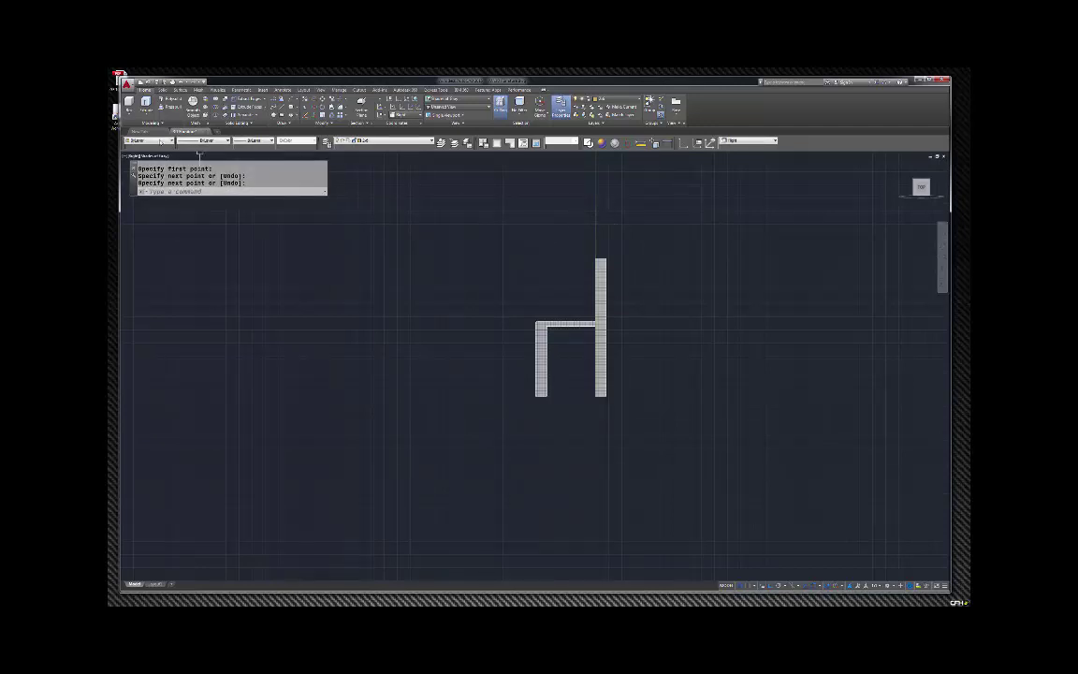
Step: Change the colour of the vertical line along the back post to red
{"action": "left_click", "coordinate": [596, 229]}
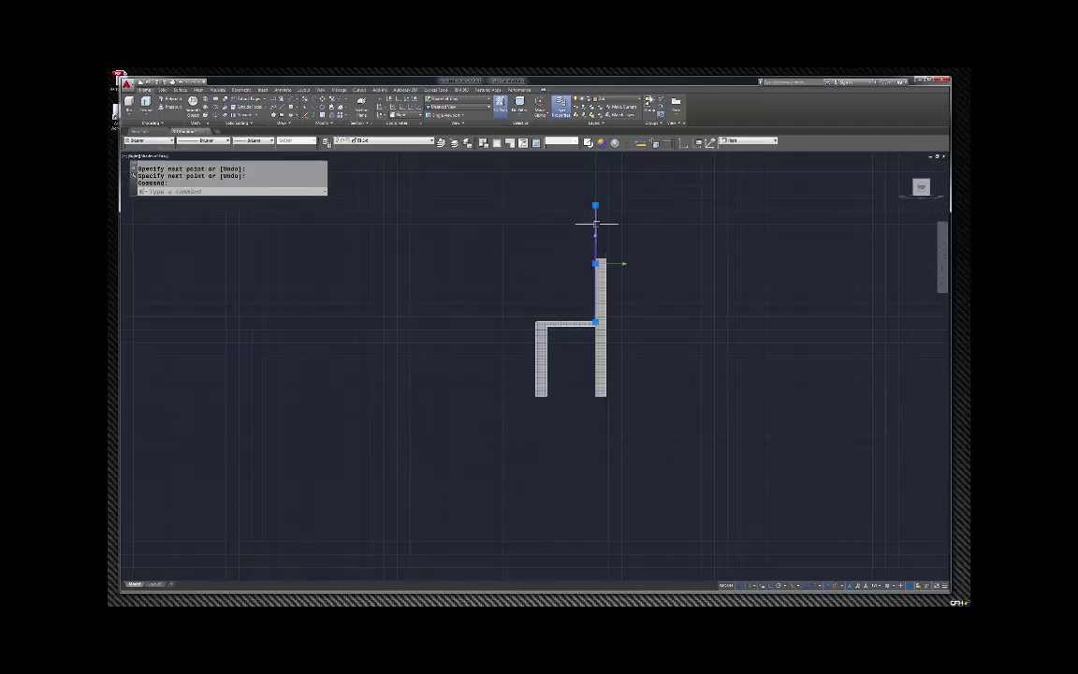
{"action": "left_click", "coordinate": [150, 141]}
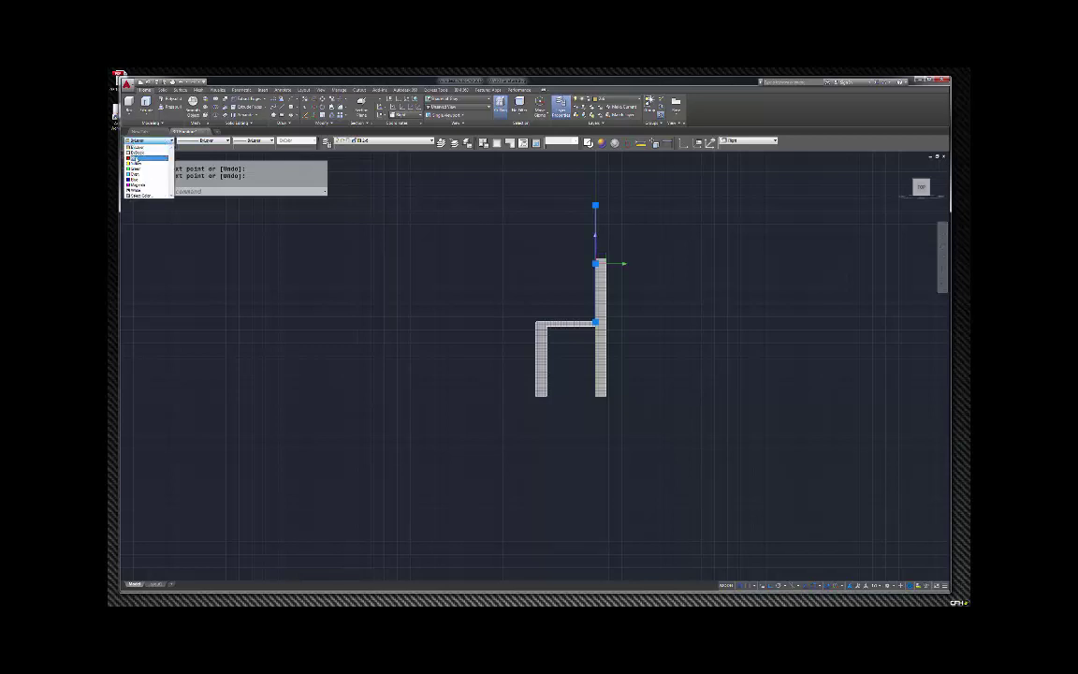
{"action": "key", "text": "Escape"}
{"action": "scroll", "coordinate": [612, 219], "scroll_direction": "up", "scroll_amount": 1}
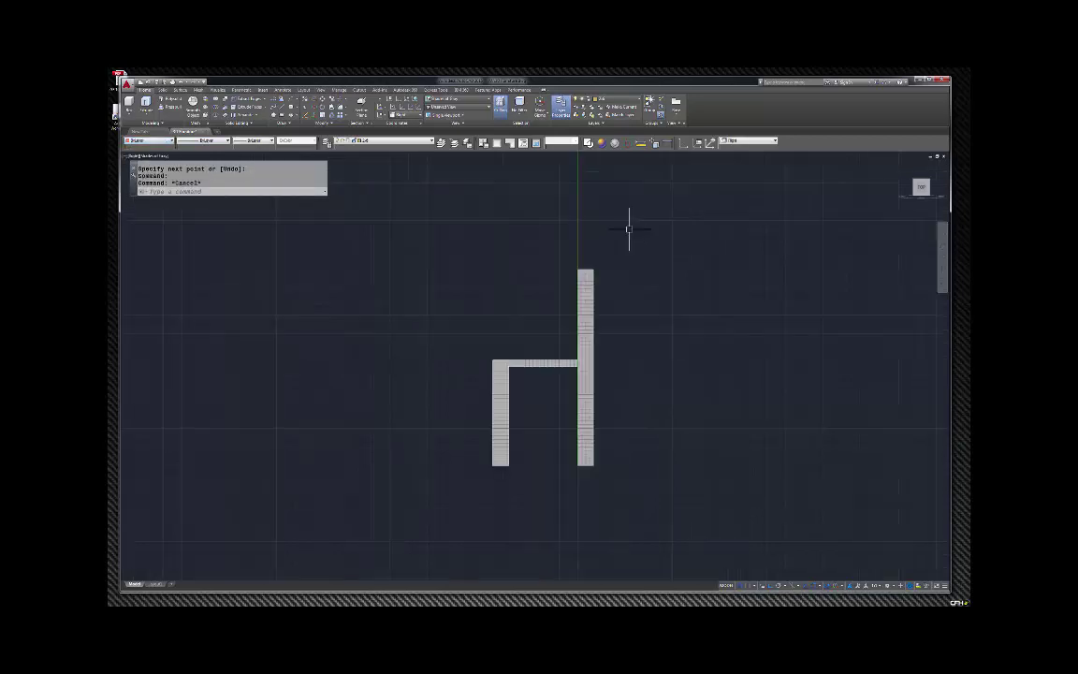
Step: Rotate the red line by -5 degrees about its lower end at the seat
{"action": "left_click", "coordinate": [577, 230]}
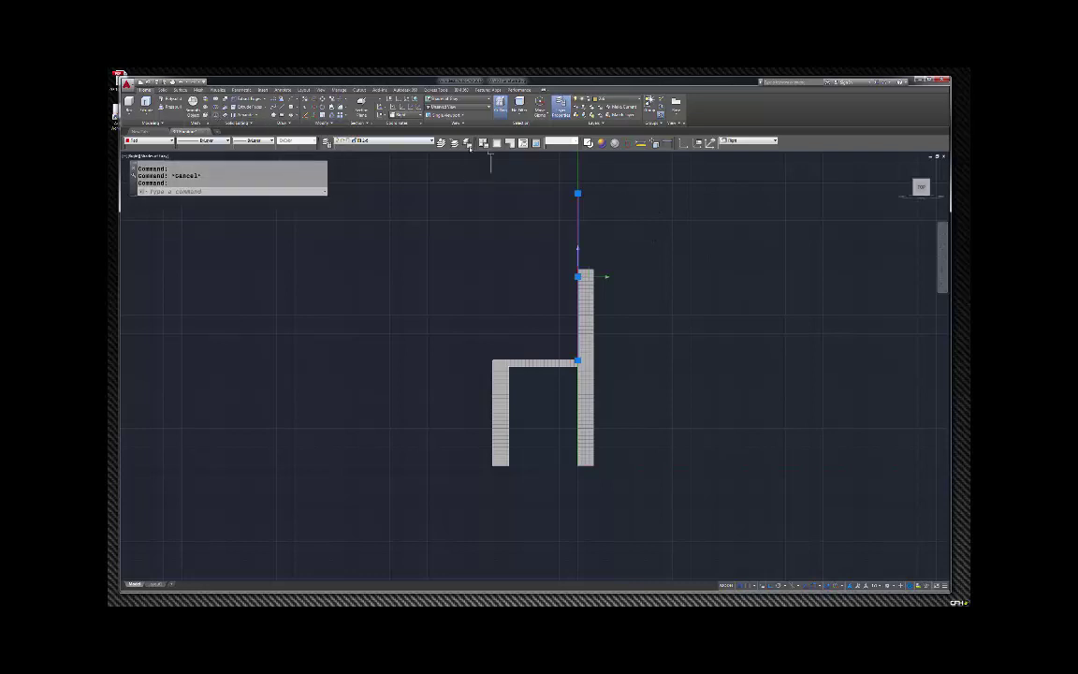
{"action": "type", "text": "FO"}
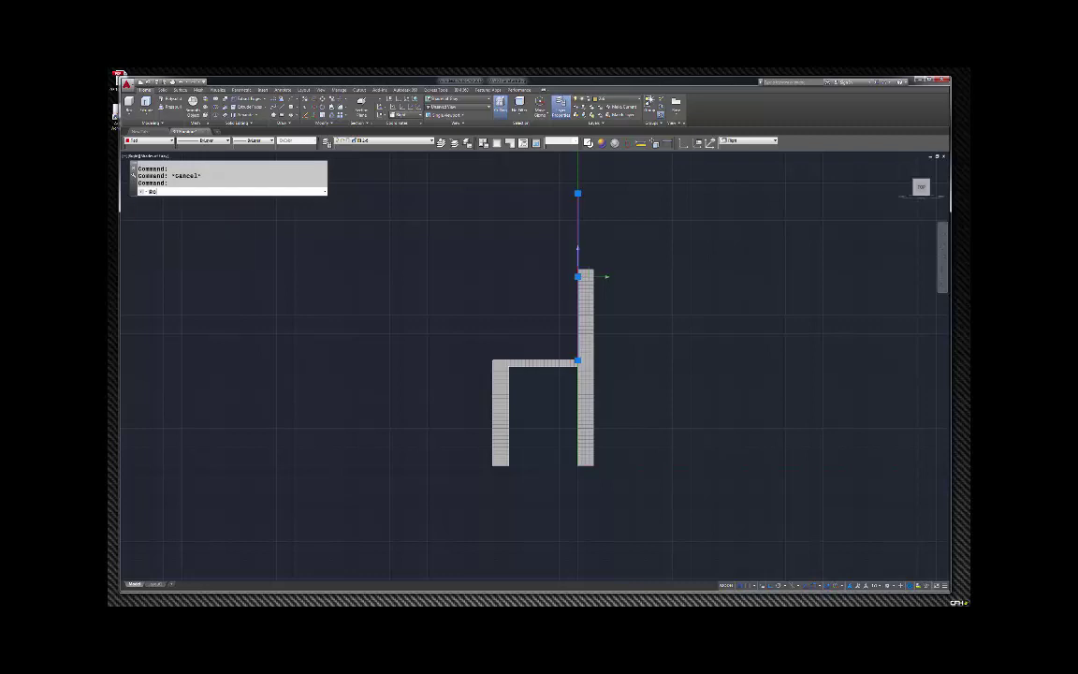
{"action": "key", "text": "Return"}
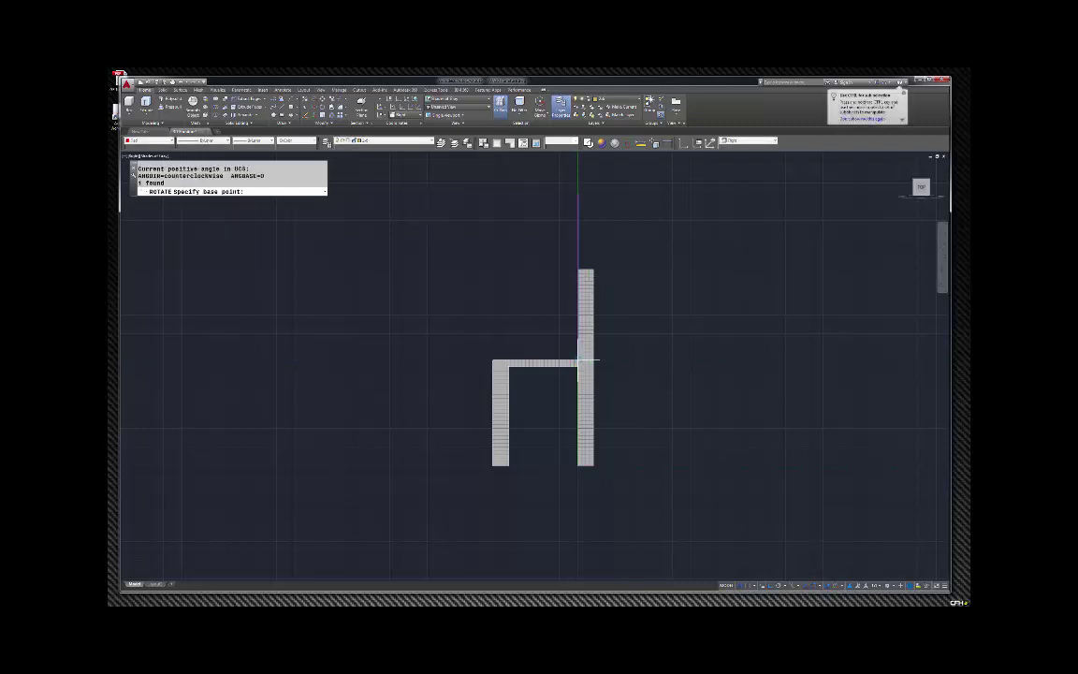
{"action": "left_click", "coordinate": [581, 359]}
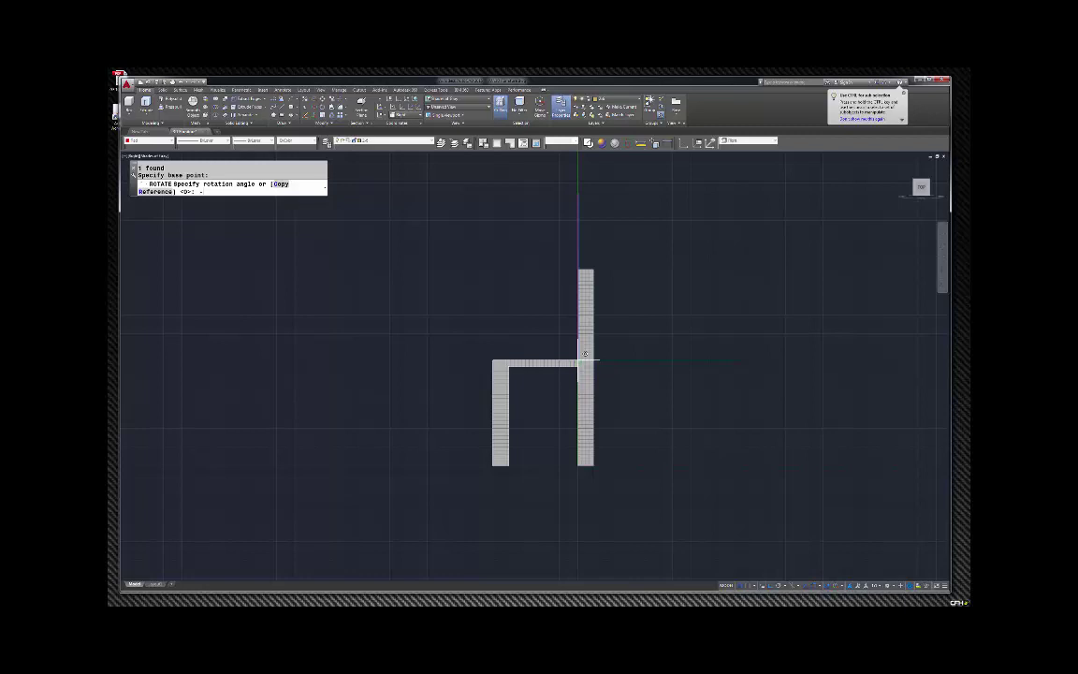
{"action": "key", "text": "Return"}
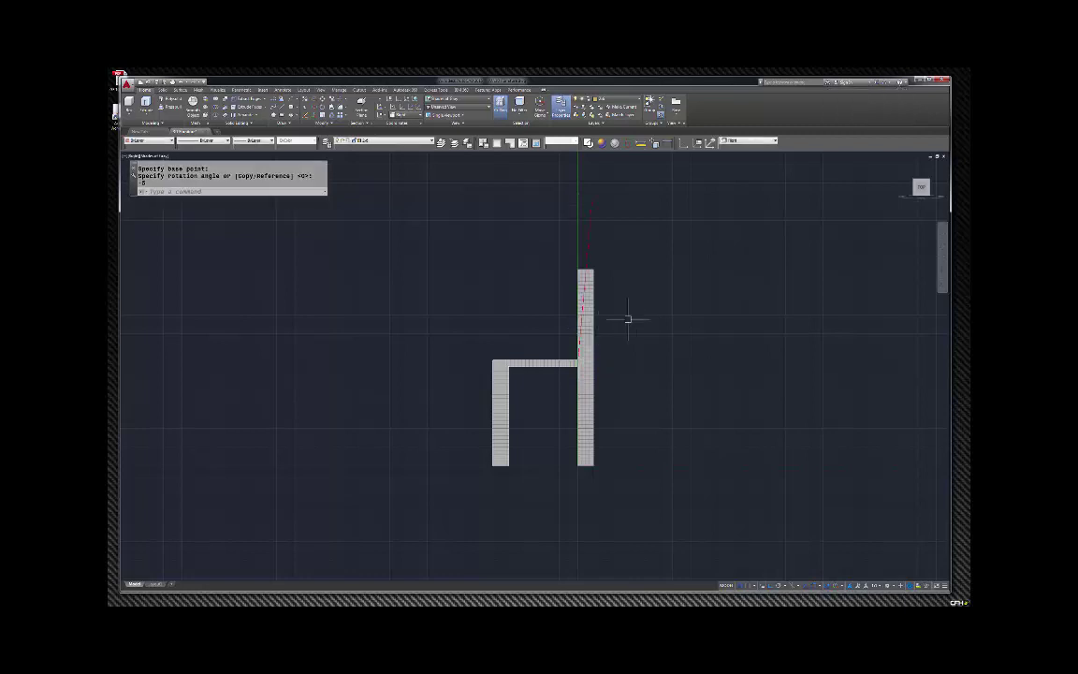
{"action": "scroll", "coordinate": [611, 310], "scroll_direction": "up", "scroll_amount": 3}
{"action": "scroll", "coordinate": [505, 353], "scroll_direction": "down", "scroll_amount": 2}
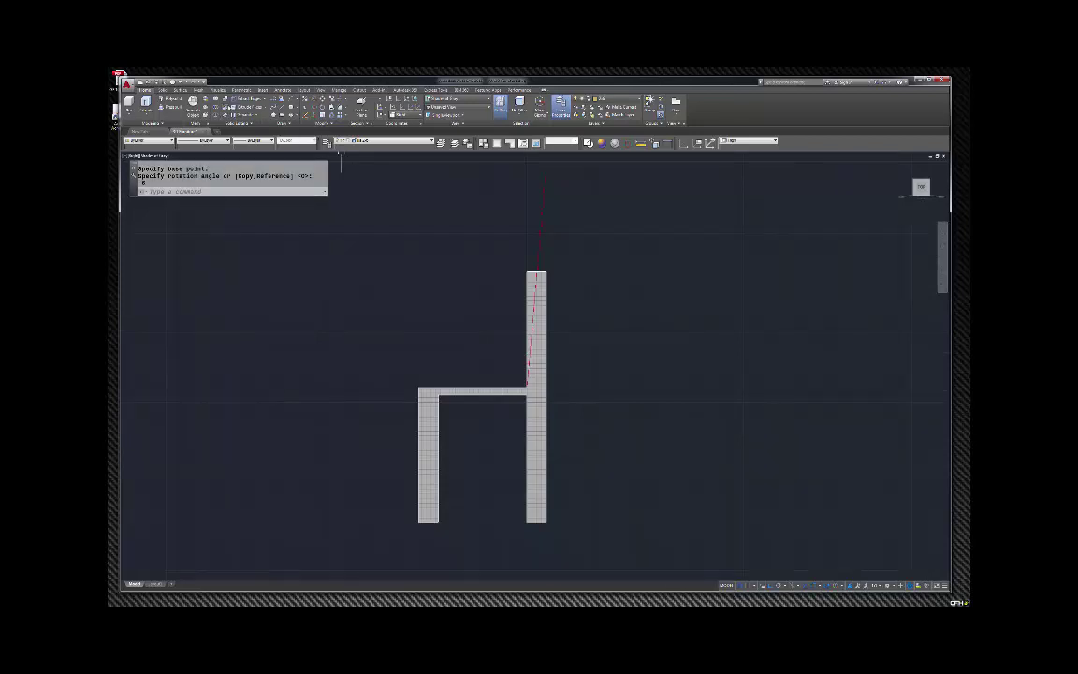
{"action": "type", "text": "pl"}
{"action": "key", "text": "space"}
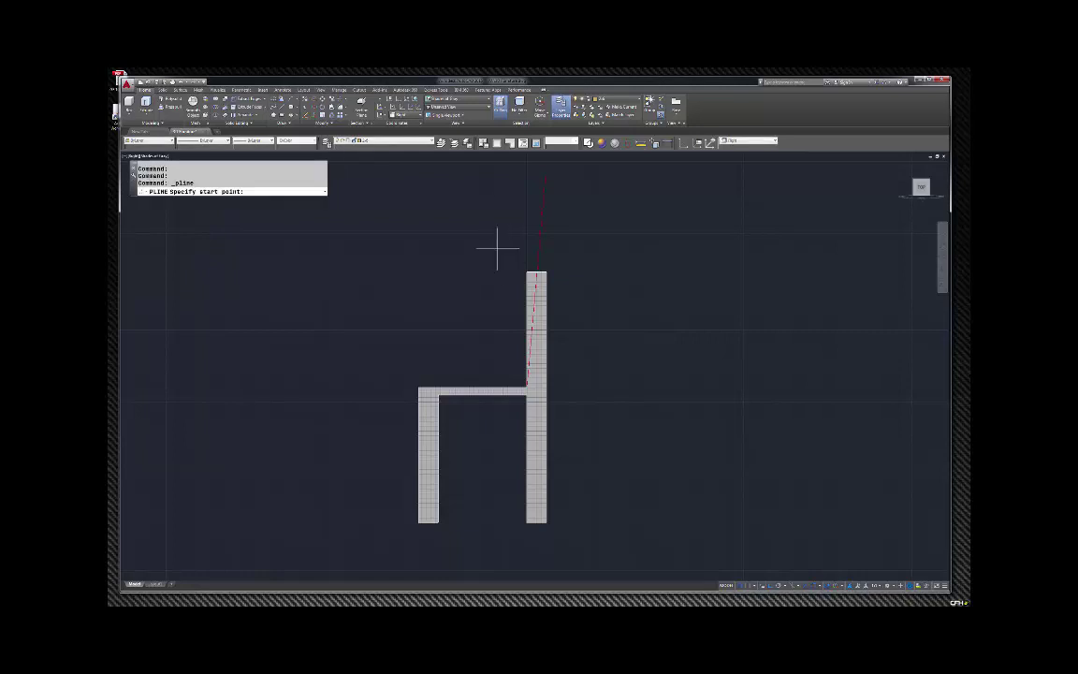
{"action": "scroll", "coordinate": [529, 375], "scroll_direction": "up", "scroll_amount": 4}
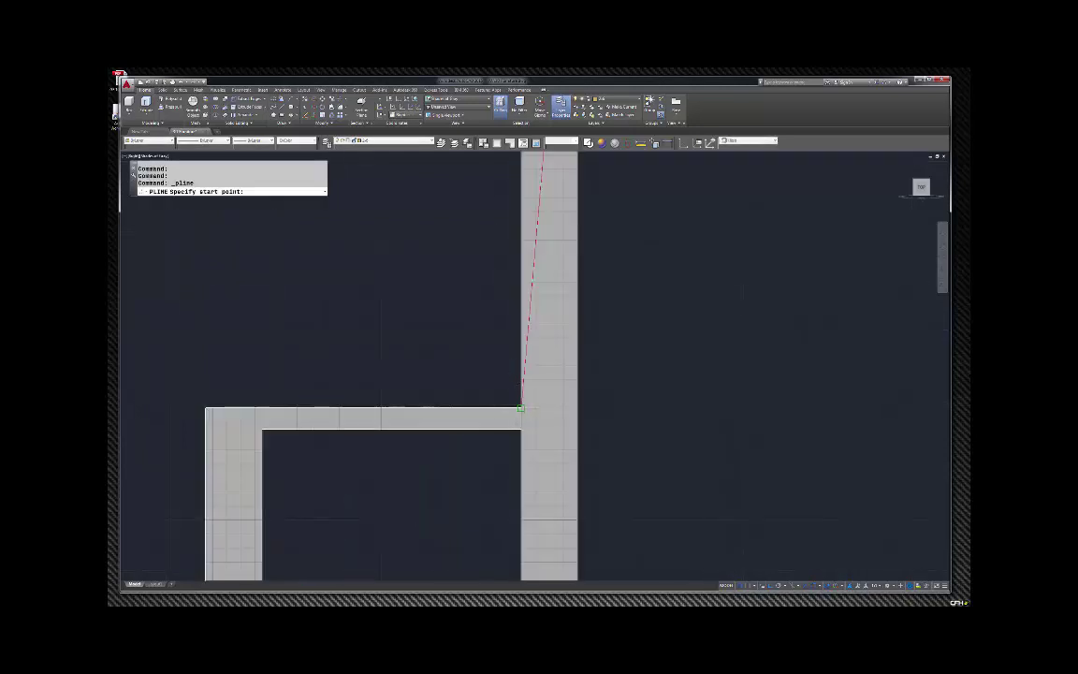
{"action": "left_click", "coordinate": [520, 408]}
{"action": "scroll", "coordinate": [521, 408], "scroll_direction": "down", "scroll_amount": 6}
{"action": "scroll", "coordinate": [538, 279], "scroll_direction": "up", "scroll_amount": 5}
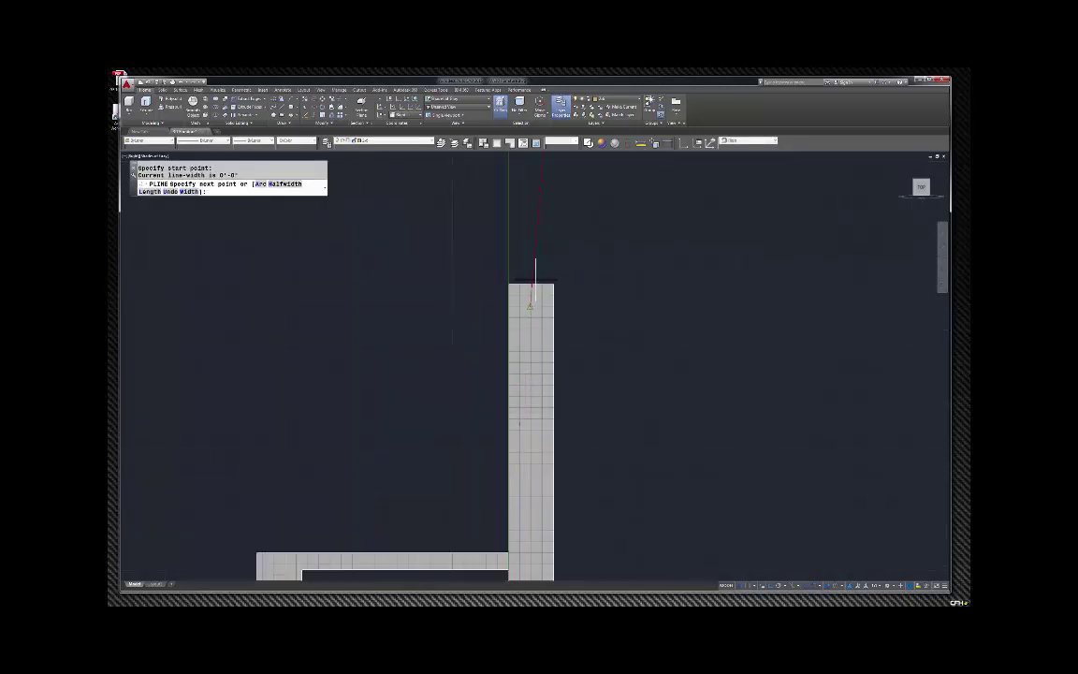
{"action": "scroll", "coordinate": [530, 283], "scroll_direction": "up", "scroll_amount": 4}
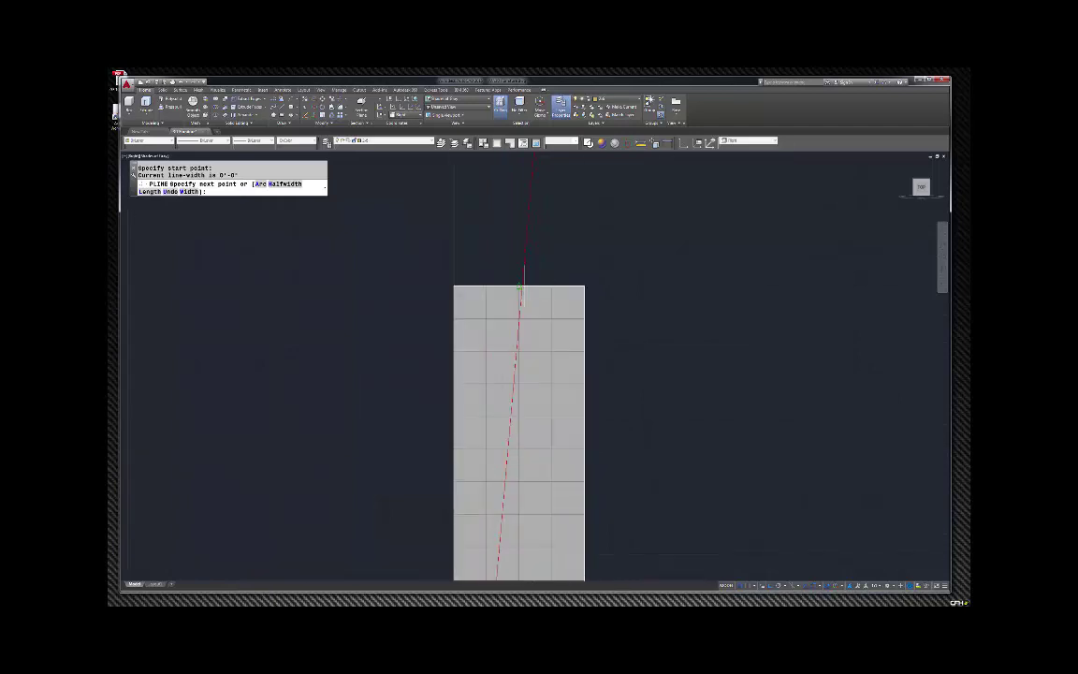
{"action": "scroll", "coordinate": [522, 287], "scroll_direction": "up", "scroll_amount": 3}
{"action": "scroll", "coordinate": [526, 290], "scroll_direction": "down", "scroll_amount": 4}
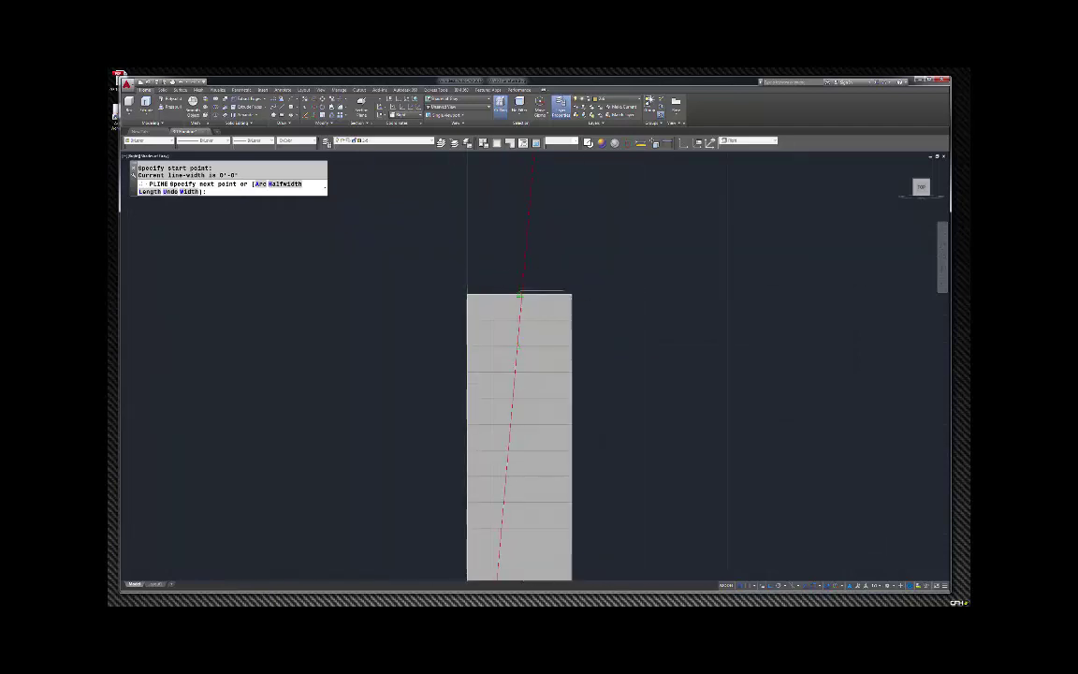
{"action": "key", "text": "Escape"}
{"action": "scroll", "coordinate": [587, 265], "scroll_direction": "down", "scroll_amount": 2}
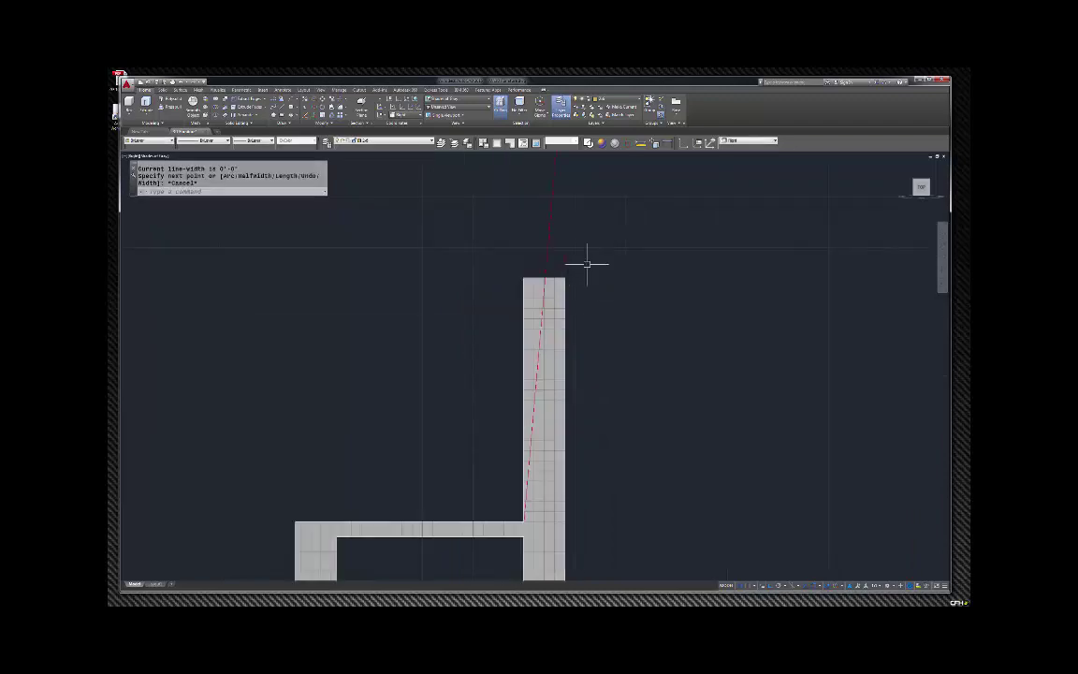
Step: Show the chair in an isometric view, close to the upper end of the back post
{"action": "left_click", "coordinate": [920, 185]}
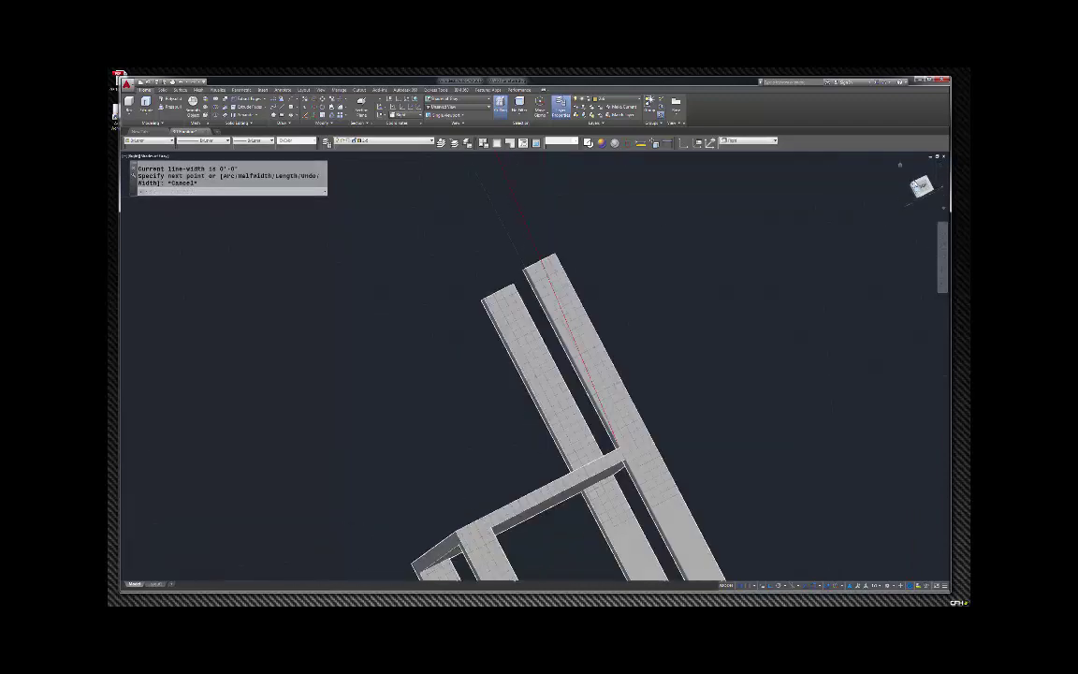
{"action": "scroll", "coordinate": [466, 296], "scroll_direction": "up", "scroll_amount": 5}
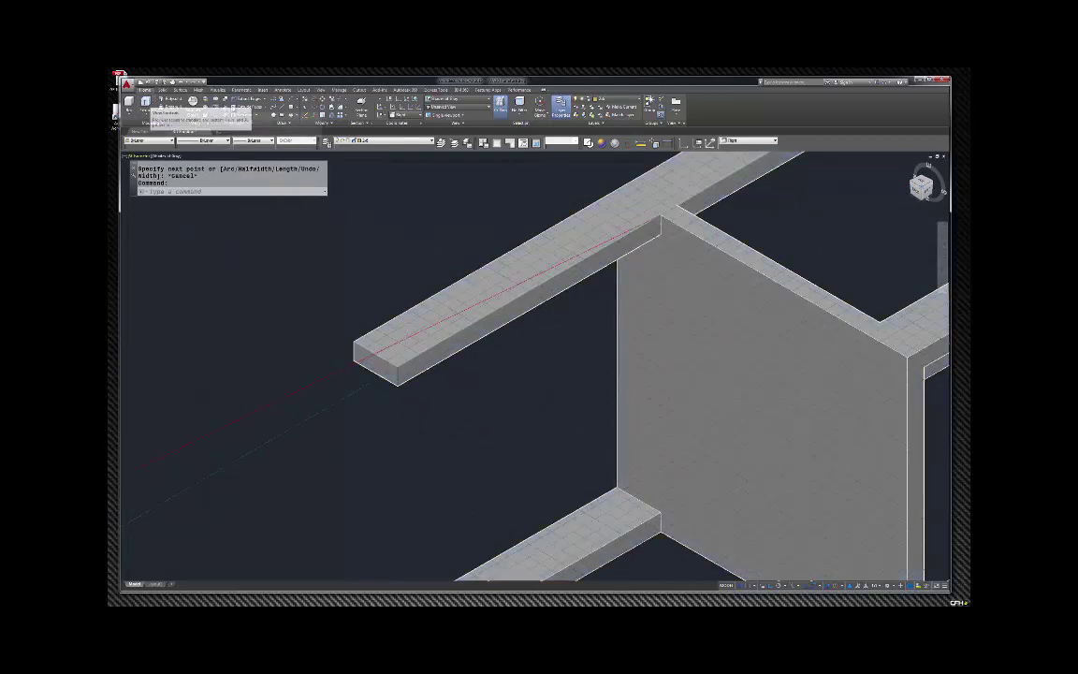
{"action": "left_click", "coordinate": [131, 103]}
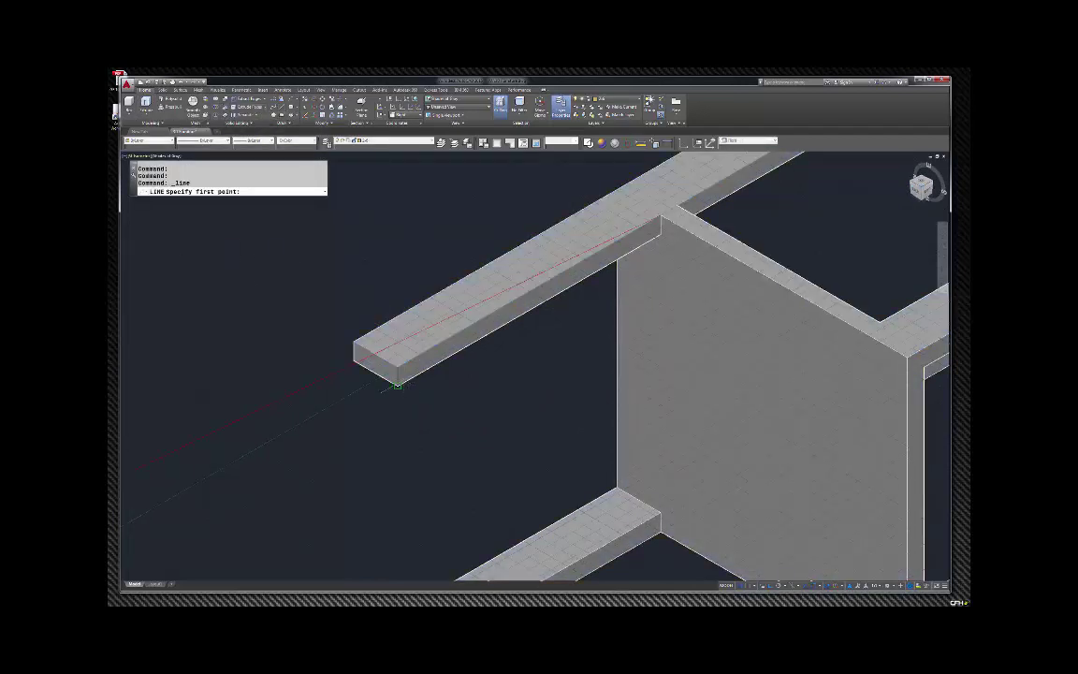
{"action": "left_click", "coordinate": [398, 367]}
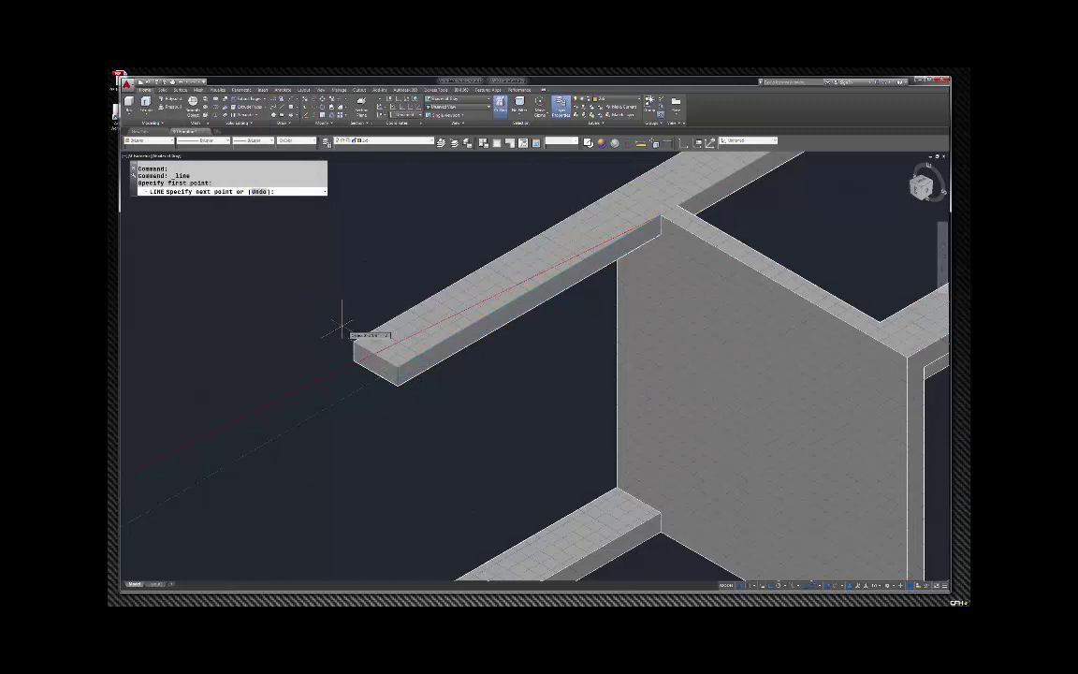
{"action": "key", "text": "Escape"}
{"action": "key", "text": "Escape"}
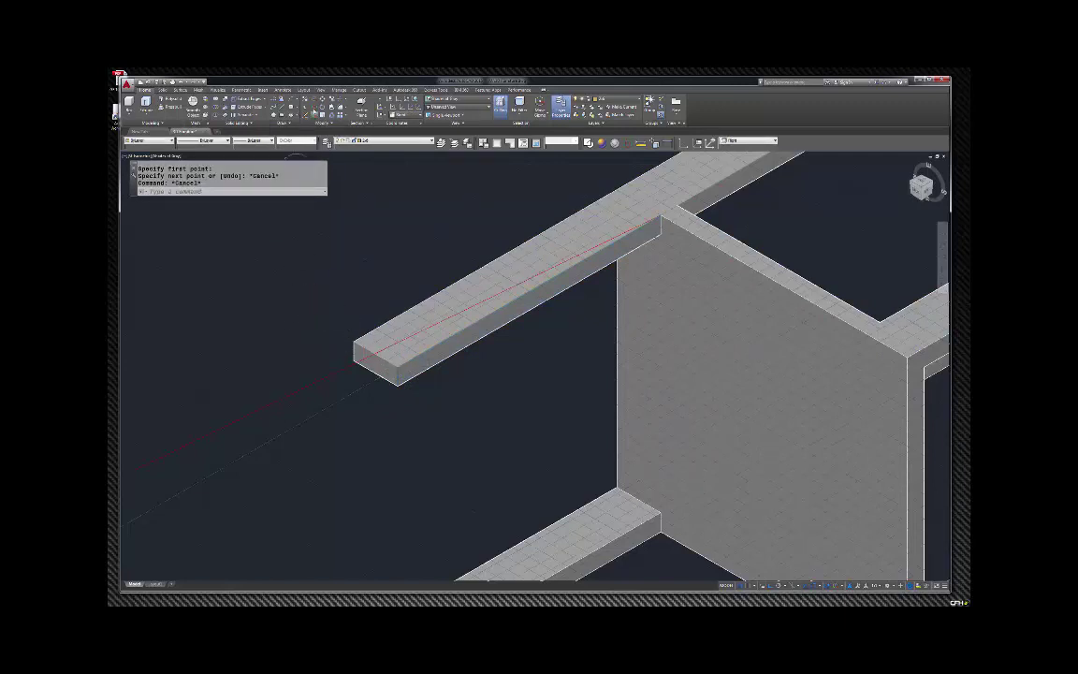
Step: Draw a helper line from the front corner of the back post's top along its end edge, extending past the rear corner
{"action": "left_click", "coordinate": [254, 99]}
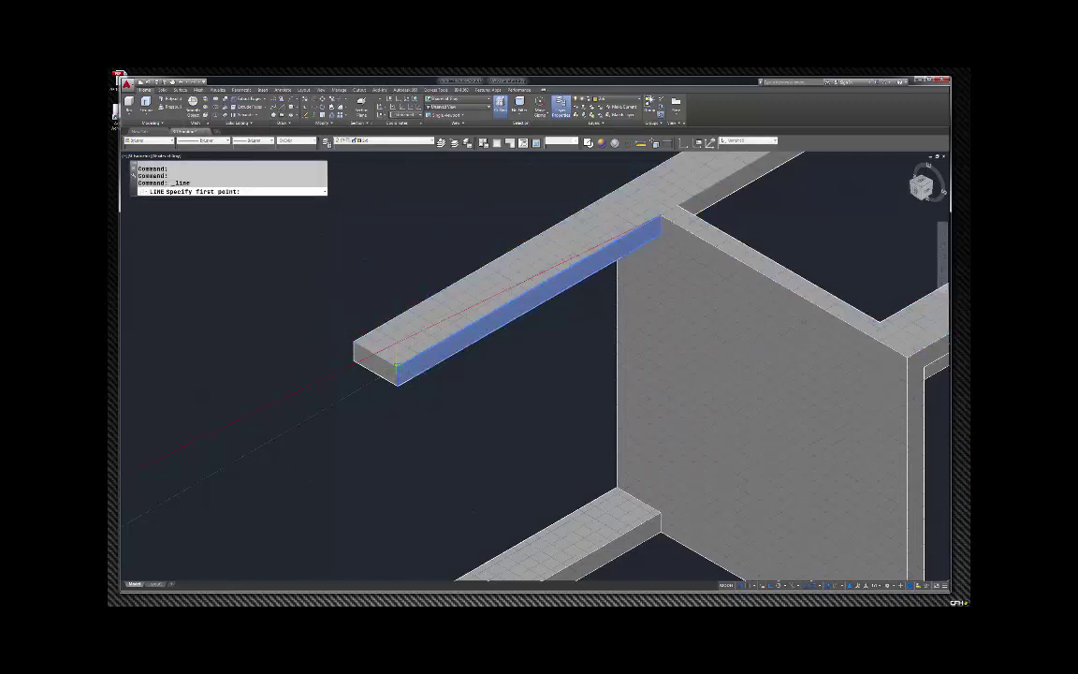
{"action": "left_click", "coordinate": [398, 368]}
{"action": "left_click", "coordinate": [304, 312]}
{"action": "key", "text": "Return"}
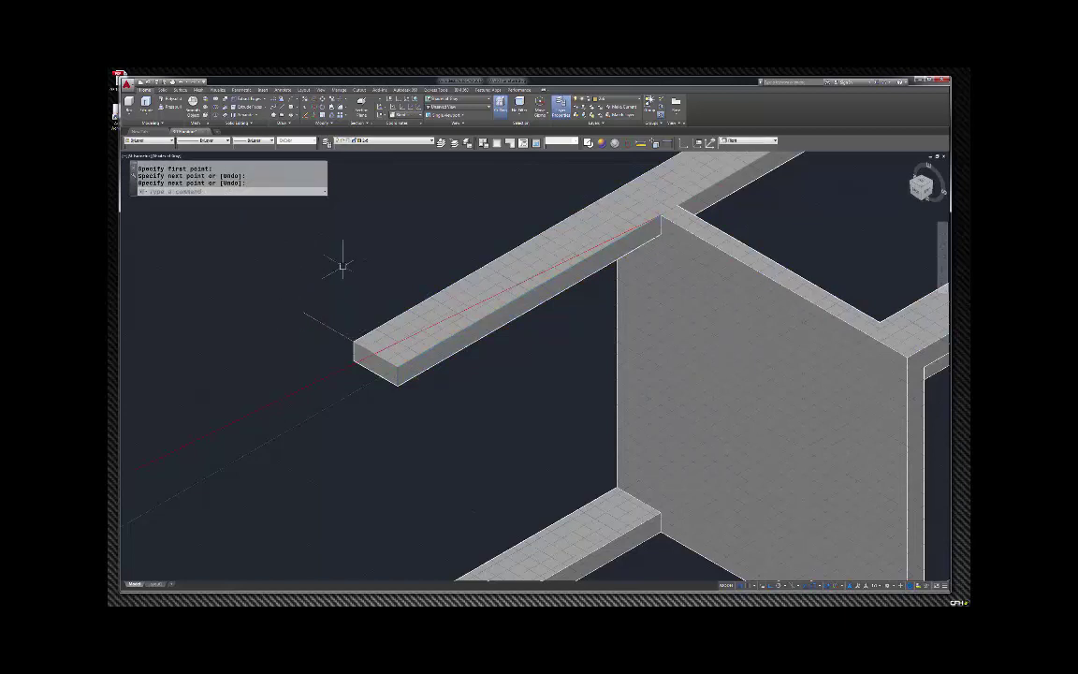
Step: Set the current colour to red and change the helper line at the post's top to red
{"action": "left_click", "coordinate": [147, 141]}
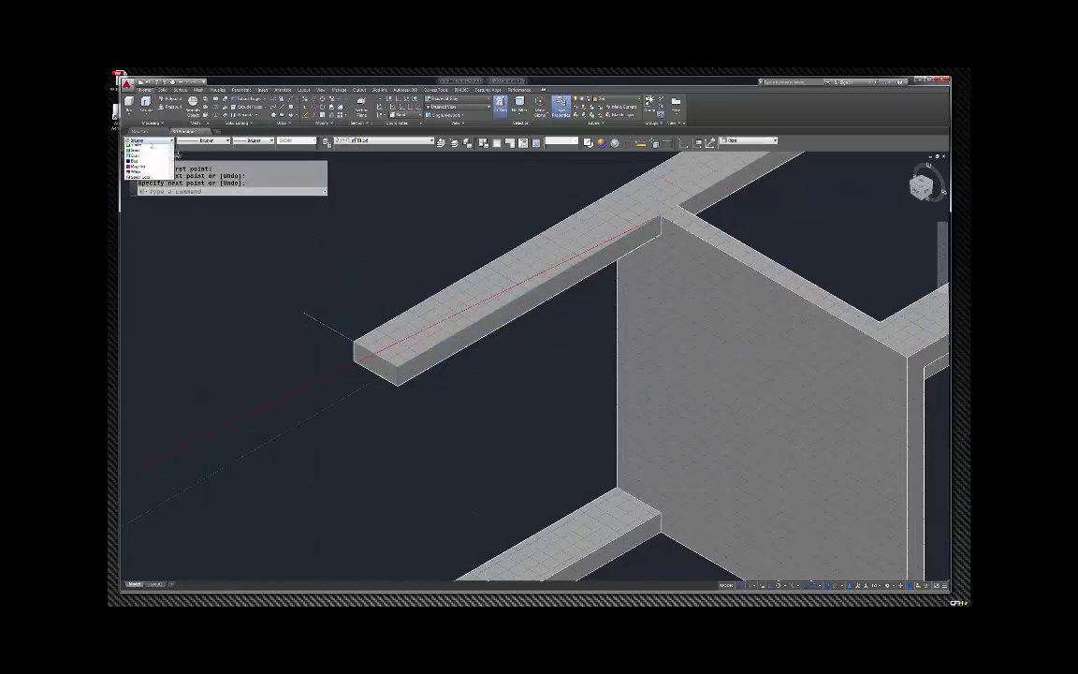
{"action": "left_click", "coordinate": [141, 158]}
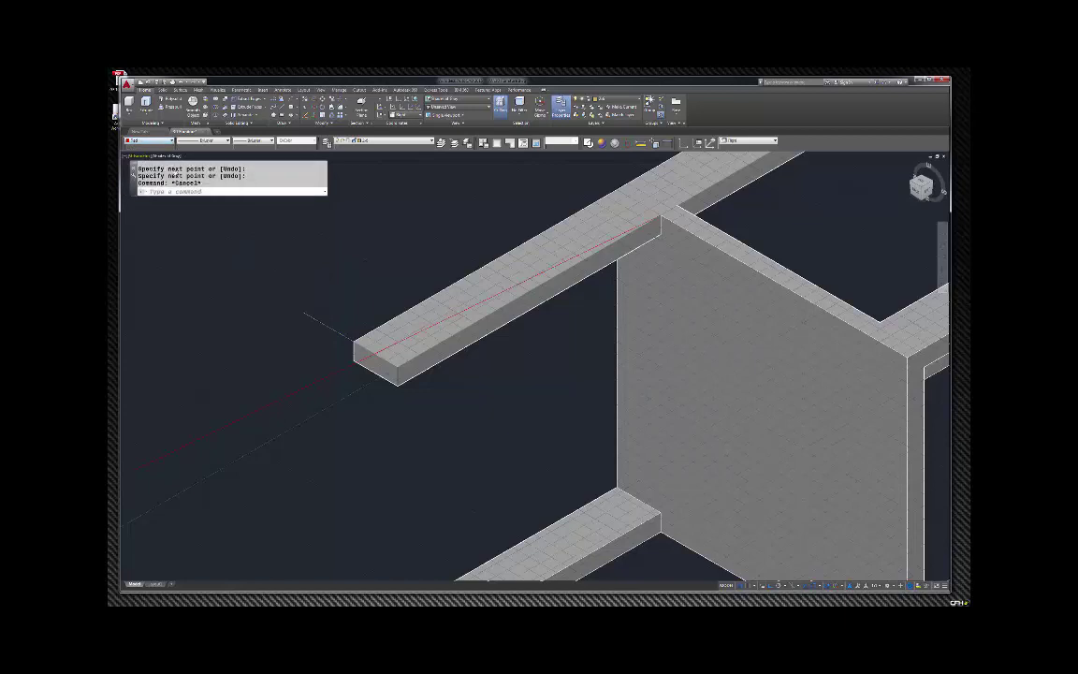
{"action": "left_click", "coordinate": [317, 319]}
{"action": "left_click", "coordinate": [161, 141]}
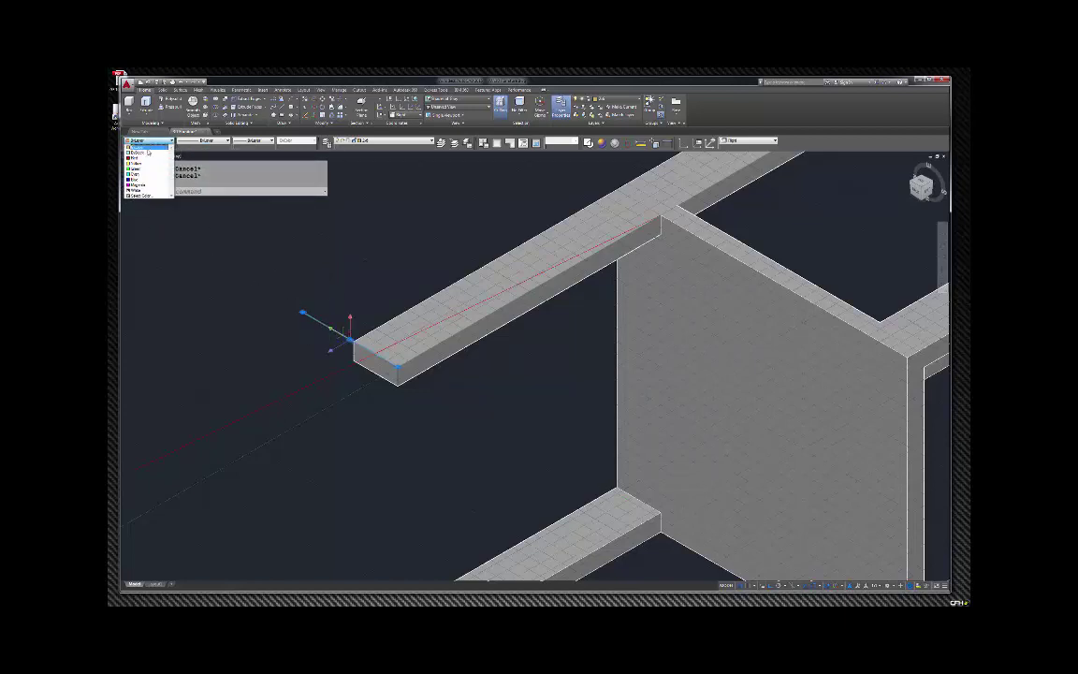
{"action": "left_click", "coordinate": [141, 158]}
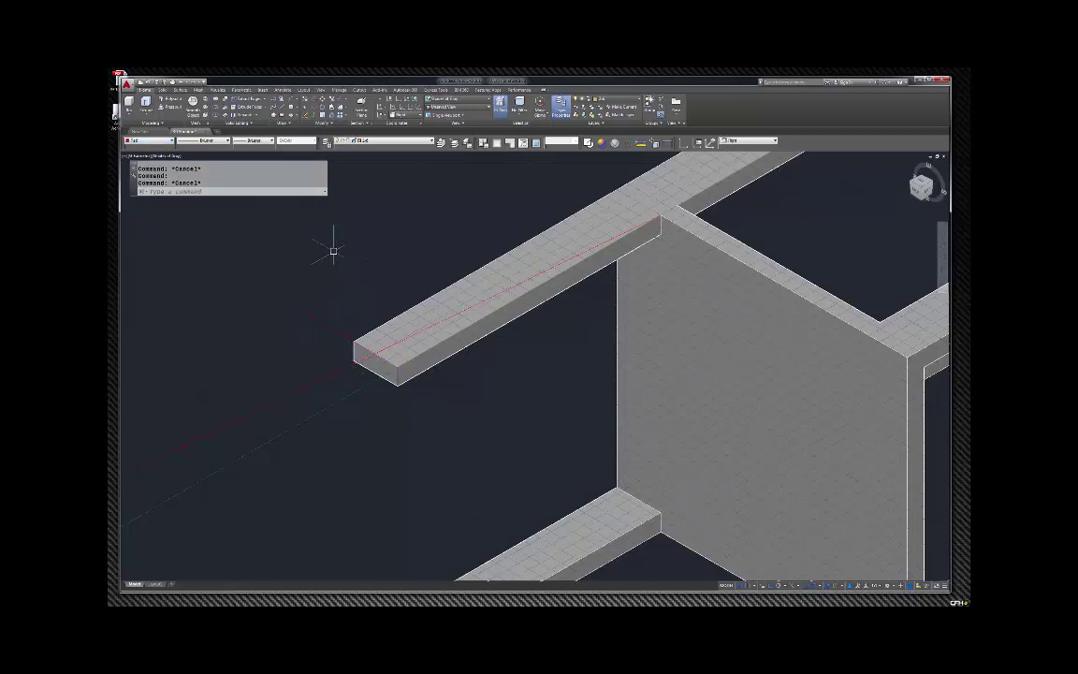
Step: Trim the sloped red line where it passes the post's top edge, and delete the helper line
{"action": "type", "text": "tr"}
{"action": "key", "text": "Return"}
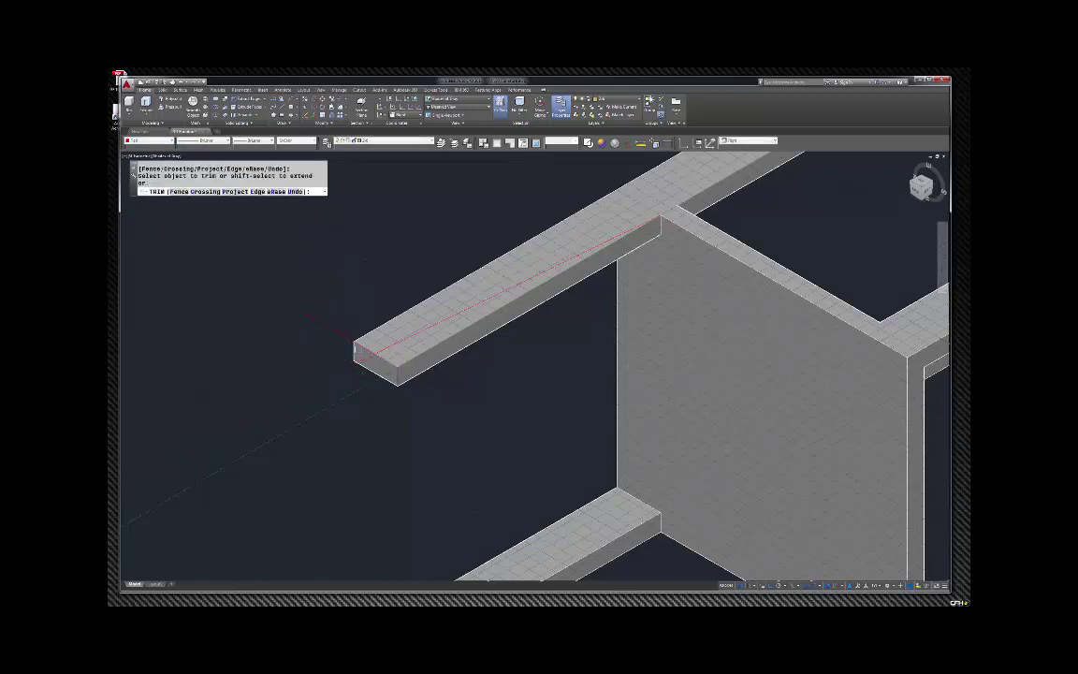
{"action": "key", "text": "Escape"}
{"action": "left_click", "coordinate": [311, 305]}
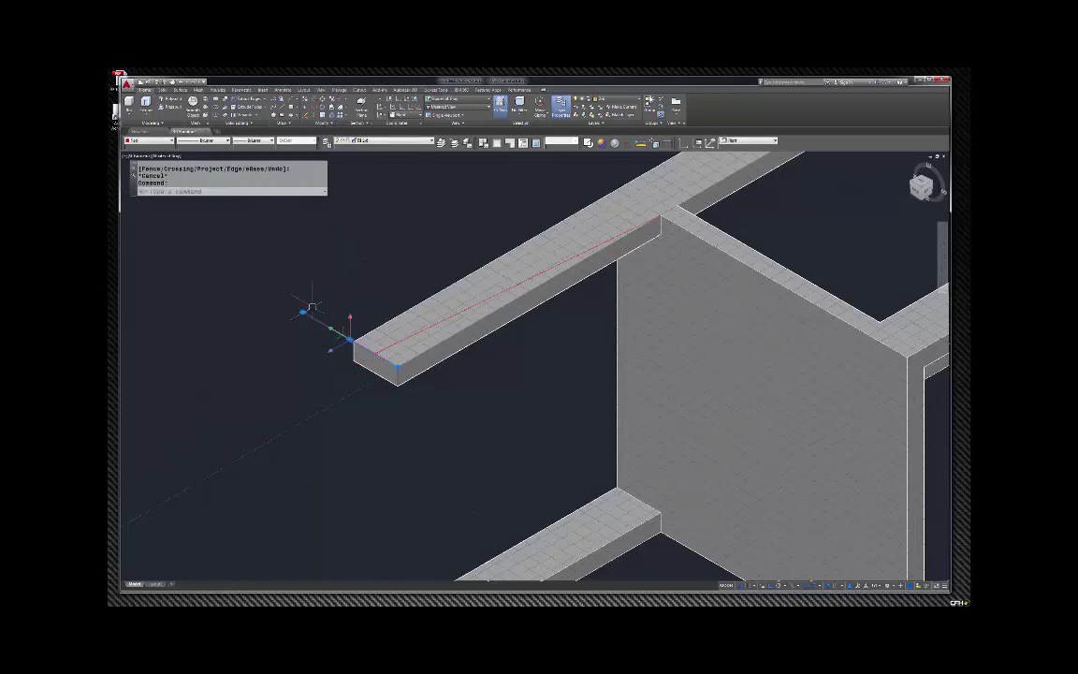
{"action": "key", "text": "Delete"}
Step: Draw a closed polyline around the post's side face behind the sloped line, from the post's top down to seat level
{"action": "scroll", "coordinate": [356, 337], "scroll_direction": "up", "scroll_amount": 5}
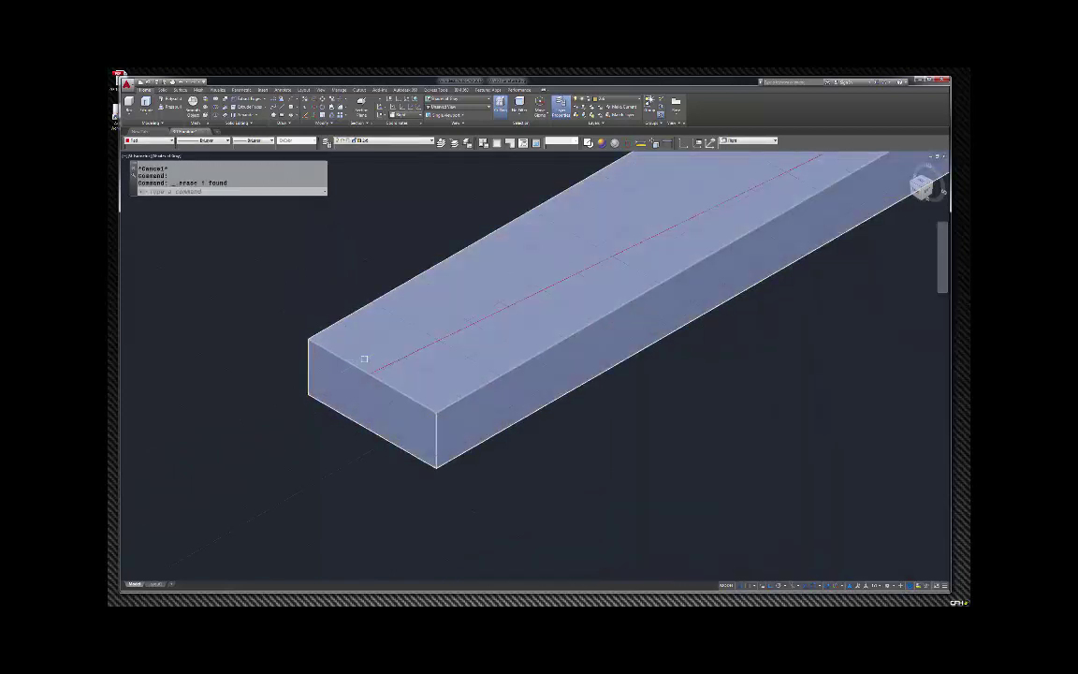
{"action": "left_click", "coordinate": [273, 100]}
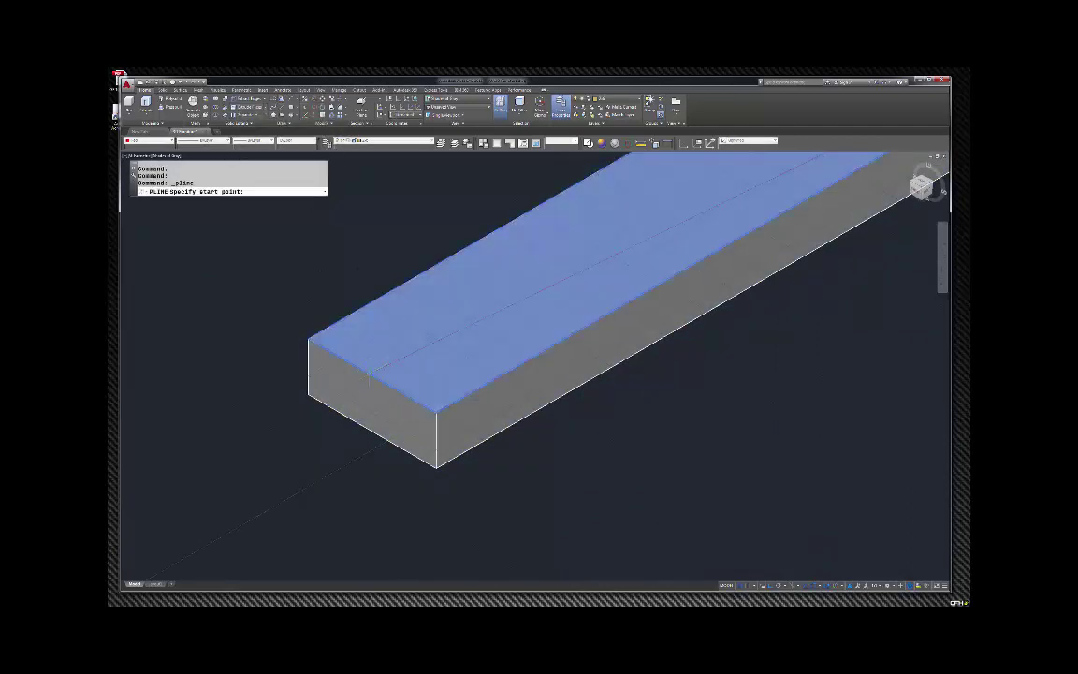
{"action": "left_click", "coordinate": [310, 339]}
{"action": "scroll", "coordinate": [309, 339], "scroll_direction": "down", "scroll_amount": 5}
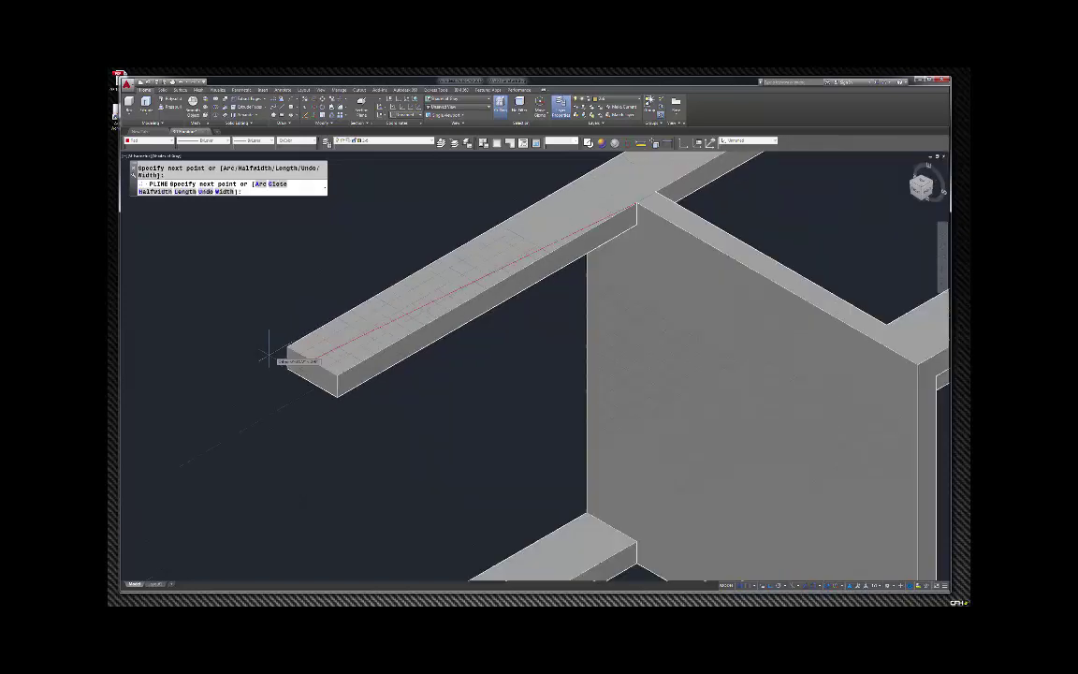
{"action": "left_click", "coordinate": [412, 298]}
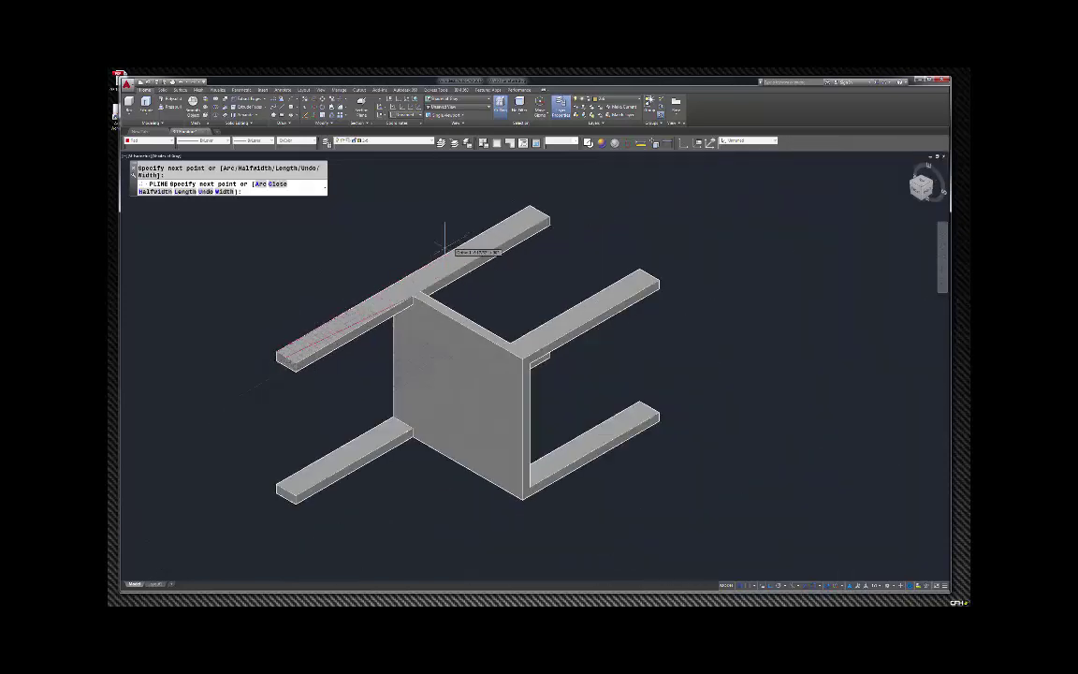
{"action": "scroll", "coordinate": [412, 286], "scroll_direction": "up", "scroll_amount": 5}
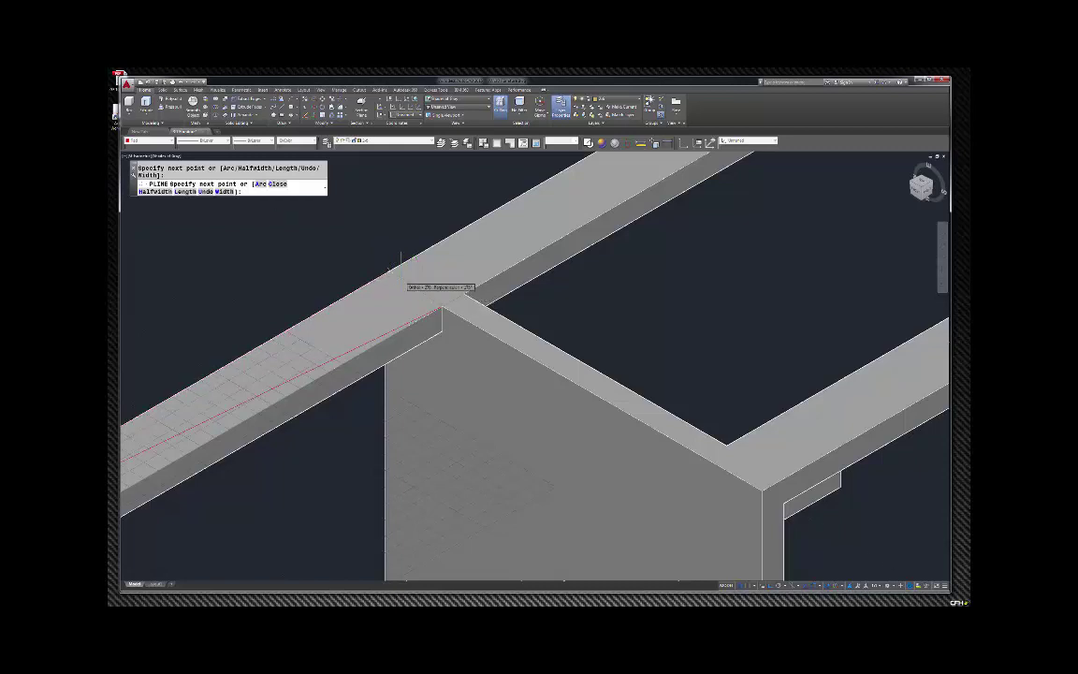
{"action": "left_click", "coordinate": [393, 273]}
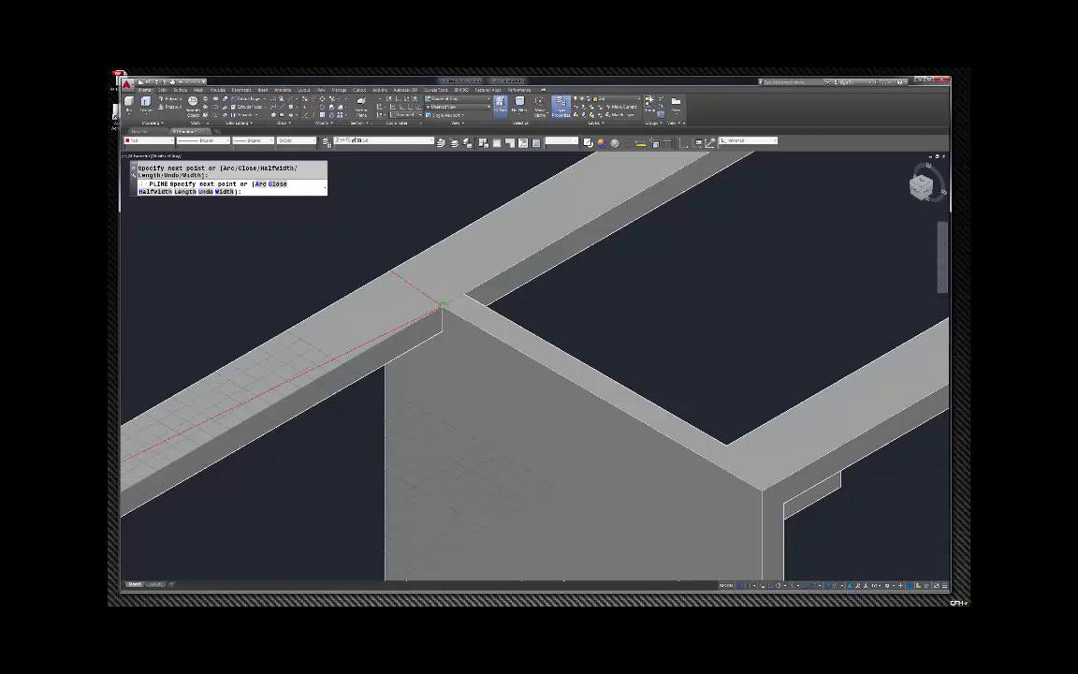
{"action": "key", "text": "Return"}
{"action": "scroll", "coordinate": [439, 305], "scroll_direction": "down", "scroll_amount": 5}
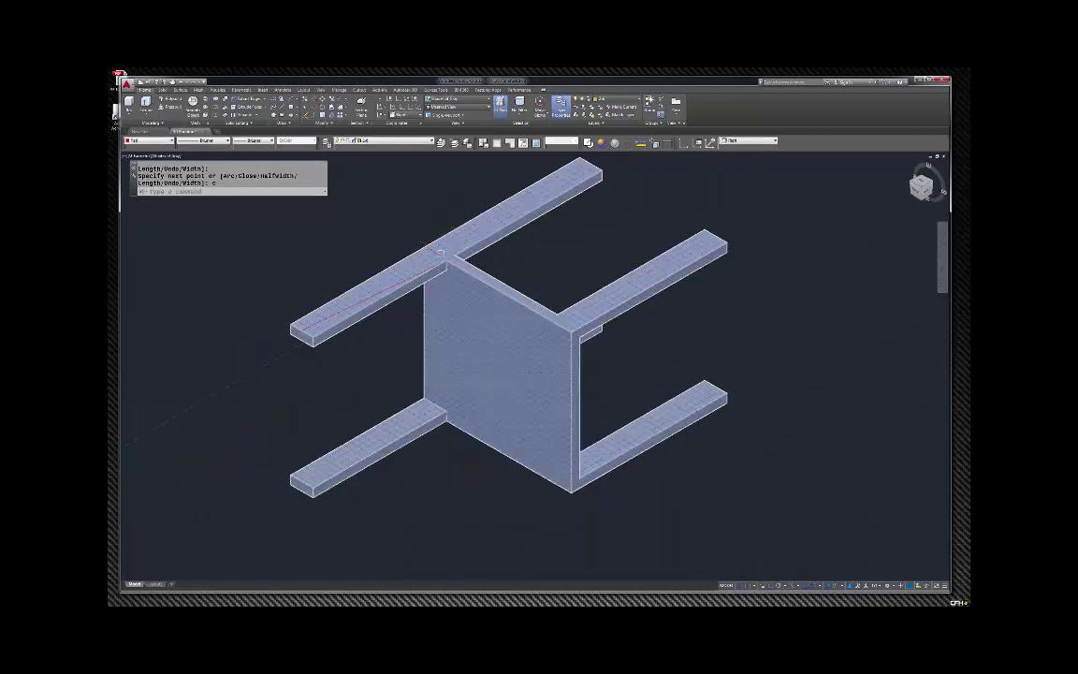
{"action": "key", "text": "Escape"}
{"action": "scroll", "coordinate": [345, 309], "scroll_direction": "up", "scroll_amount": 4}
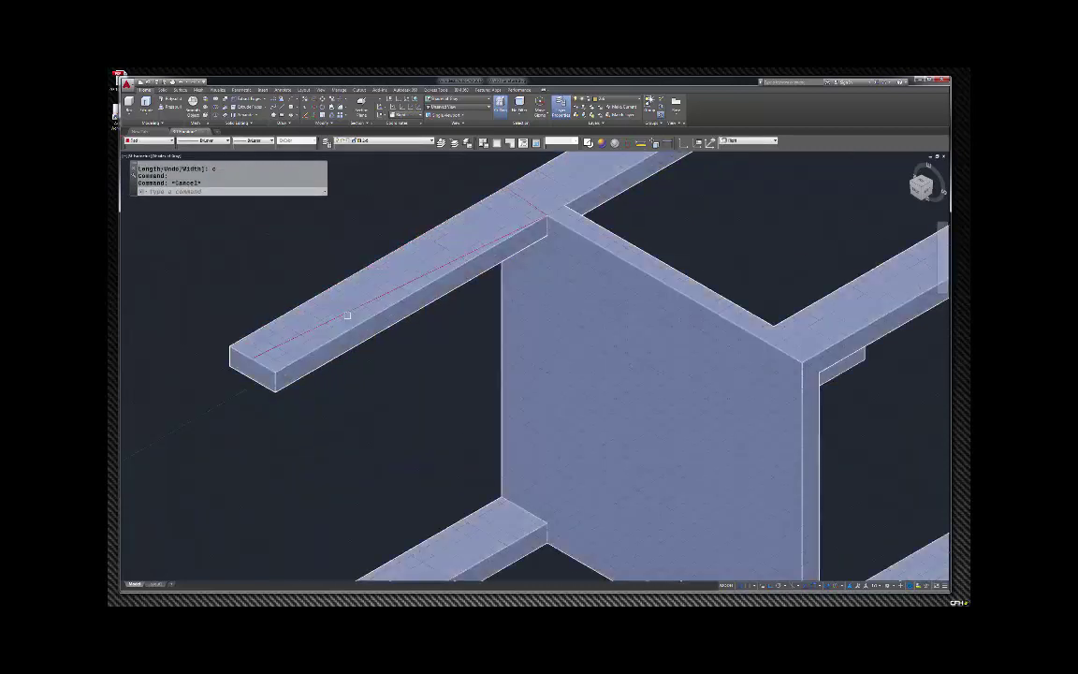
{"action": "left_click", "coordinate": [346, 311]}
{"action": "key", "text": "Escape"}
{"action": "left_click", "coordinate": [374, 292]}
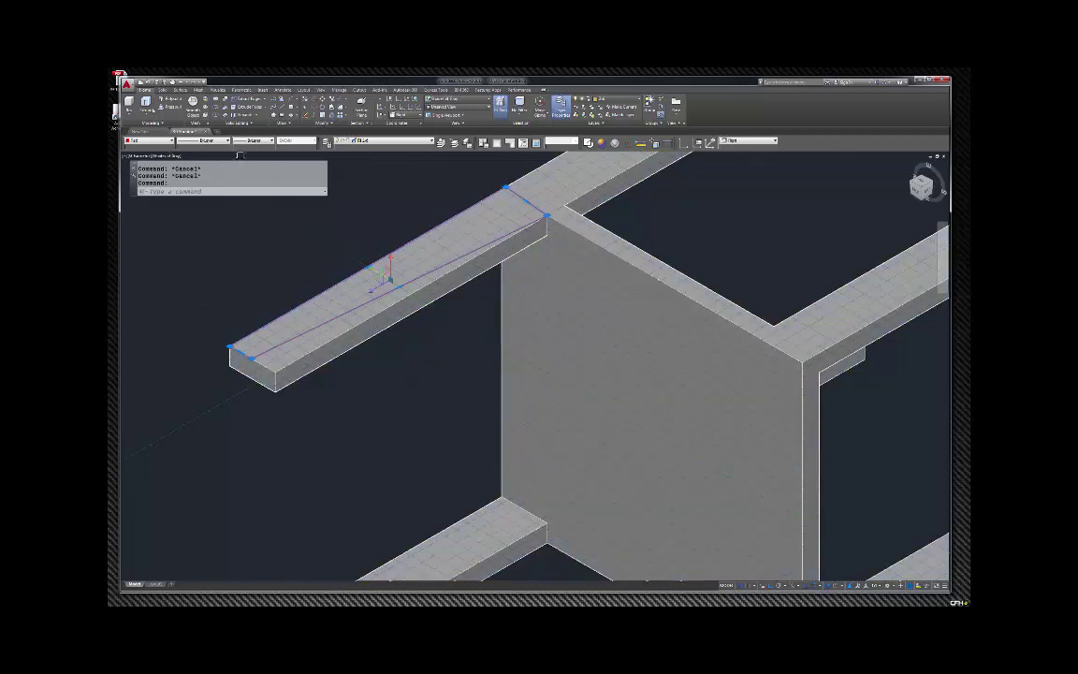
{"action": "key", "text": "Escape"}
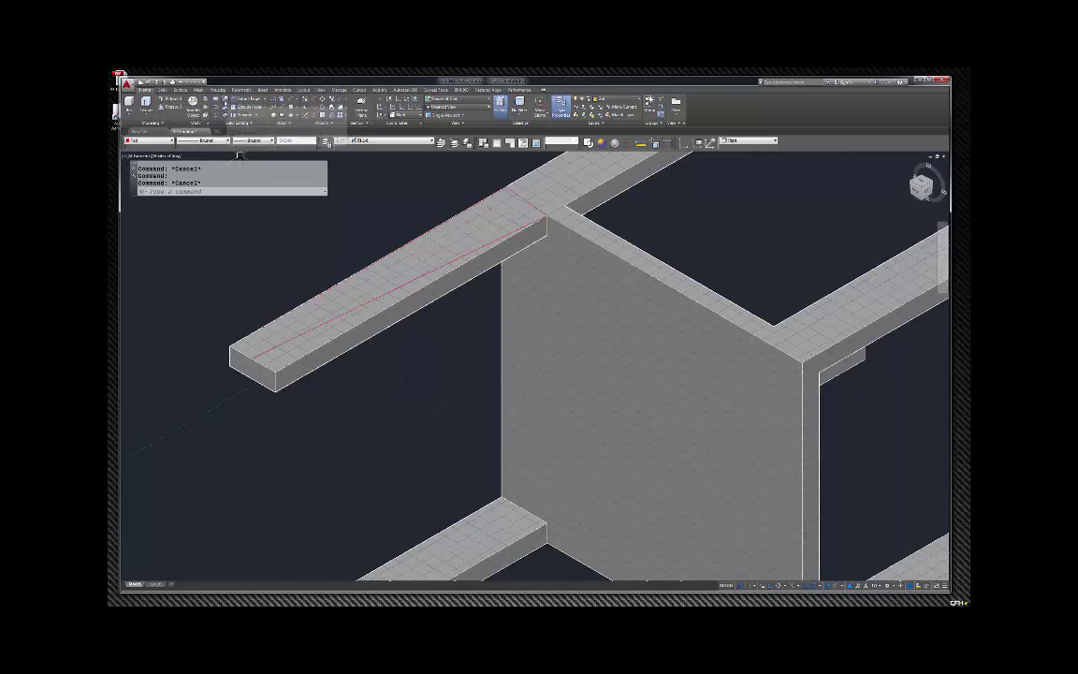
Step: Try to outline the wedge of the back post's side face in front of the sloped line with a polyline along the front edge
{"action": "left_click", "coordinate": [273, 99]}
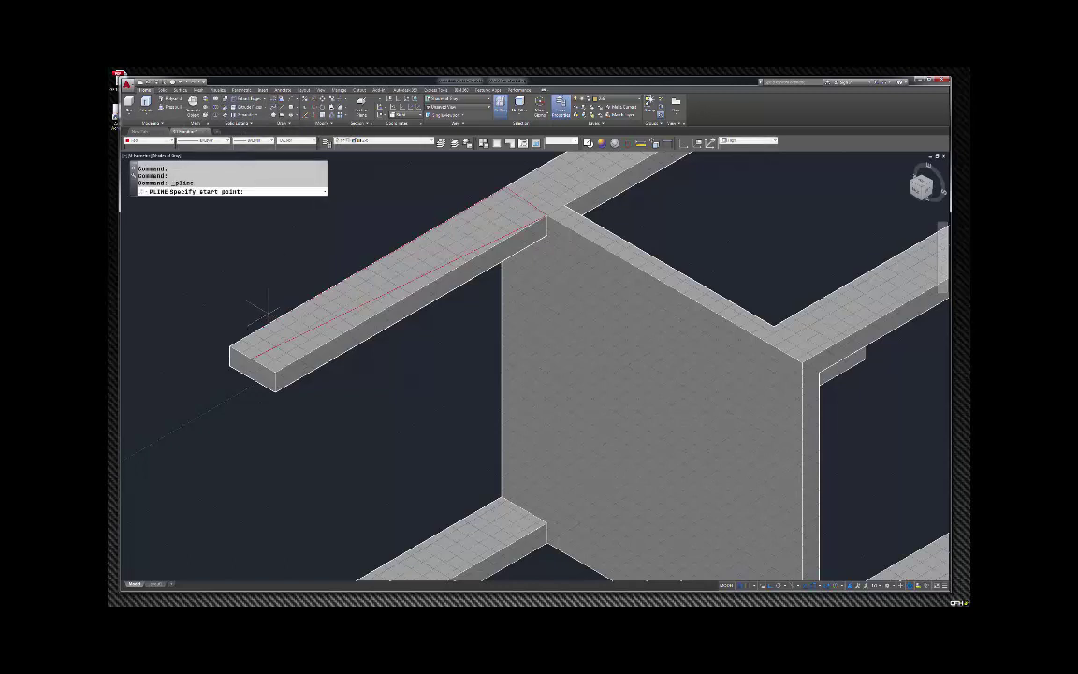
{"action": "left_click", "coordinate": [275, 372]}
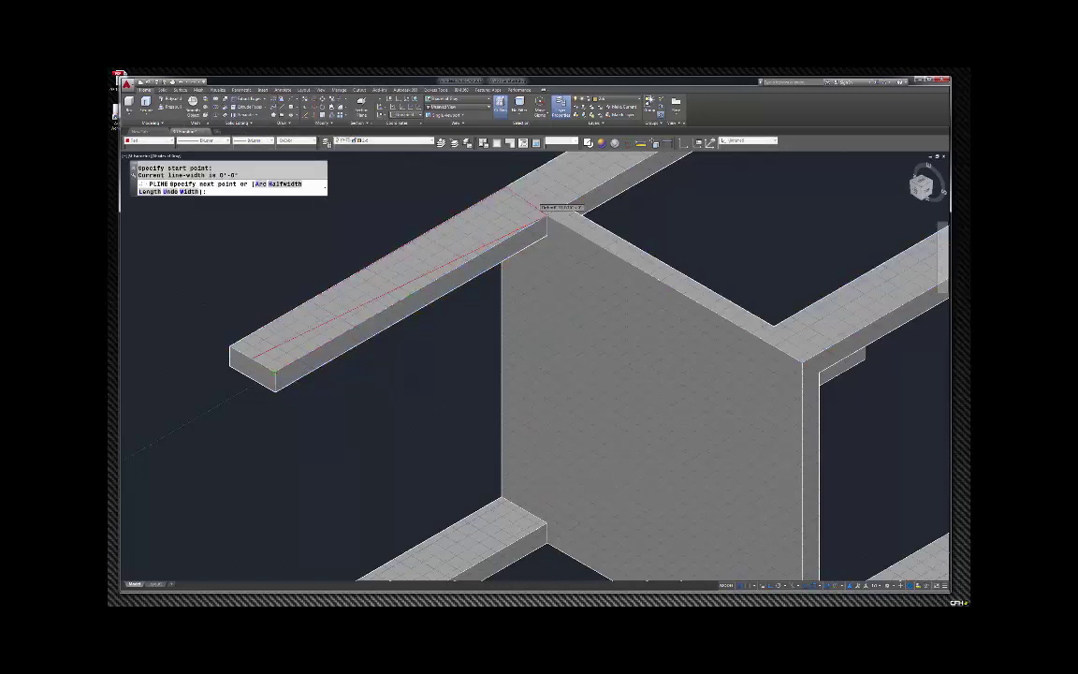
{"action": "left_click", "coordinate": [545, 217]}
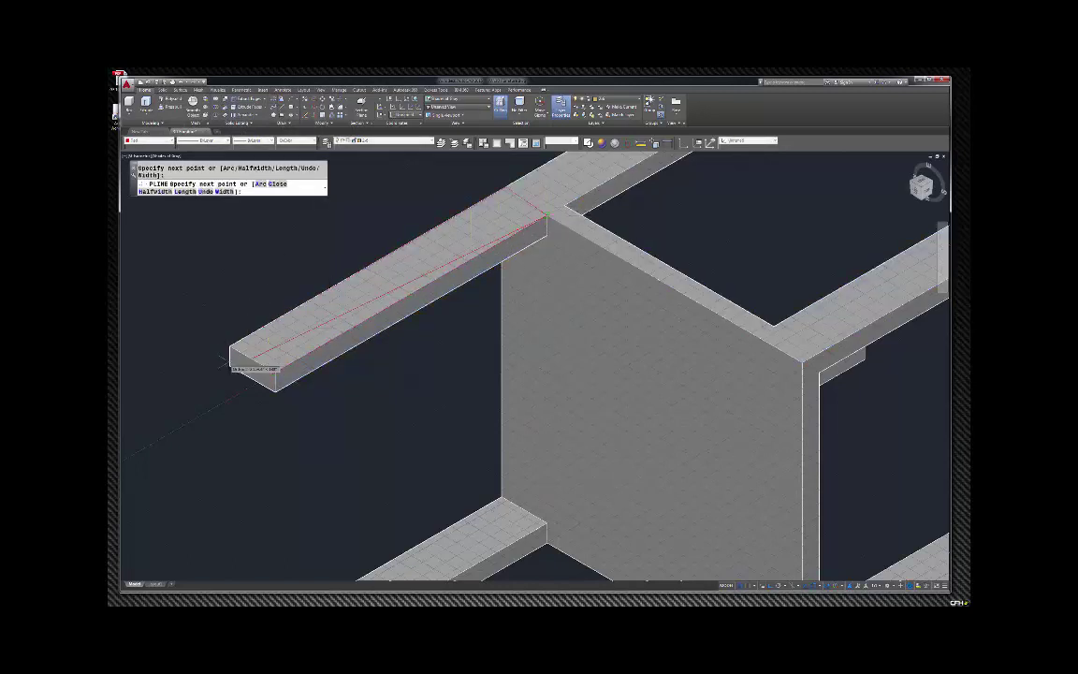
{"action": "scroll", "coordinate": [245, 347], "scroll_direction": "up", "scroll_amount": 4}
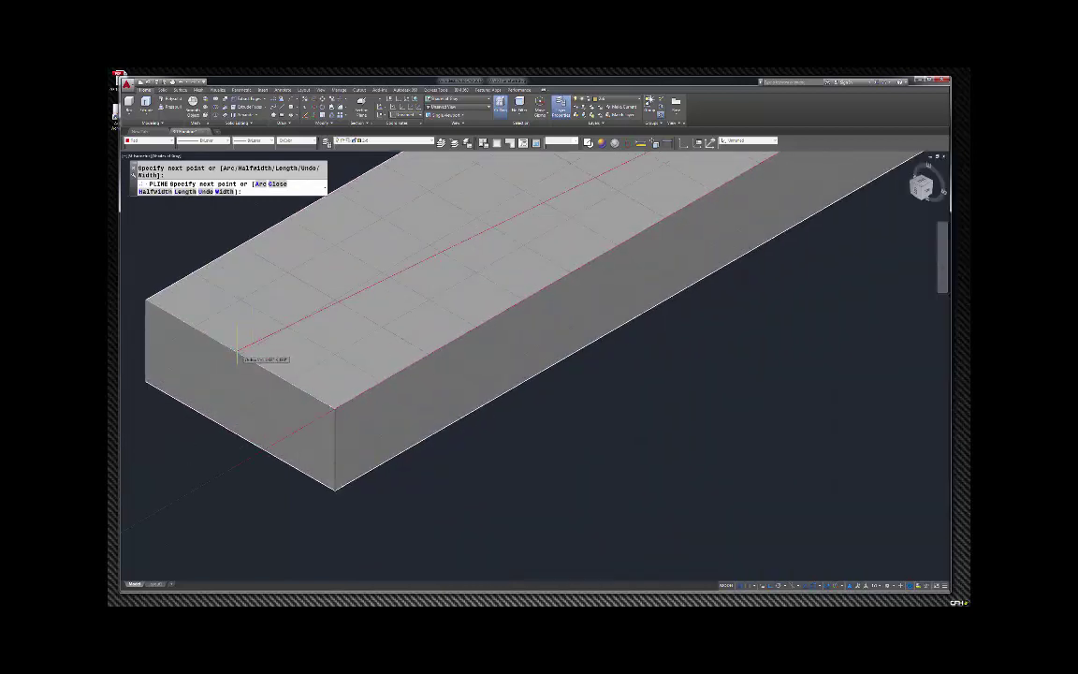
{"action": "scroll", "coordinate": [241, 350], "scroll_direction": "up", "scroll_amount": 2}
{"action": "scroll", "coordinate": [242, 354], "scroll_direction": "up", "scroll_amount": 1}
{"action": "scroll", "coordinate": [249, 352], "scroll_direction": "down", "scroll_amount": 2}
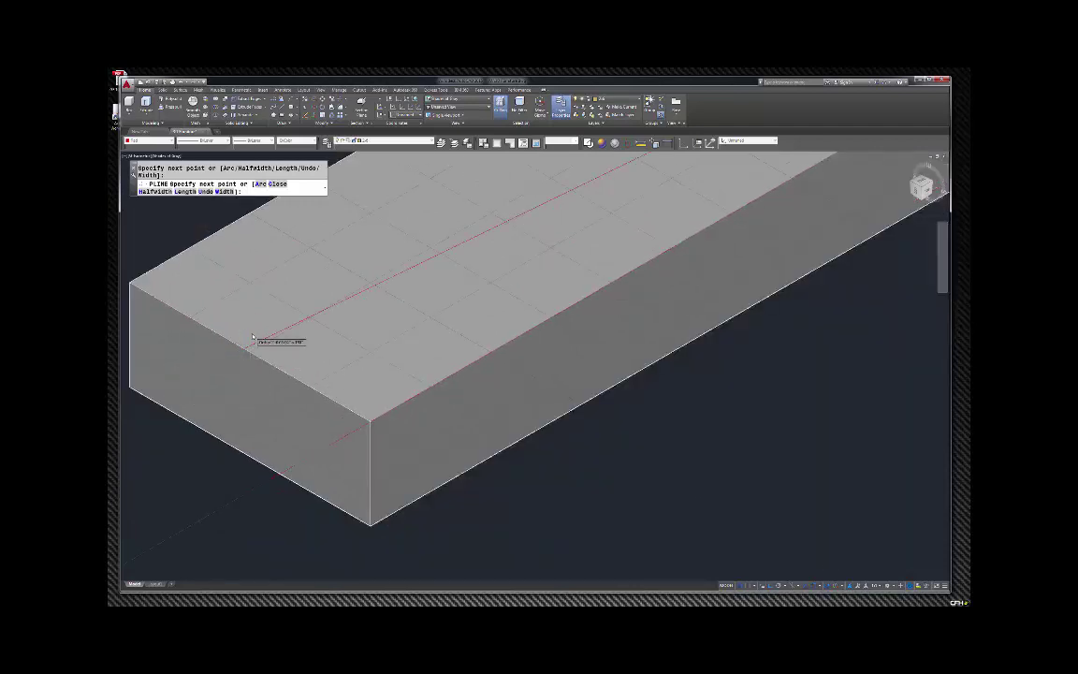
{"action": "right_click", "coordinate": [253, 335], "text": "shift"}
{"action": "left_click", "coordinate": [271, 381]}
{"action": "scroll", "coordinate": [246, 337], "scroll_direction": "down", "scroll_amount": 5}
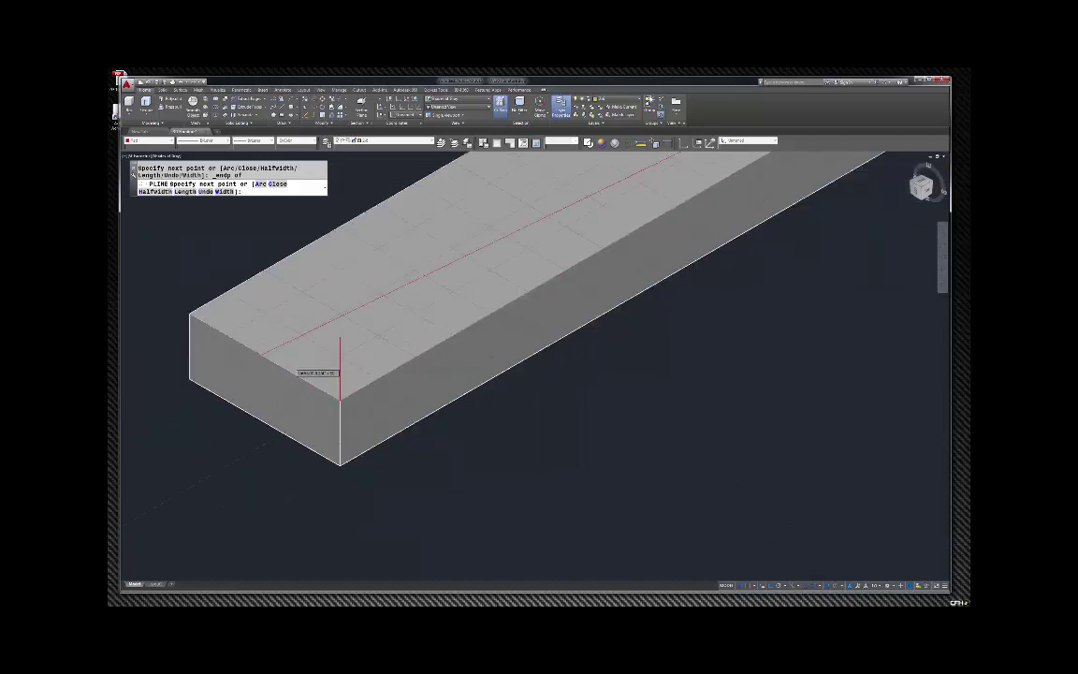
{"action": "key", "text": "Escape"}
{"action": "scroll", "coordinate": [426, 415], "scroll_direction": "down", "scroll_amount": 5}
{"action": "scroll", "coordinate": [518, 378], "scroll_direction": "up", "scroll_amount": 5}
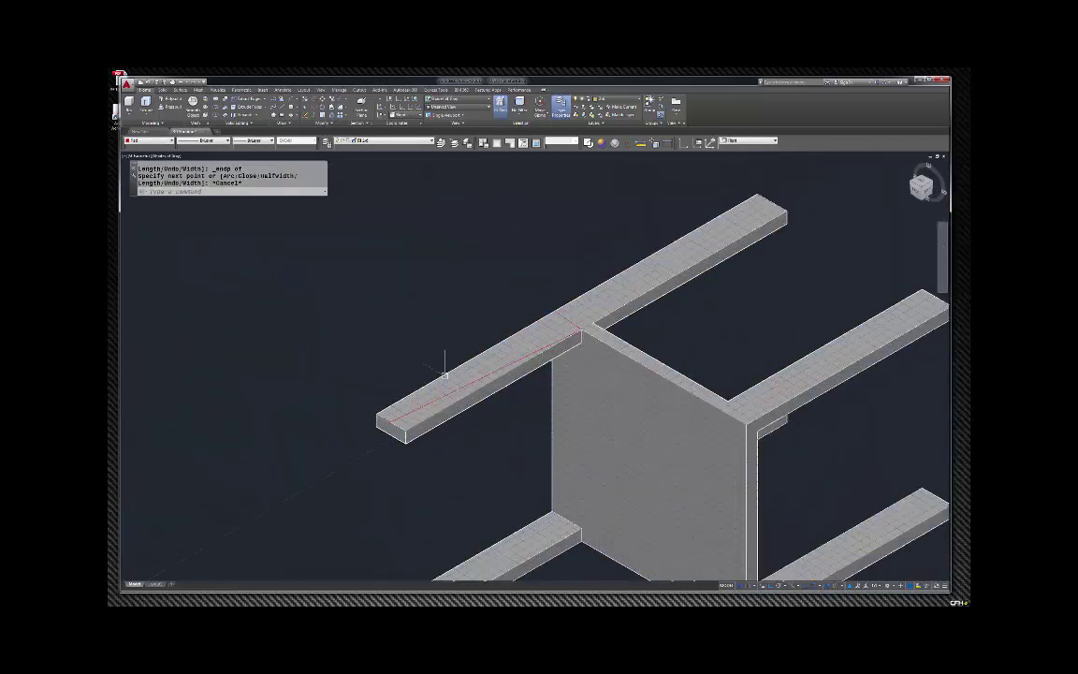
{"action": "key", "text": "Escape"}
Step: Delete the single sloped line on the back post's side face, keeping the closed polyline
{"action": "scroll", "coordinate": [518, 378], "scroll_direction": "up", "scroll_amount": 3}
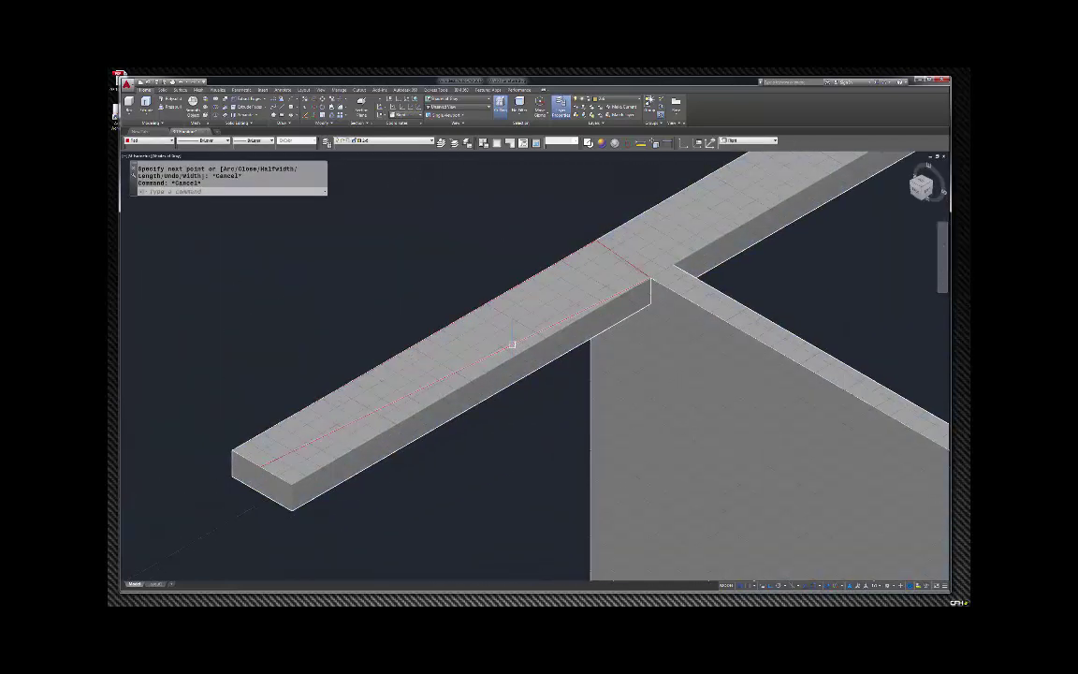
{"action": "left_click", "coordinate": [512, 344]}
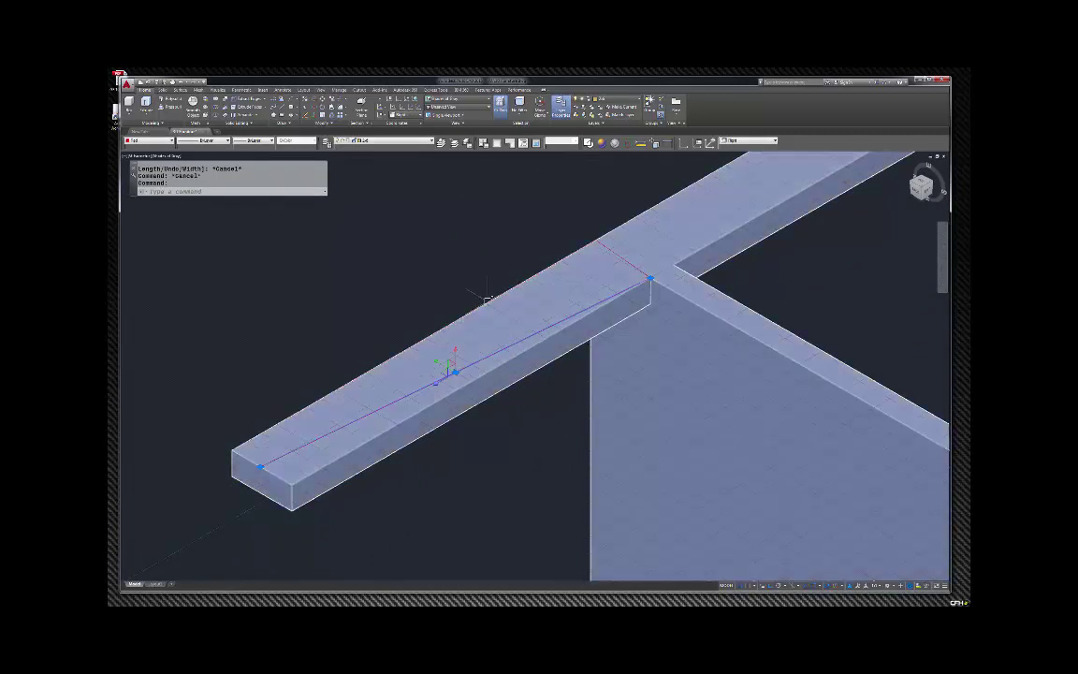
{"action": "key", "text": "Delete"}
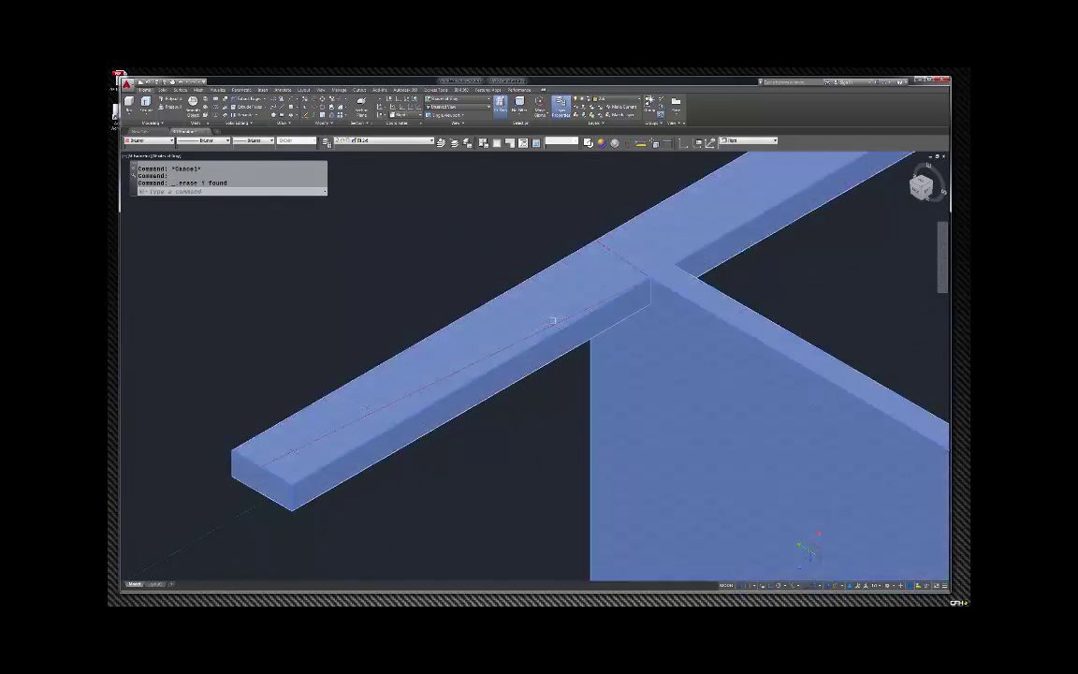
{"action": "key", "text": "Escape"}
{"action": "key", "text": "Escape"}
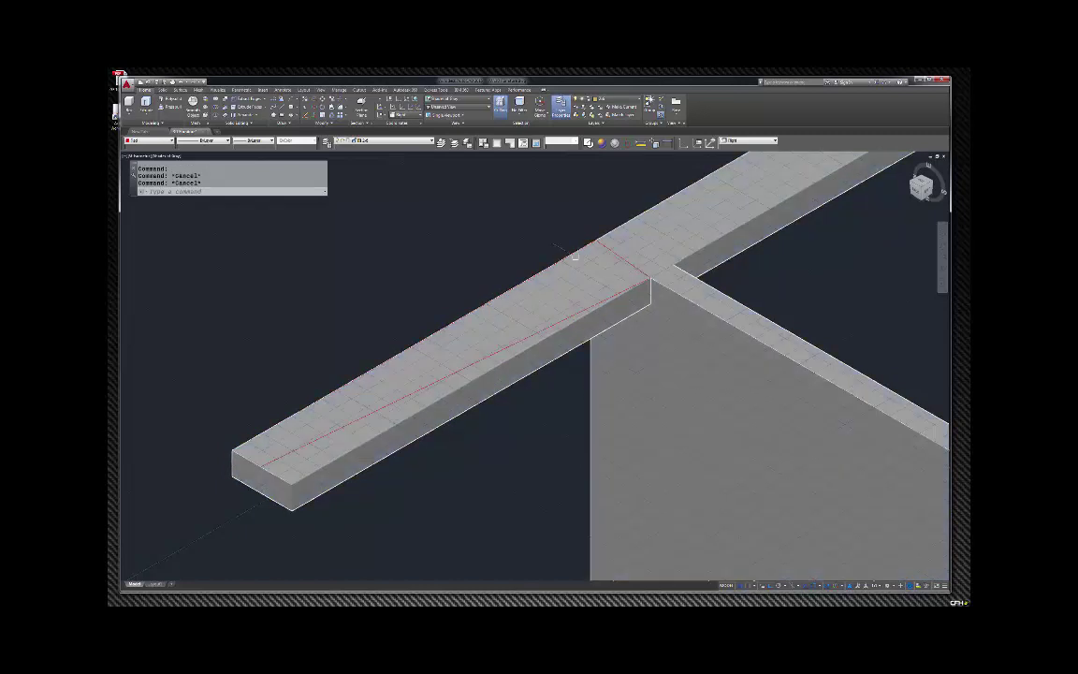
Step: Stretch the closed polyline's two rear corners onto the post's front corners at the top and seat level, forming a narrow wedge profile
{"action": "left_click", "coordinate": [594, 238]}
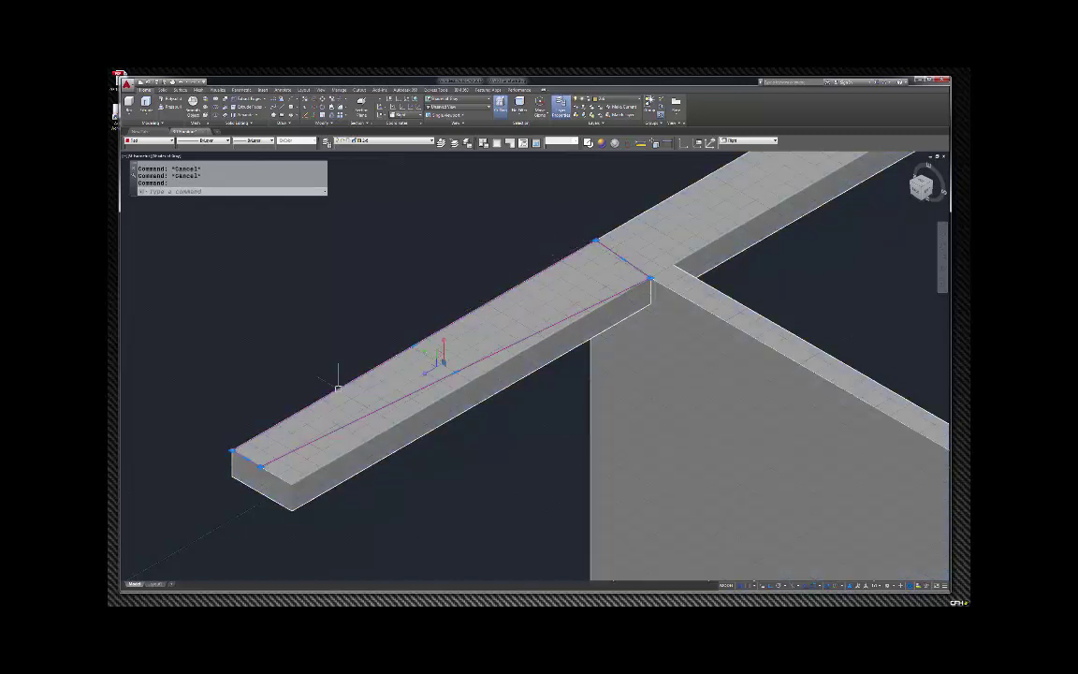
{"action": "left_click", "coordinate": [232, 452]}
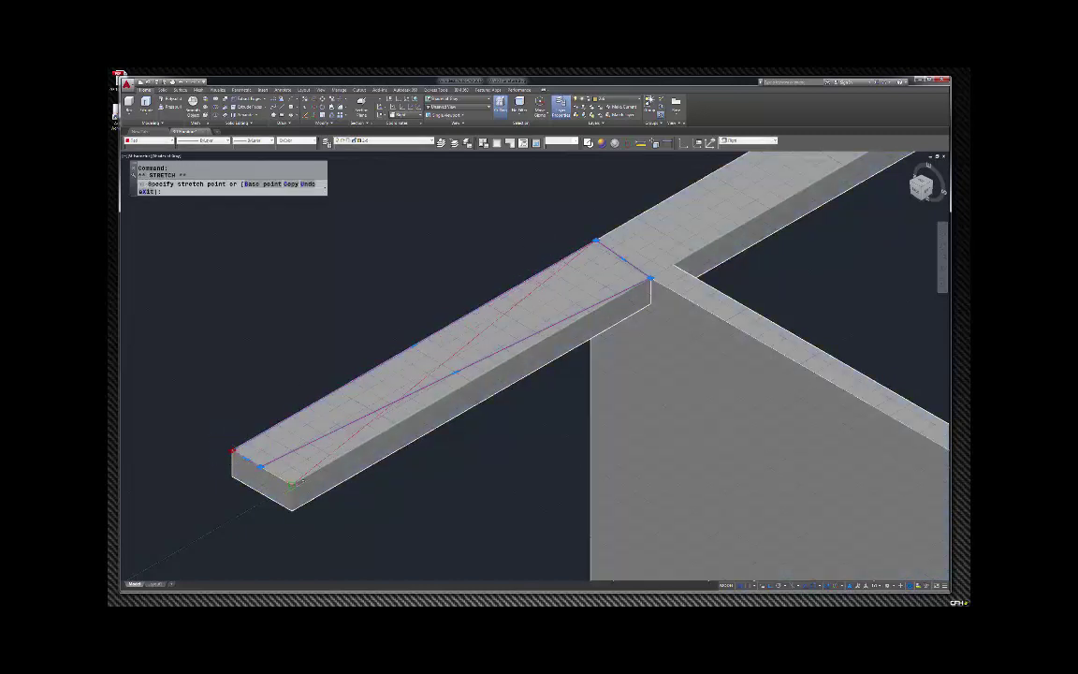
{"action": "left_click", "coordinate": [293, 483]}
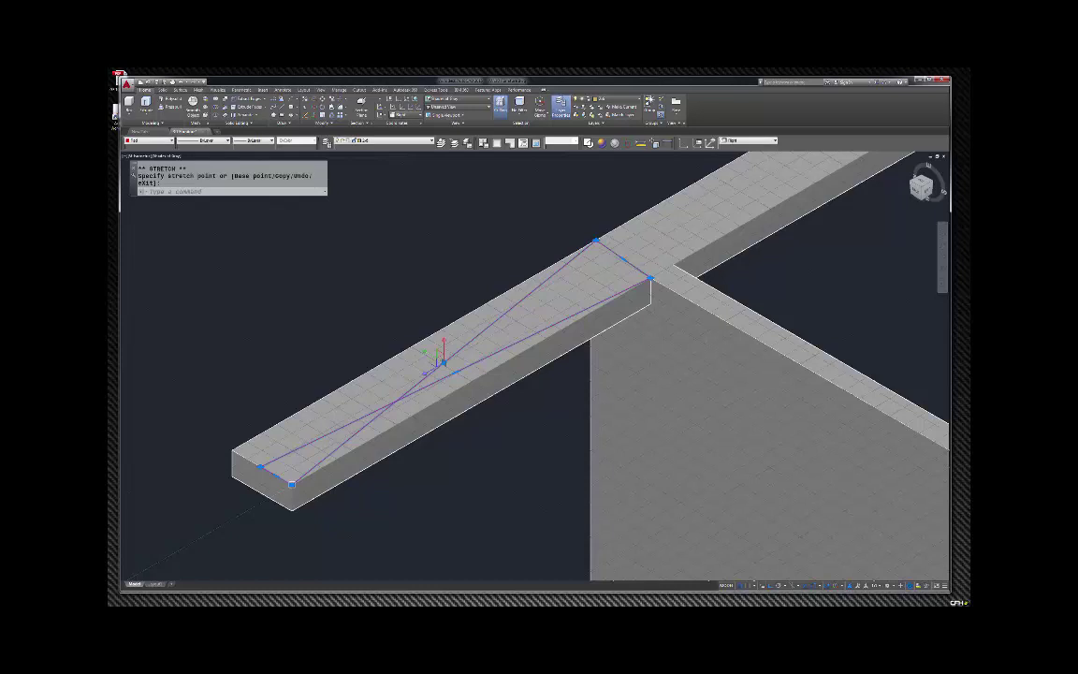
{"action": "left_click", "coordinate": [594, 242]}
{"action": "left_click", "coordinate": [650, 278]}
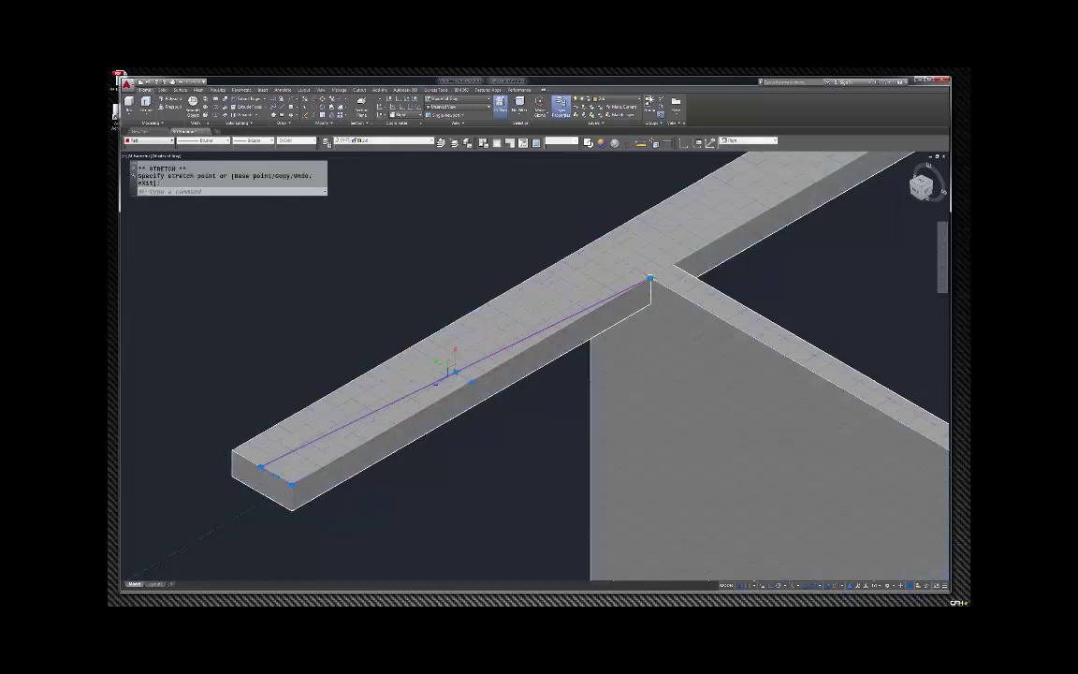
{"action": "key", "text": "Escape"}
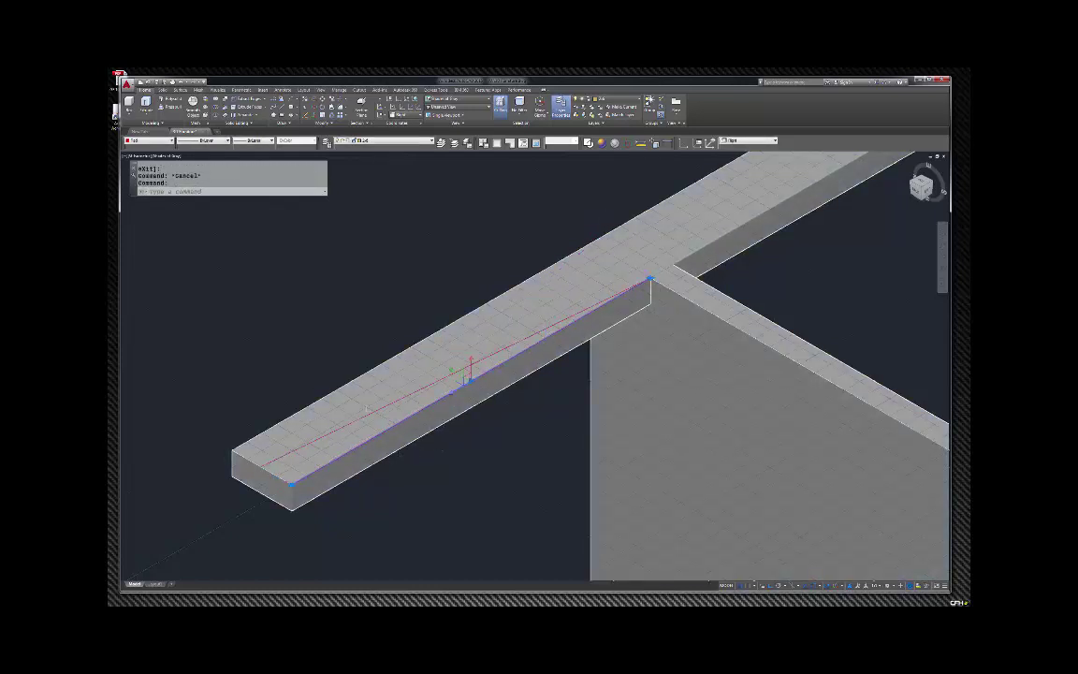
{"action": "key", "text": "Escape"}
Step: Extrude the wedge profile as a solid across the chair's width so it extends past the opposite back post
{"action": "scroll", "coordinate": [361, 308], "scroll_direction": "down", "scroll_amount": 5}
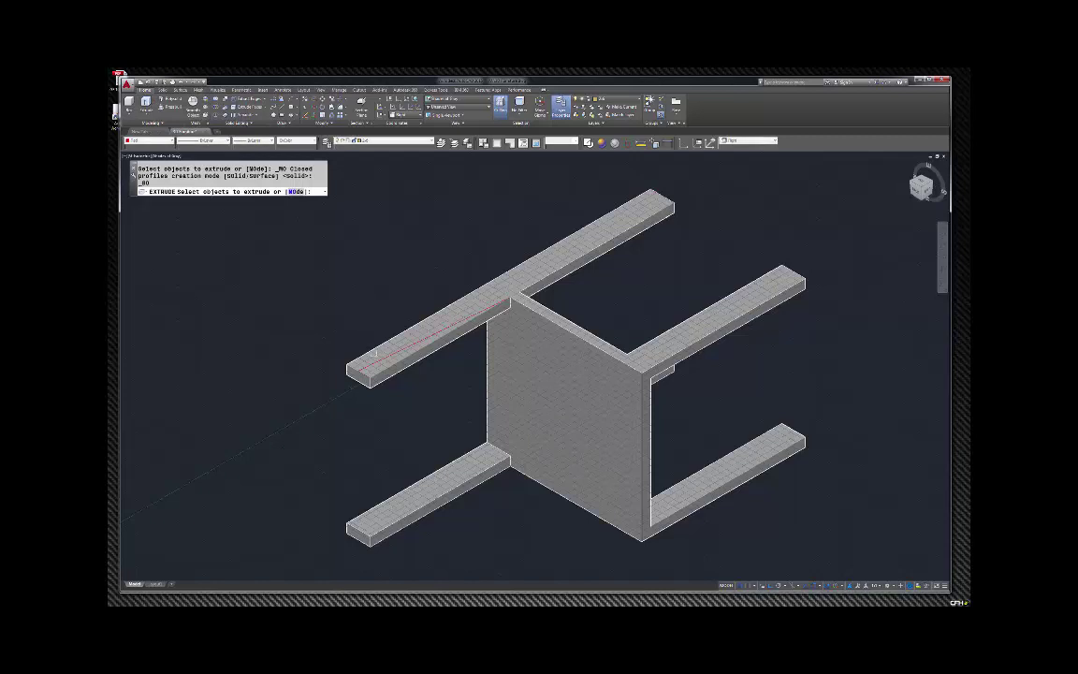
{"action": "scroll", "coordinate": [373, 355], "scroll_direction": "up", "scroll_amount": 3}
{"action": "left_click", "coordinate": [373, 358]}
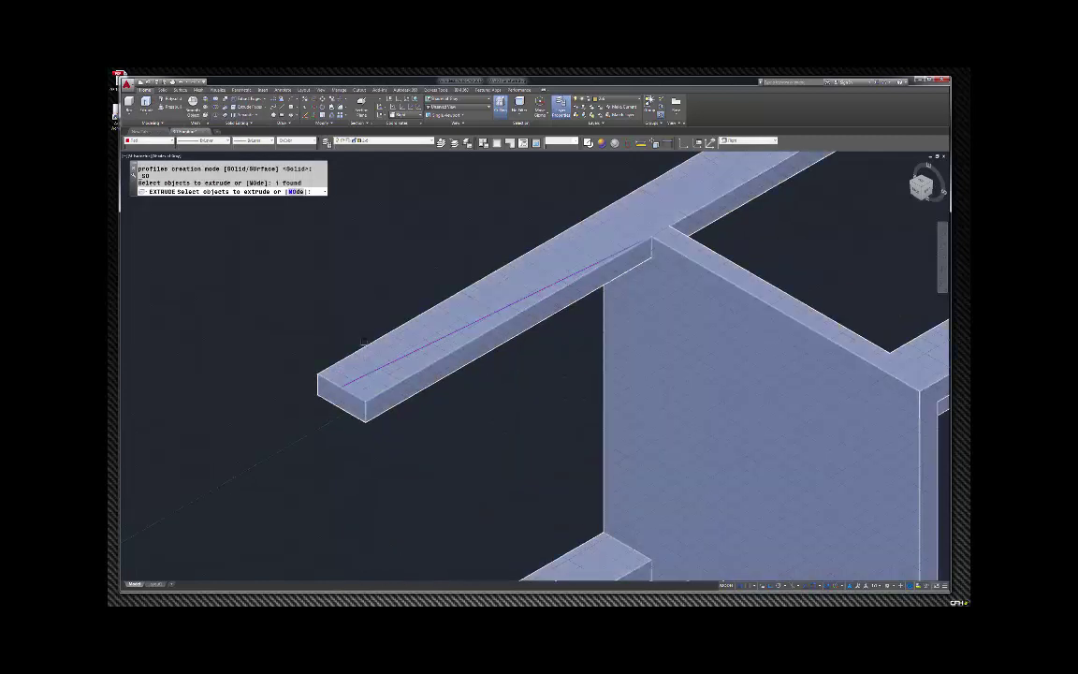
{"action": "scroll", "coordinate": [368, 374], "scroll_direction": "down", "scroll_amount": 4}
{"action": "key", "text": "Return"}
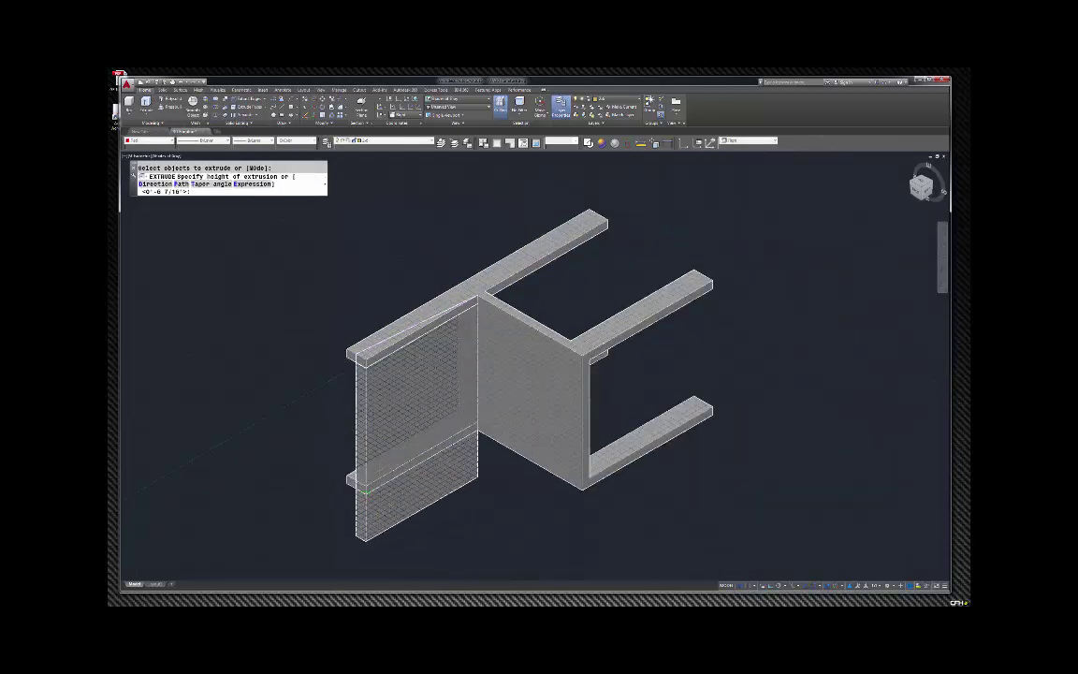
{"action": "left_click", "coordinate": [347, 468]}
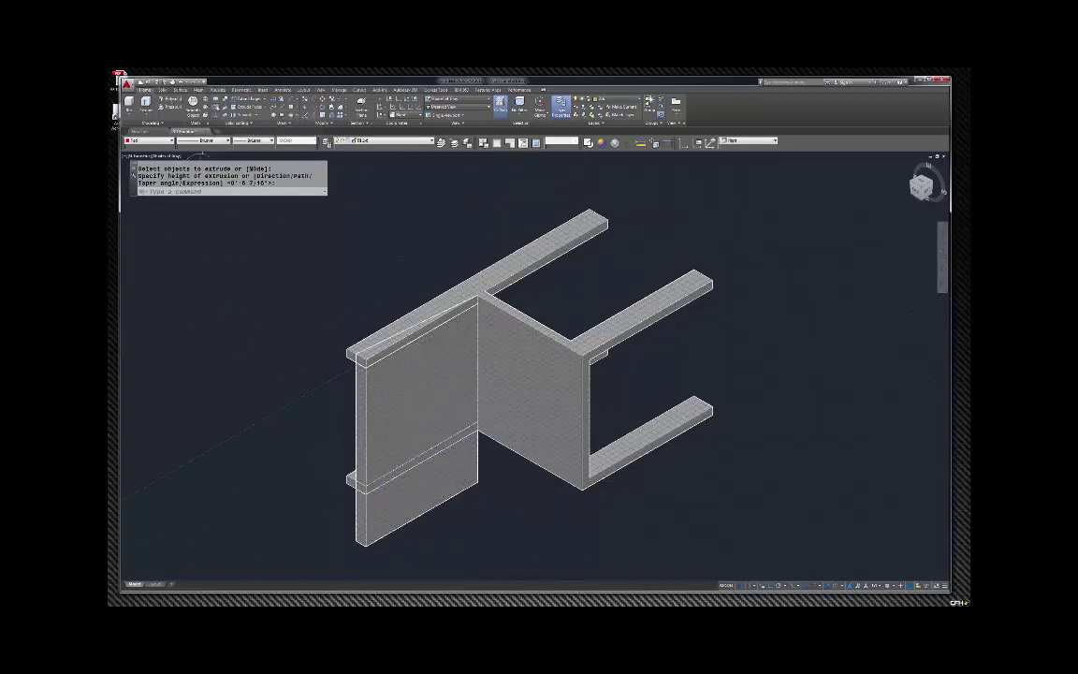
Step: Subtract the extruded wedge from the chair solid to taper both back posts
{"action": "left_click", "coordinate": [239, 98]}
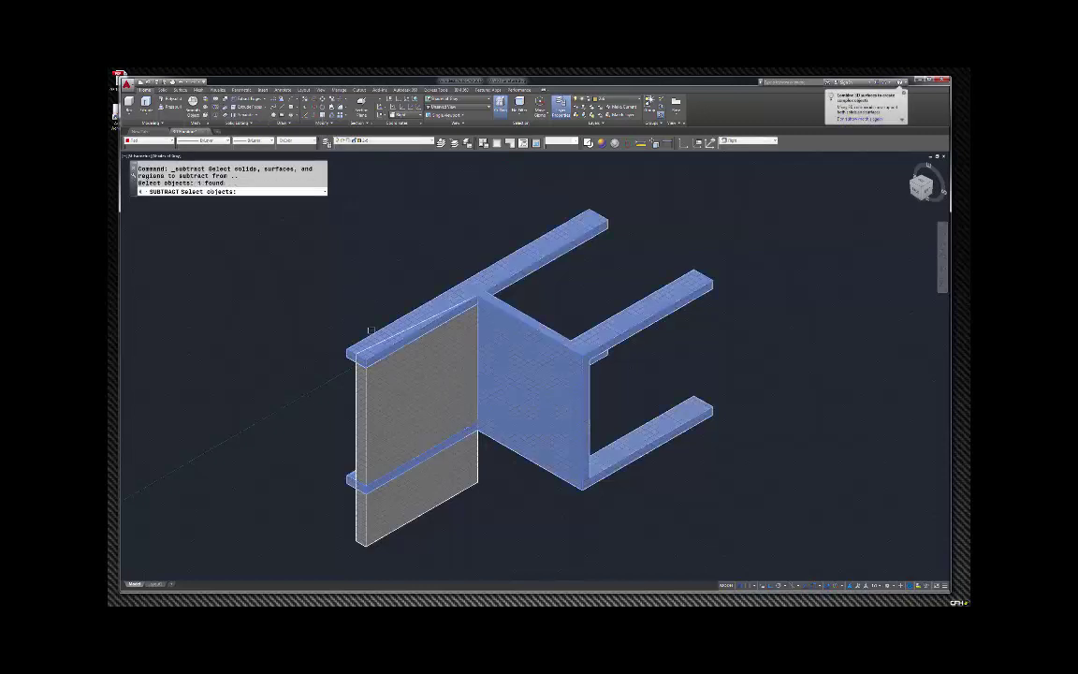
{"action": "left_click", "coordinate": [358, 367]}
{"action": "key", "text": "Return"}
{"action": "left_click", "coordinate": [356, 387]}
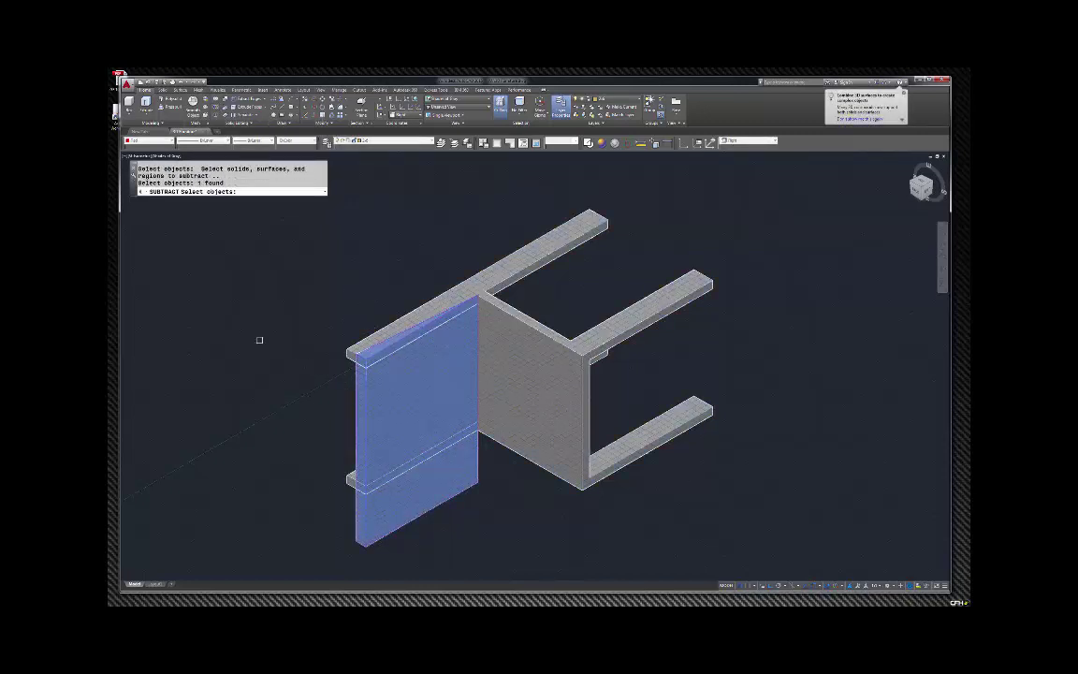
{"action": "key", "text": "Return"}
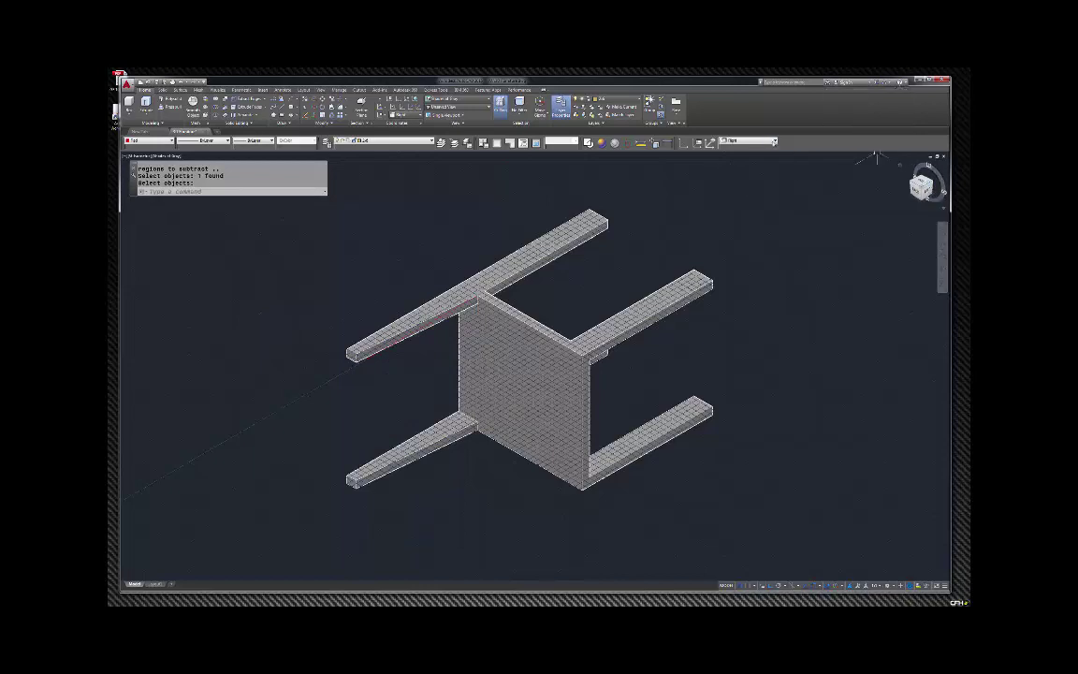
Step: Restore the World UCS and show the whole upright chair in an isometric view facing the sloped fronts of the back posts
{"action": "left_click", "coordinate": [763, 141]}
{"action": "left_click", "coordinate": [739, 158]}
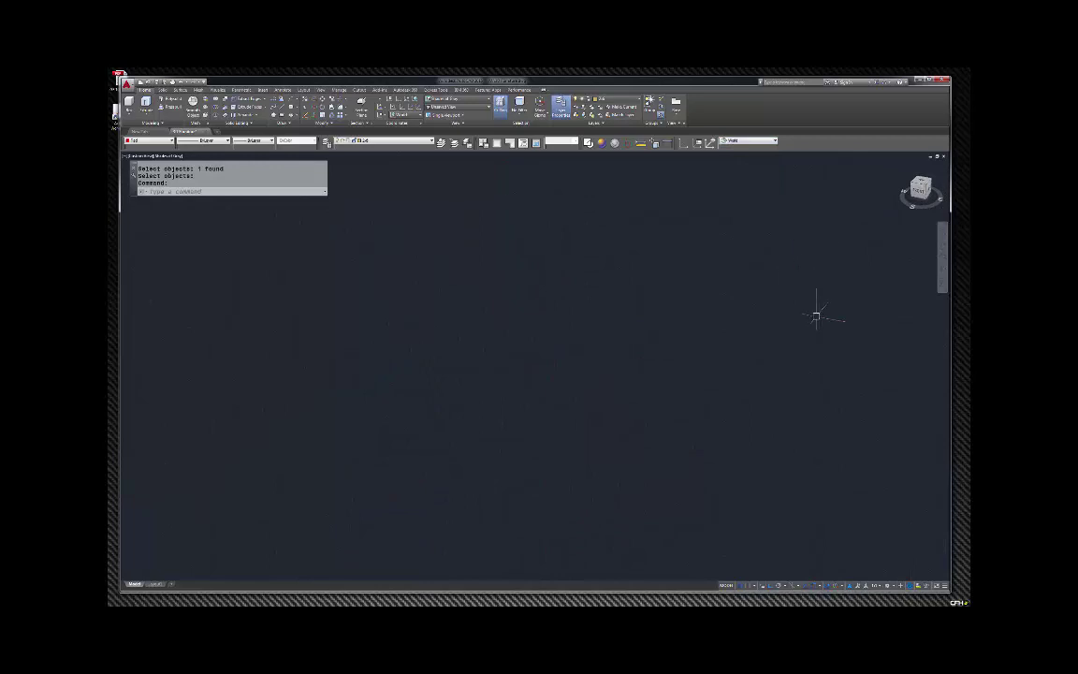
{"action": "type", "text": "z"}
{"action": "key", "text": "Return"}
{"action": "key", "text": "Return"}
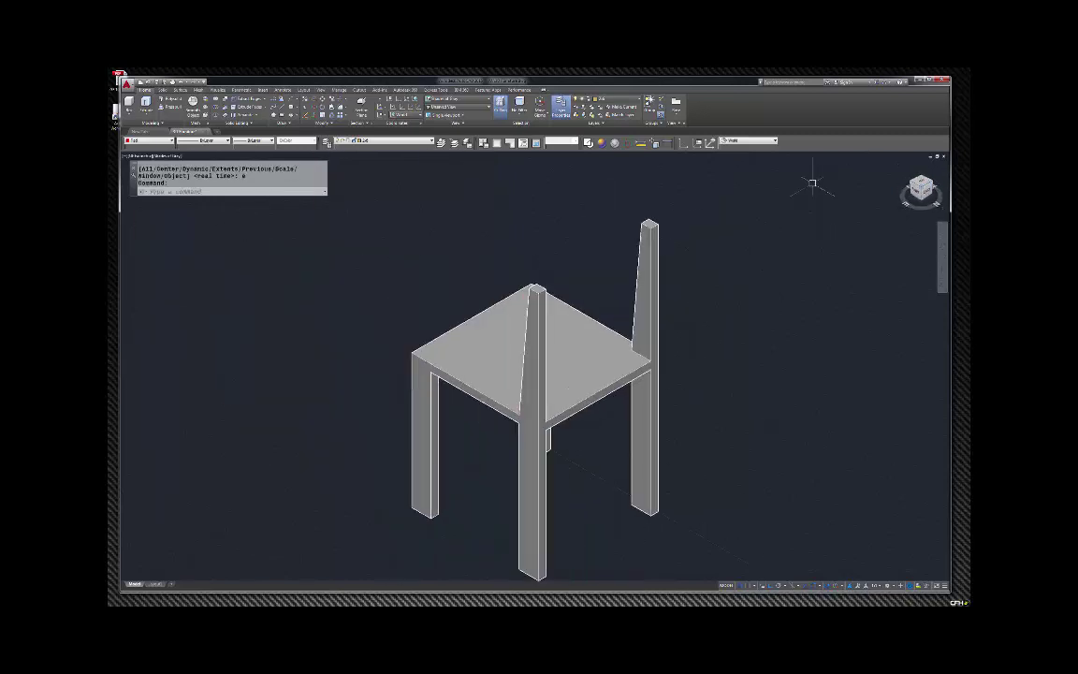
{"action": "key", "text": "Escape"}
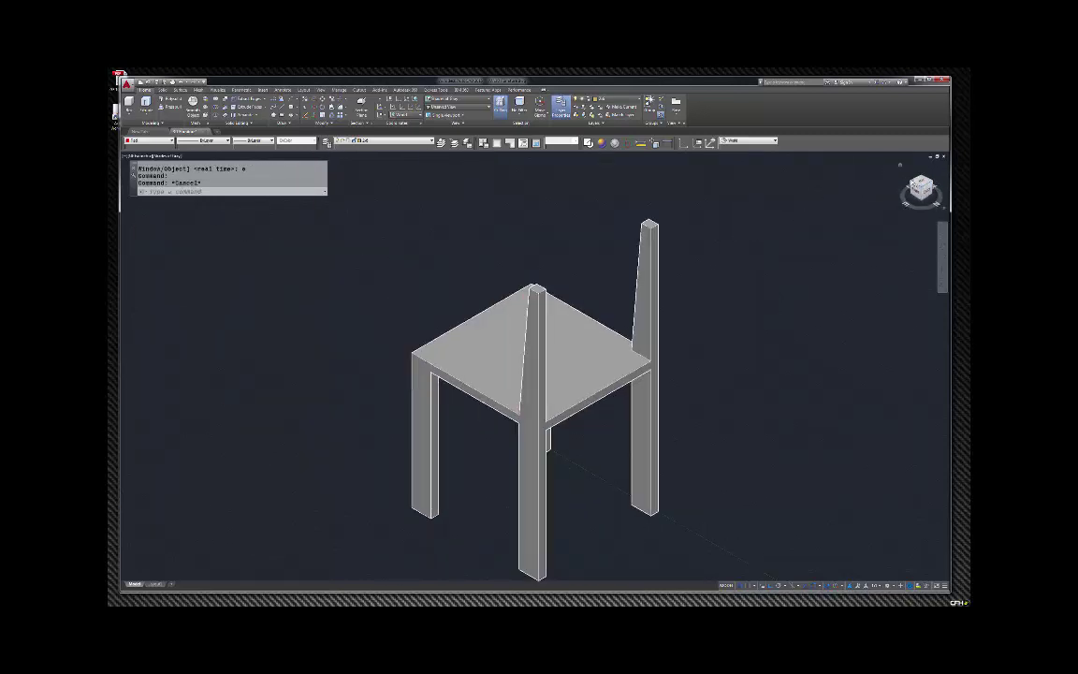
{"action": "left_click", "coordinate": [901, 166]}
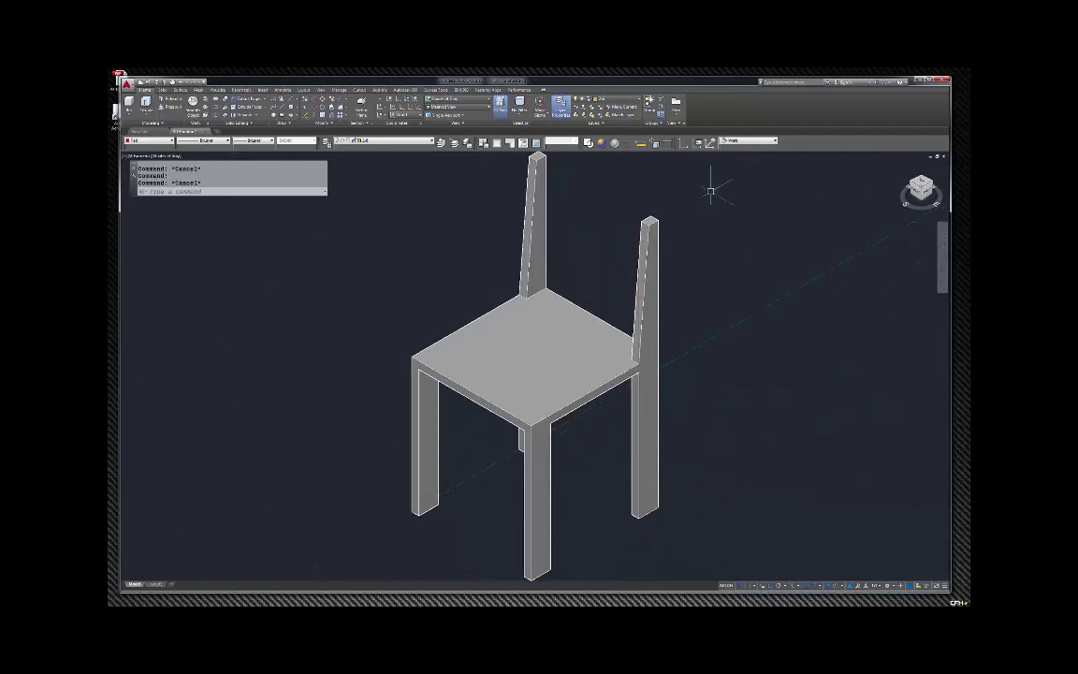
{"action": "scroll", "coordinate": [555, 200], "scroll_direction": "down", "scroll_amount": 2}
{"action": "scroll", "coordinate": [496, 192], "scroll_direction": "up", "scroll_amount": 3}
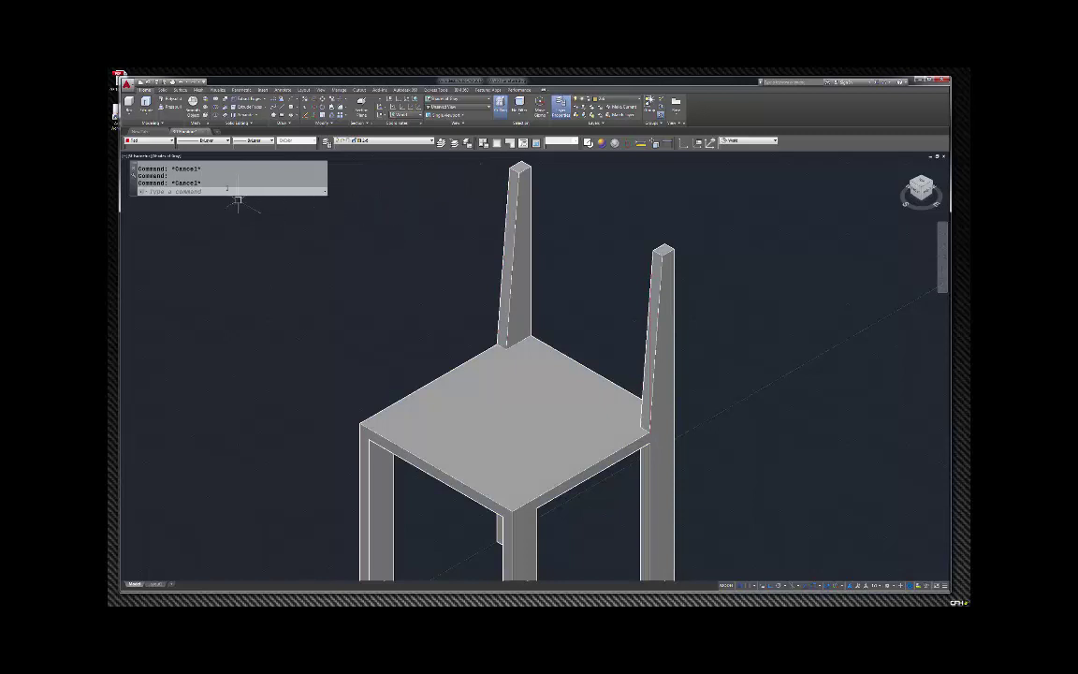
{"action": "left_click", "coordinate": [145, 103]}
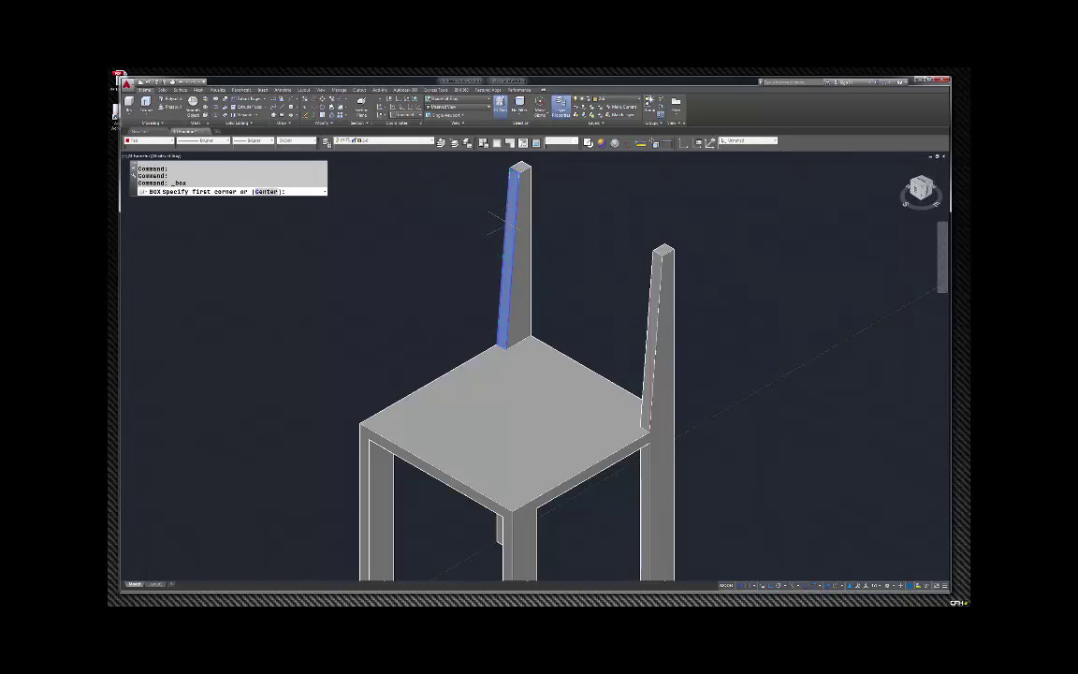
{"action": "key", "text": "Escape"}
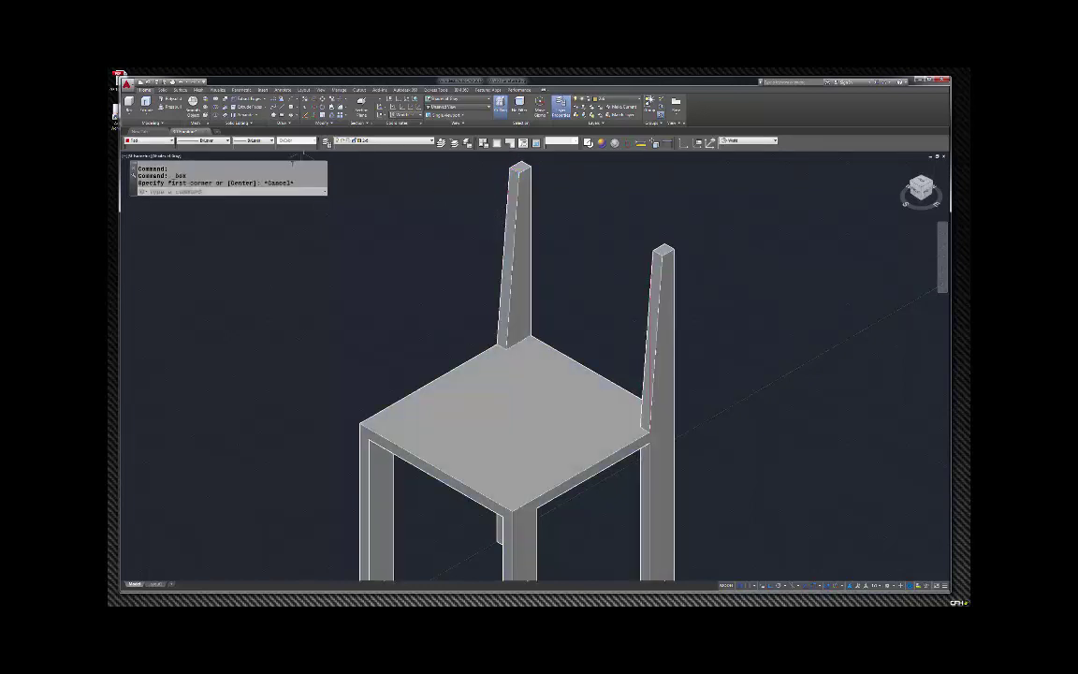
{"action": "scroll", "coordinate": [543, 168], "scroll_direction": "up", "scroll_amount": 5}
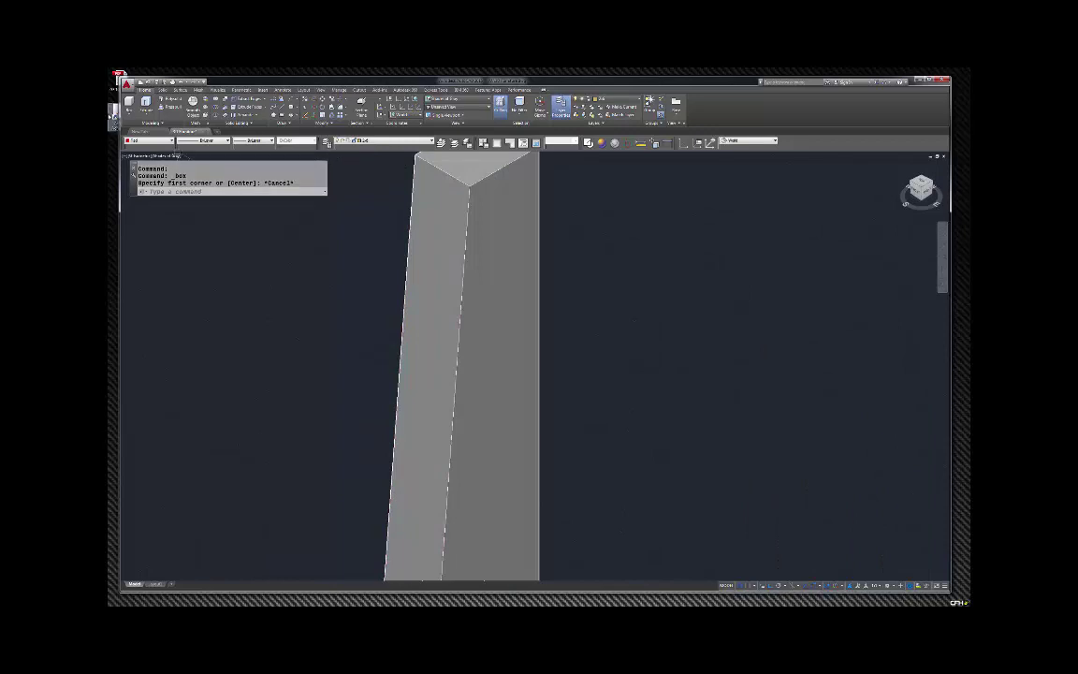
{"action": "key", "text": "Return"}
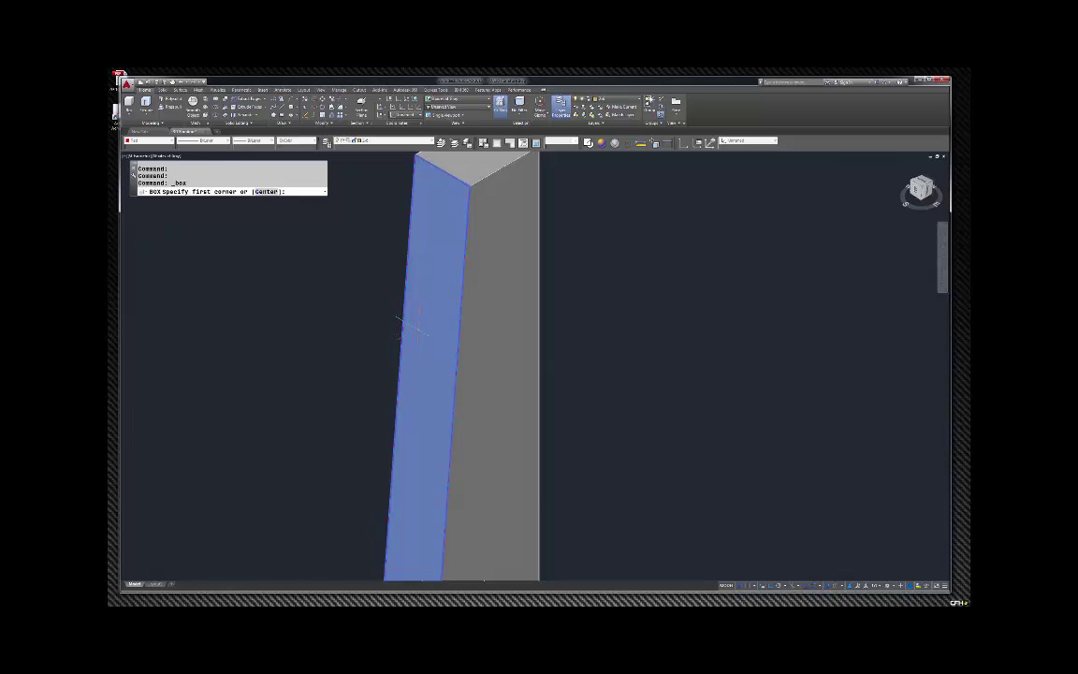
{"action": "key", "text": "Escape"}
Step: Draw a box slat on the back posts' sloped faces, spanning between their outer top corners, with width 2 and height .5
{"action": "key", "text": "space"}
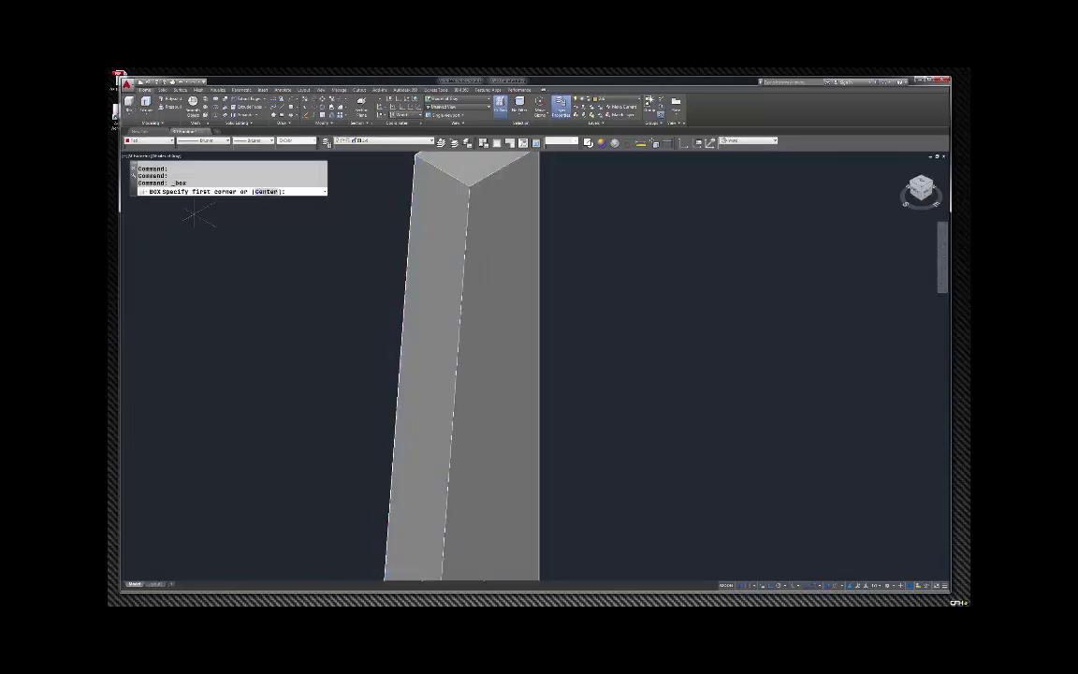
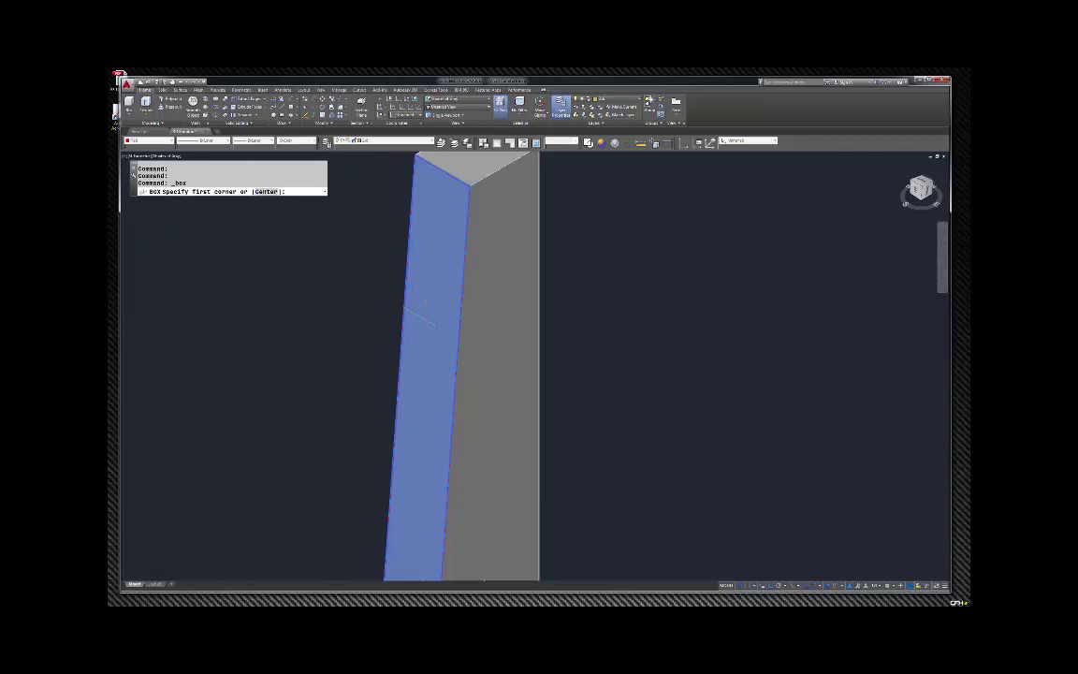
{"action": "scroll", "coordinate": [424, 309], "scroll_direction": "down", "scroll_amount": 2}
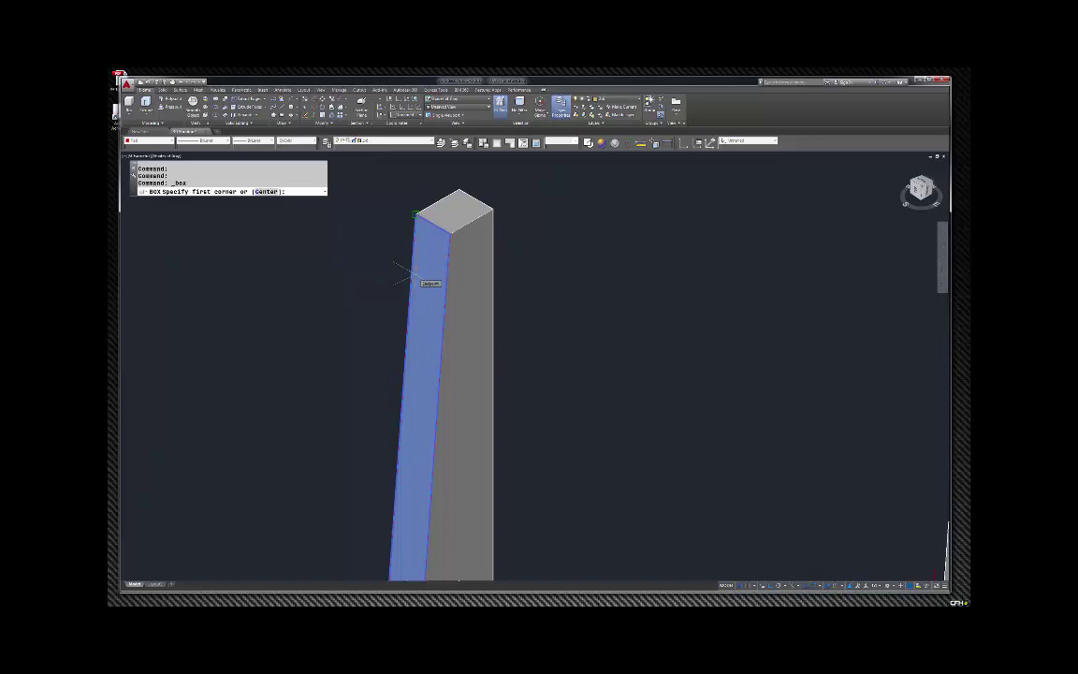
{"action": "left_click", "coordinate": [415, 217]}
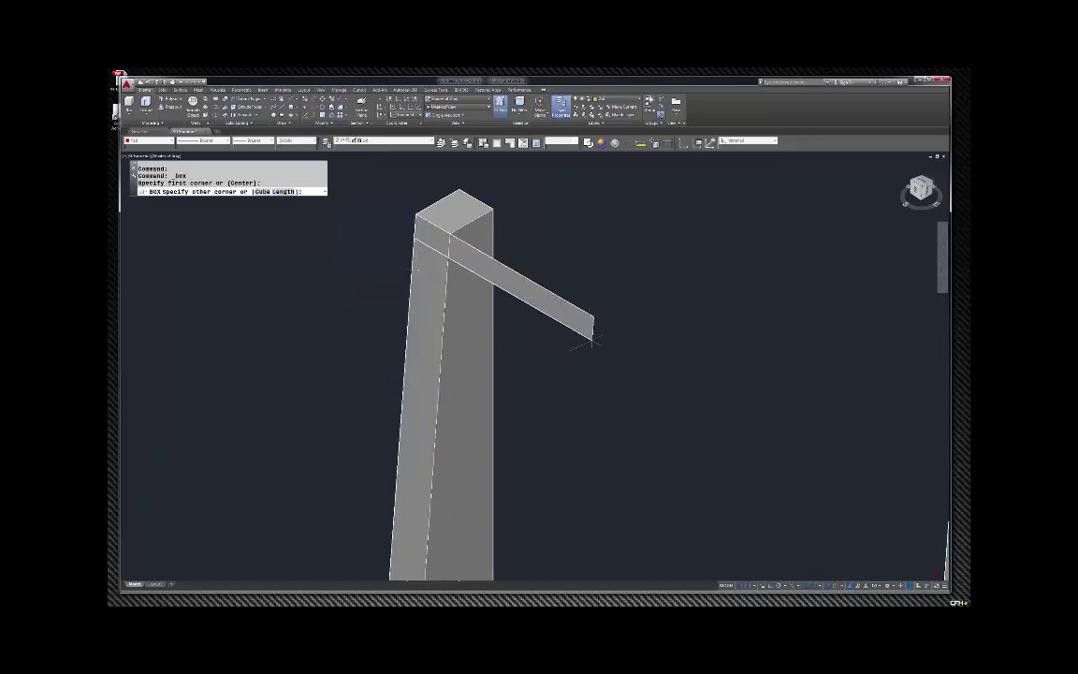
{"action": "scroll", "coordinate": [592, 343], "scroll_direction": "down", "scroll_amount": 5}
{"action": "scroll", "coordinate": [637, 363], "scroll_direction": "up", "scroll_amount": 5}
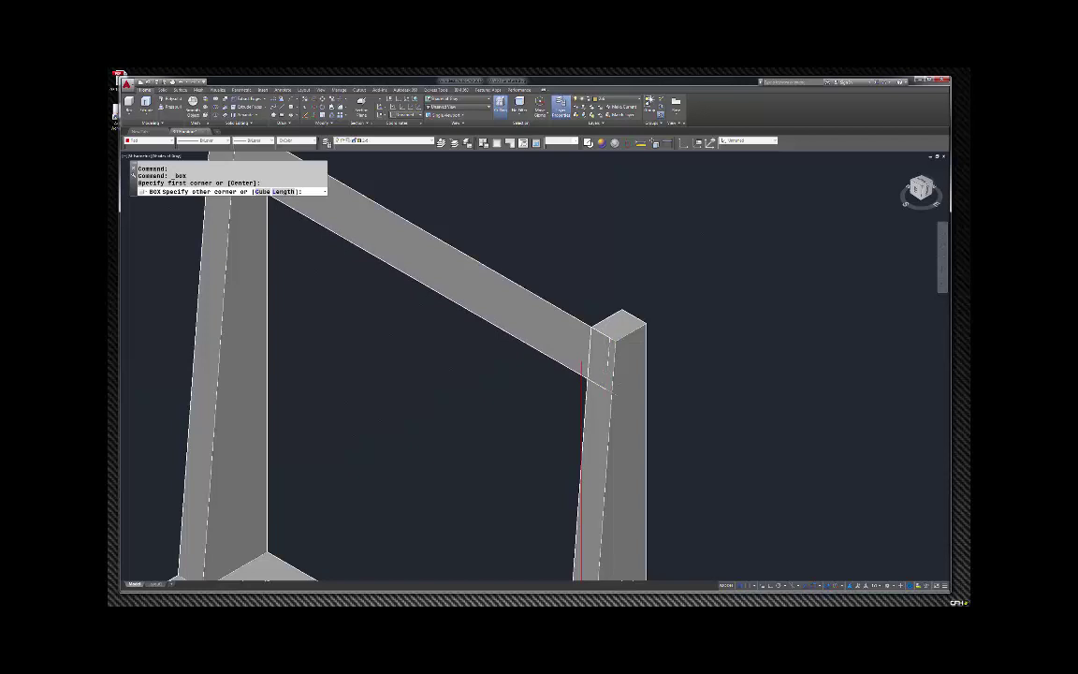
{"action": "key", "text": "Return"}
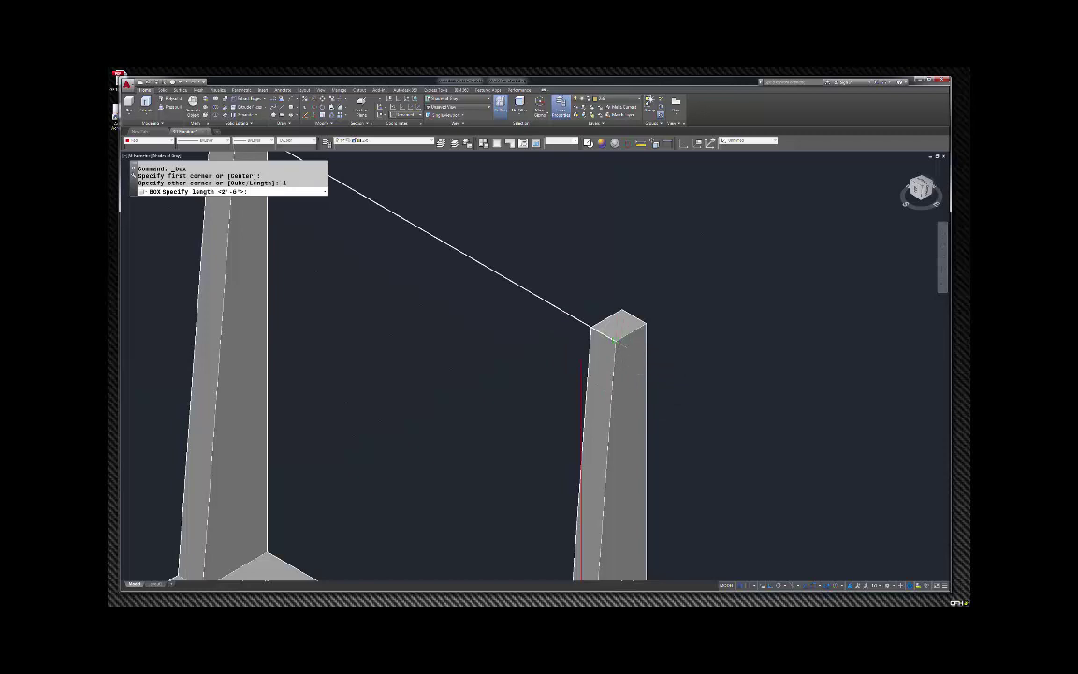
{"action": "left_click", "coordinate": [615, 342]}
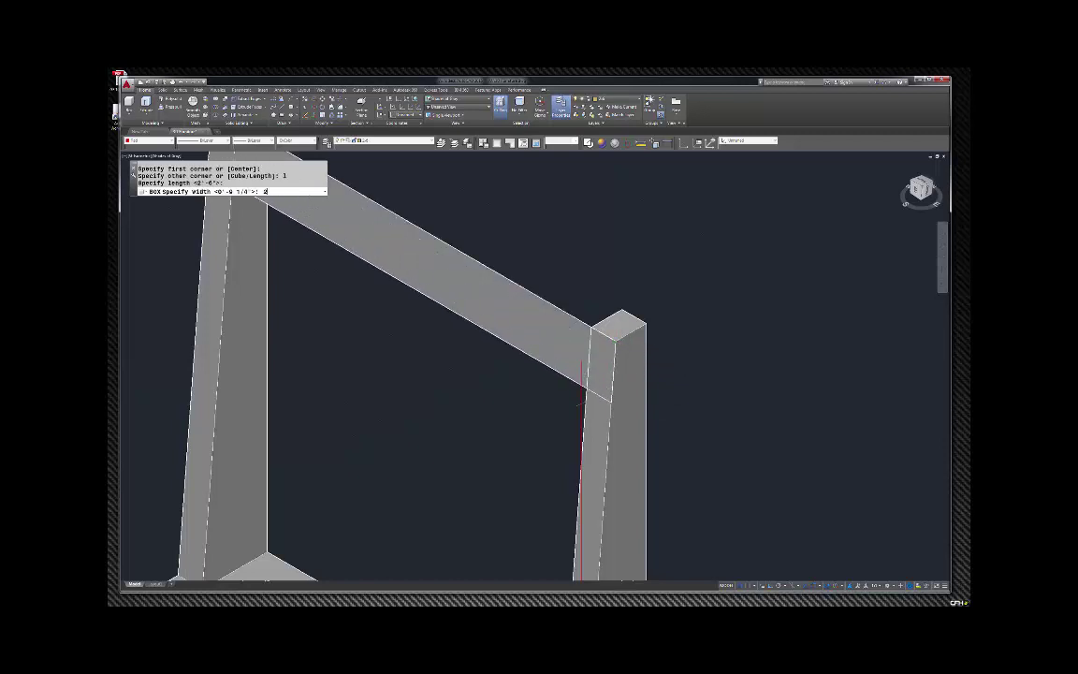
{"action": "type", "text": "2"}
{"action": "key", "text": "Return"}
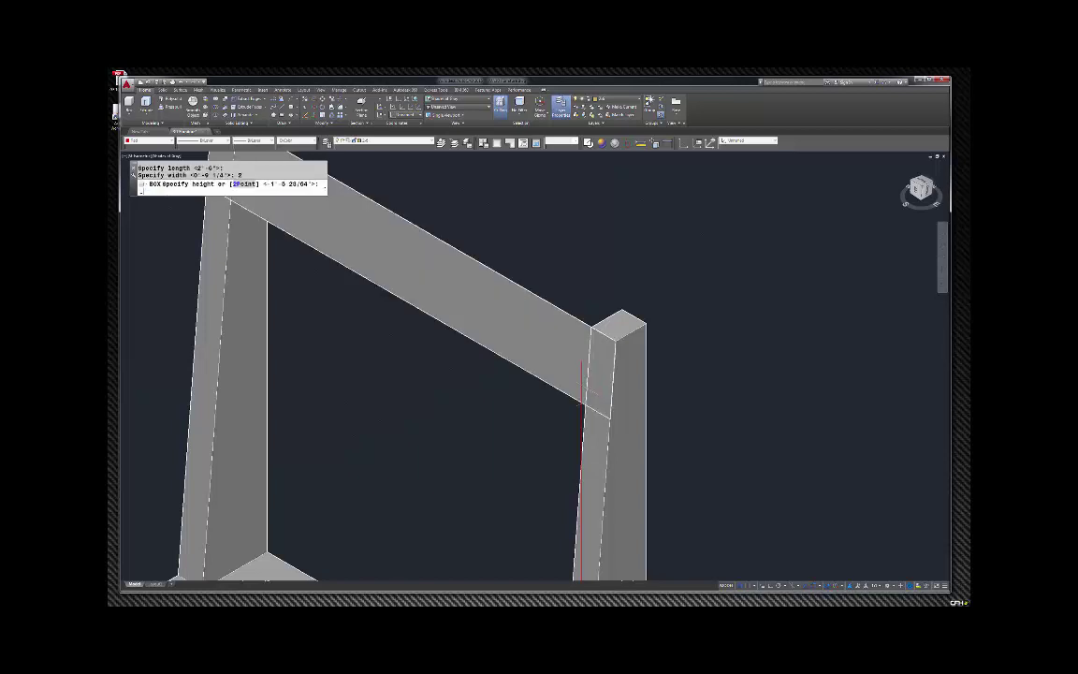
{"action": "type", "text": ".3"}
{"action": "key", "text": "Return"}
{"action": "key", "text": "Escape"}
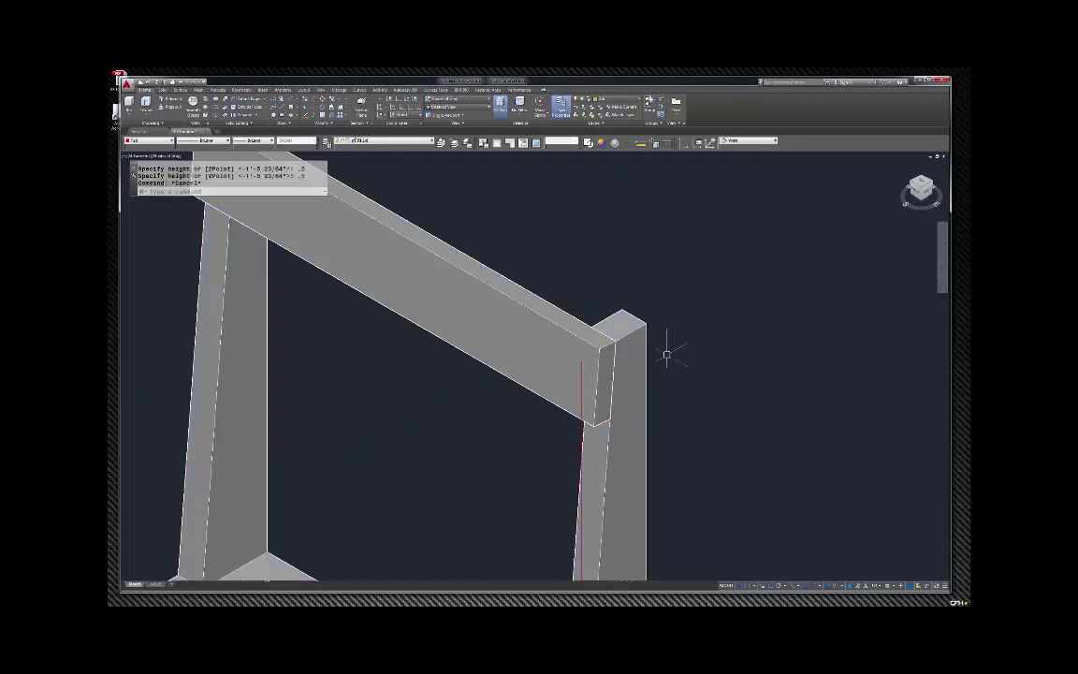
Step: Move the top slat .5 backward into the two back posts
{"action": "scroll", "coordinate": [570, 352], "scroll_direction": "down", "scroll_amount": 5}
{"action": "scroll", "coordinate": [446, 244], "scroll_direction": "up", "scroll_amount": 4}
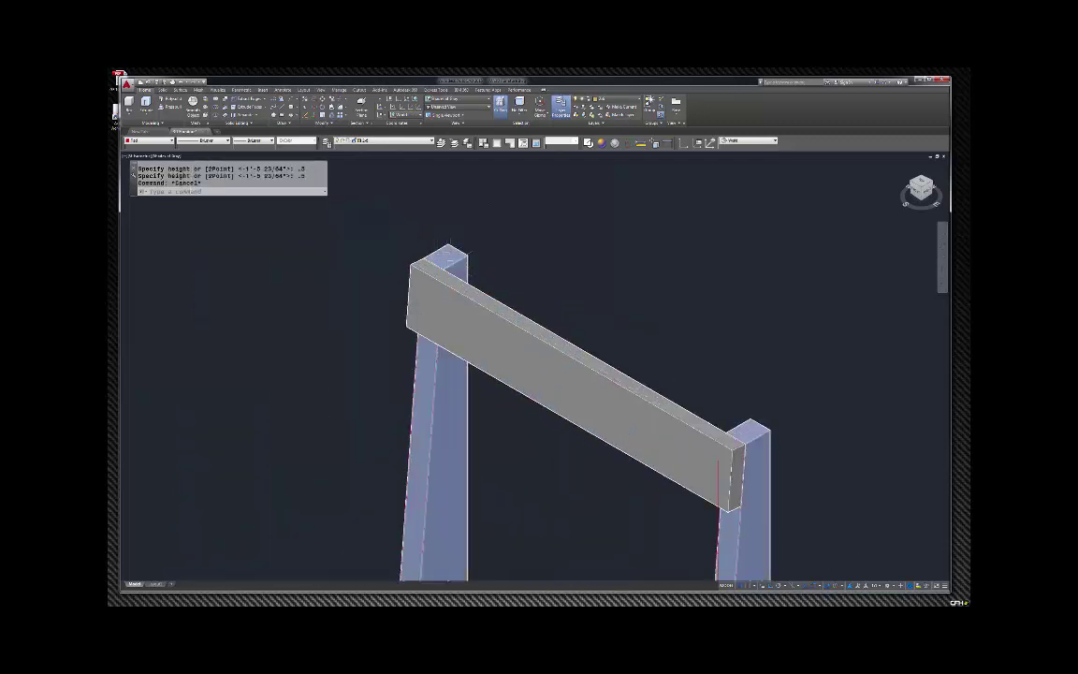
{"action": "left_click", "coordinate": [485, 290]}
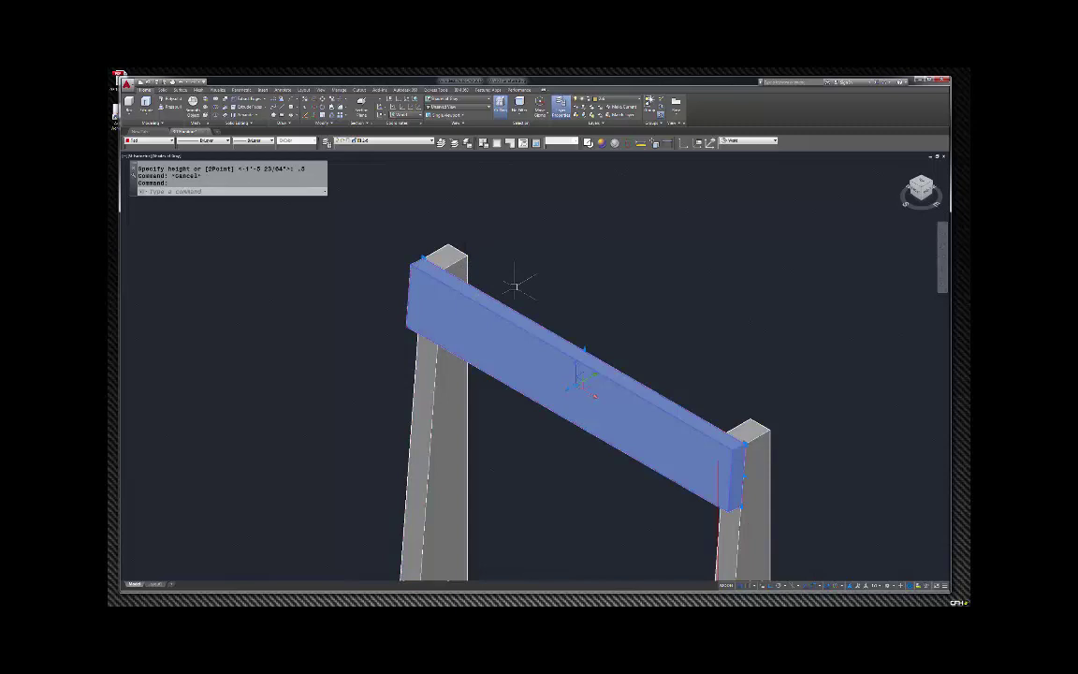
{"action": "type", "text": "m"}
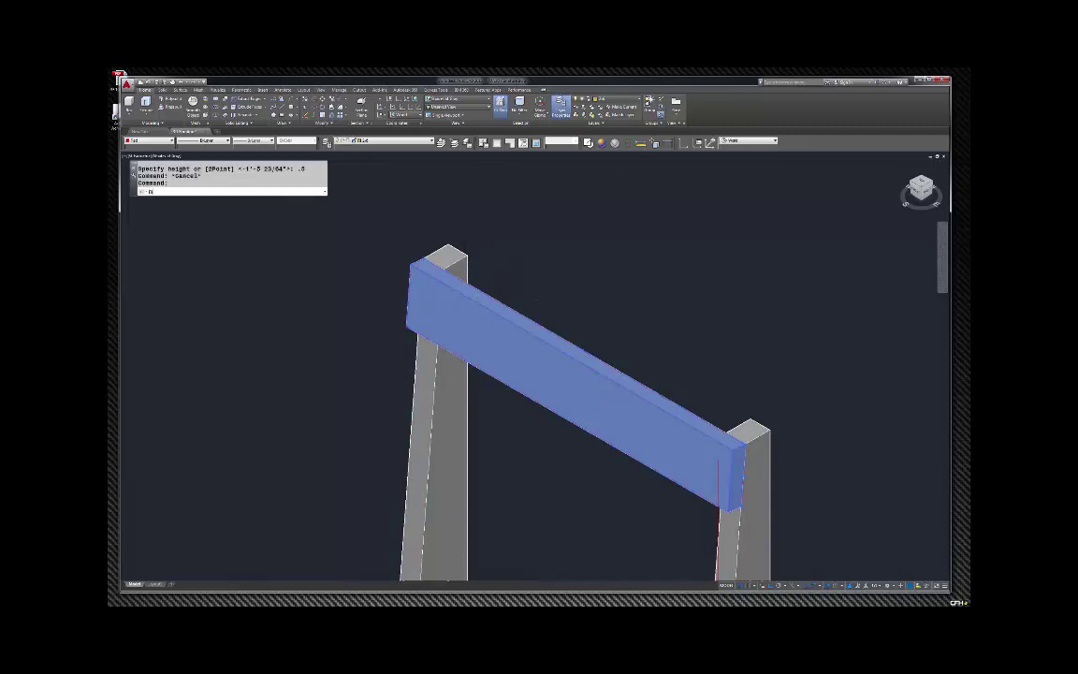
{"action": "key", "text": "Return"}
{"action": "left_click", "coordinate": [538, 292]}
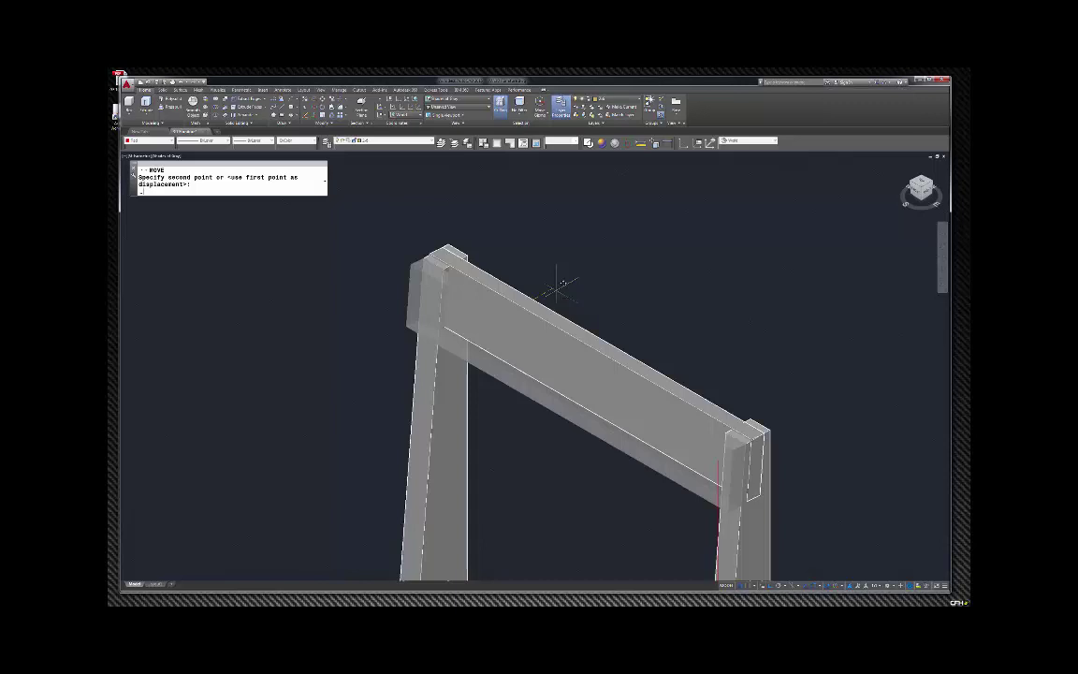
{"action": "key", "text": "Return"}
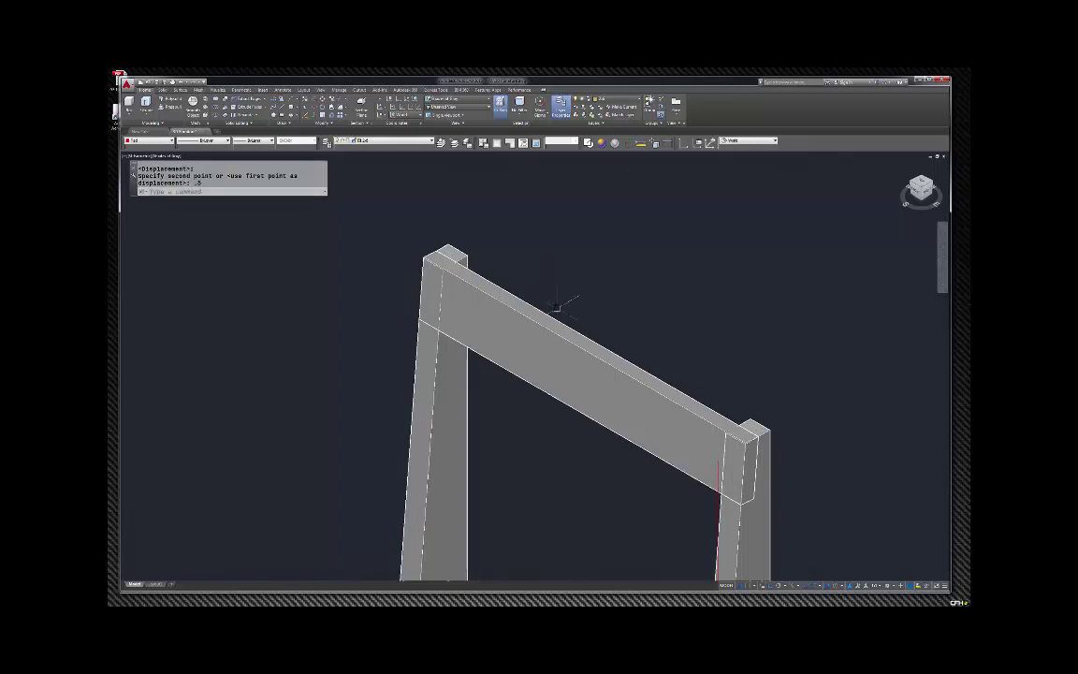
Step: Move the slat another .5 in the same direction, toward the rear faces of the back posts
{"action": "left_click", "coordinate": [577, 307]}
{"action": "key", "text": "space"}
{"action": "left_click", "coordinate": [582, 302]}
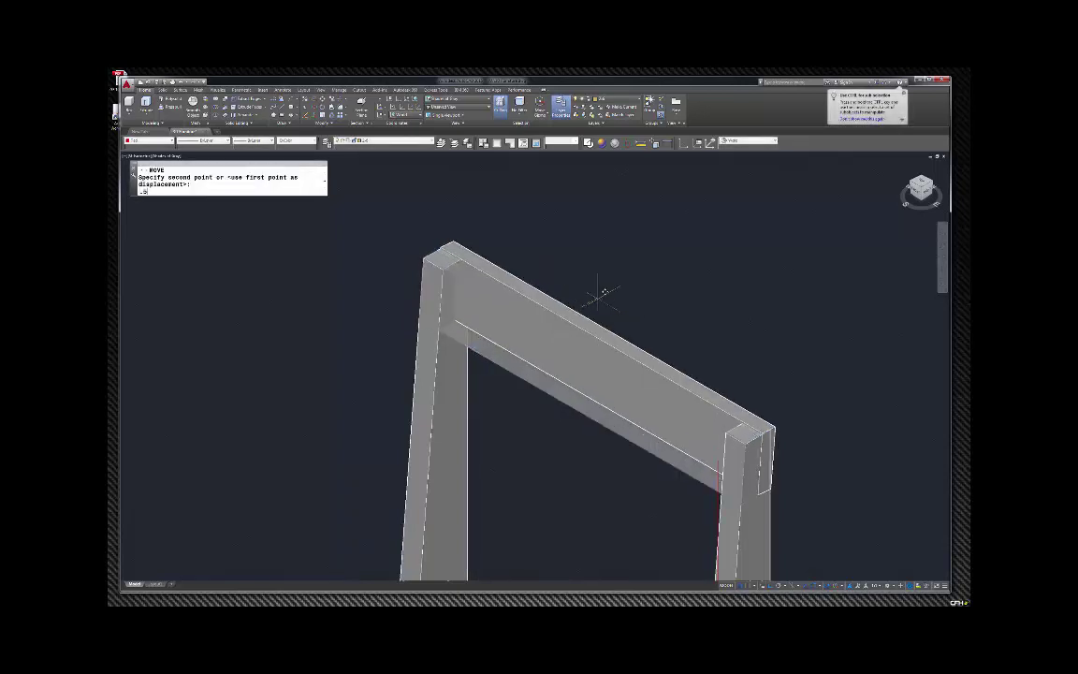
{"action": "key", "text": "Return"}
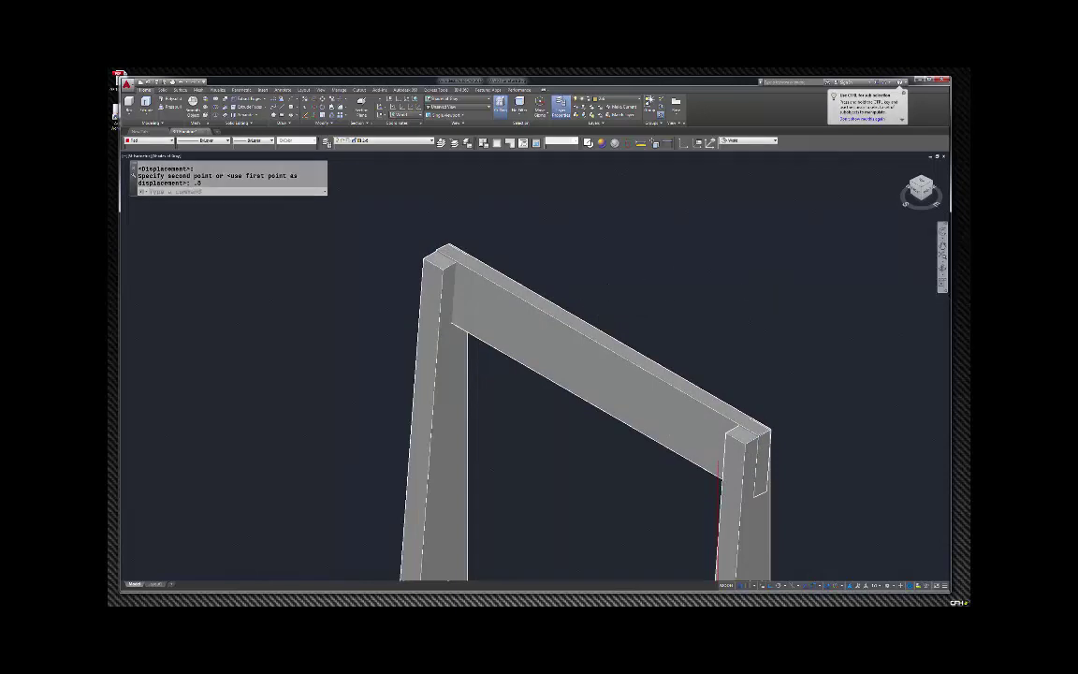
Step: From the top view, move the backrest slat .25 forward toward the seat within the post thickness
{"action": "left_click", "coordinate": [921, 186]}
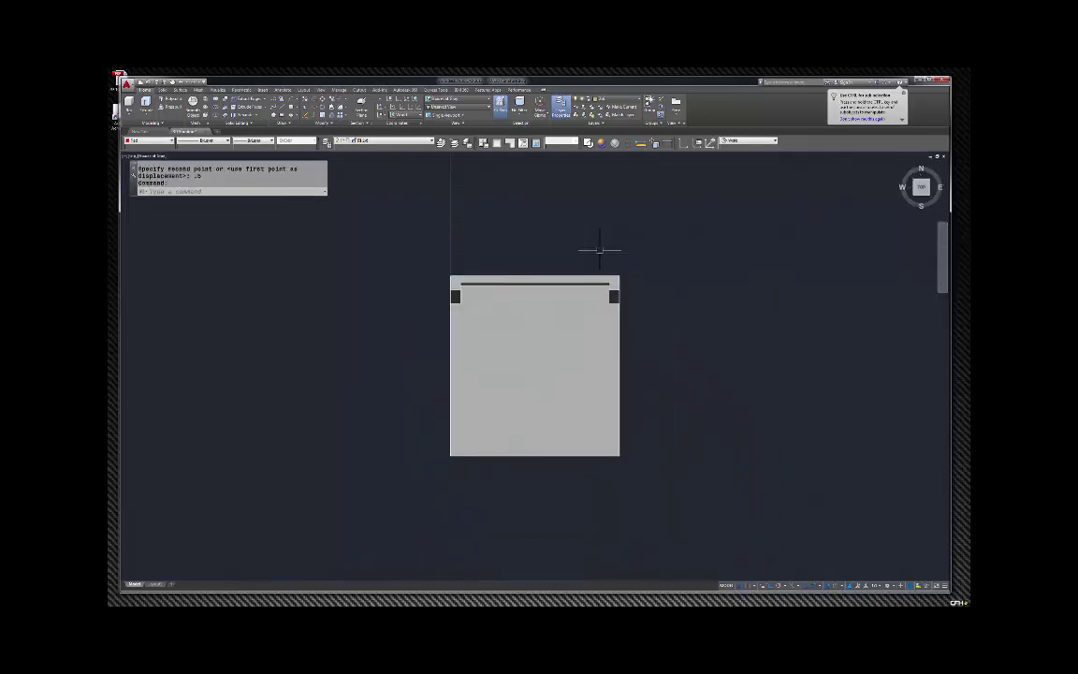
{"action": "scroll", "coordinate": [578, 298], "scroll_direction": "up", "scroll_amount": 5}
{"action": "left_click", "coordinate": [558, 320]}
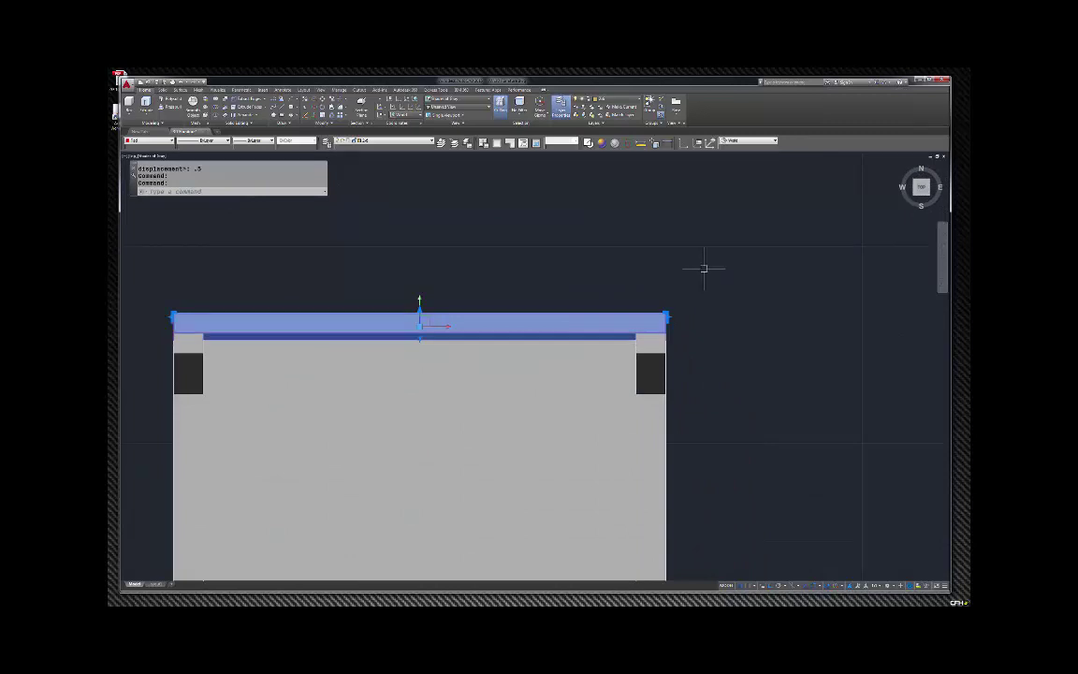
{"action": "type", "text": "w,"}
{"action": "key", "text": "Return"}
{"action": "left_click", "coordinate": [745, 265]}
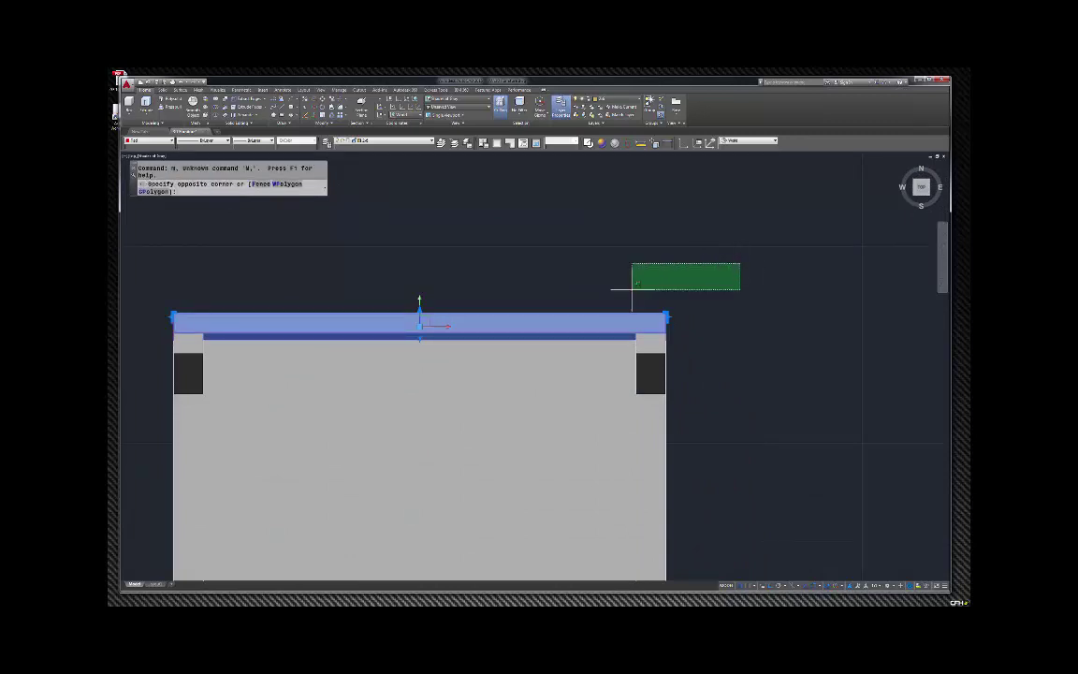
{"action": "key", "text": "Escape"}
{"action": "key", "text": "Escape"}
{"action": "left_click", "coordinate": [550, 315]}
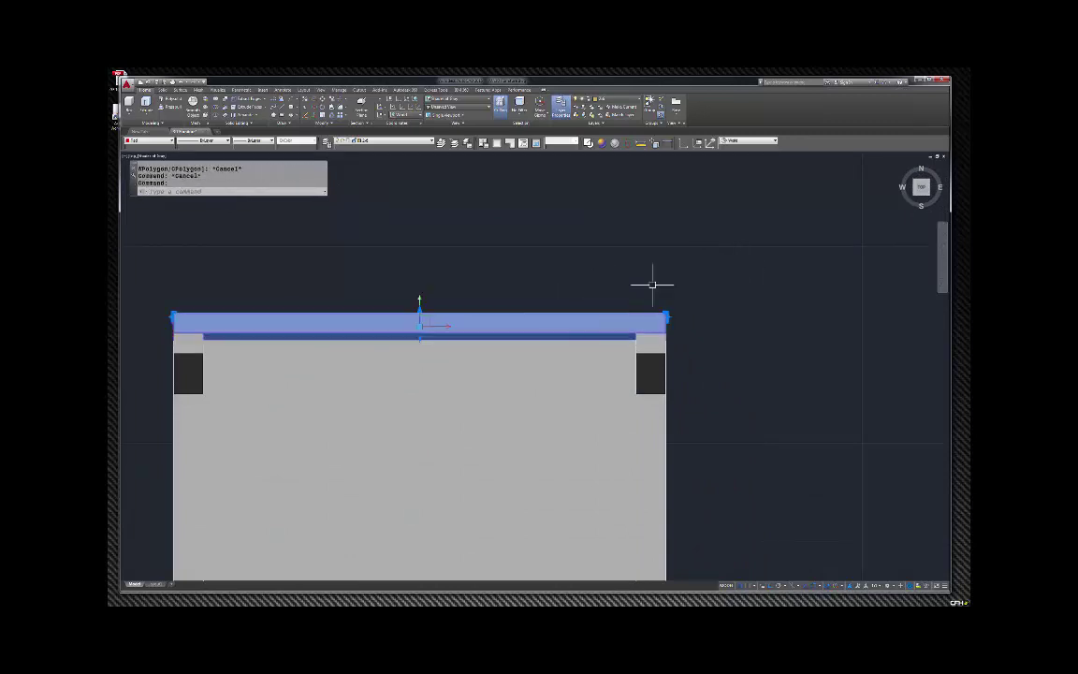
{"action": "type", "text": "m"}
{"action": "key", "text": "Return"}
{"action": "left_click", "coordinate": [717, 270]}
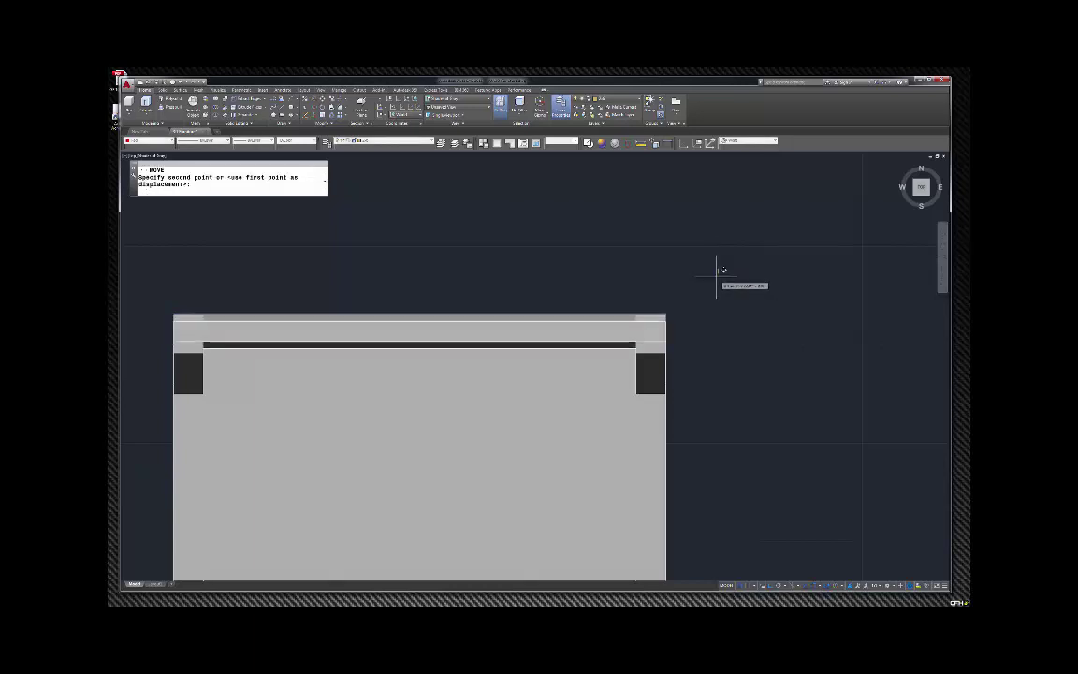
{"action": "key", "text": "Return"}
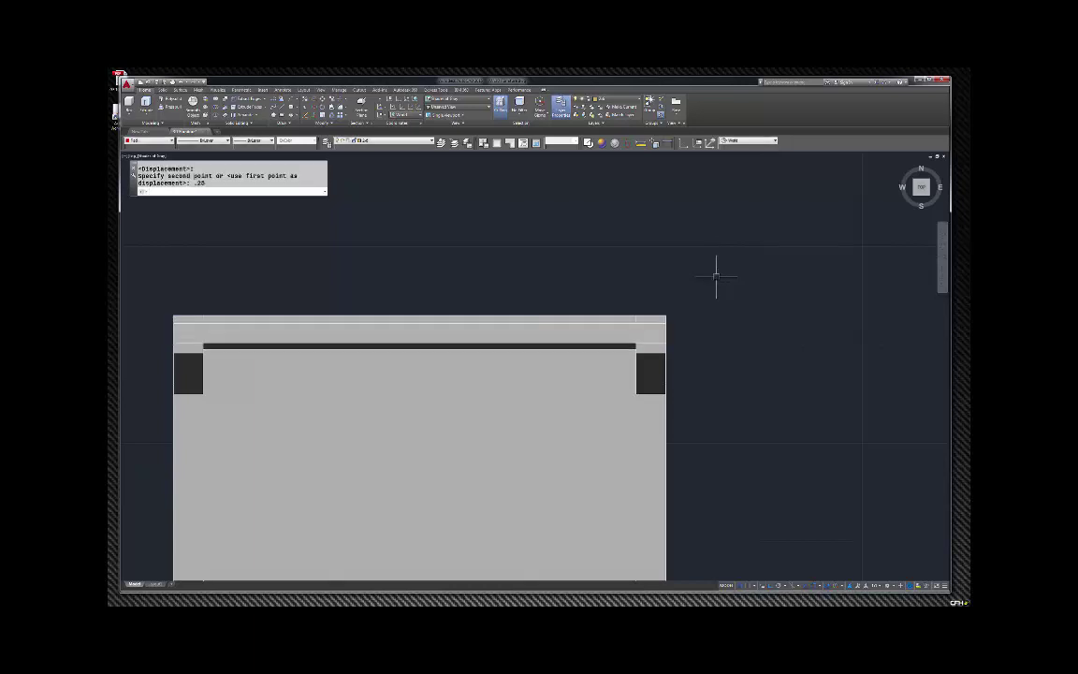
Step: Show the chair from the right side at the tapered post's top end and set the UCS to Right
{"action": "left_click", "coordinate": [921, 201]}
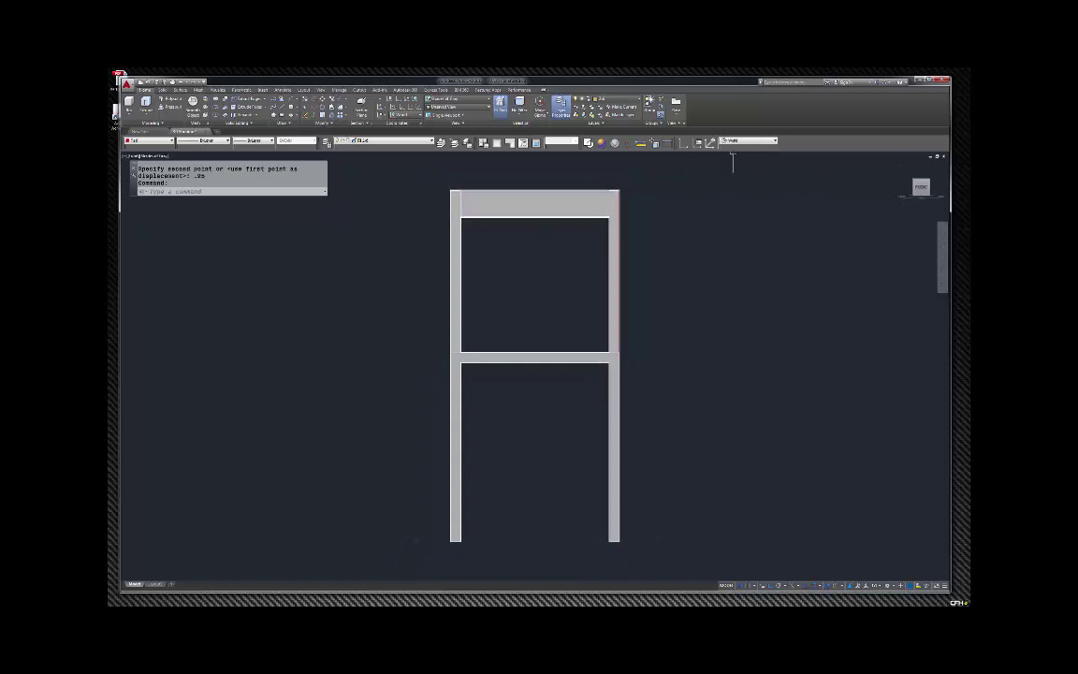
{"action": "left_click", "coordinate": [768, 141]}
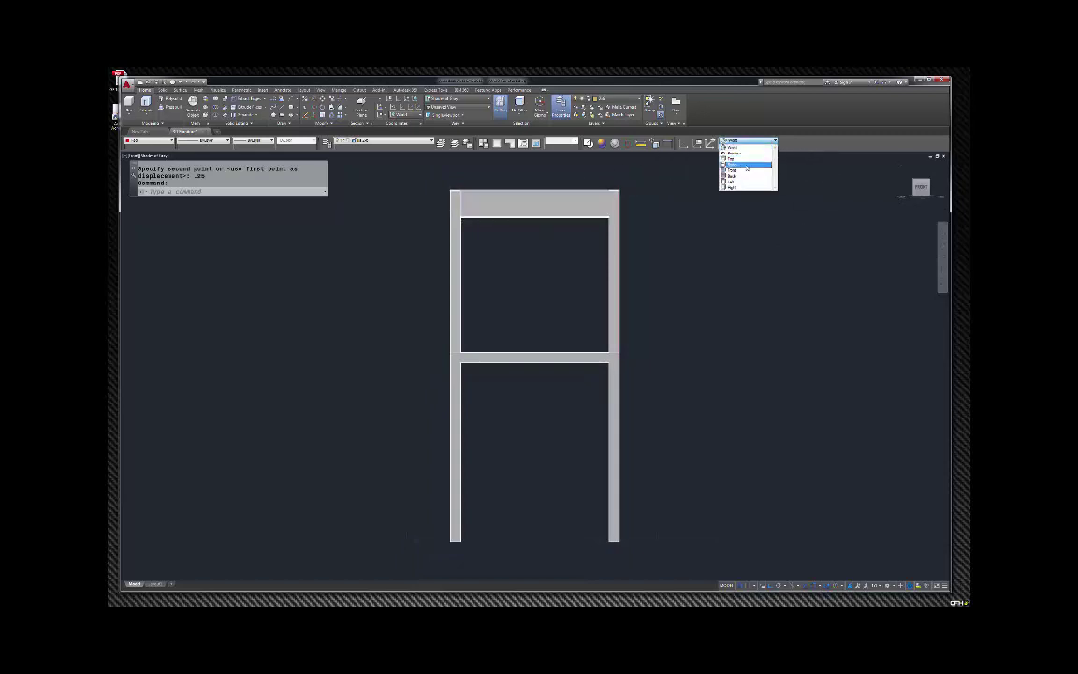
{"action": "left_click", "coordinate": [737, 171]}
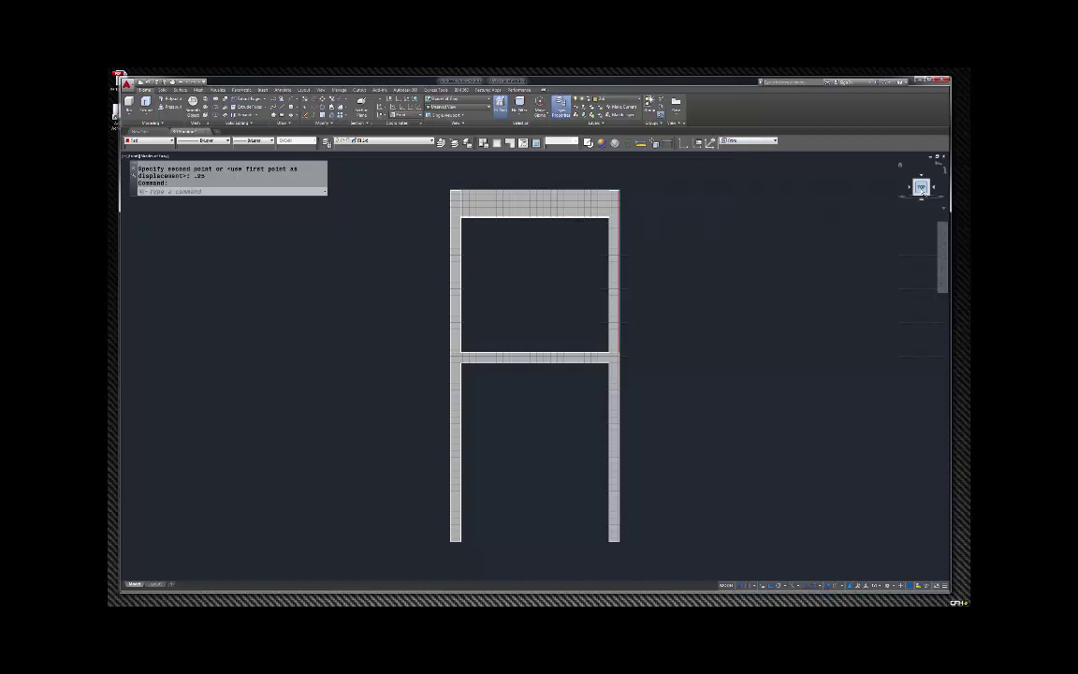
{"action": "left_click", "coordinate": [933, 189]}
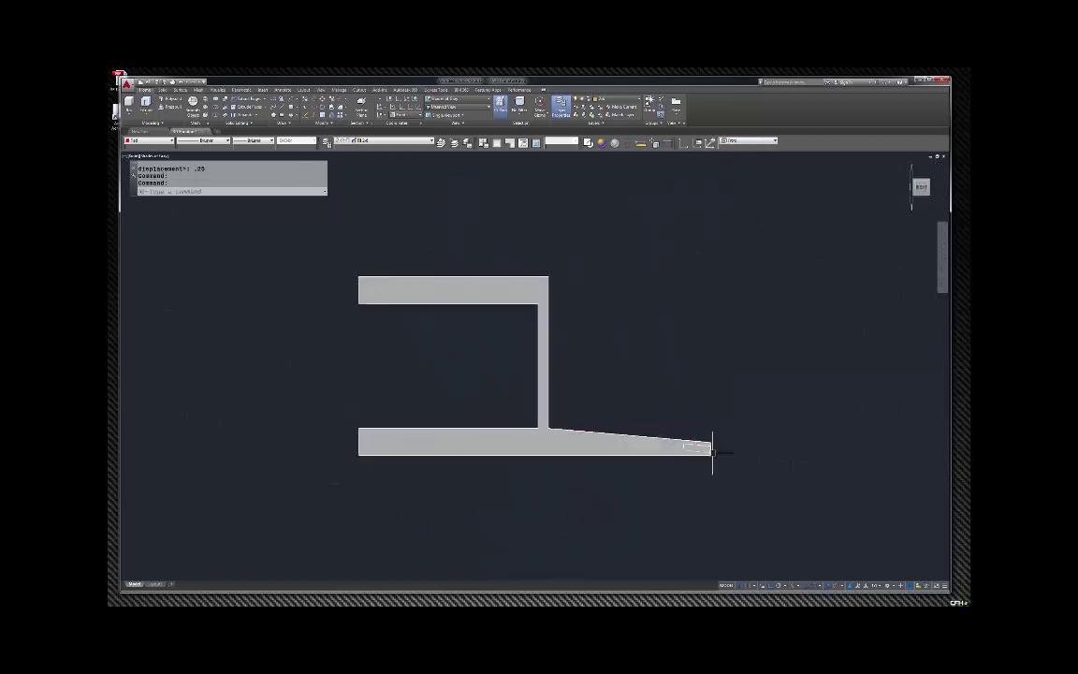
{"action": "scroll", "coordinate": [712, 440], "scroll_direction": "up", "scroll_amount": 5}
{"action": "left_click_drag", "start_coordinate": [679, 396], "coordinate": [767, 378]}
{"action": "key", "text": "Escape"}
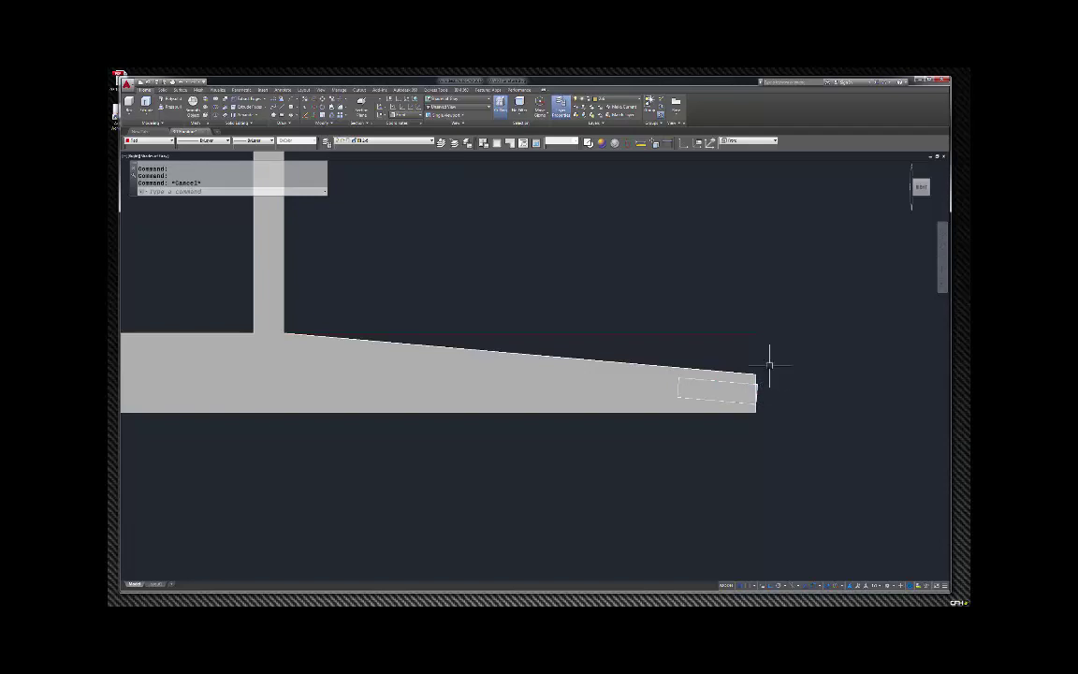
{"action": "left_click", "coordinate": [754, 141]}
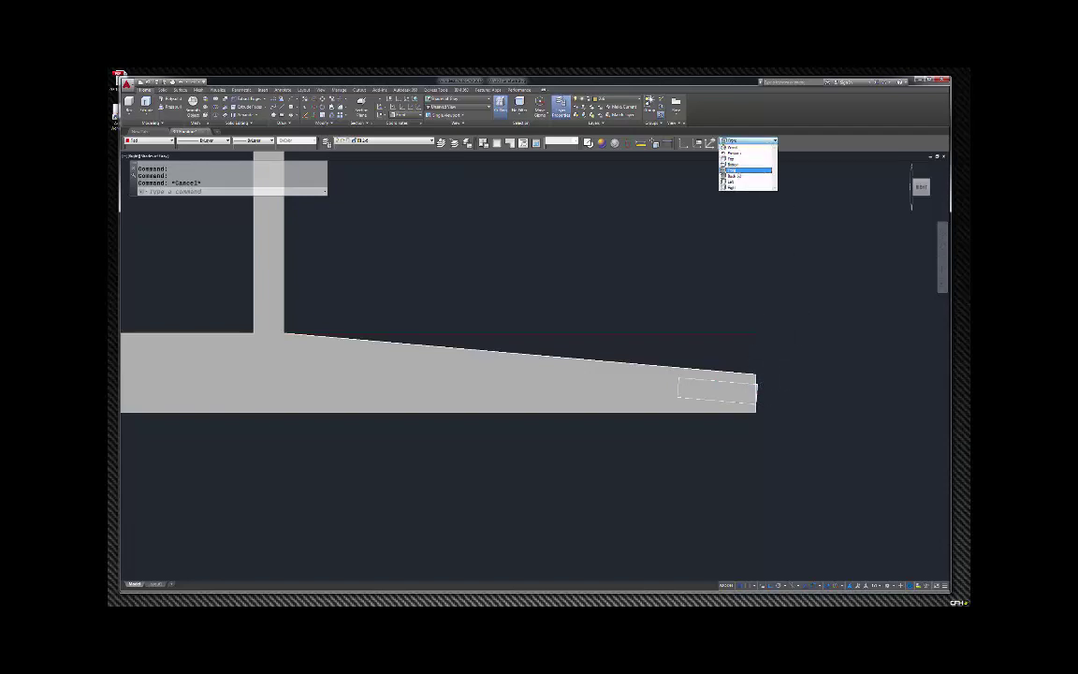
{"action": "left_click", "coordinate": [744, 169]}
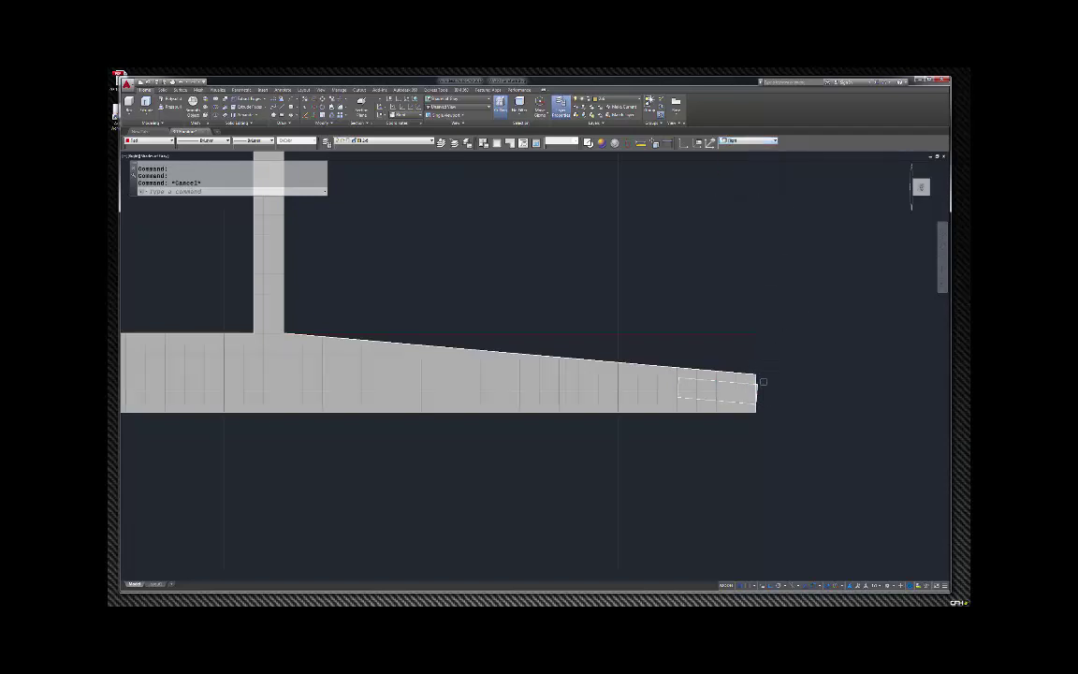
{"action": "left_click", "coordinate": [758, 381]}
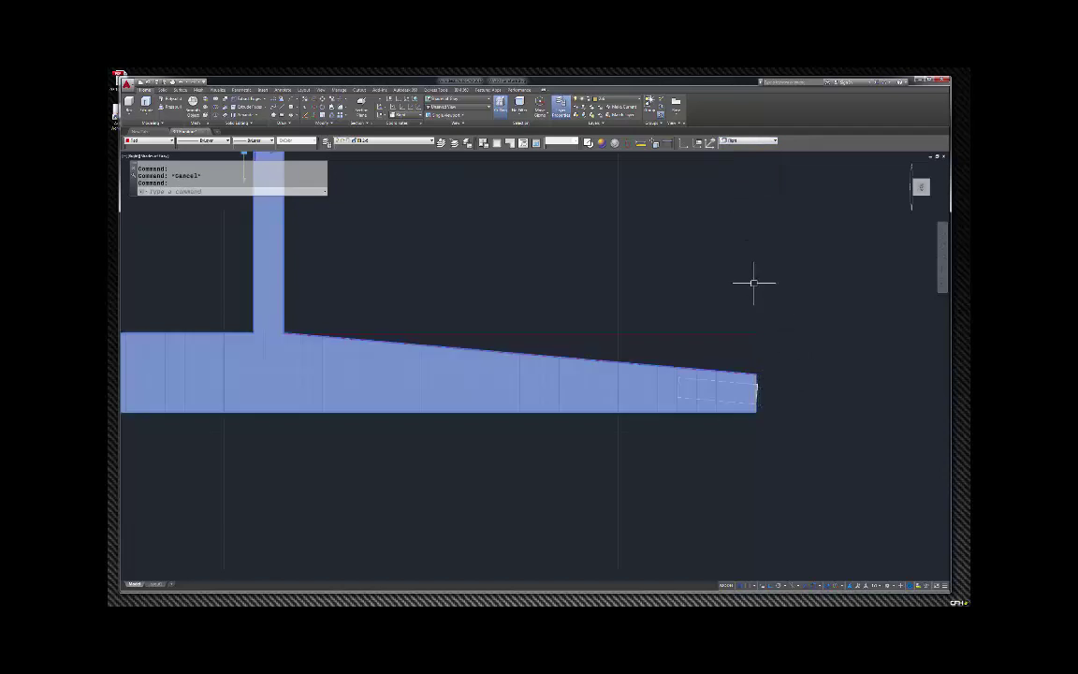
{"action": "type", "text": "m"}
{"action": "key", "text": "Return"}
{"action": "left_click", "coordinate": [783, 272]}
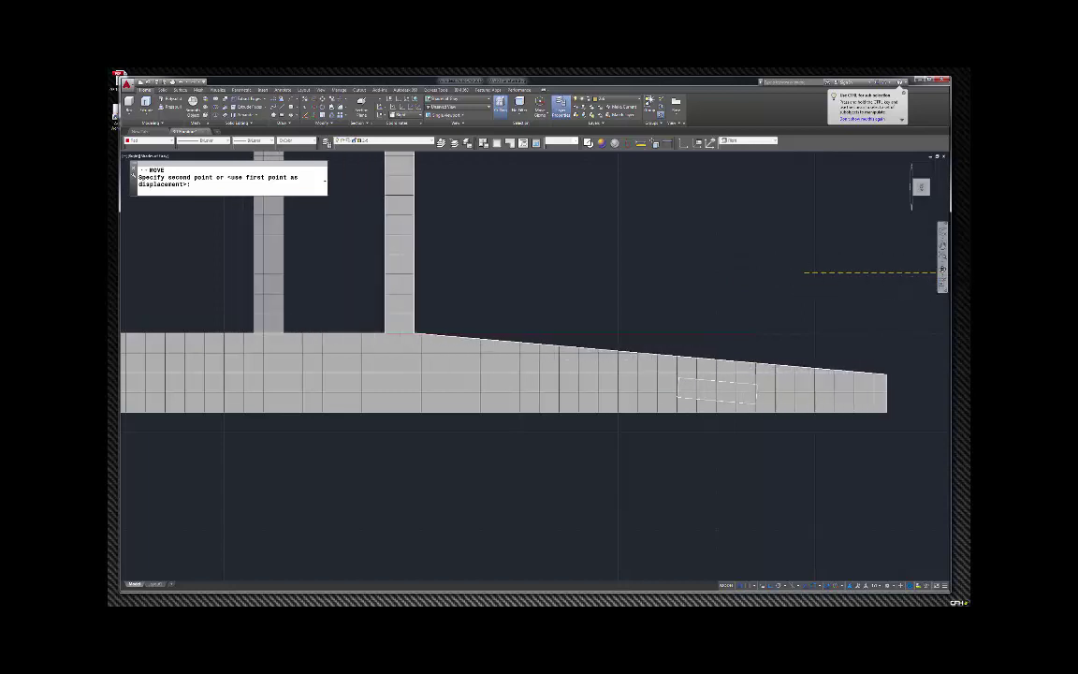
{"action": "key", "text": "Escape"}
Step: Move the top slat freely, with Ortho off, slightly down the tapered post so its end lies inside the post's outline
{"action": "scroll", "coordinate": [807, 345], "scroll_direction": "up", "scroll_amount": 3}
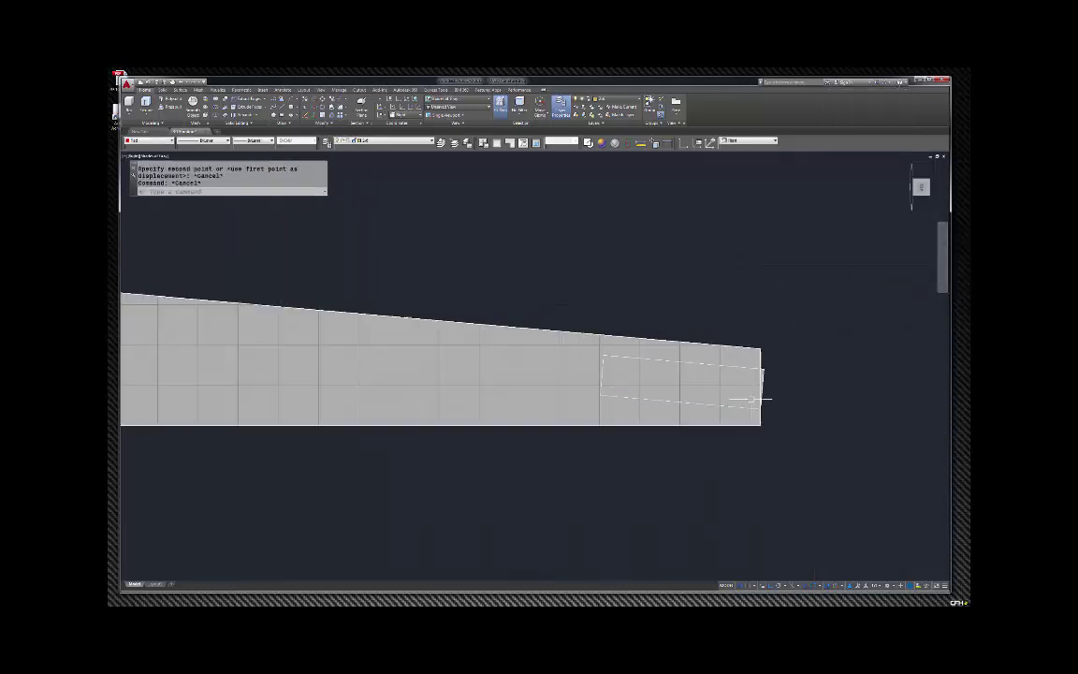
{"action": "scroll", "coordinate": [770, 362], "scroll_direction": "up", "scroll_amount": 2}
{"action": "left_click", "coordinate": [755, 374]}
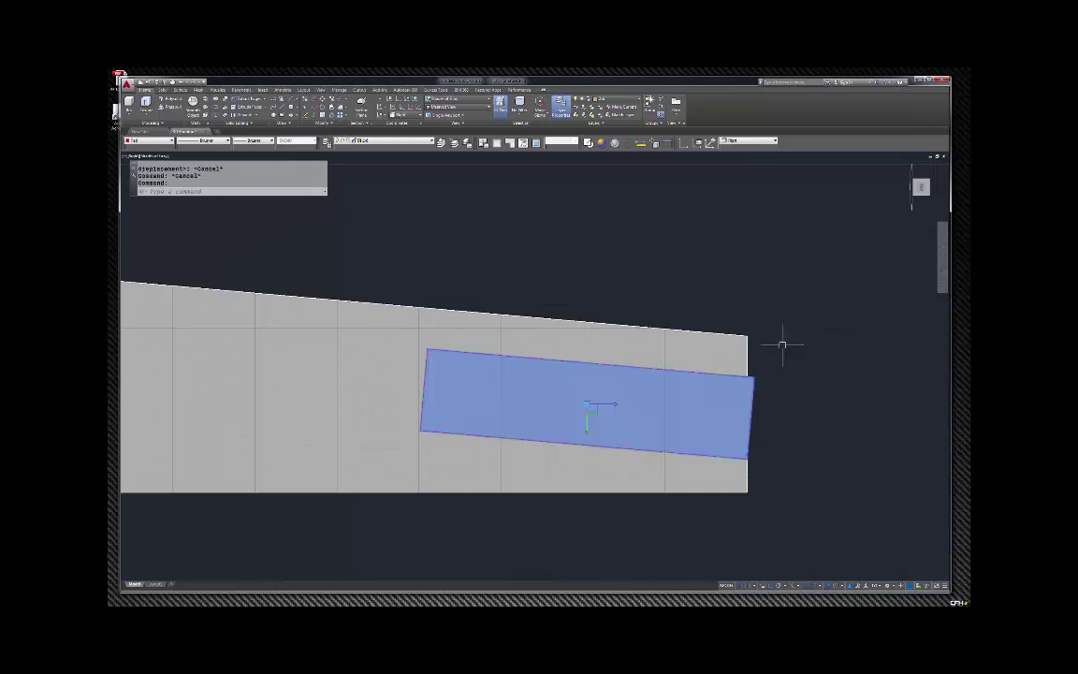
{"action": "type", "text": "m"}
{"action": "key", "text": "Return"}
{"action": "scroll", "coordinate": [816, 369], "scroll_direction": "down", "scroll_amount": 3}
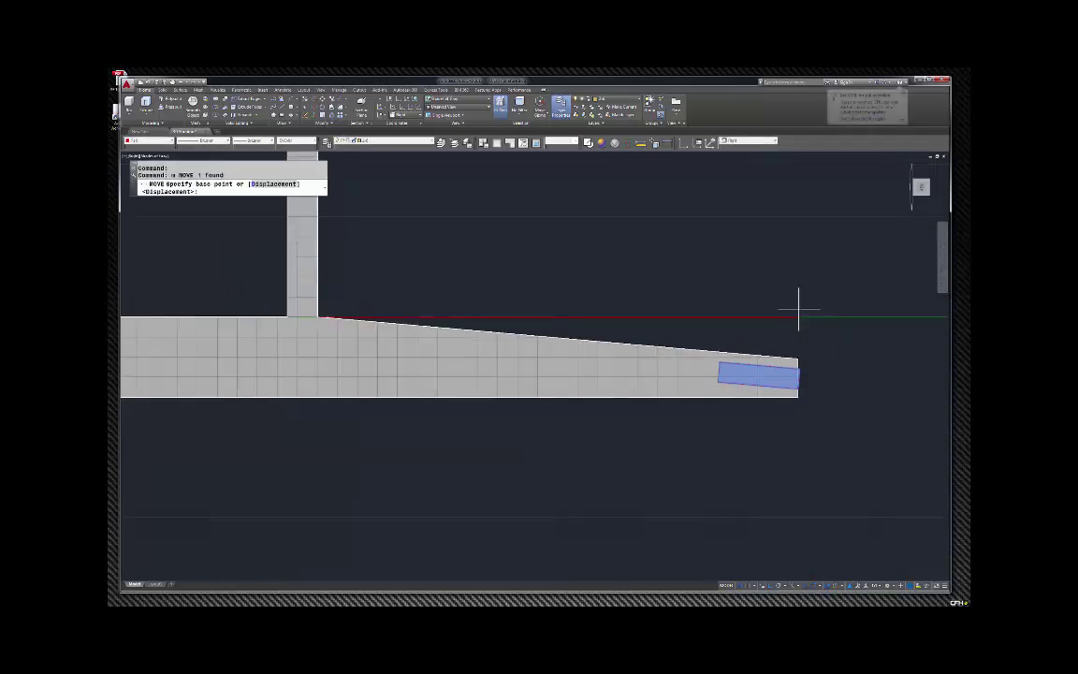
{"action": "left_click", "coordinate": [804, 266]}
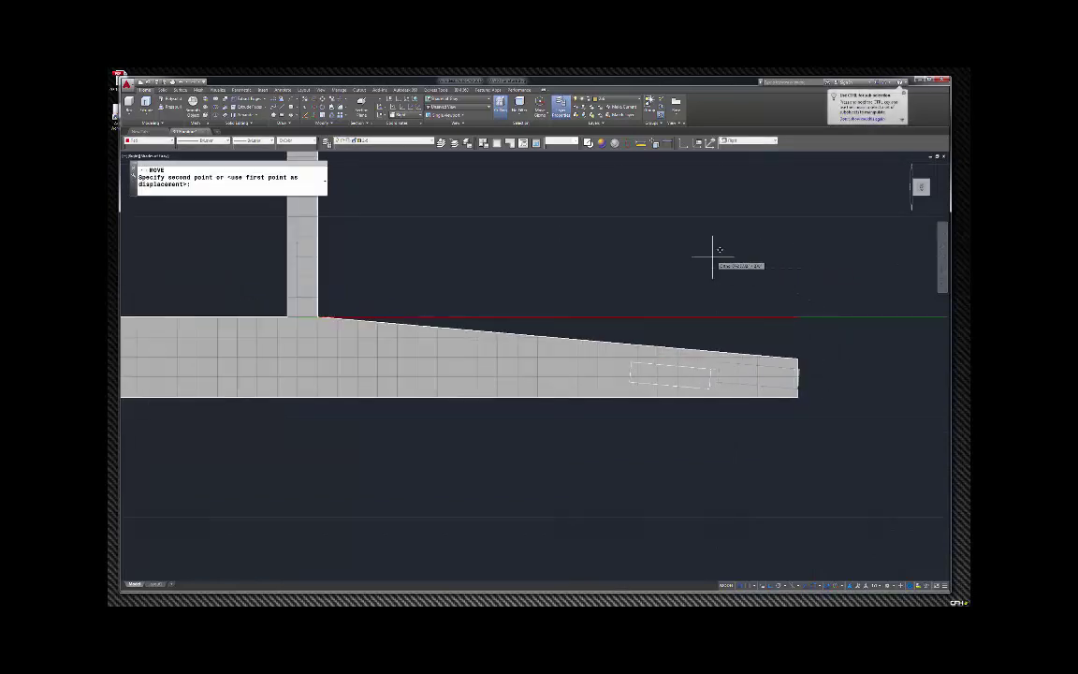
{"action": "key", "text": "F8"}
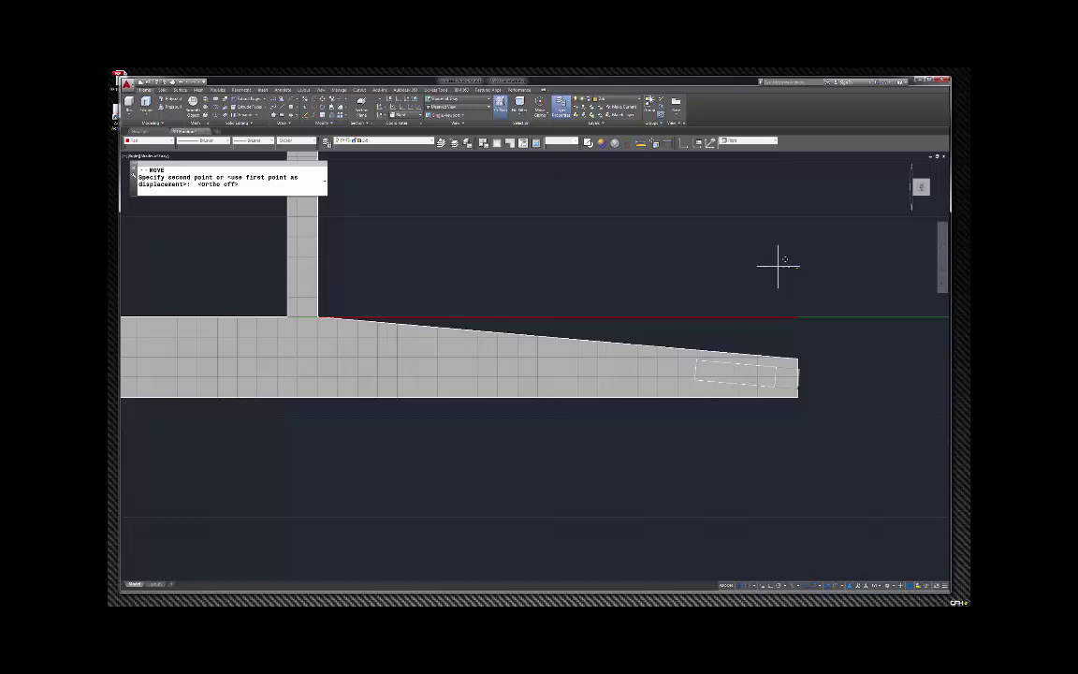
{"action": "key", "text": "Return"}
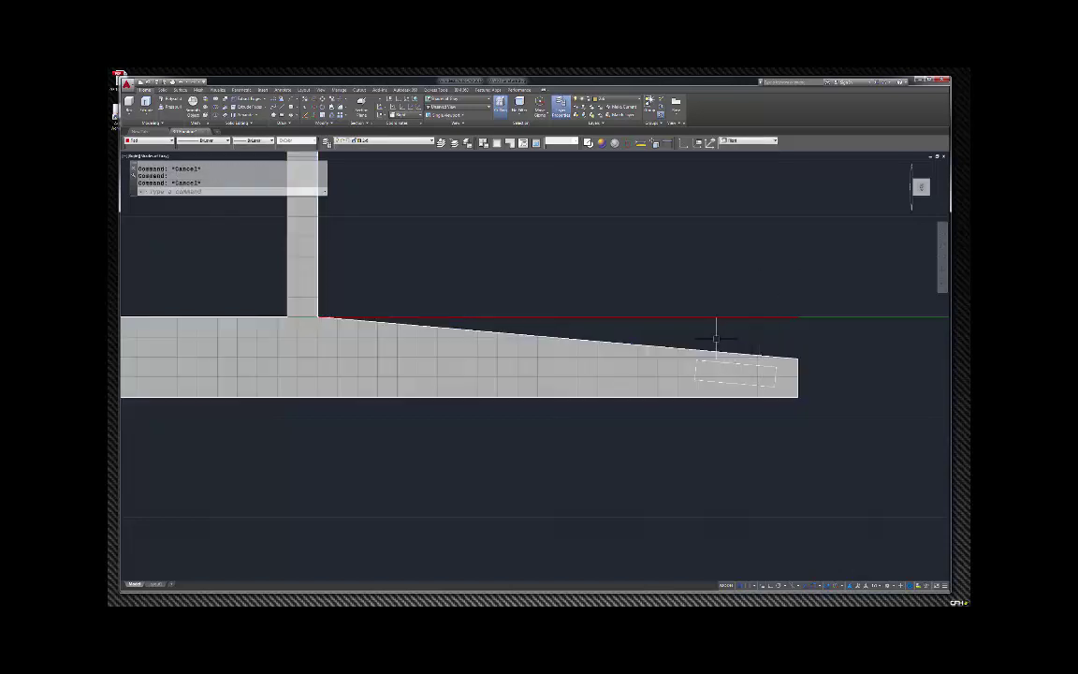
Step: Copy the top slat down the back post along the taper, leaving a small gap below the original
{"action": "left_click", "coordinate": [685, 333]}
{"action": "left_click", "coordinate": [787, 431]}
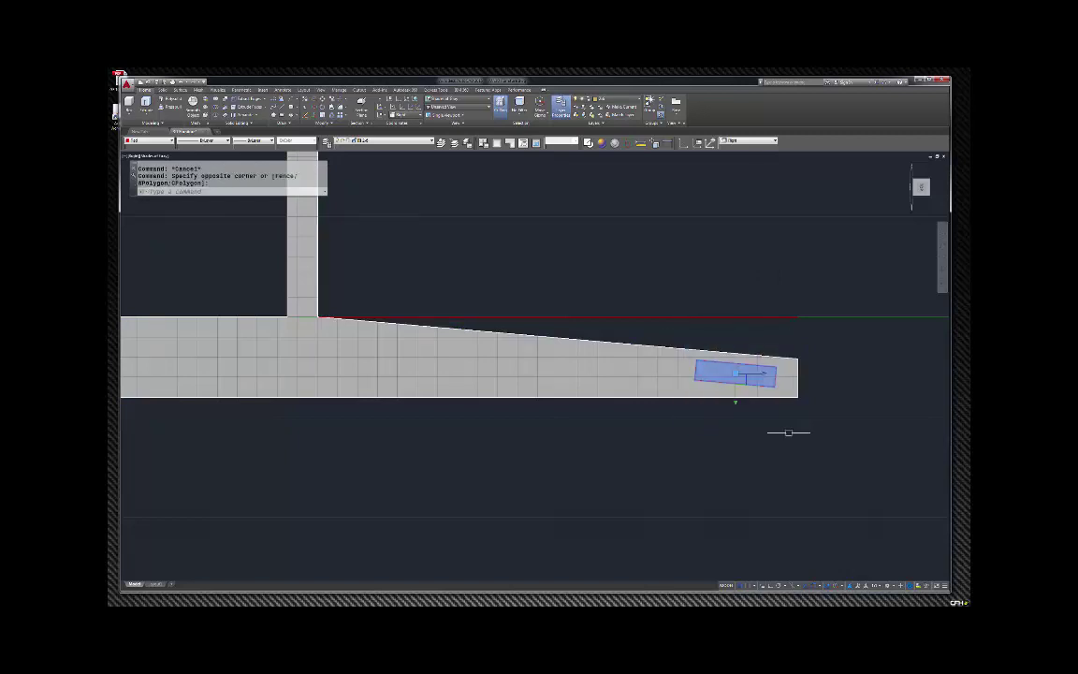
{"action": "type", "text": "co"}
{"action": "key", "text": "Return"}
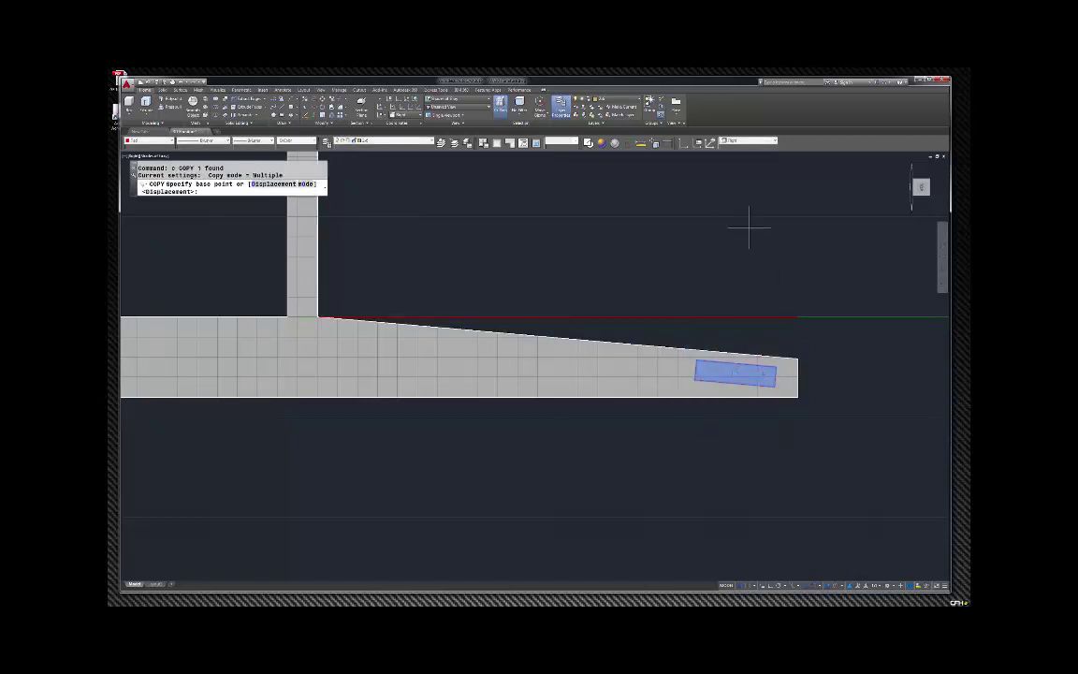
{"action": "left_click", "coordinate": [750, 227]}
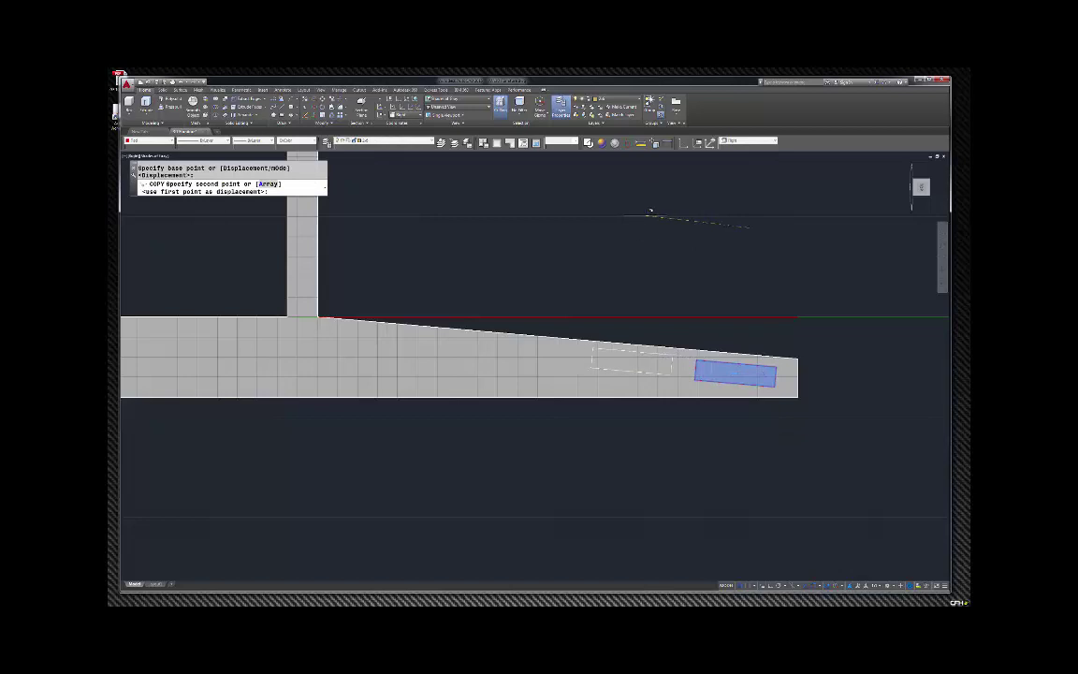
{"action": "left_click", "coordinate": [652, 216]}
{"action": "key", "text": "Escape"}
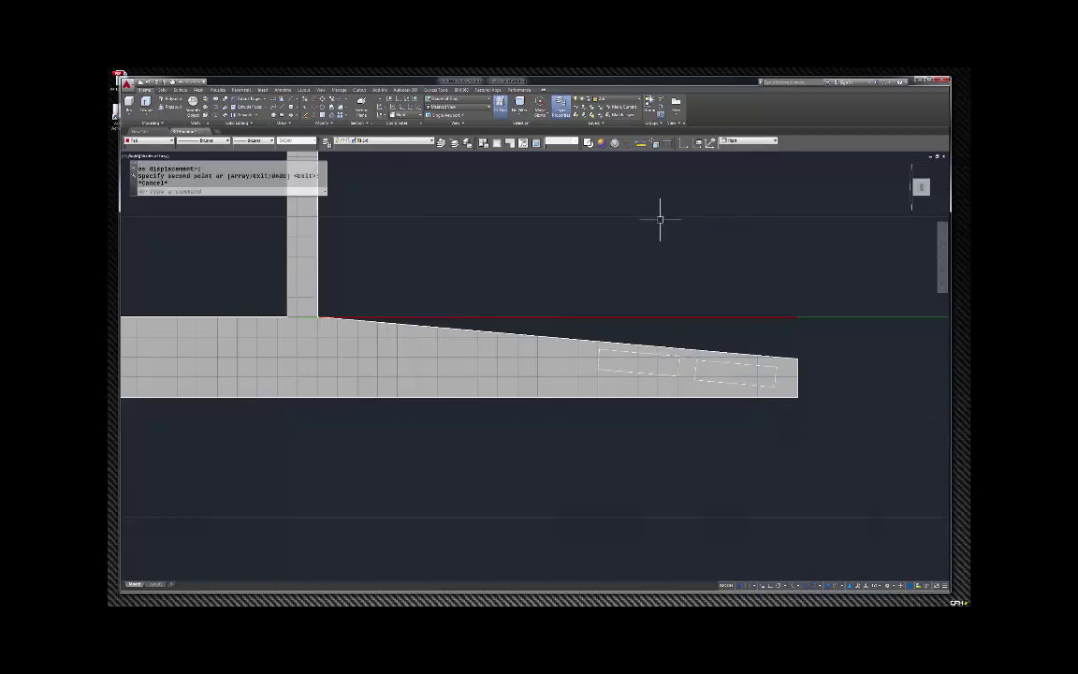
Step: Try to move the chair frame straight forward off the two slats with Ortho on
{"action": "scroll", "coordinate": [698, 337], "scroll_direction": "up", "scroll_amount": 3}
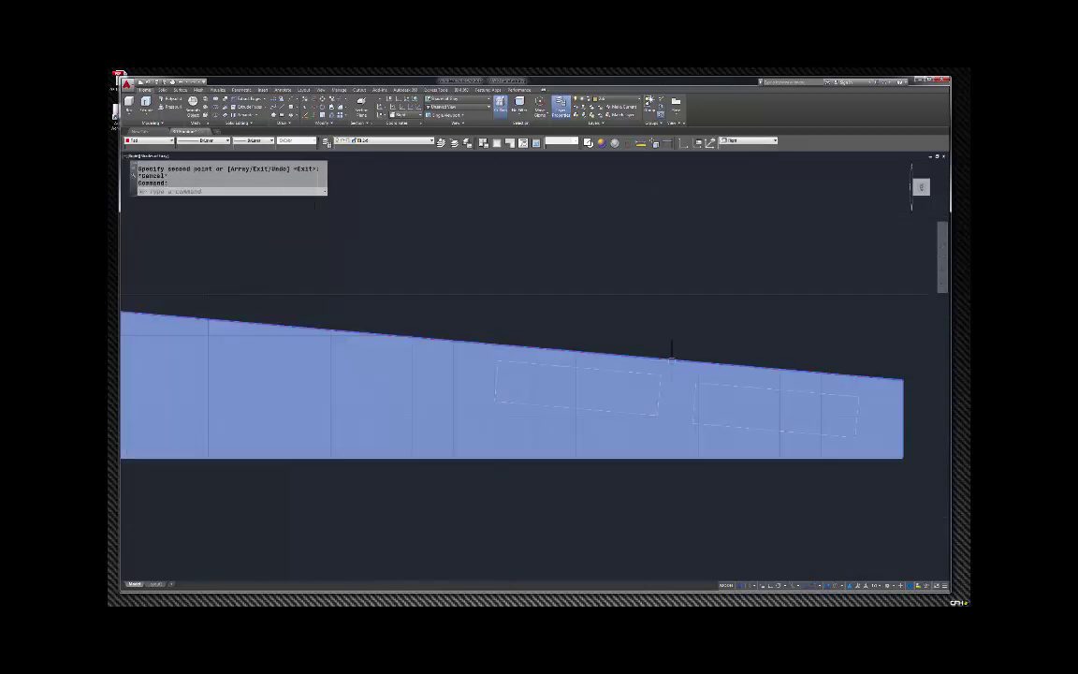
{"action": "key", "text": "Escape"}
{"action": "left_click", "coordinate": [655, 353]}
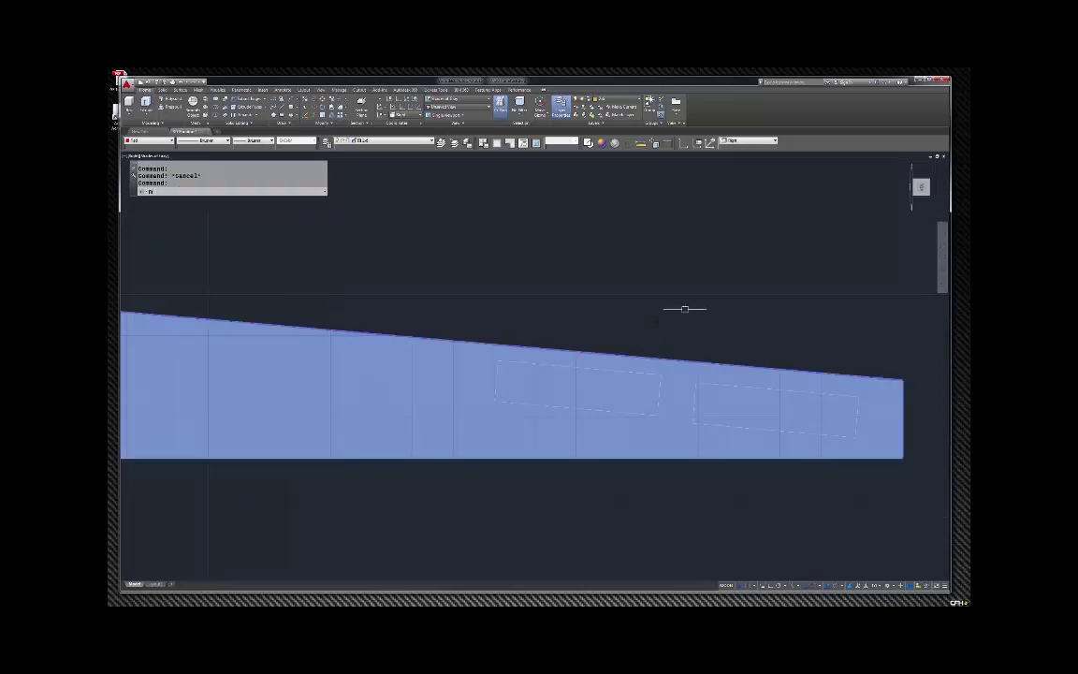
{"action": "type", "text": "m"}
{"action": "key", "text": "Return"}
{"action": "left_click", "coordinate": [703, 320]}
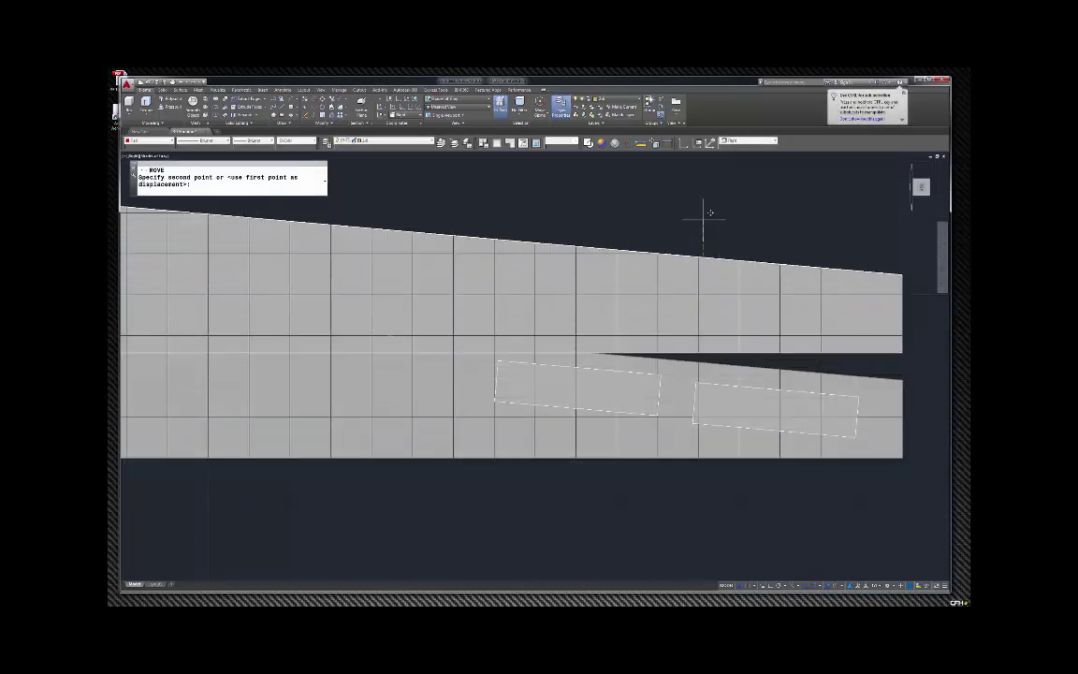
{"action": "key", "text": "F8"}
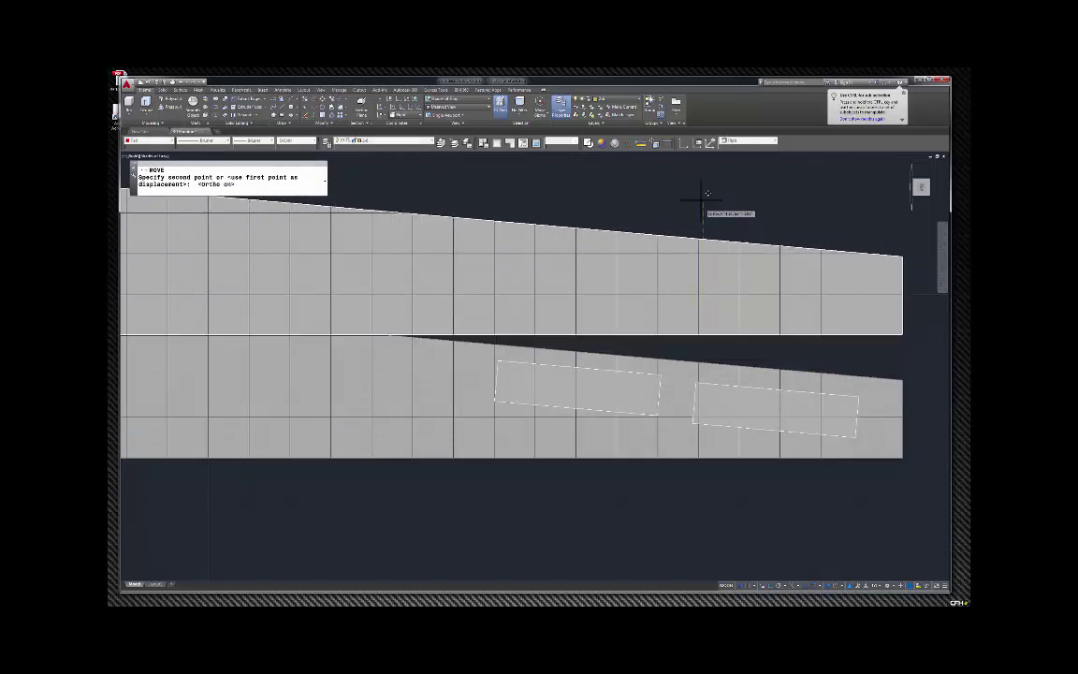
{"action": "left_click", "coordinate": [704, 192]}
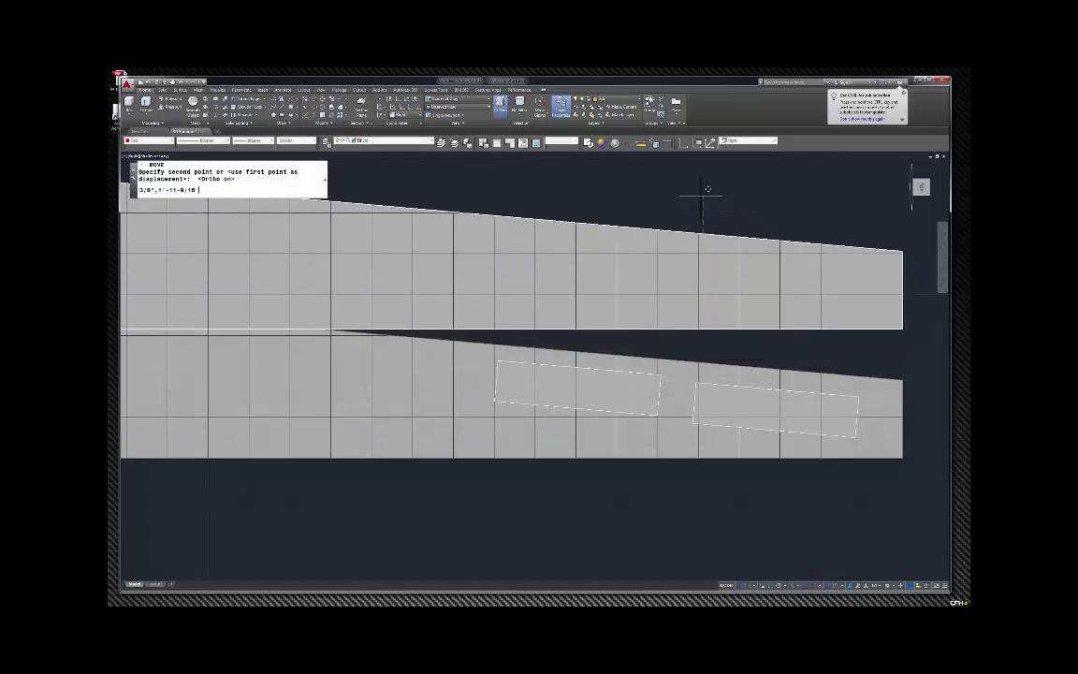
{"action": "scroll", "coordinate": [631, 324], "scroll_direction": "down", "scroll_amount": 3}
{"action": "scroll", "coordinate": [645, 354], "scroll_direction": "up", "scroll_amount": 3}
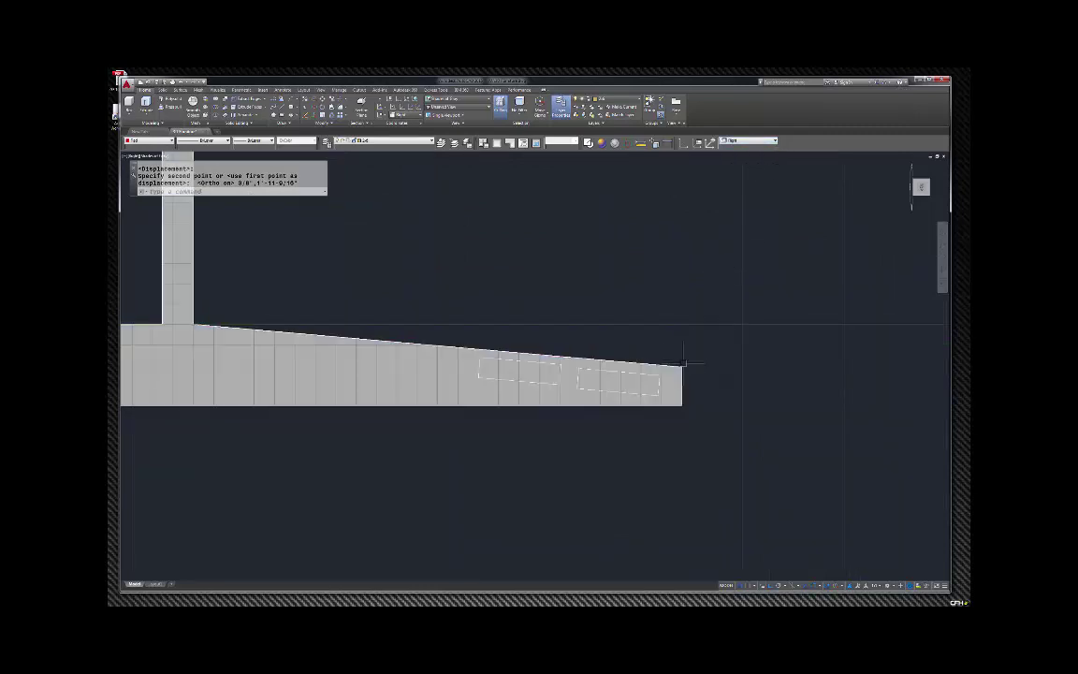
Step: Move the chair frame 2 toward the seat's front, clear of the two backrest slats
{"action": "key", "text": "Return"}
{"action": "left_click", "coordinate": [723, 365]}
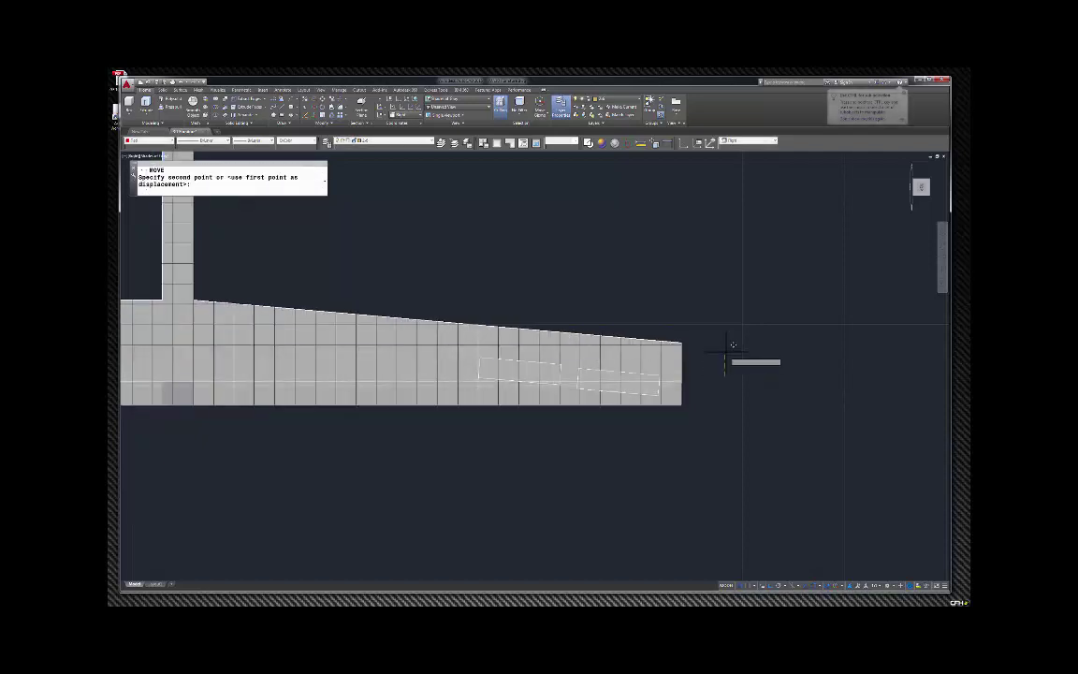
{"action": "type", "text": "2"}
{"action": "key", "text": "Return"}
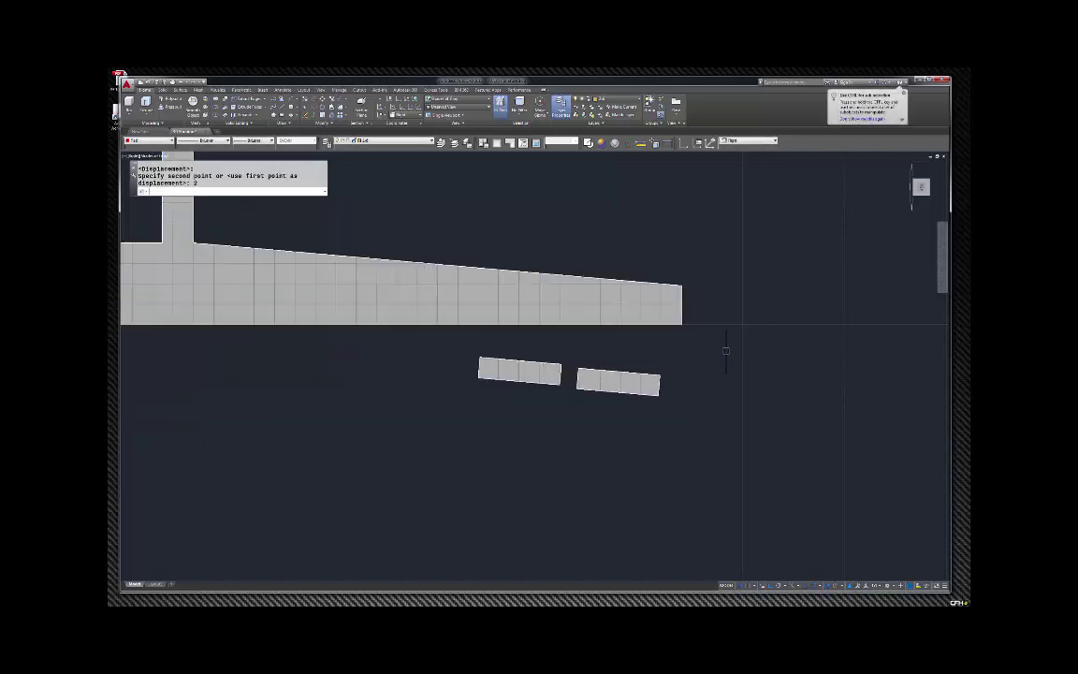
Step: Move the lower slat by its upper front corner onto the top slat's lower corner so the slats meet edge to edge
{"action": "scroll", "coordinate": [558, 360], "scroll_direction": "up", "scroll_amount": 3}
{"action": "left_click", "coordinate": [558, 361]}
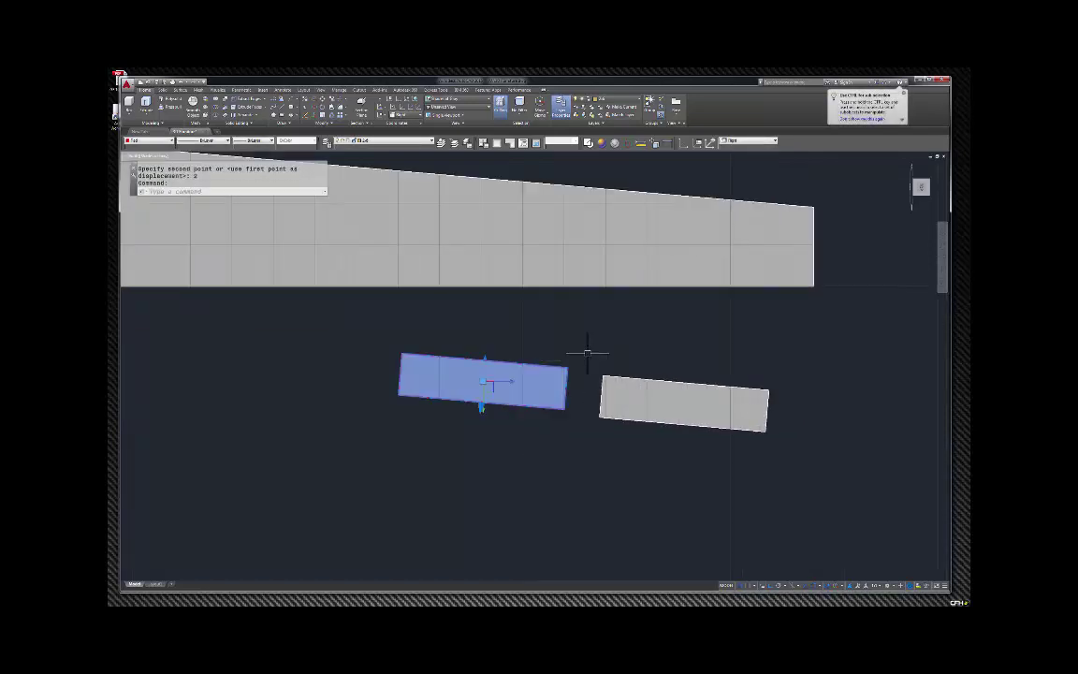
{"action": "key", "text": "Return"}
{"action": "left_click", "coordinate": [568, 363]}
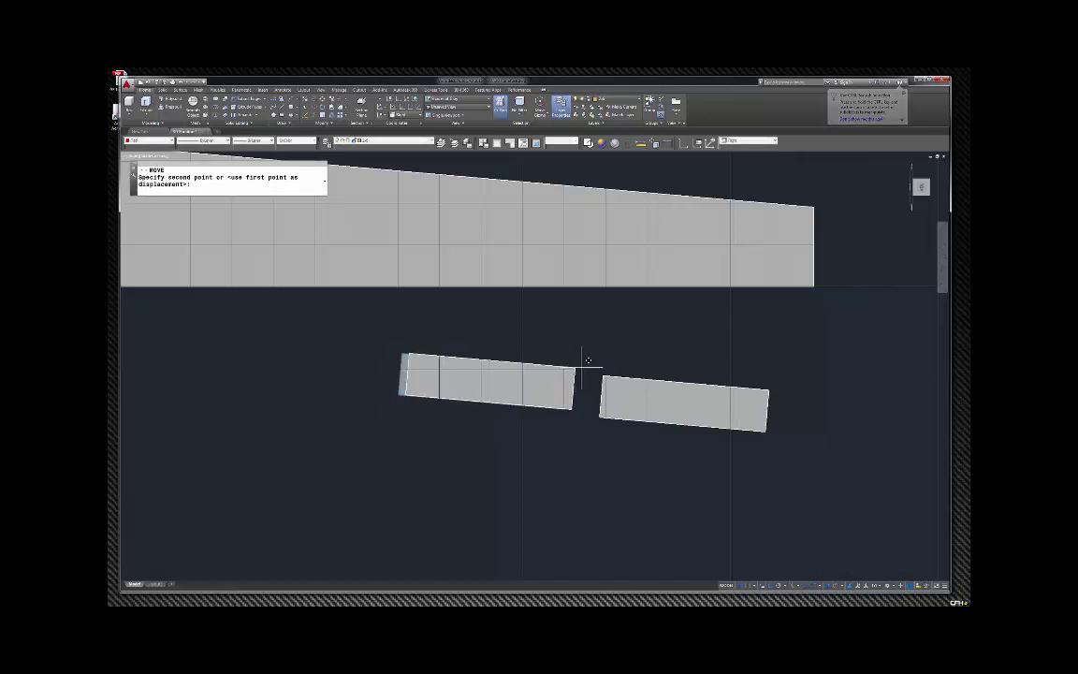
{"action": "left_click", "coordinate": [601, 363]}
Step: Shift the lower slat down by half its width, placing its corner at the midpoint of its former front face
{"action": "left_click", "coordinate": [597, 365]}
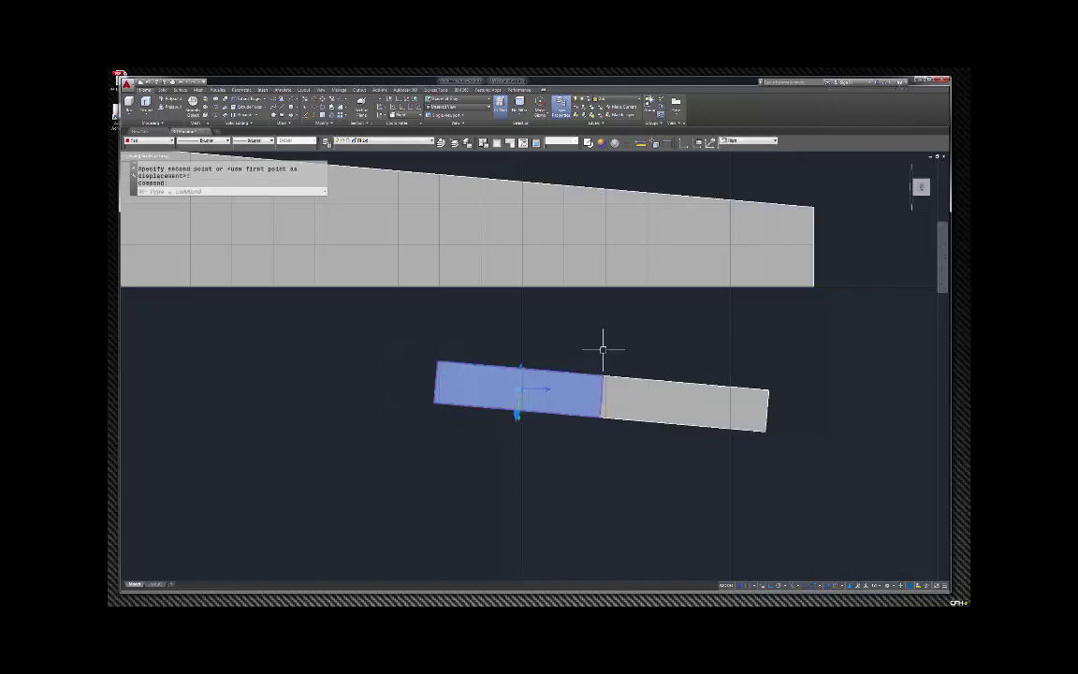
{"action": "key", "text": "Return"}
{"action": "left_click", "coordinate": [602, 363]}
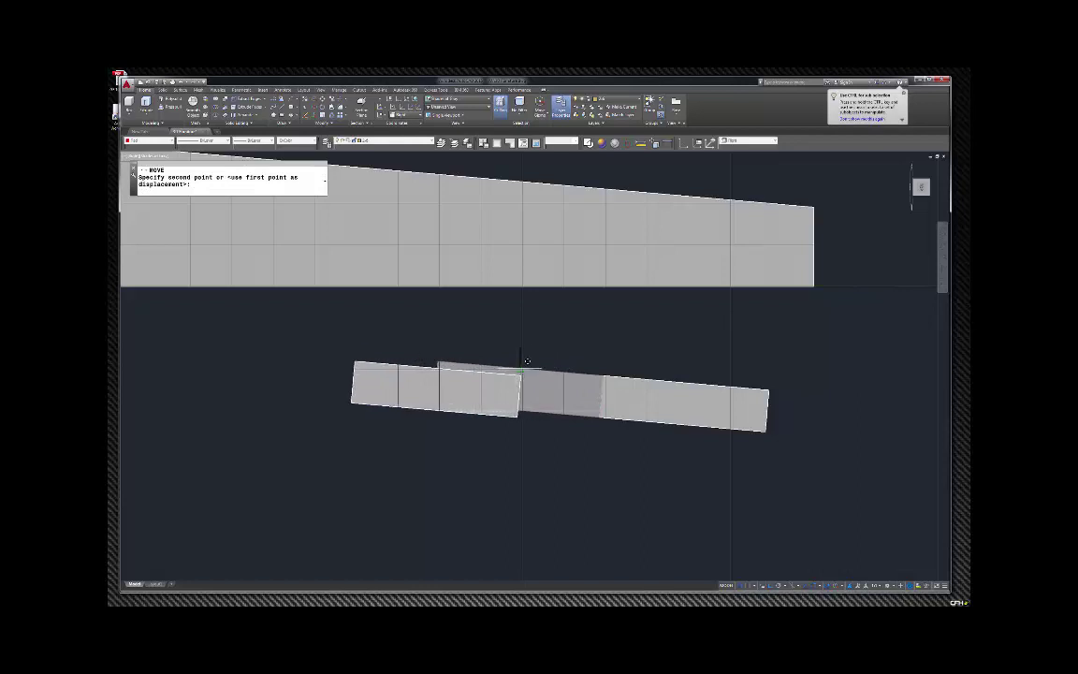
{"action": "left_click", "coordinate": [526, 360]}
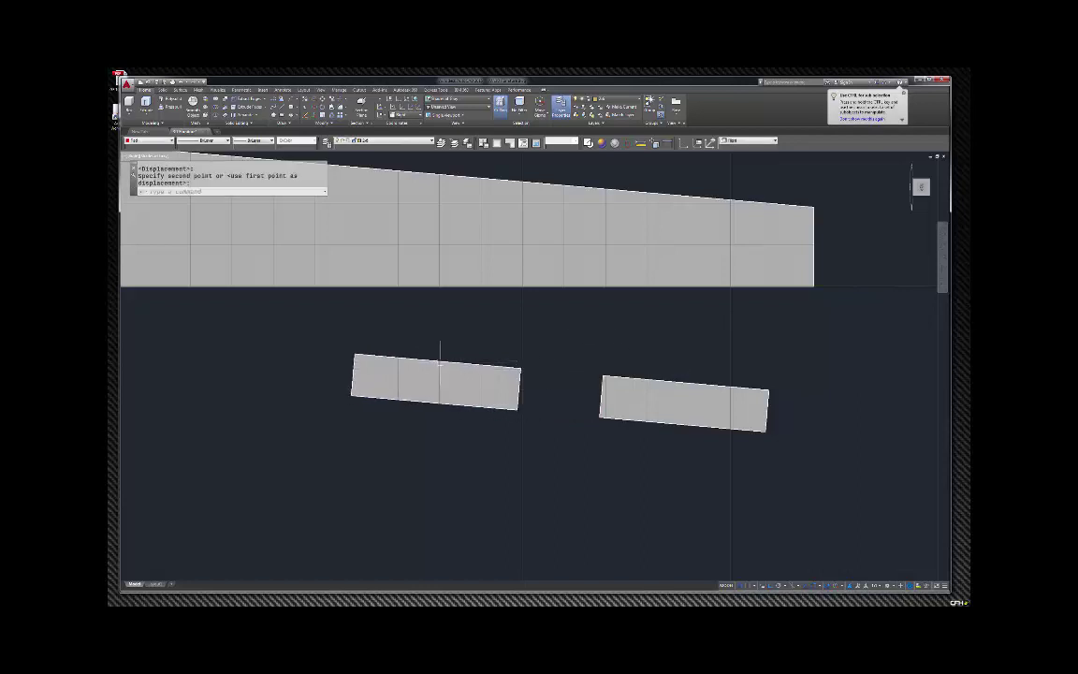
Step: Move the chair frame 2 back over the two backrest slats
{"action": "scroll", "coordinate": [604, 372], "scroll_direction": "down", "scroll_amount": 4}
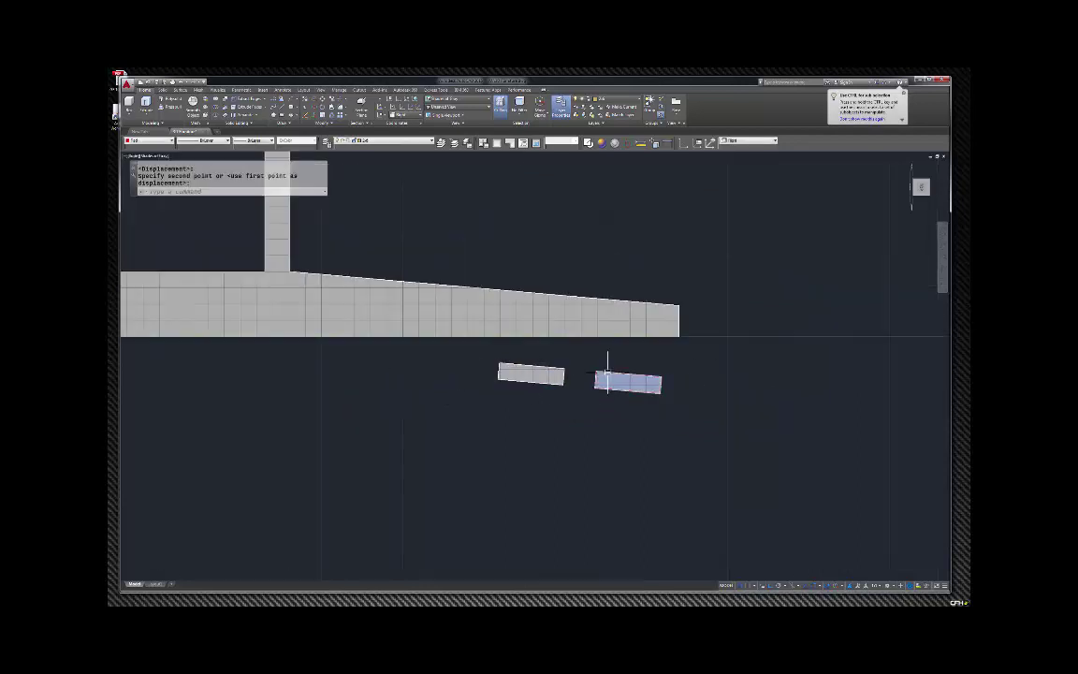
{"action": "left_click", "coordinate": [646, 309]}
{"action": "type", "text": "m"}
{"action": "key", "text": "Return"}
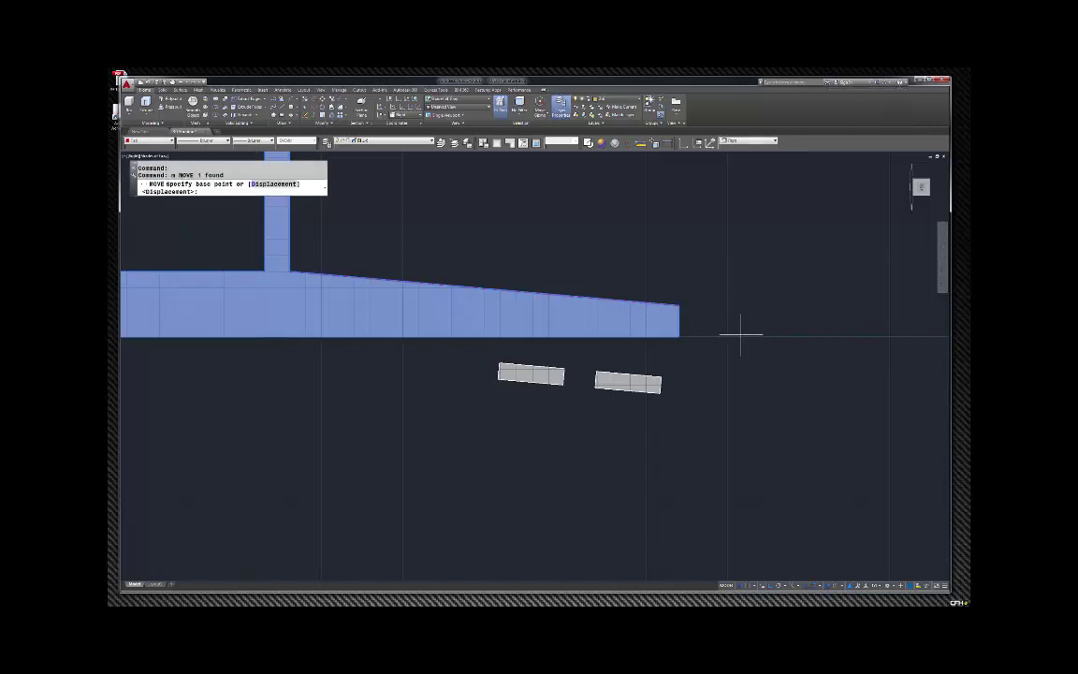
{"action": "left_click", "coordinate": [765, 351]}
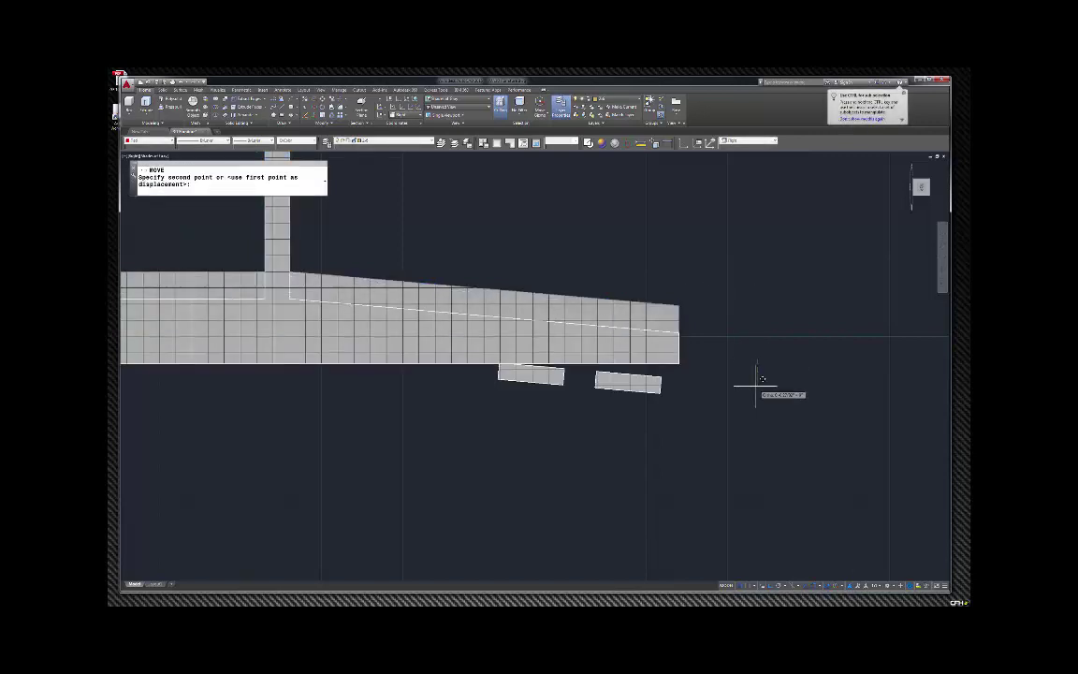
{"action": "type", "text": "2"}
{"action": "key", "text": "Return"}
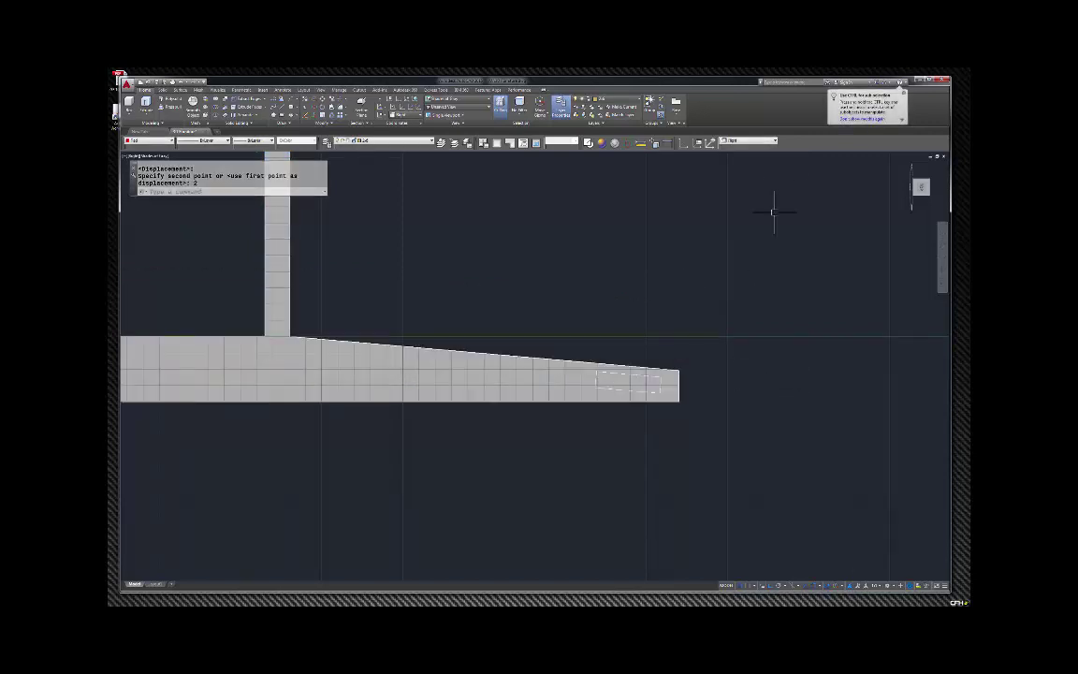
Step: Set the UCS to World, orbit to a 3D view and zoom to the extents of the chair
{"action": "left_click", "coordinate": [749, 141]}
{"action": "left_click", "coordinate": [741, 167]}
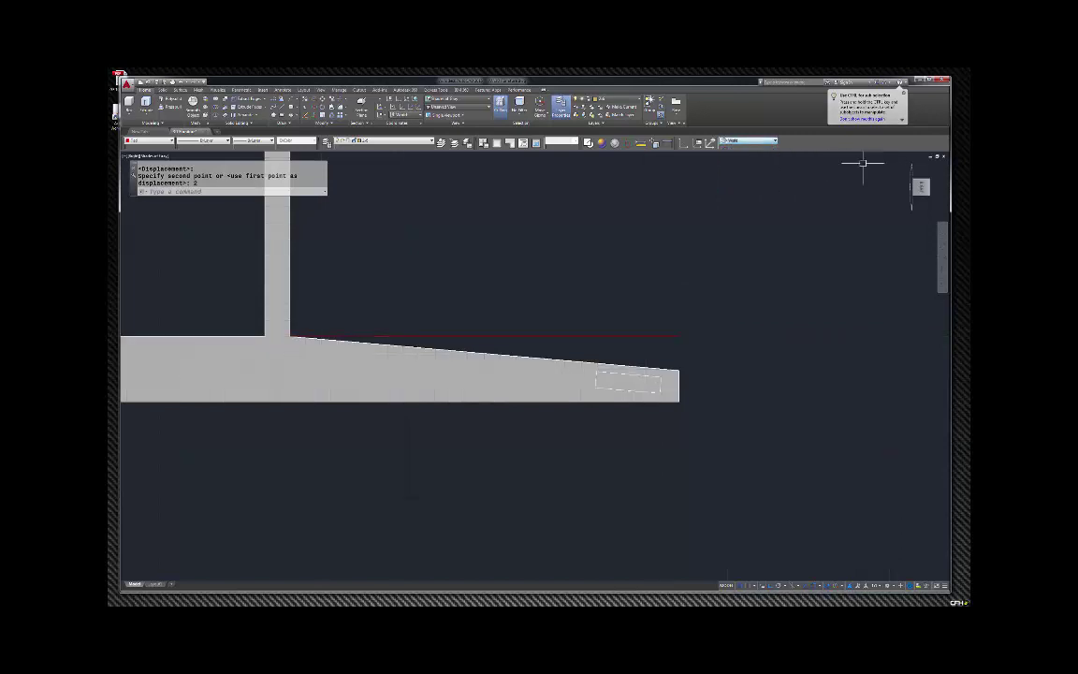
{"action": "middle_click_drag", "start_coordinate": [829, 169], "coordinate": [729, 298], "text": "shift"}
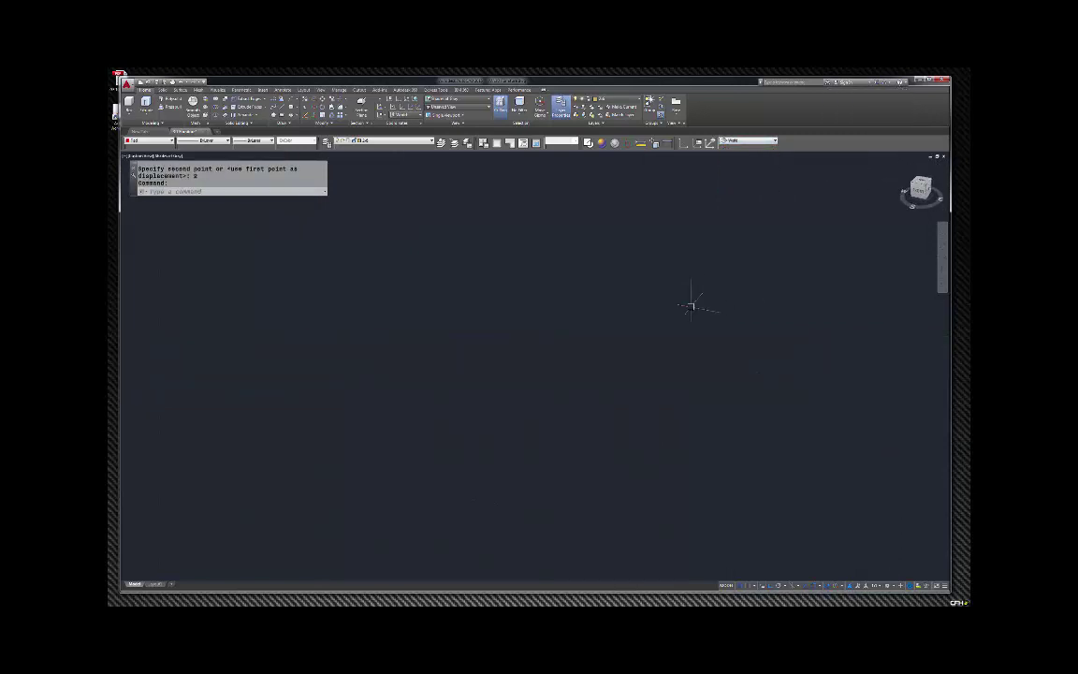
{"action": "type", "text": "z"}
{"action": "key", "text": "Return"}
{"action": "type", "text": "e"}
{"action": "key", "text": "Return"}
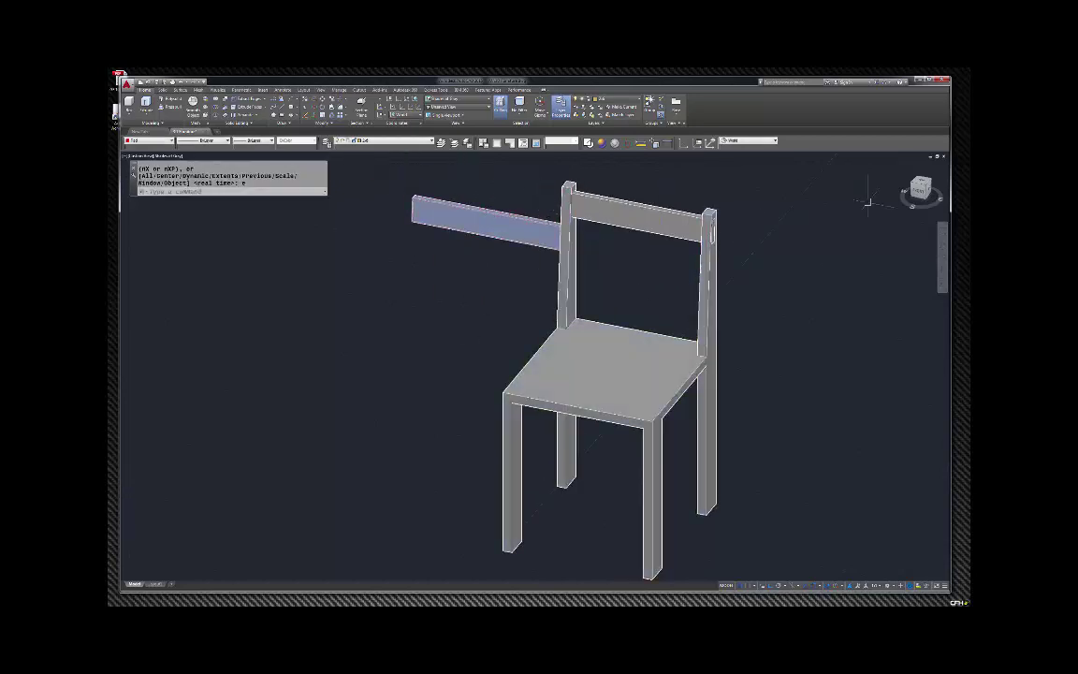
Step: Move the second backrest slat by its end corner onto the matching corner of the lower slot in the back post
{"action": "left_click", "coordinate": [913, 196]}
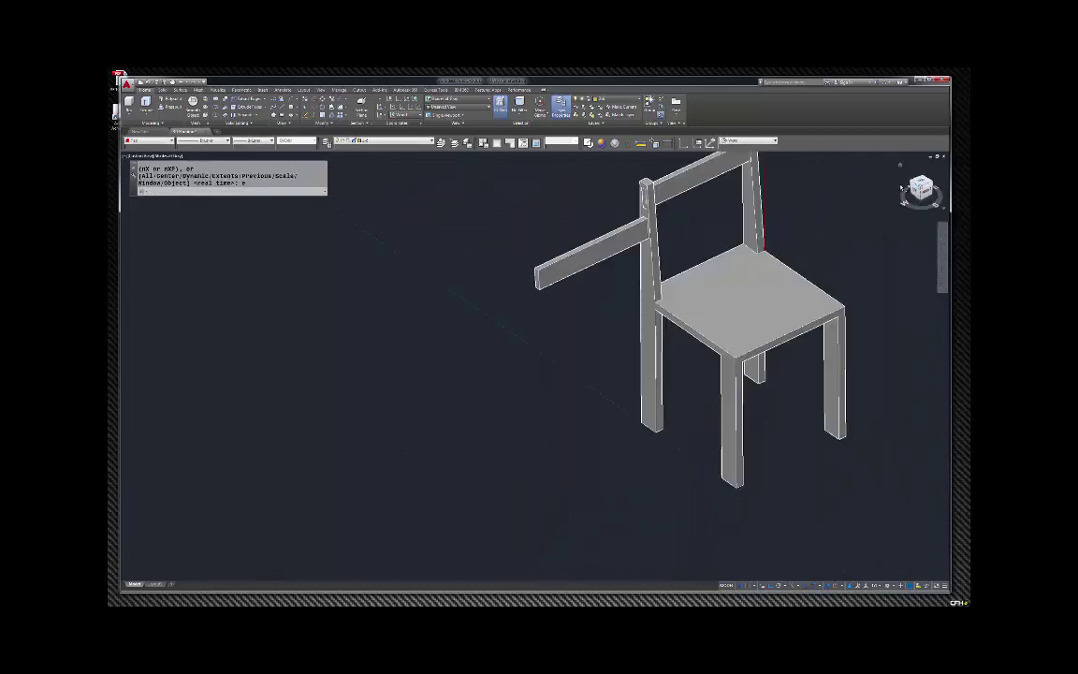
{"action": "scroll", "coordinate": [447, 271], "scroll_direction": "up", "scroll_amount": 4}
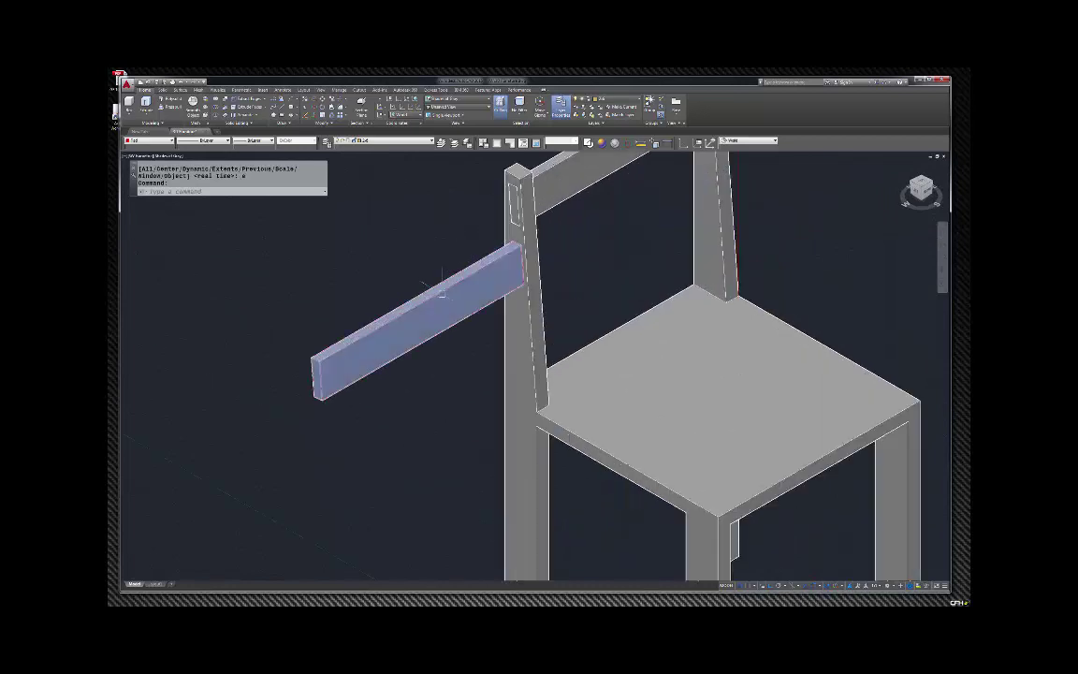
{"action": "left_click", "coordinate": [438, 277]}
{"action": "key", "text": "Return"}
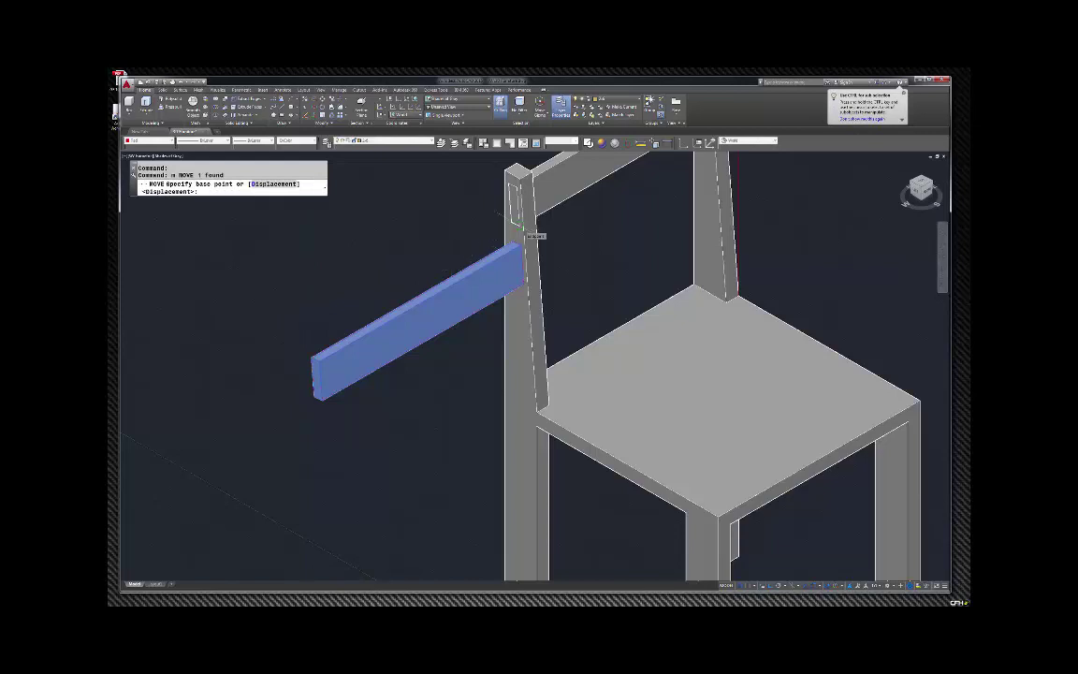
{"action": "left_click", "coordinate": [314, 360]}
{"action": "scroll", "coordinate": [520, 242], "scroll_direction": "up", "scroll_amount": 5}
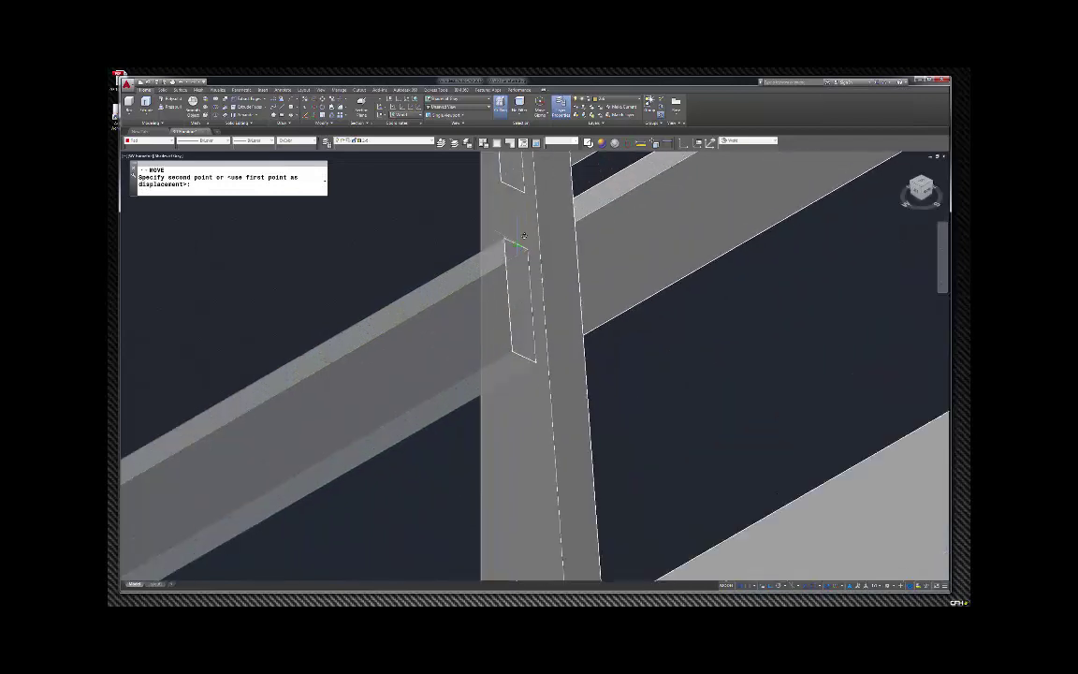
{"action": "key", "text": "Escape"}
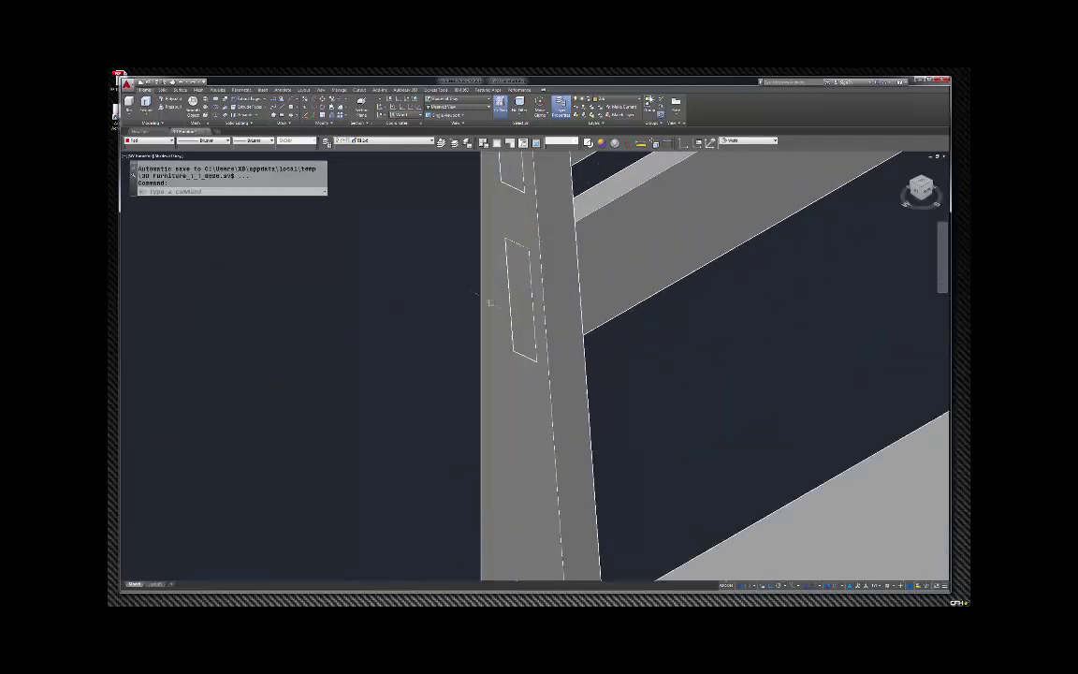
{"action": "scroll", "coordinate": [480, 327], "scroll_direction": "down", "scroll_amount": 5}
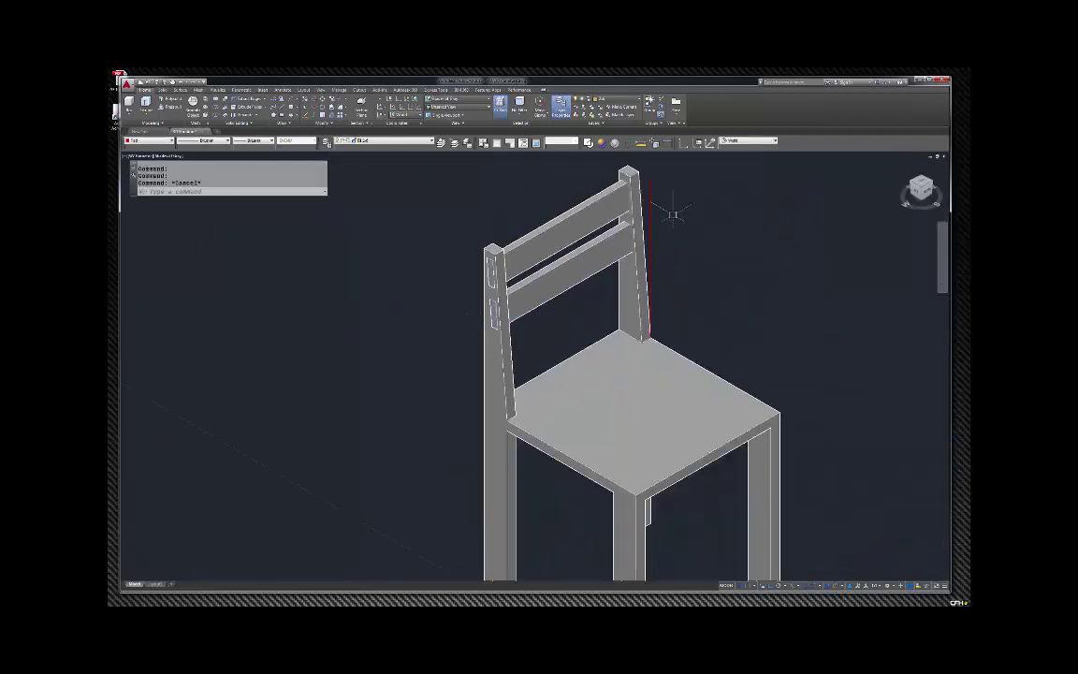
{"action": "key", "text": "ctrl+a"}
{"action": "key", "text": "Escape"}
Step: Switch to the browser and open the dimensioned wooden chair reference image to examine its backrest
{"action": "key", "text": "alt+Tab"}
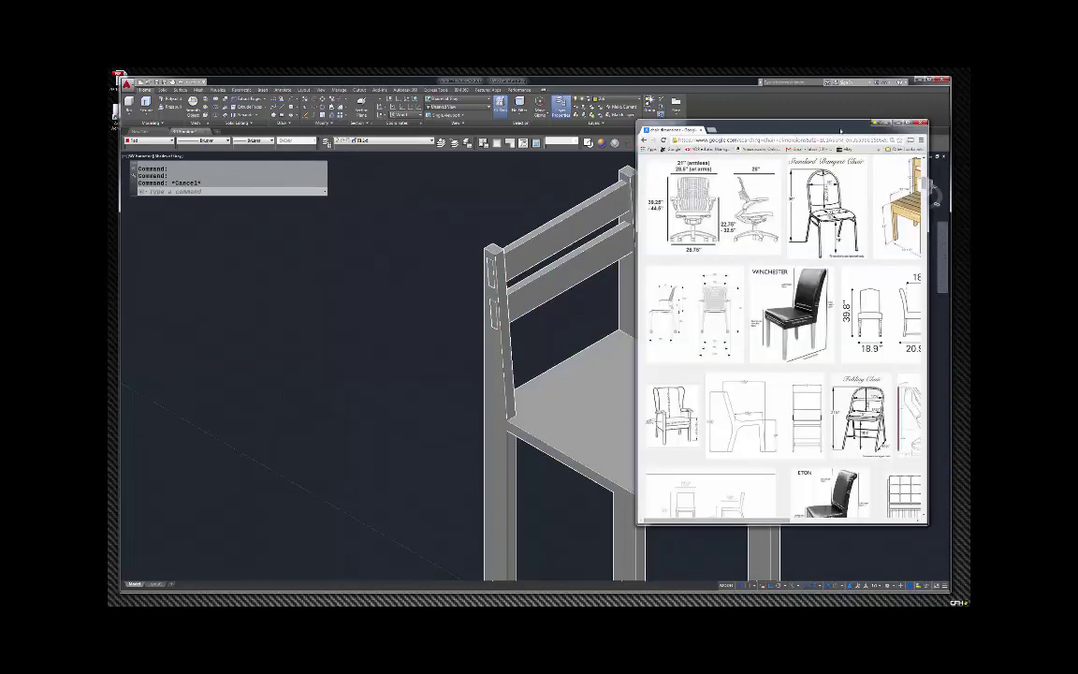
{"action": "left_click_drag", "start_coordinate": [840, 131], "coordinate": [650, 131]}
{"action": "left_click", "coordinate": [716, 210]}
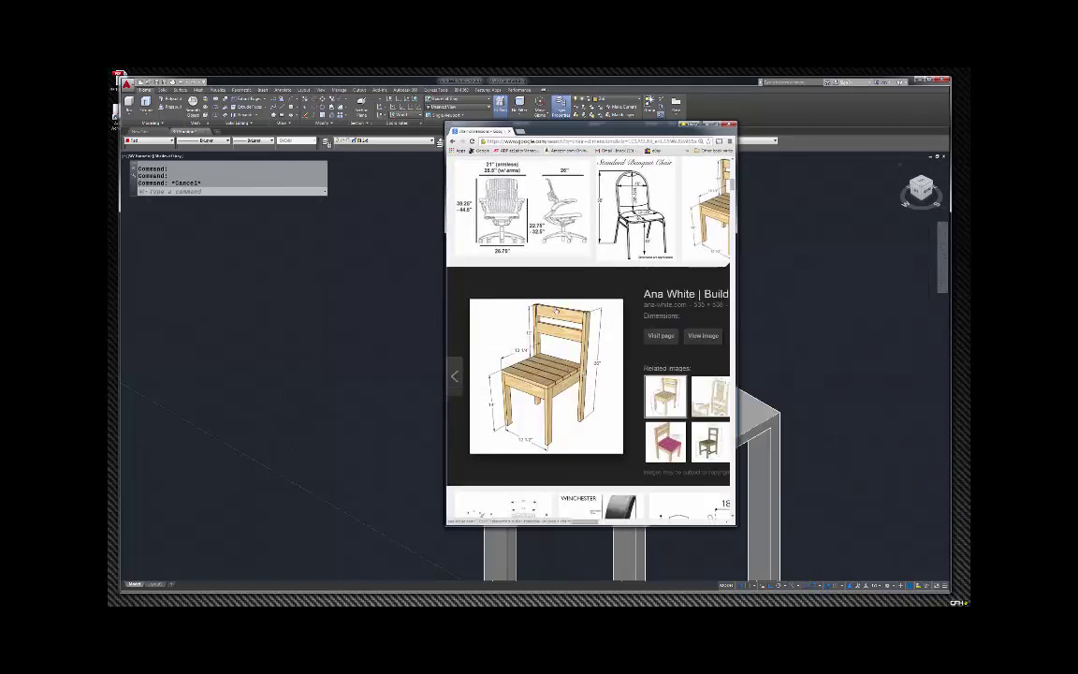
{"action": "left_click_drag", "start_coordinate": [590, 131], "coordinate": [1077, 131]}
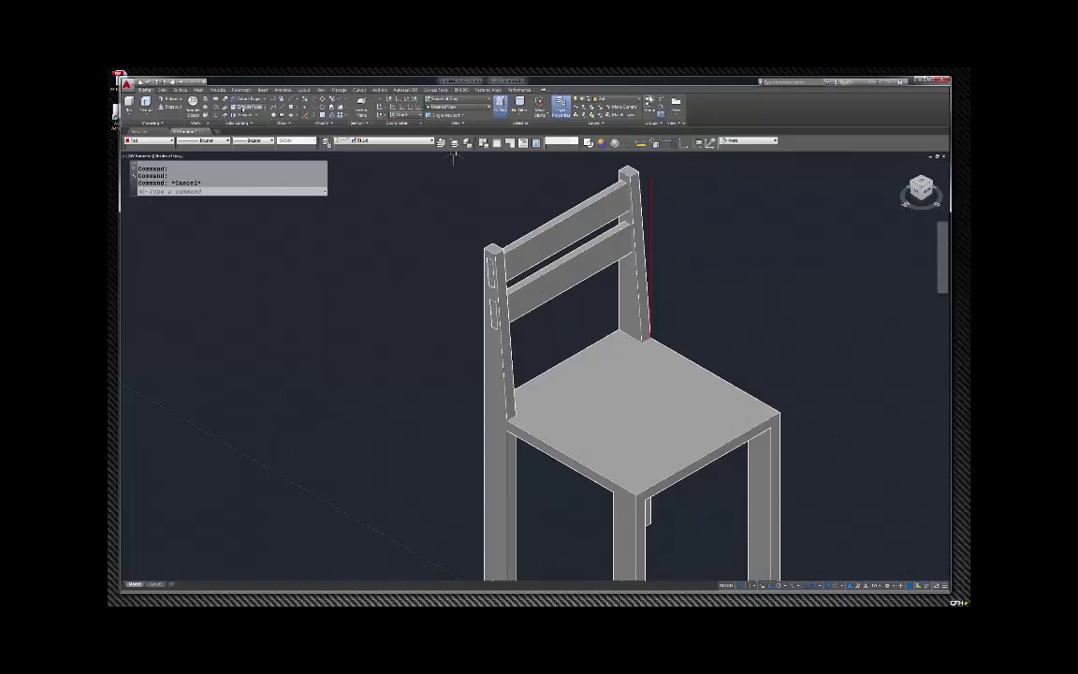
Step: Erase the leftover red construction line beside the back post in AutoCAD
{"action": "left_click", "coordinate": [649, 234]}
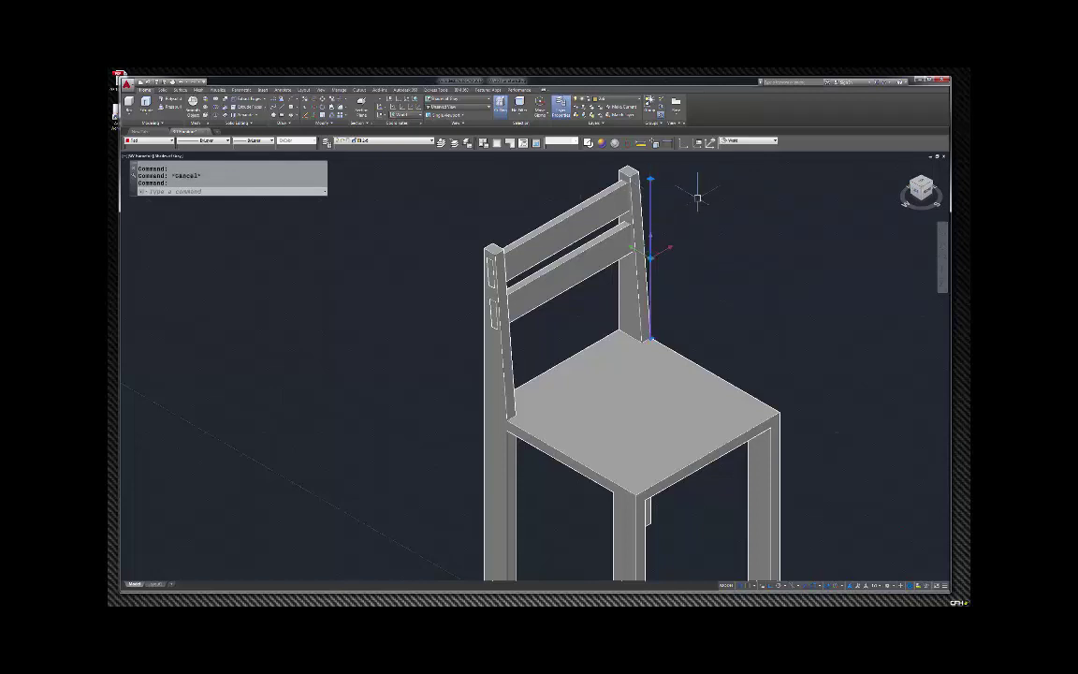
{"action": "key", "text": "Delete"}
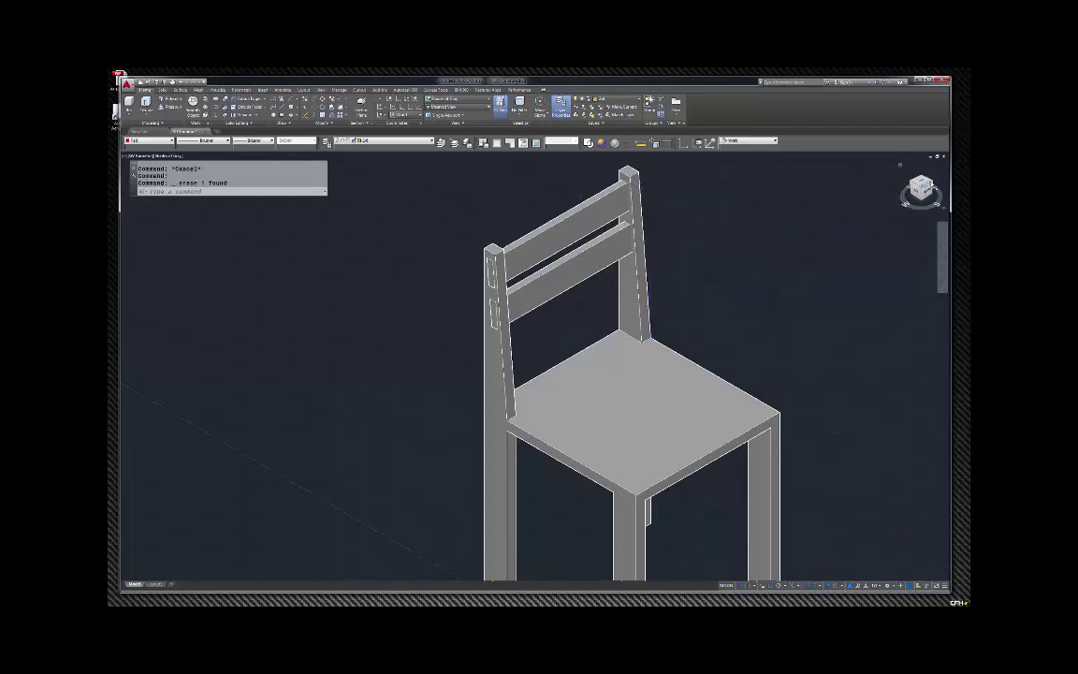
{"action": "middle_click_drag", "start_coordinate": [831, 166], "coordinate": [777, 253], "text": "shift"}
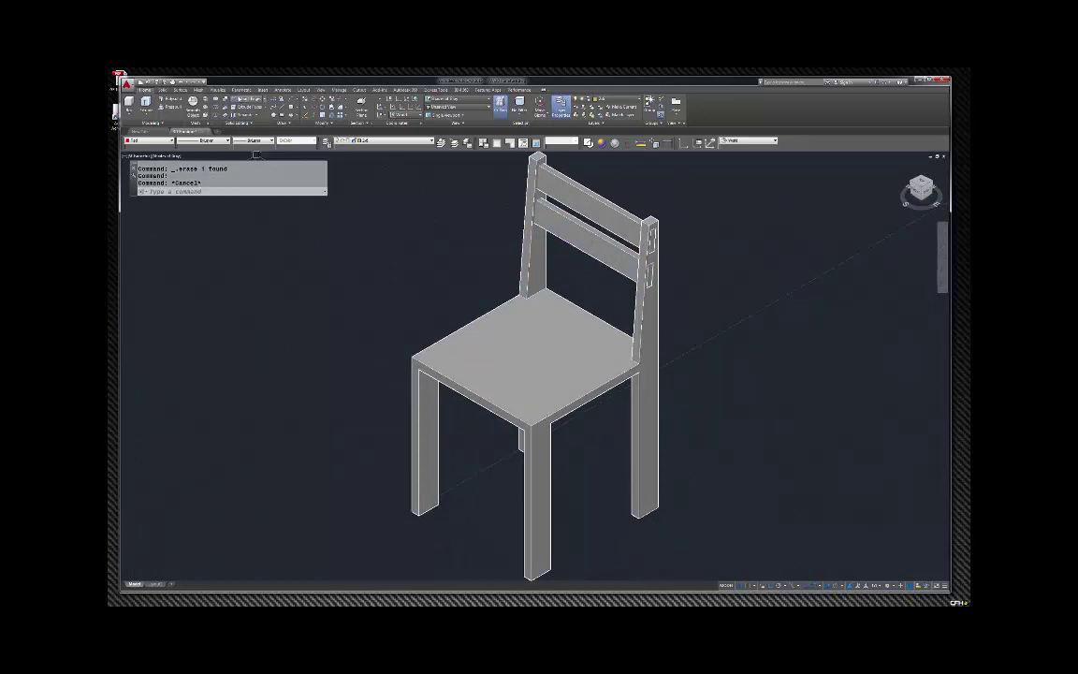
Step: Union the chair frame and both backrest slats into a single solid
{"action": "left_click", "coordinate": [232, 99]}
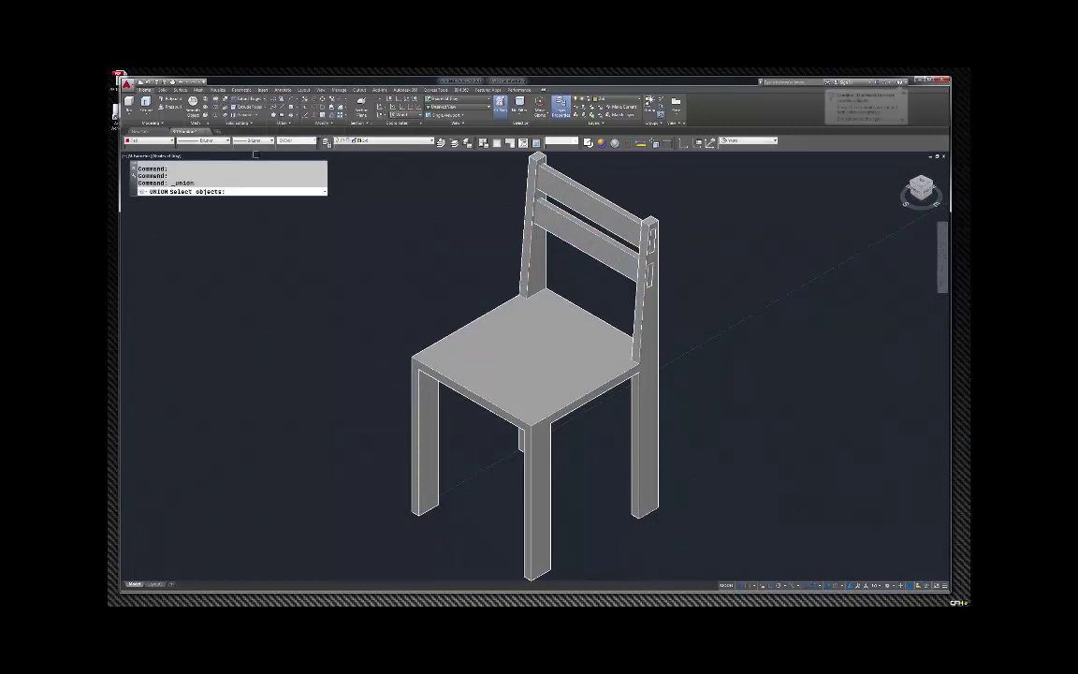
{"action": "left_click", "coordinate": [689, 285]}
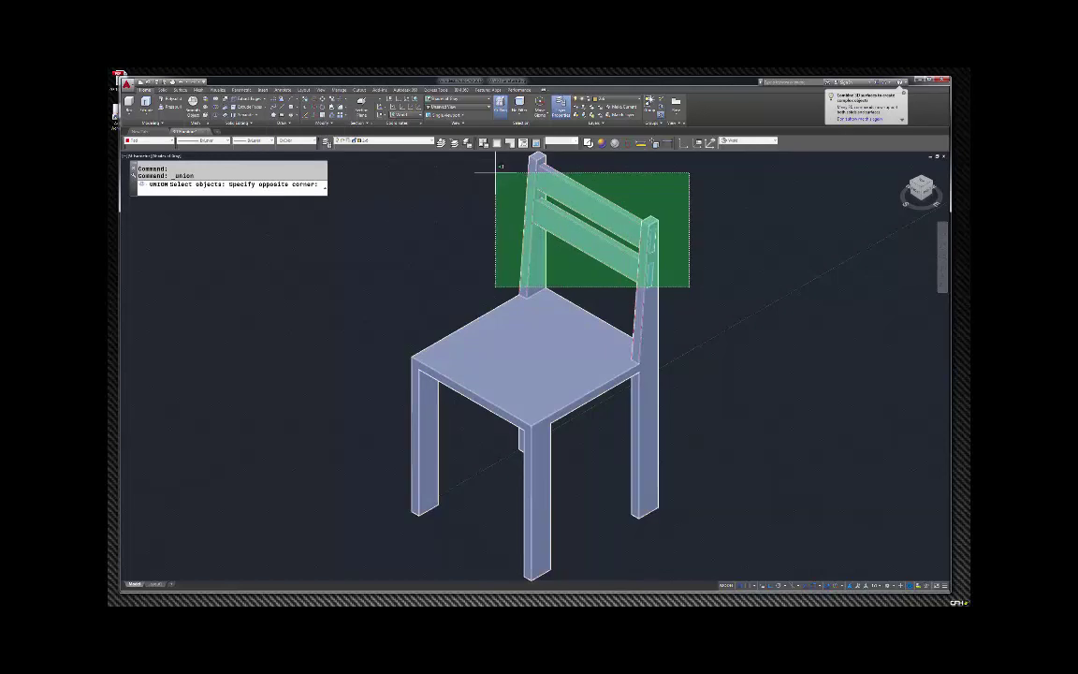
{"action": "left_click", "coordinate": [496, 172]}
{"action": "key", "text": "Return"}
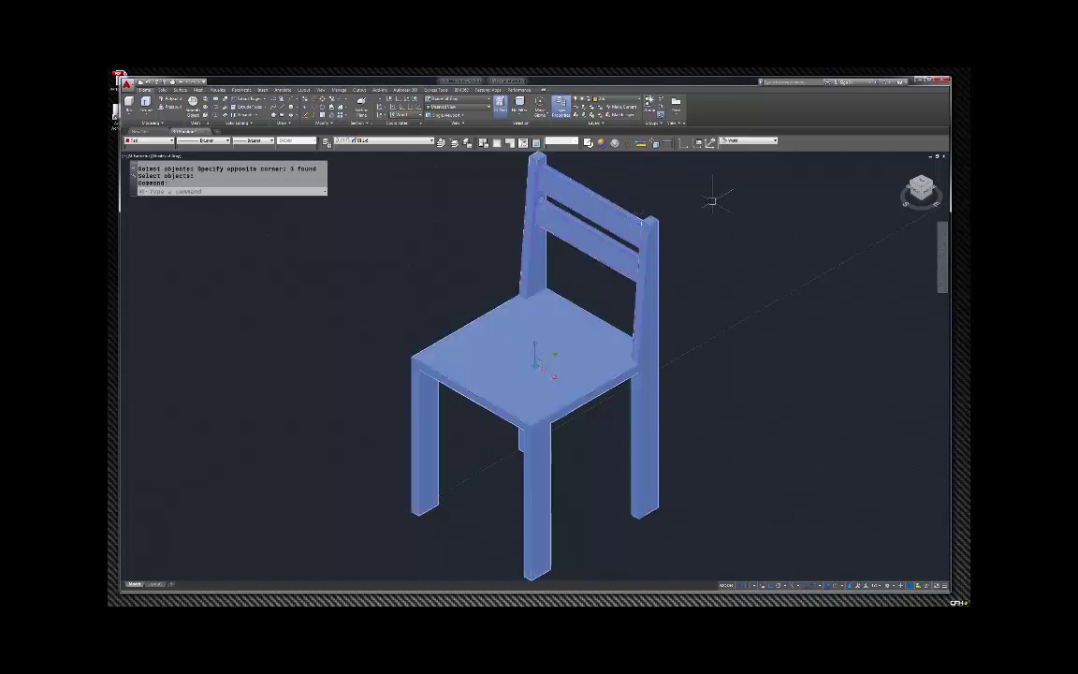
{"action": "key", "text": "Escape"}
{"action": "scroll", "coordinate": [618, 309], "scroll_direction": "down", "scroll_amount": 2}
{"action": "scroll", "coordinate": [613, 388], "scroll_direction": "up", "scroll_amount": 4}
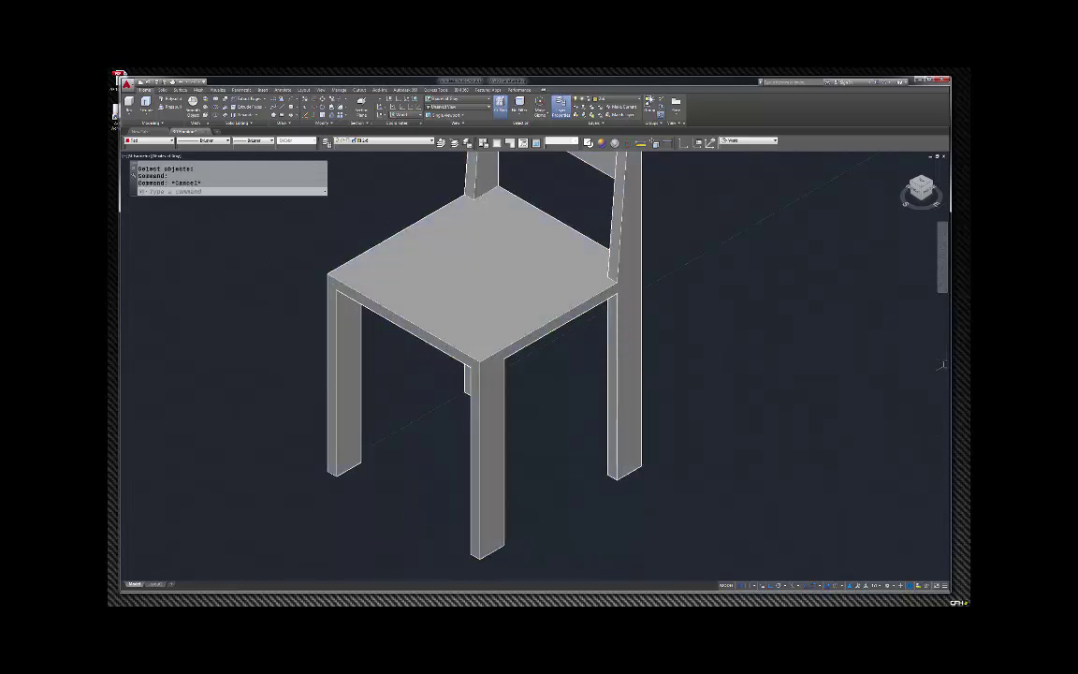
Step: Switch to the browser and examine the rails under the seat in the wooden chair reference image
{"action": "key", "text": "alt+Tab"}
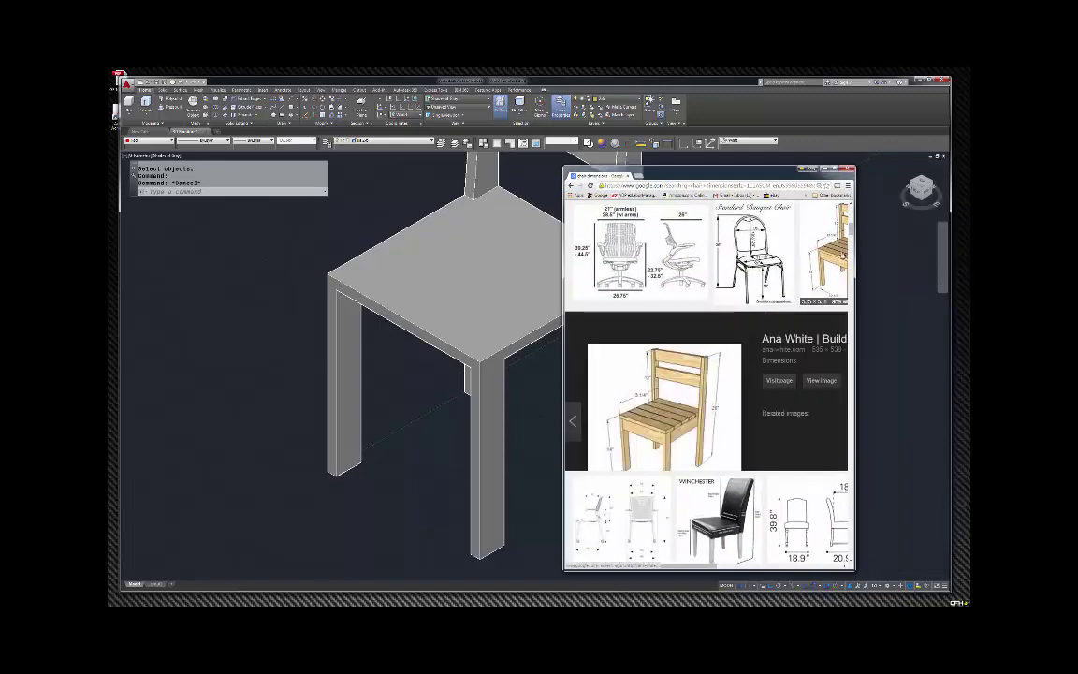
{"action": "left_click_drag", "start_coordinate": [752, 173], "coordinate": [730, 134]}
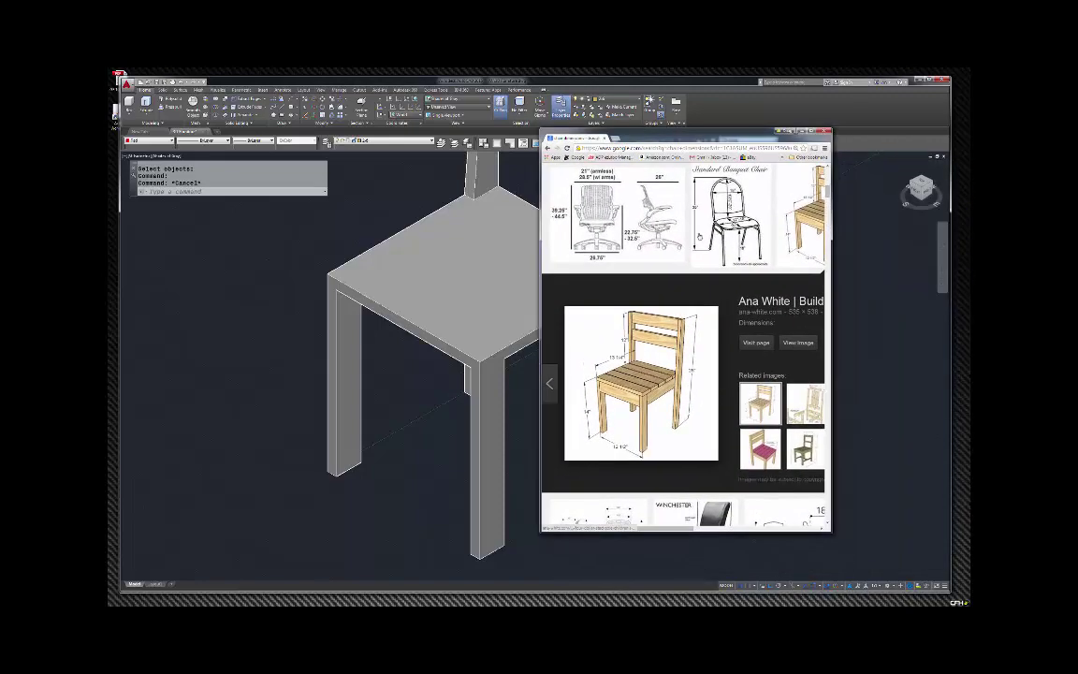
{"action": "left_click", "coordinate": [671, 359]}
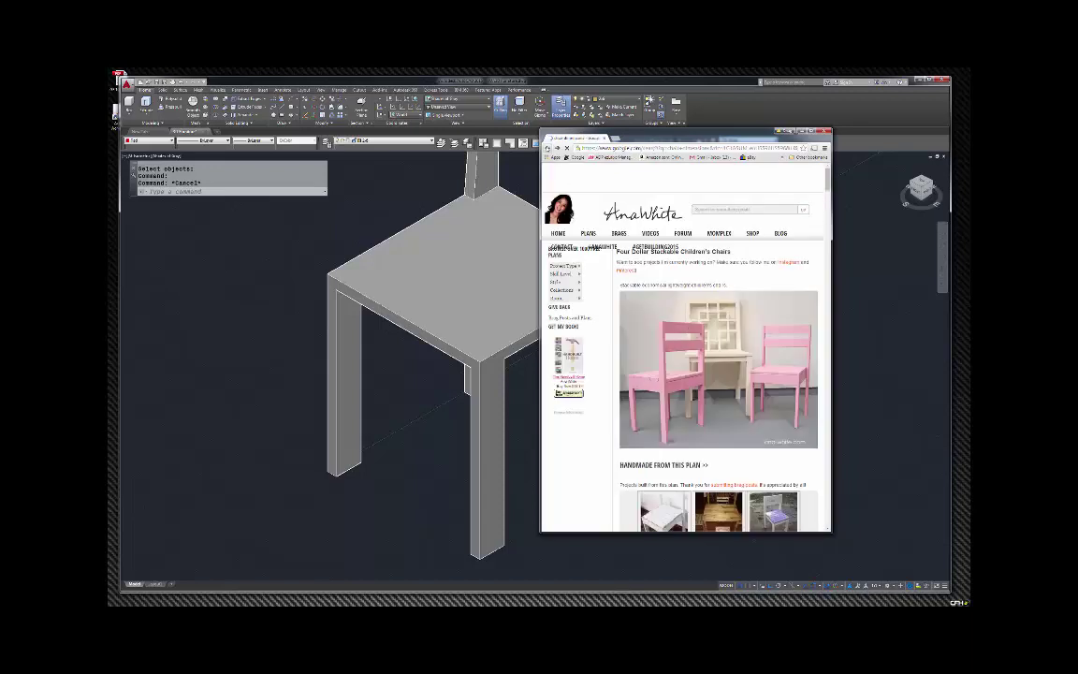
{"action": "left_click", "coordinate": [548, 148]}
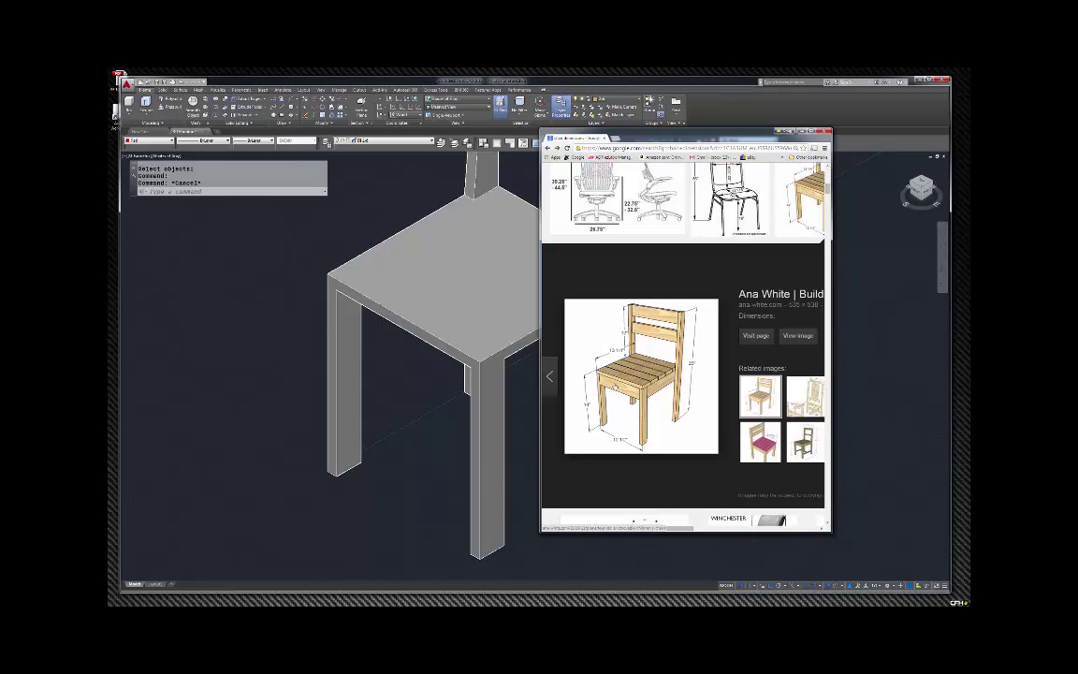
{"action": "left_click_drag", "start_coordinate": [625, 131], "coordinate": [1072, 133]}
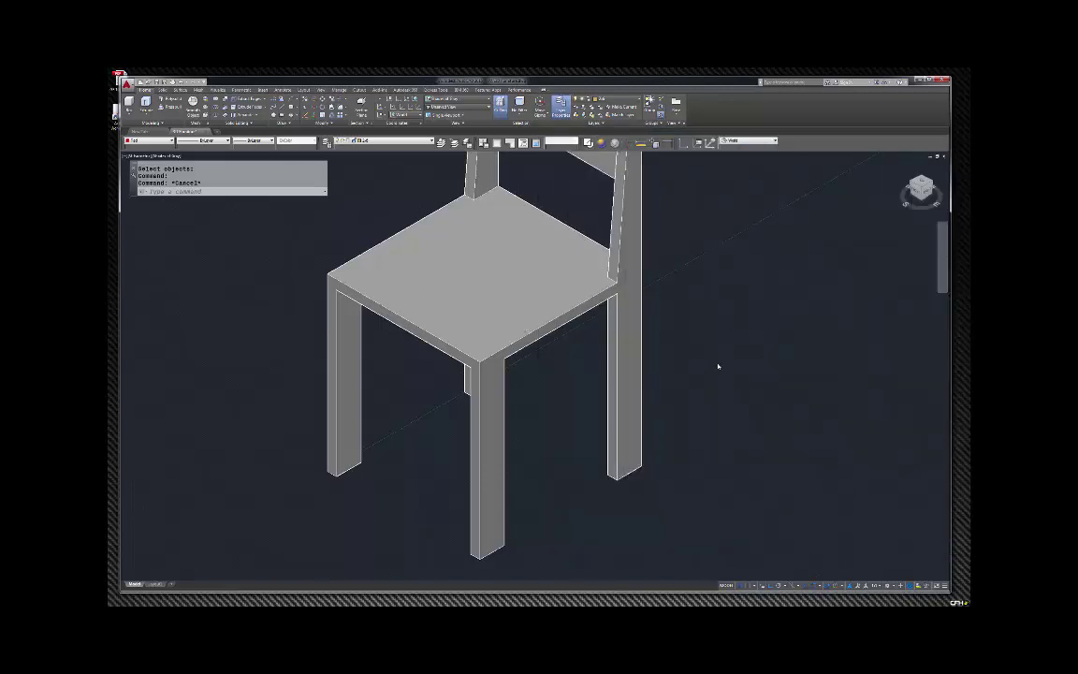
Step: Create a box rail at the foot of the front legs, spanning the gap between them, 0.75 wide and 3 high
{"action": "left_click", "coordinate": [477, 283]}
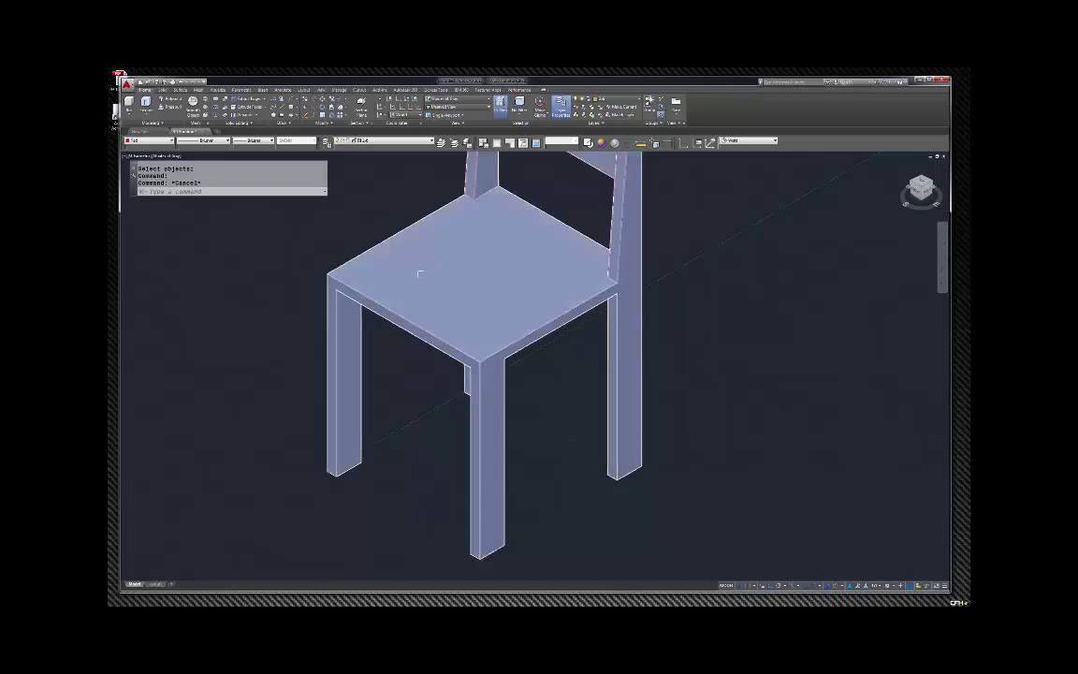
{"action": "key", "text": "Escape"}
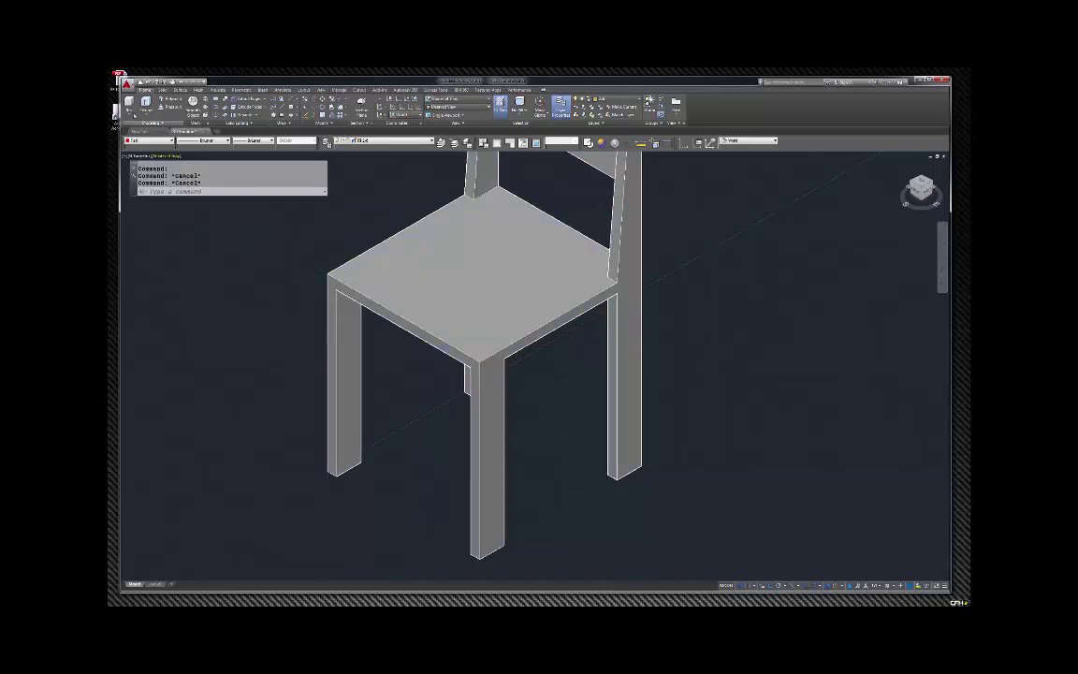
{"action": "left_click", "coordinate": [130, 104]}
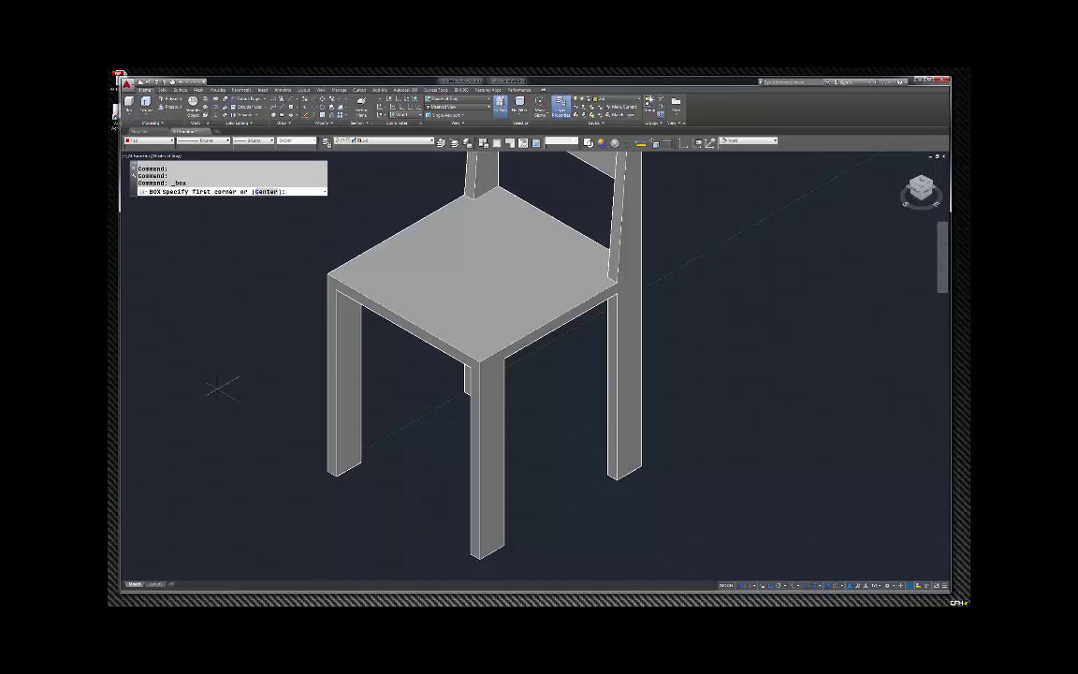
{"action": "left_click", "coordinate": [334, 477]}
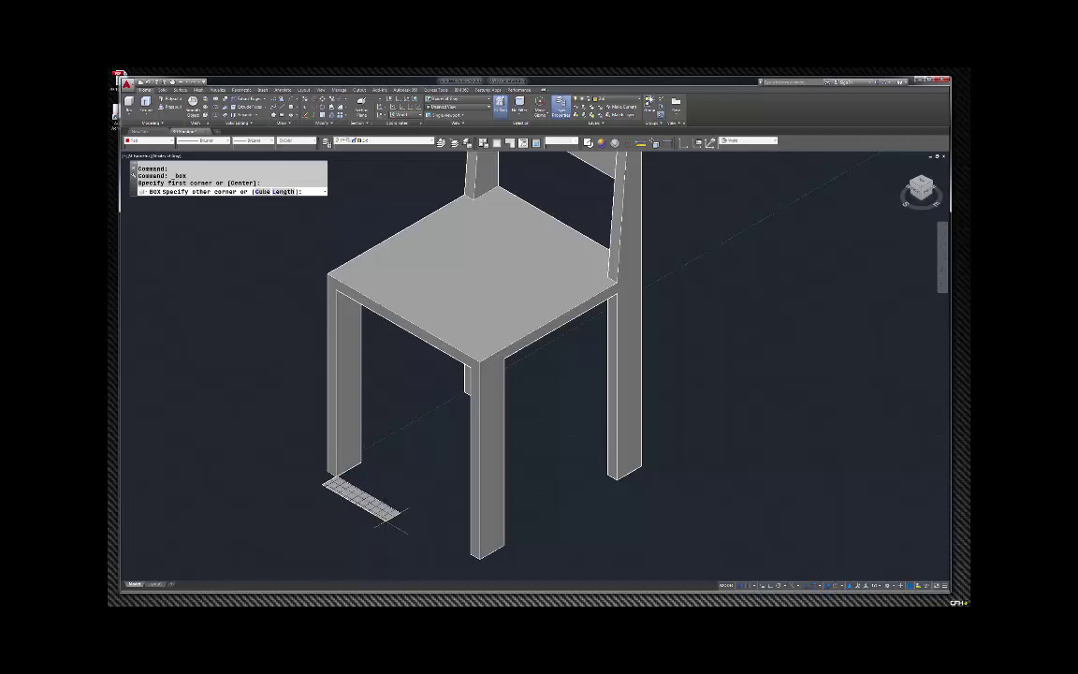
{"action": "type", "text": "l"}
{"action": "key", "text": "Return"}
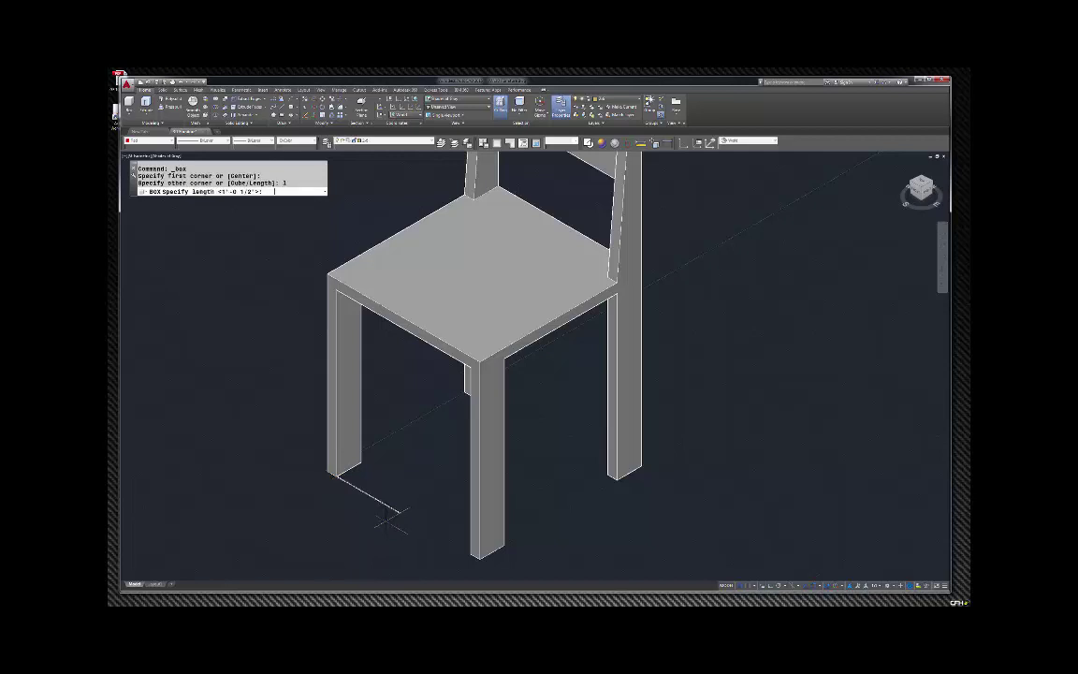
{"action": "left_click", "coordinate": [468, 553]}
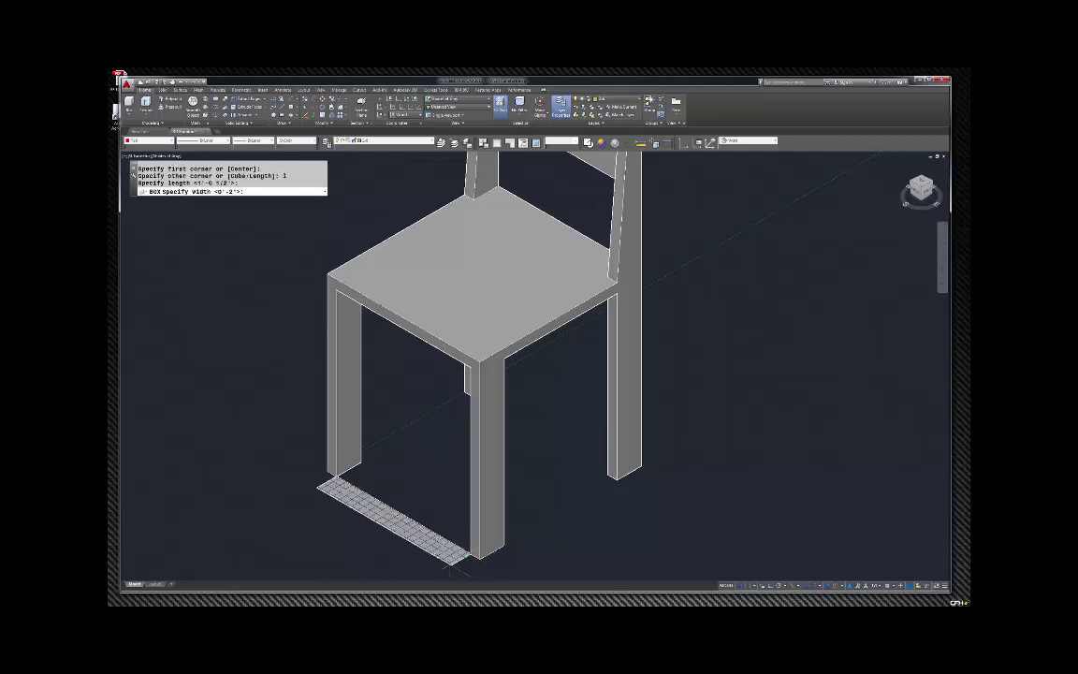
{"action": "type", "text": ".75"}
{"action": "key", "text": "Return"}
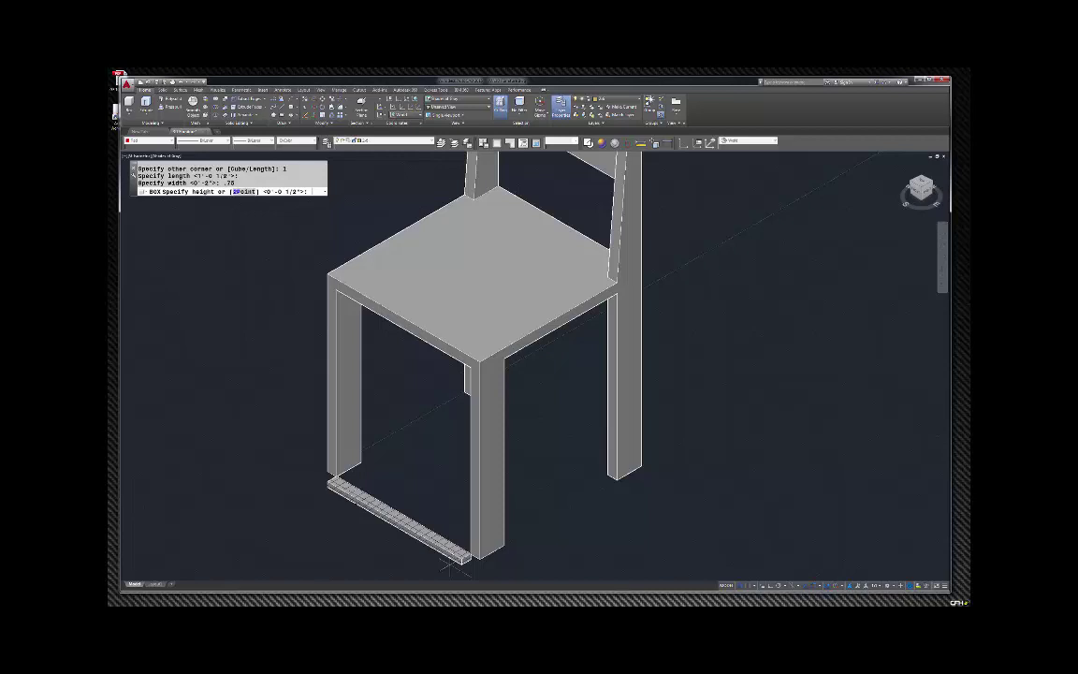
{"action": "type", "text": "3"}
{"action": "key", "text": "Return"}
{"action": "key", "text": "Escape"}
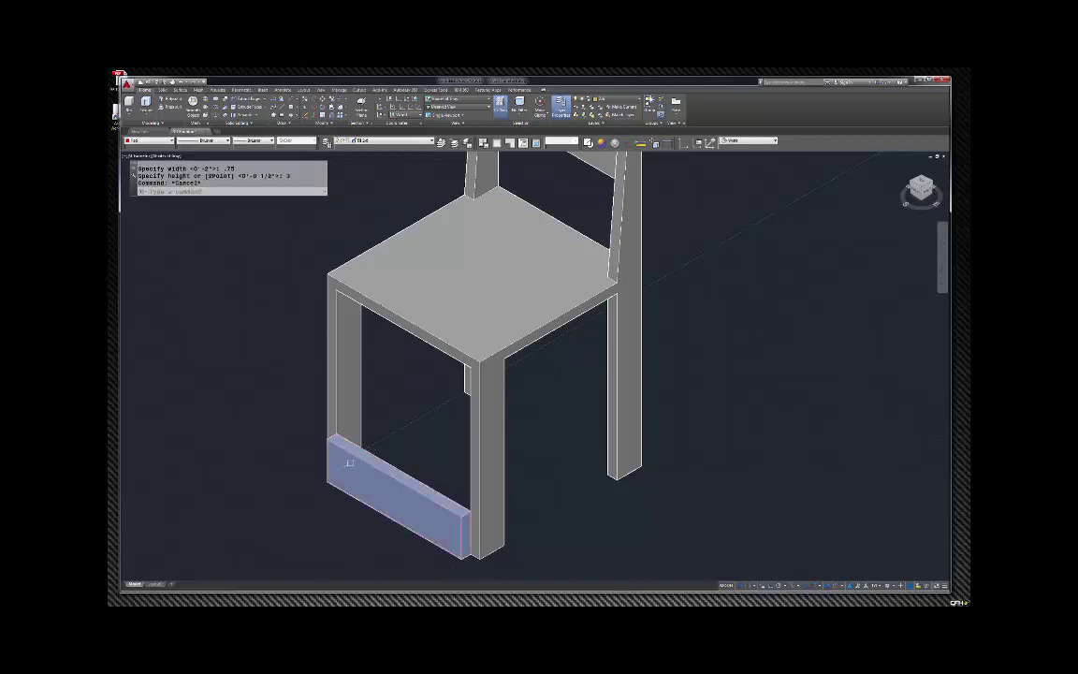
Step: Move the new rail by its lower outer corner onto the front leg's inner bottom corner, flush with the leg fronts
{"action": "left_click", "coordinate": [359, 457]}
{"action": "type", "text": "m"}
{"action": "key", "text": "Return"}
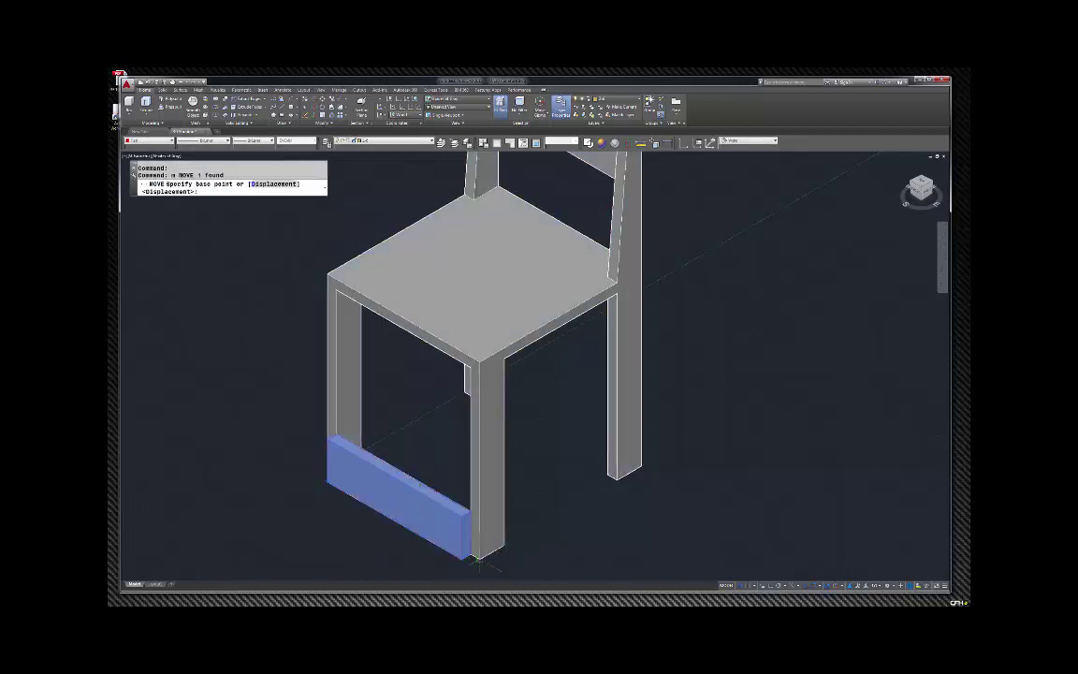
{"action": "left_click", "coordinate": [464, 559]}
{"action": "left_click", "coordinate": [466, 552]}
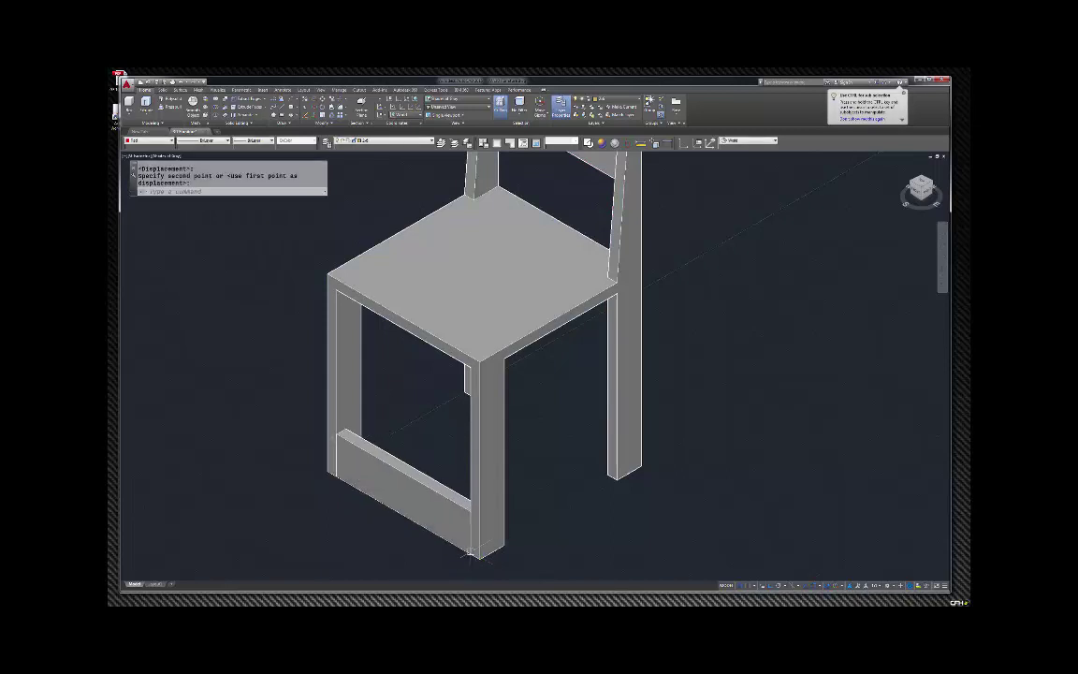
Step: Move the rail up by its upper front corner to the inner corner where the front leg meets the seat's underside
{"action": "left_click", "coordinate": [431, 488]}
{"action": "type", "text": "m"}
{"action": "key", "text": "Return"}
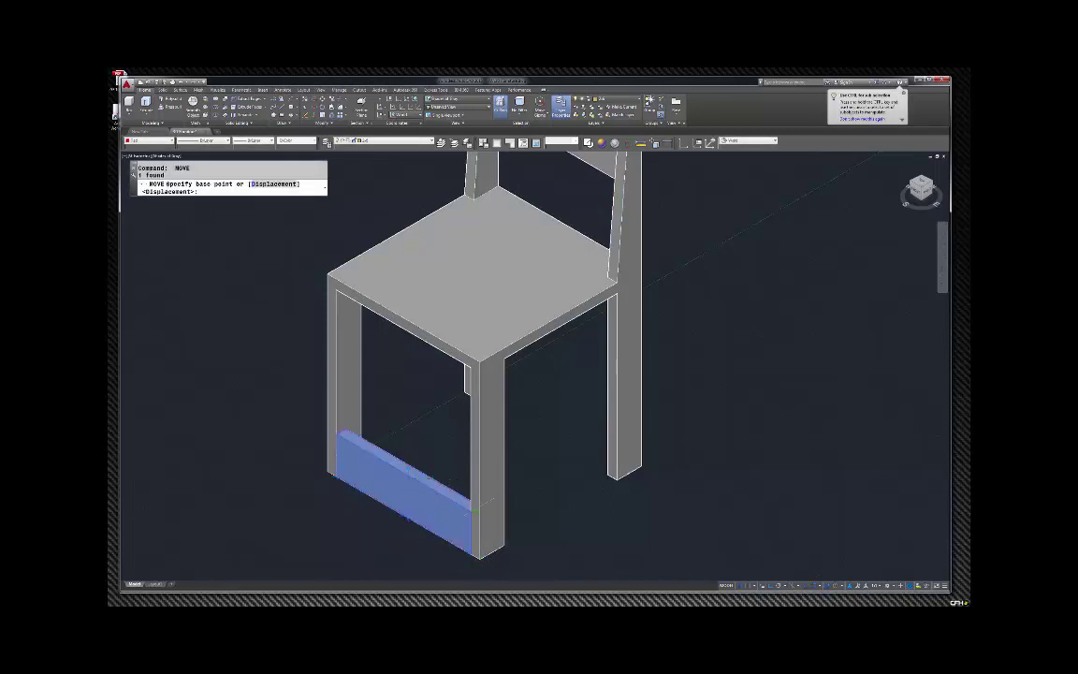
{"action": "left_click", "coordinate": [470, 506]}
{"action": "scroll", "coordinate": [478, 374], "scroll_direction": "up", "scroll_amount": 5}
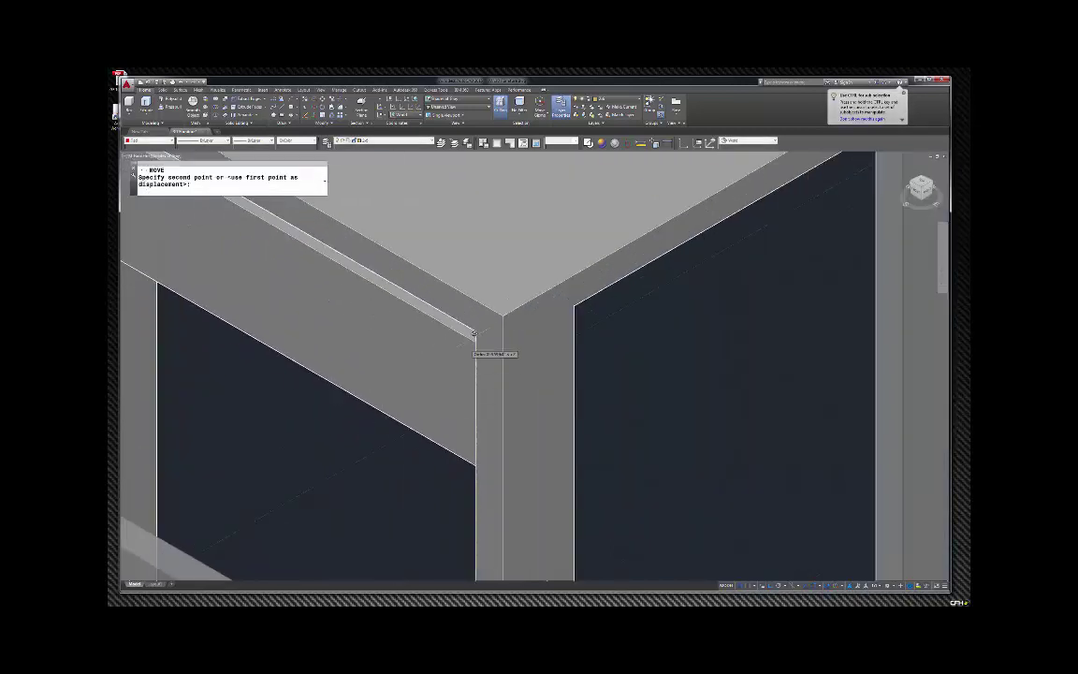
{"action": "left_click", "coordinate": [476, 330]}
Step: Try to move the front rail from a picked base point by a distance of 0
{"action": "left_click", "coordinate": [398, 409]}
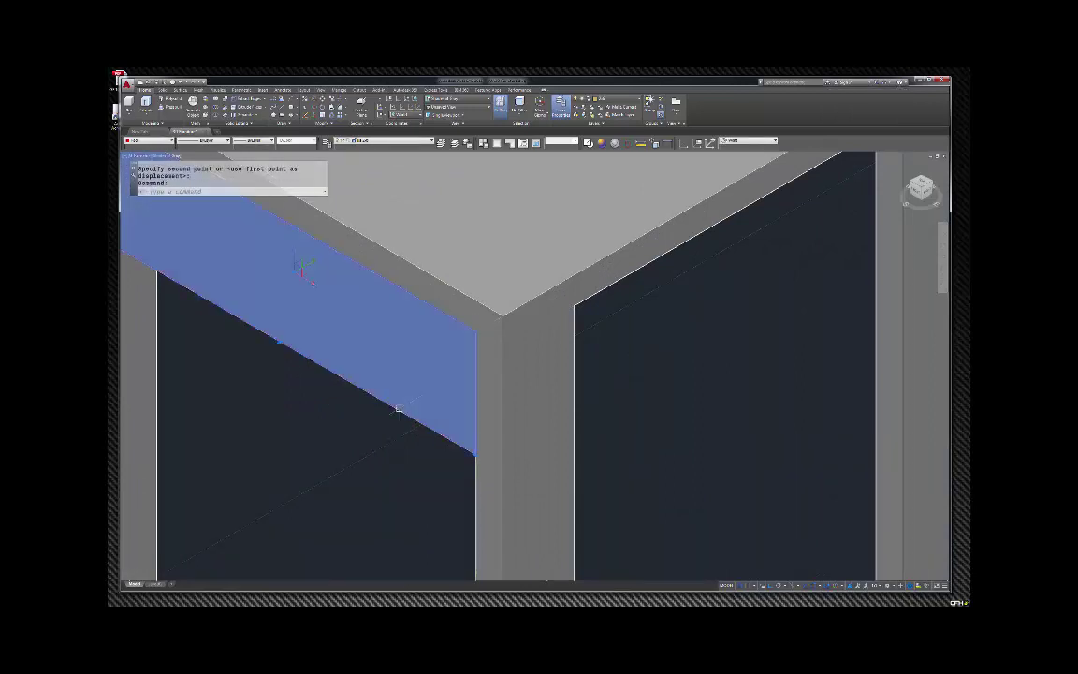
{"action": "type", "text": "m"}
{"action": "key", "text": "Return"}
{"action": "left_click", "coordinate": [366, 458]}
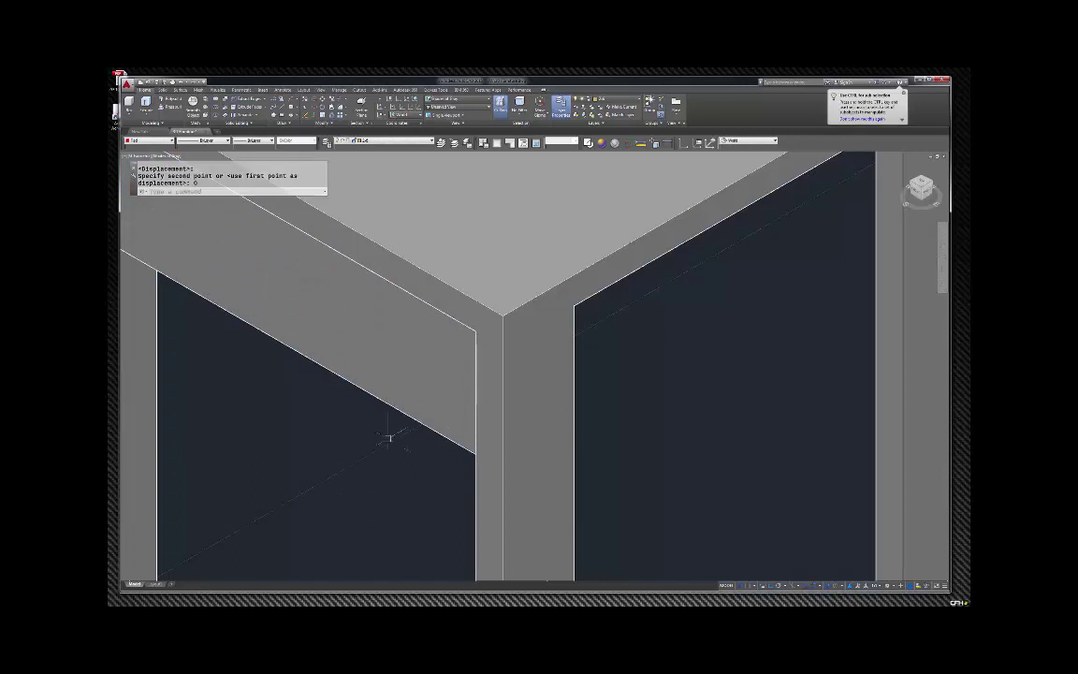
Step: Move the front rail inward from the front leg faces by a distance of 1
{"action": "left_click", "coordinate": [366, 461]}
{"action": "type", "text": "m"}
{"action": "key", "text": "Return"}
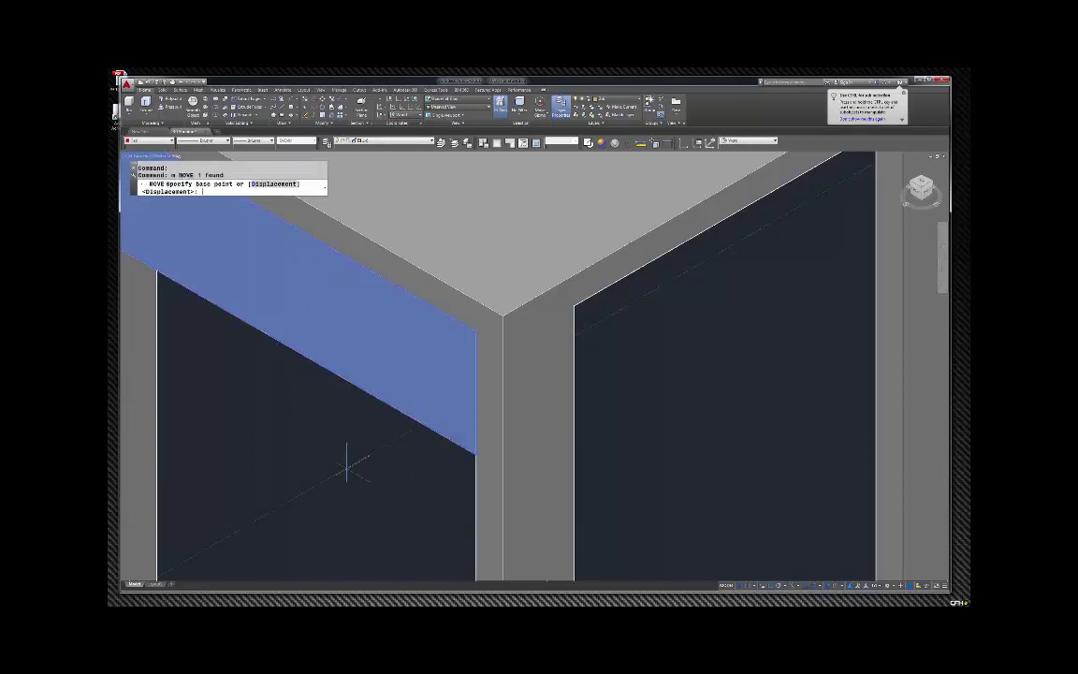
{"action": "left_click", "coordinate": [349, 457]}
{"action": "scroll", "coordinate": [296, 445], "scroll_direction": "down", "scroll_amount": 5}
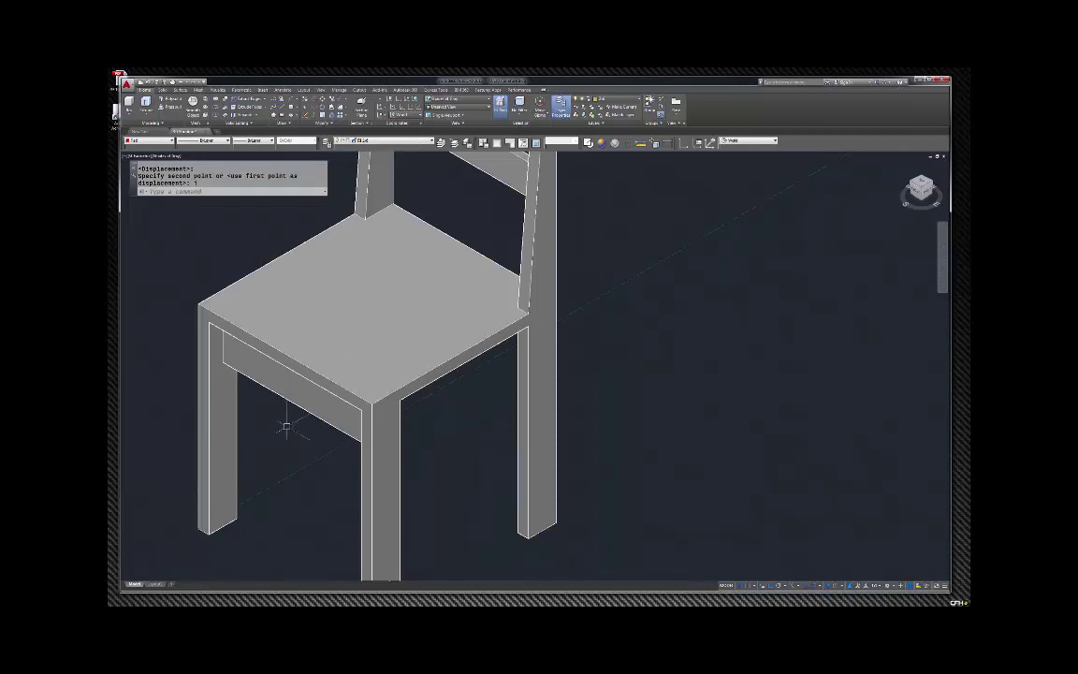
Step: Move the front rail back outward toward the front leg faces by 0.75
{"action": "scroll", "coordinate": [238, 360], "scroll_direction": "up", "scroll_amount": 5}
{"action": "left_click", "coordinate": [382, 389]}
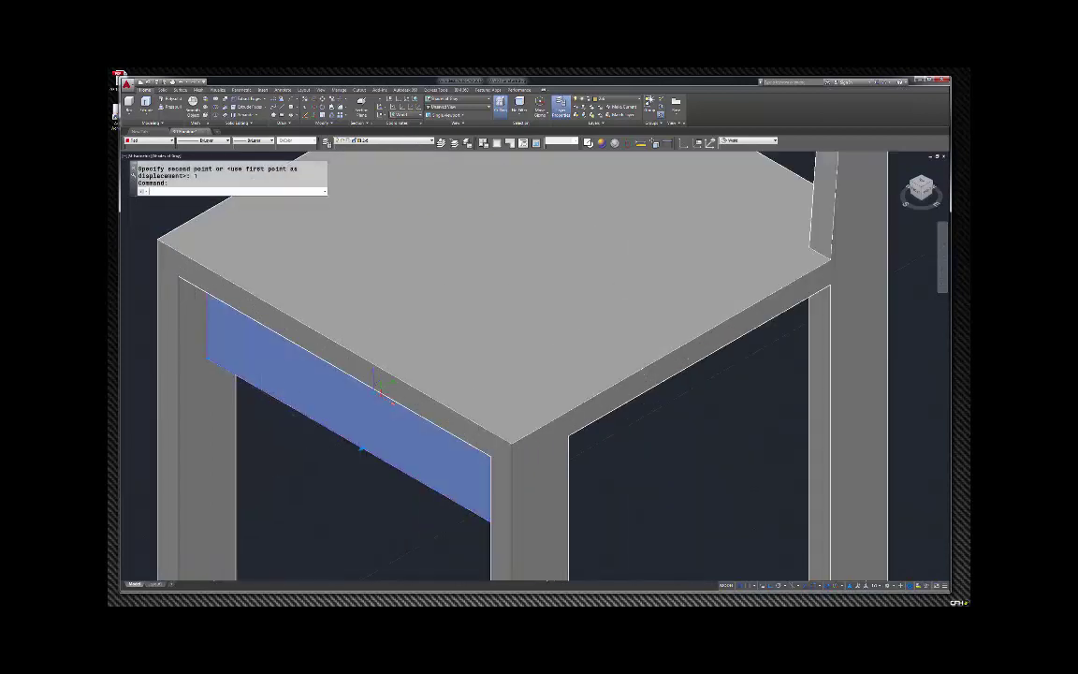
{"action": "key", "text": "Return"}
{"action": "left_click", "coordinate": [302, 442]}
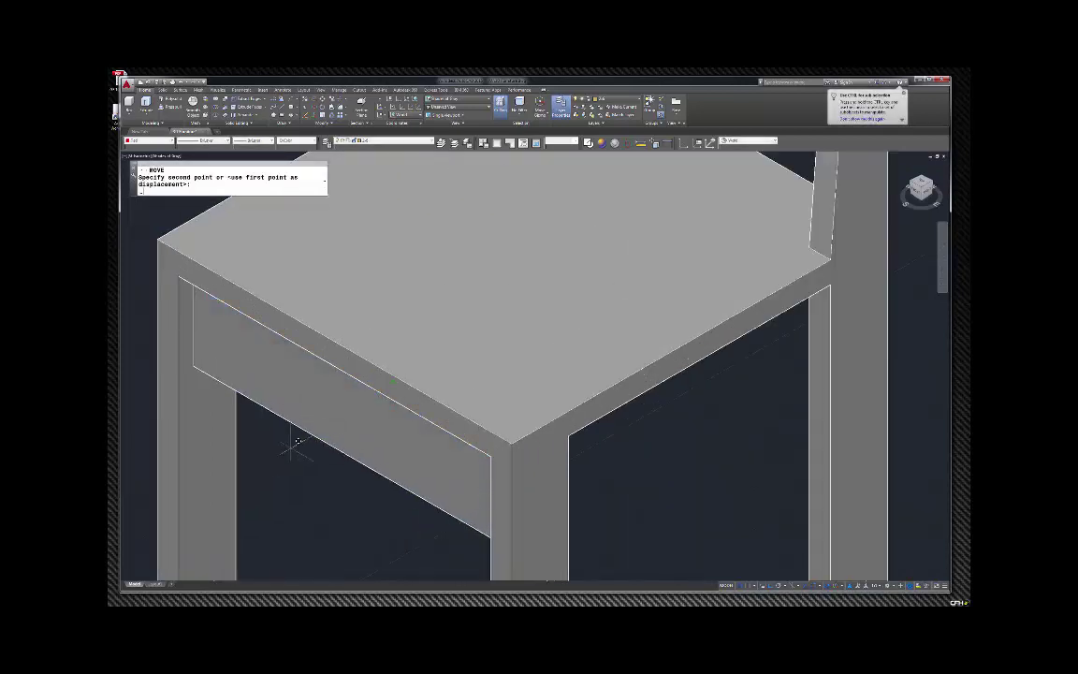
{"action": "type", "text": ".75"}
{"action": "key", "text": "Return"}
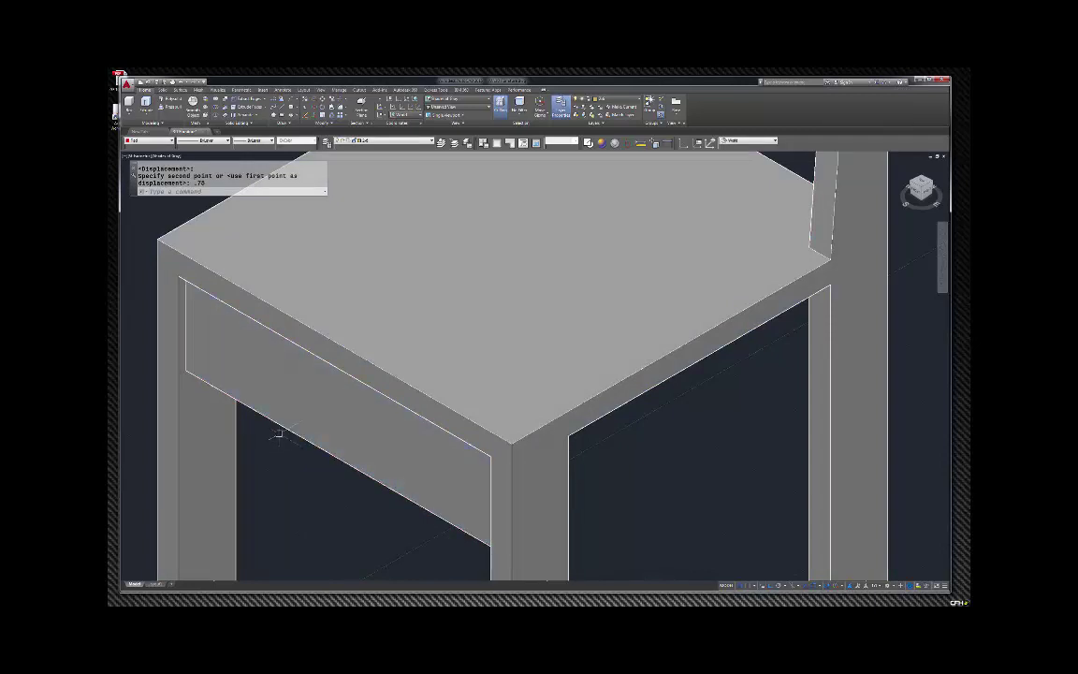
Step: View the chair from behind and copy the front rail to the open space behind the rear legs
{"action": "scroll", "coordinate": [279, 430], "scroll_direction": "down", "scroll_amount": 2}
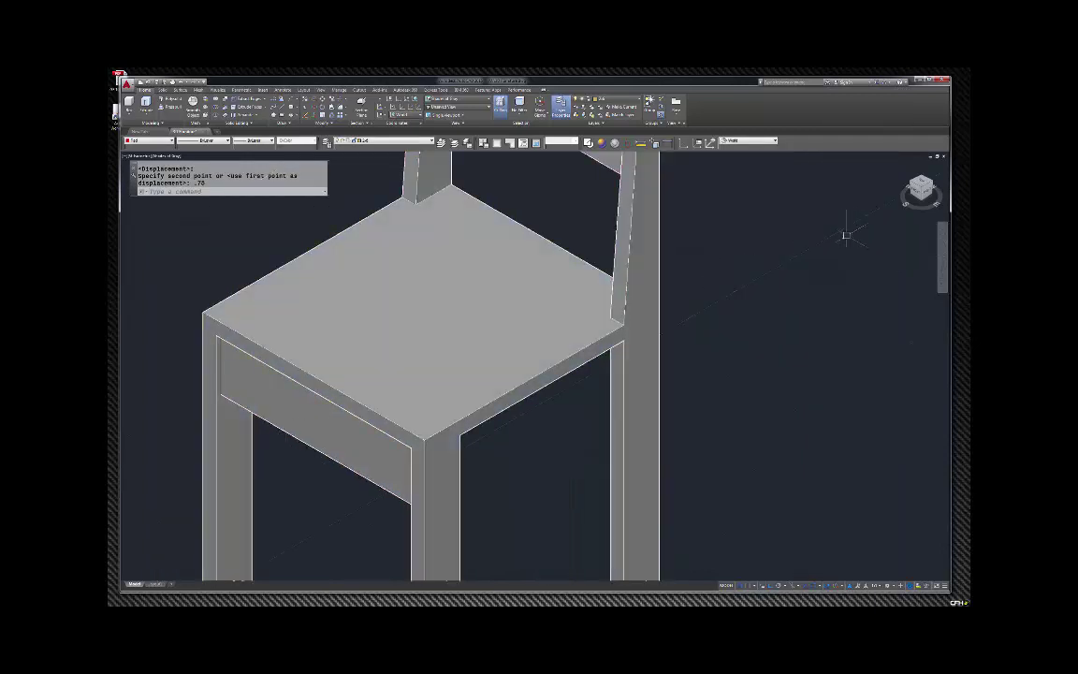
{"action": "middle_click", "coordinate": [842, 168]}
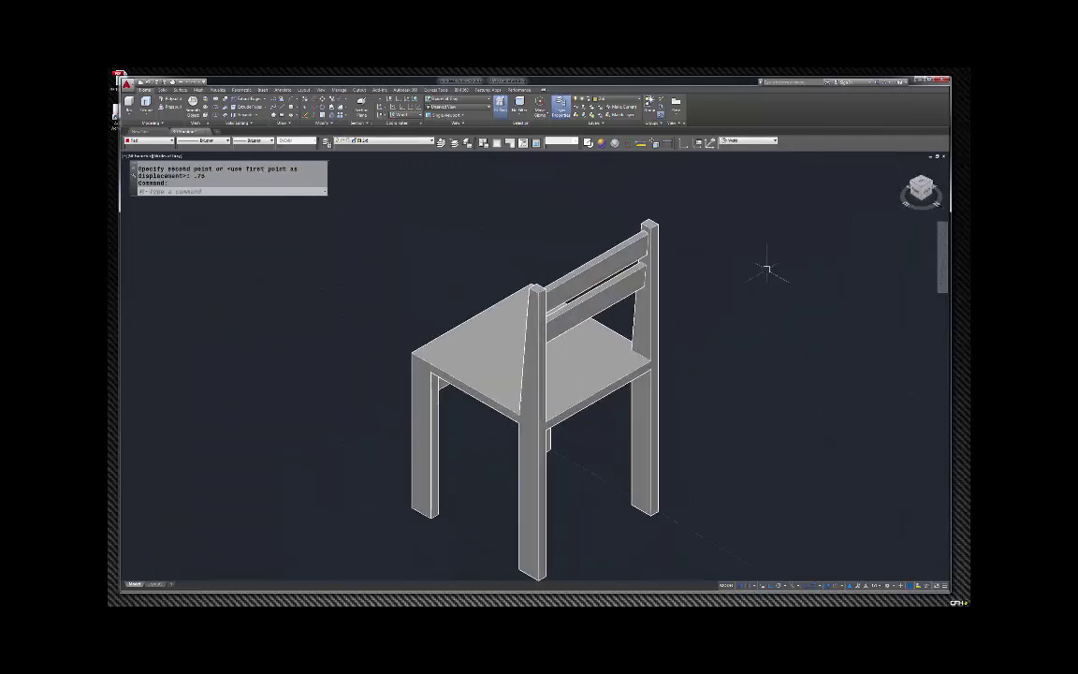
{"action": "scroll", "coordinate": [465, 396], "scroll_direction": "up", "scroll_amount": 3}
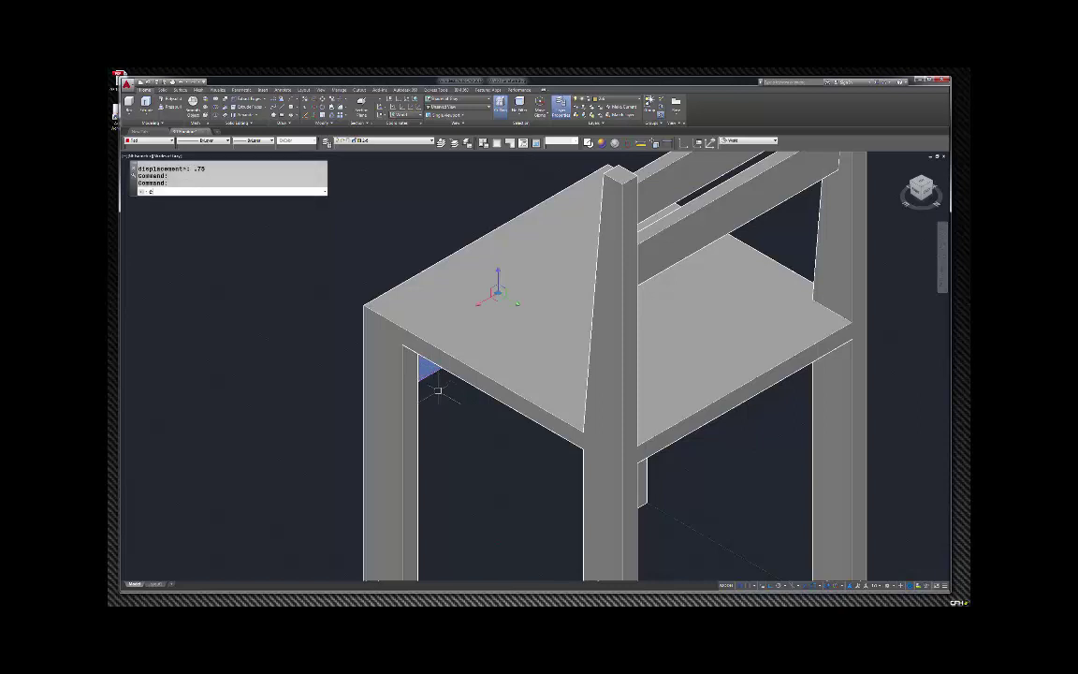
{"action": "type", "text": "c"}
{"action": "key", "text": "Return"}
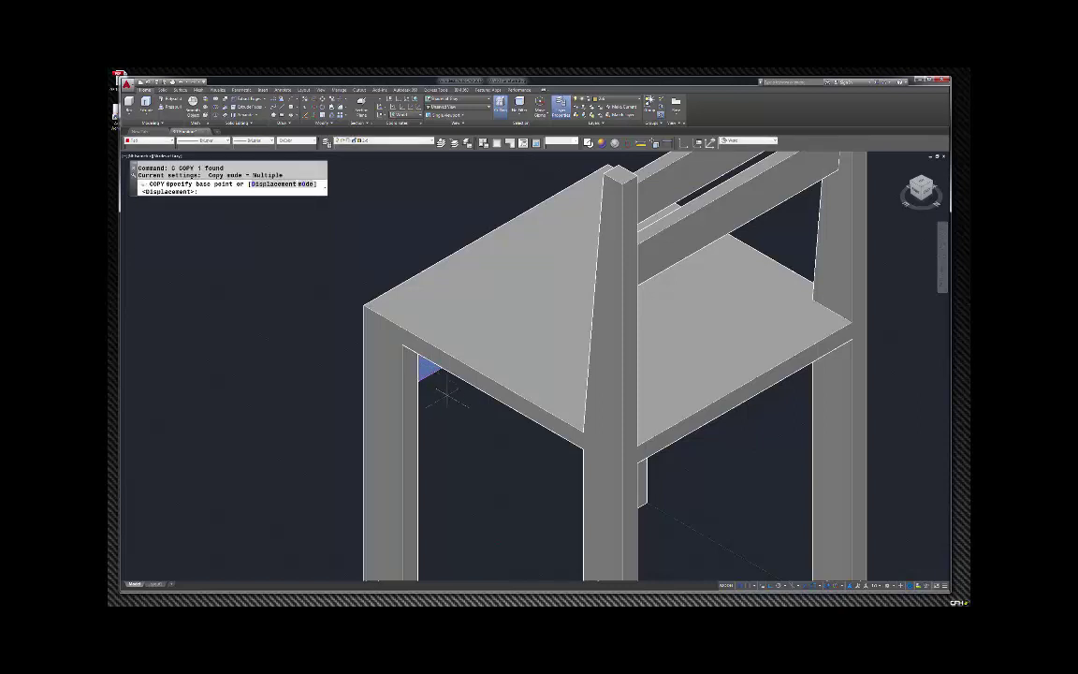
{"action": "left_click", "coordinate": [455, 388]}
{"action": "scroll", "coordinate": [455, 388], "scroll_direction": "down", "scroll_amount": 2}
{"action": "left_click", "coordinate": [667, 489]}
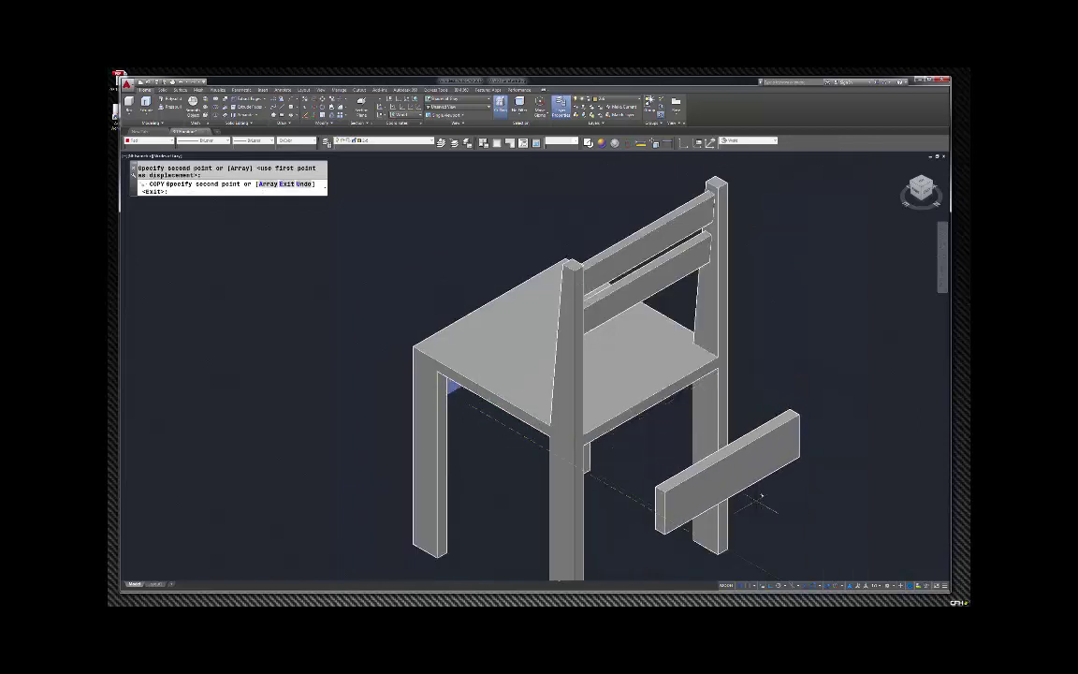
{"action": "key", "text": "Escape"}
Step: Move the copied rail by its upper outer corner to the inner corner where the rear leg meets the seat's underside
{"action": "left_click", "coordinate": [794, 429]}
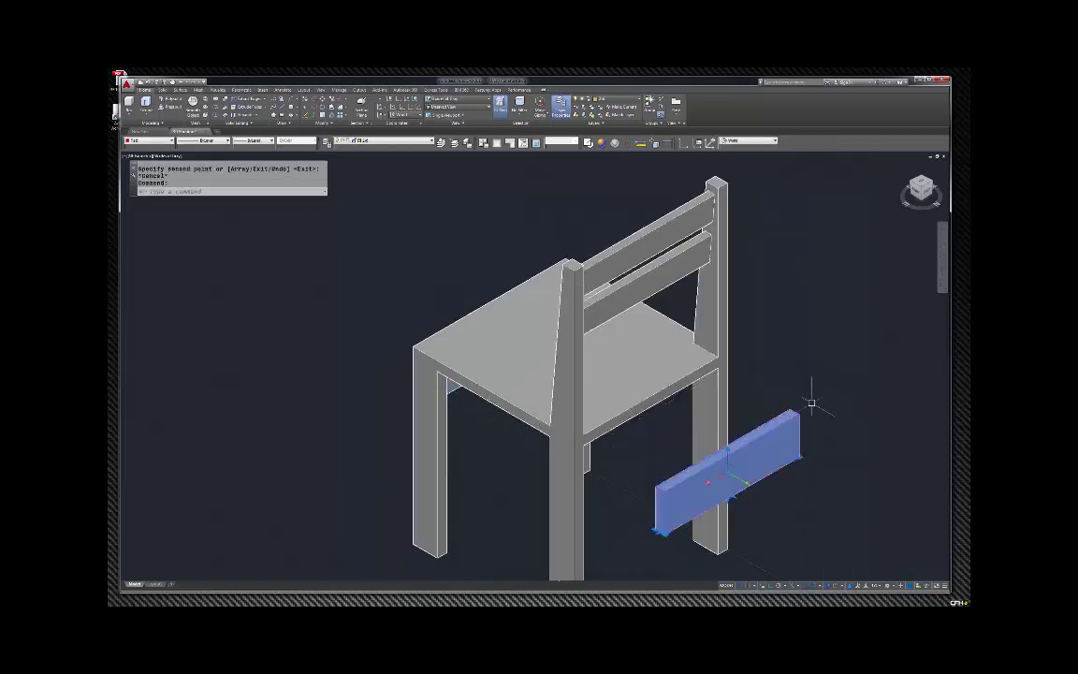
{"action": "type", "text": "m"}
{"action": "key", "text": "Return"}
{"action": "left_click", "coordinate": [798, 412]}
{"action": "scroll", "coordinate": [734, 373], "scroll_direction": "up", "scroll_amount": 6}
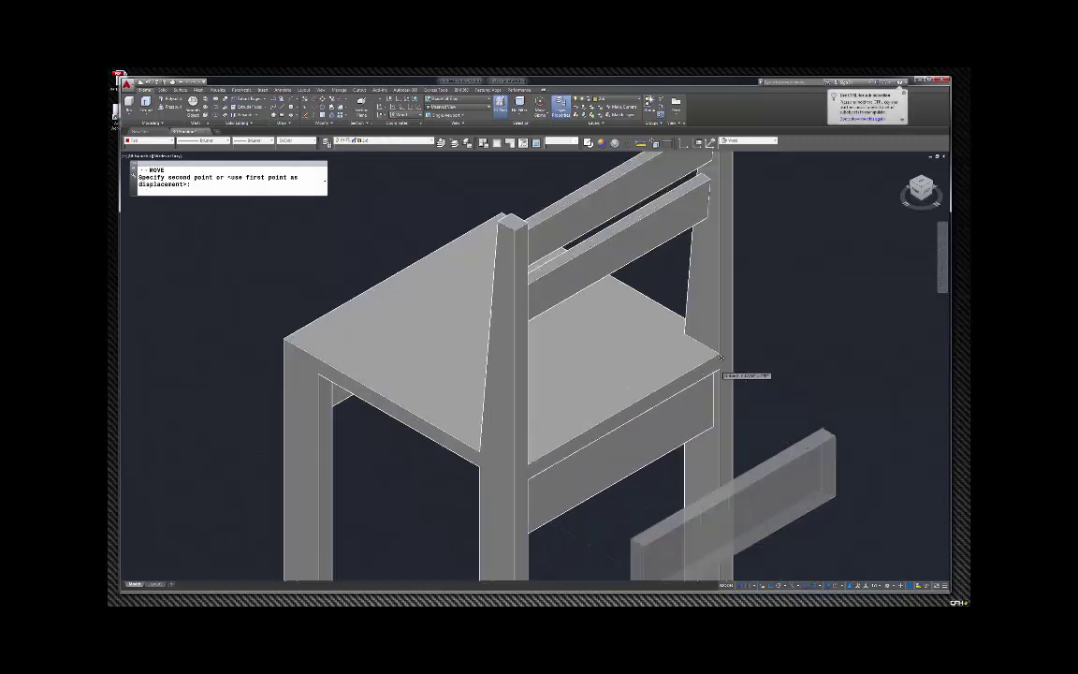
{"action": "key", "text": "Escape"}
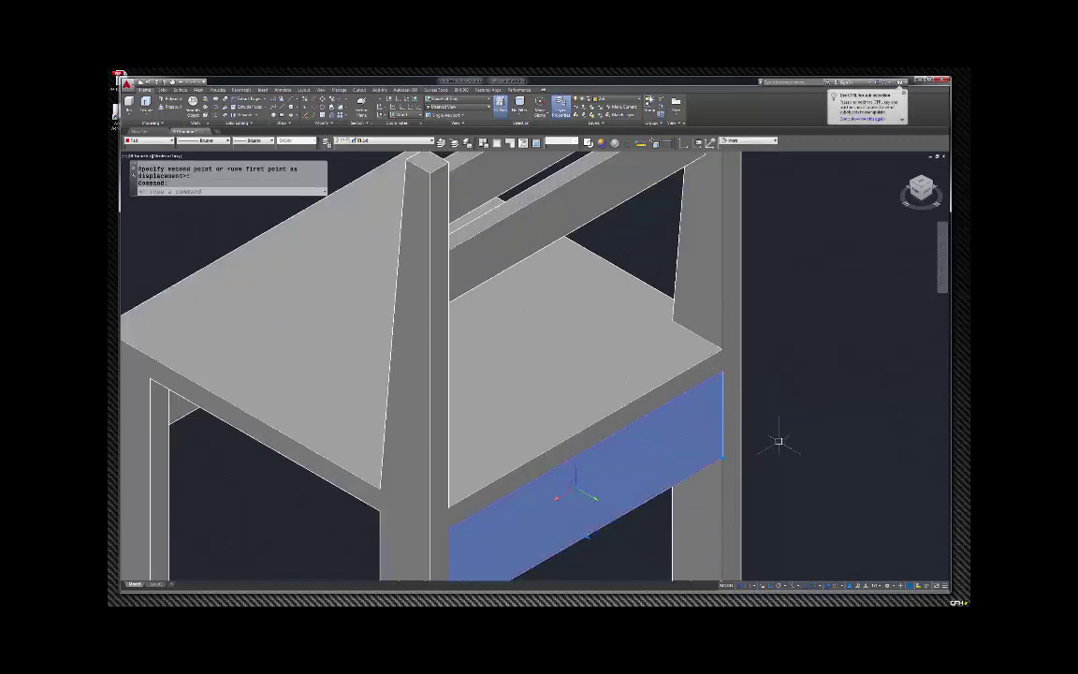
Step: Move the rear rail inward from the rear leg faces by 0.25
{"action": "key", "text": "space"}
{"action": "left_click", "coordinate": [818, 447]}
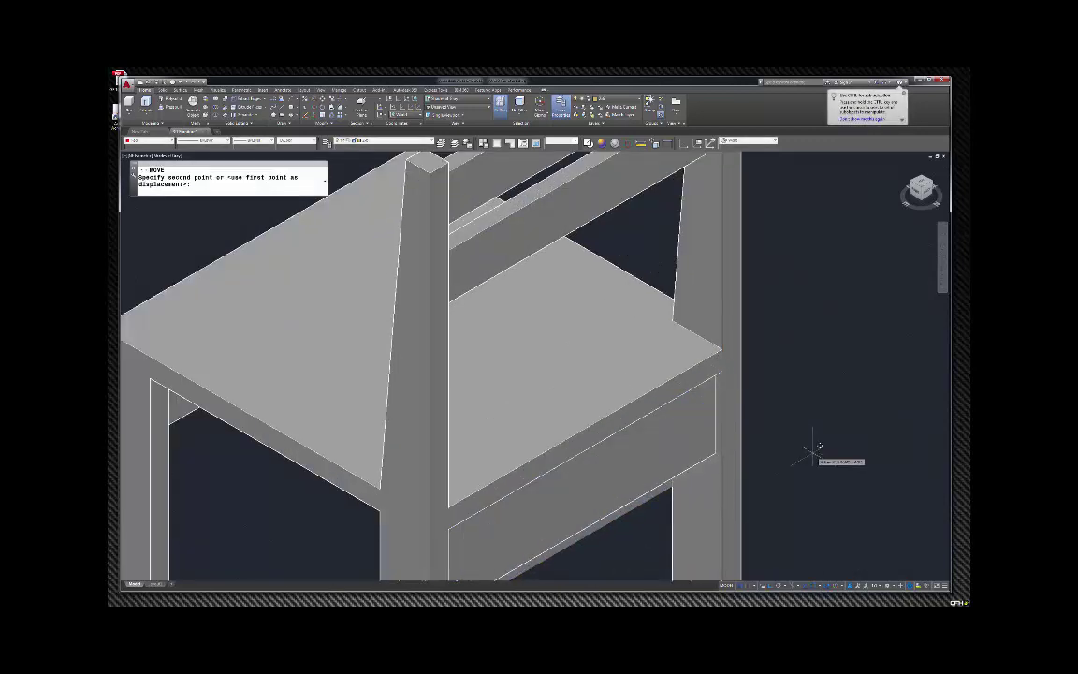
{"action": "type", "text": "25"}
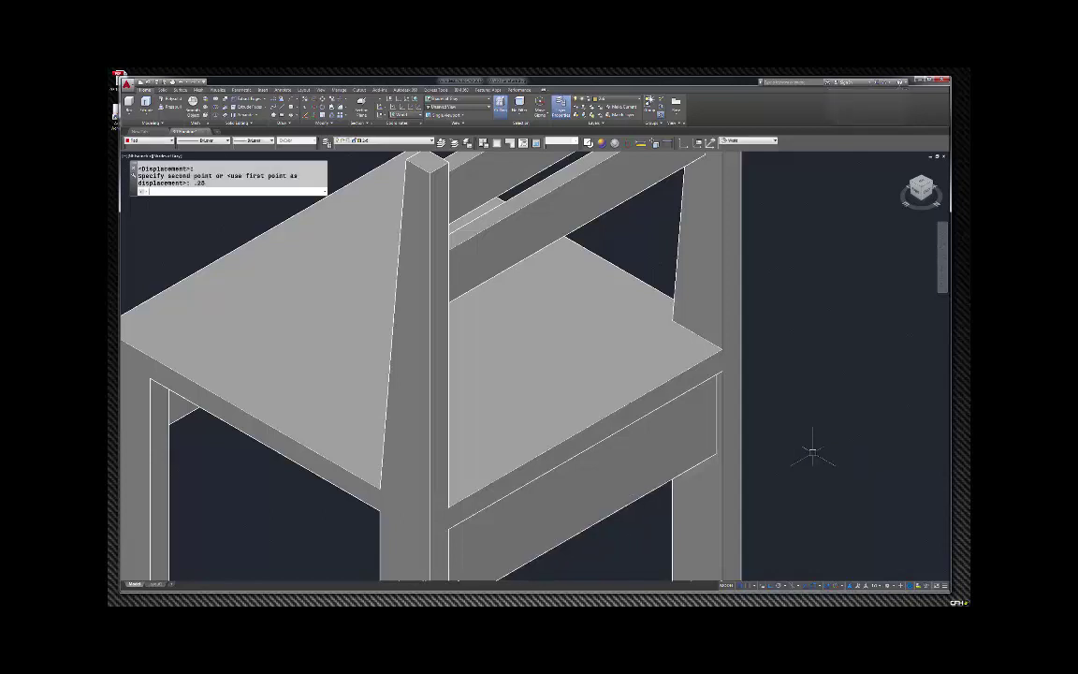
{"action": "key", "text": "Return"}
Step: Copy the rear rail to the open space beside the chair
{"action": "scroll", "coordinate": [818, 447], "scroll_direction": "down", "scroll_amount": 3}
{"action": "left_click", "coordinate": [694, 409]}
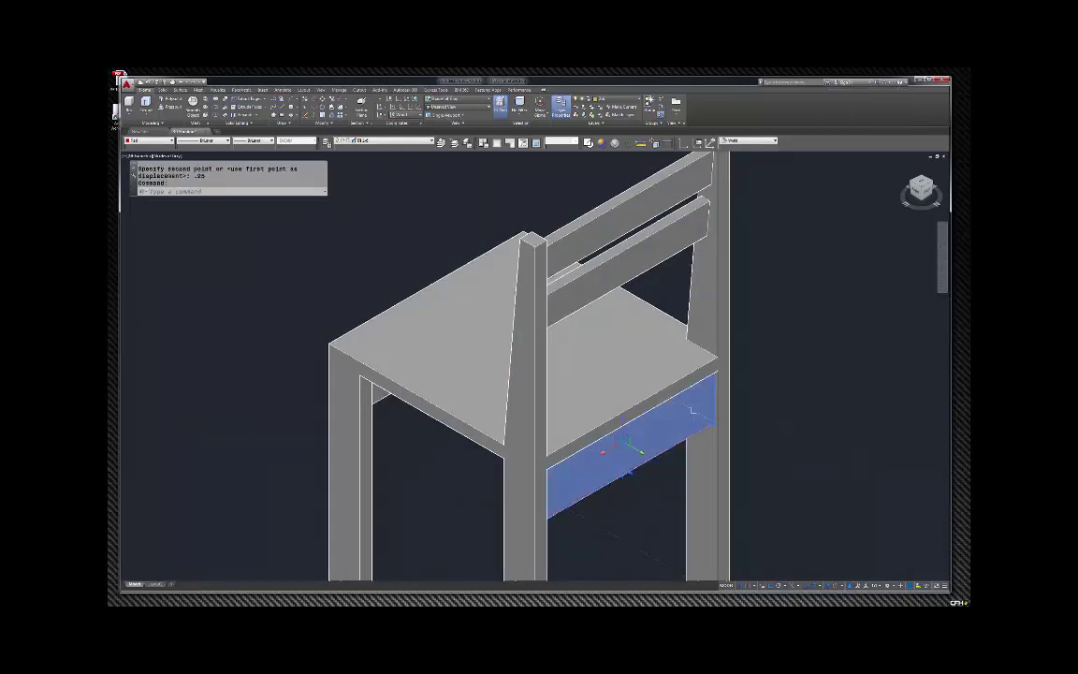
{"action": "type", "text": "co"}
{"action": "key", "text": "space"}
{"action": "scroll", "coordinate": [788, 421], "scroll_direction": "down", "scroll_amount": 4}
{"action": "left_click", "coordinate": [806, 429]}
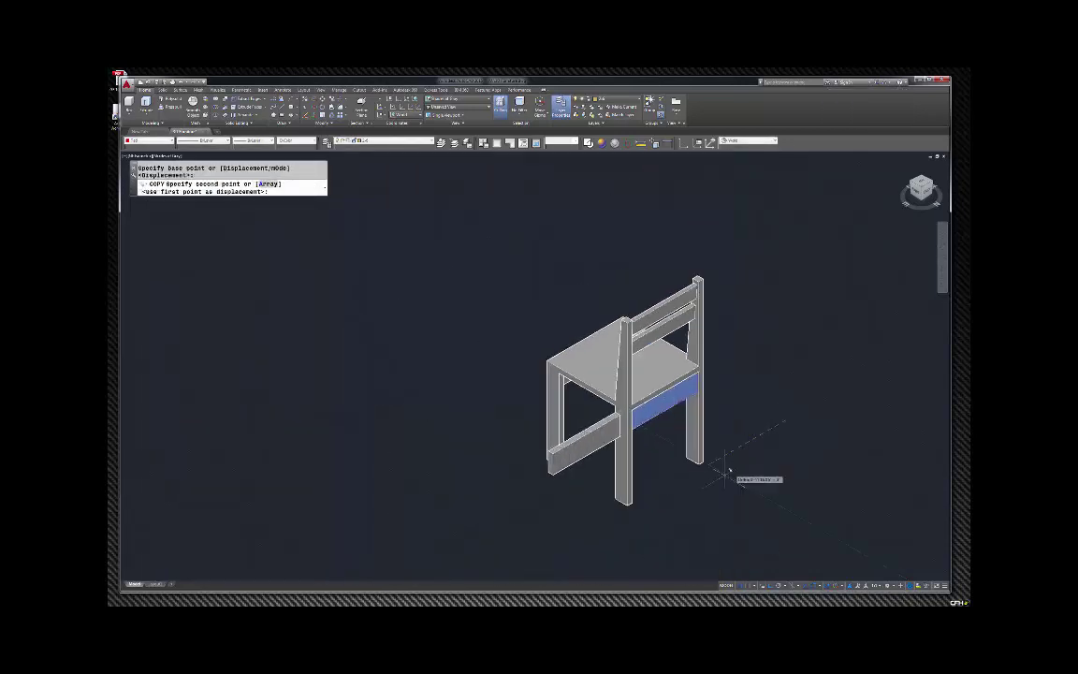
{"action": "left_click", "coordinate": [676, 504]}
{"action": "key", "text": "Escape"}
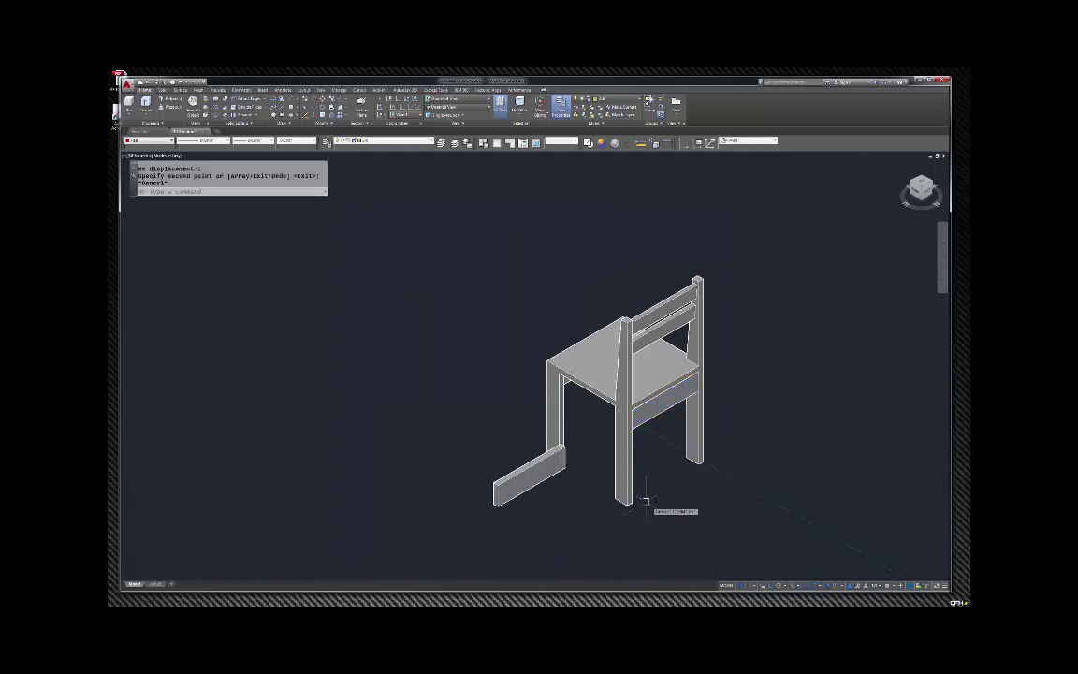
Step: Rotate the copied rail in 3D a quarter turn about the vertical axis at its end corner, parallel to the chair's side
{"action": "left_click", "coordinate": [517, 460]}
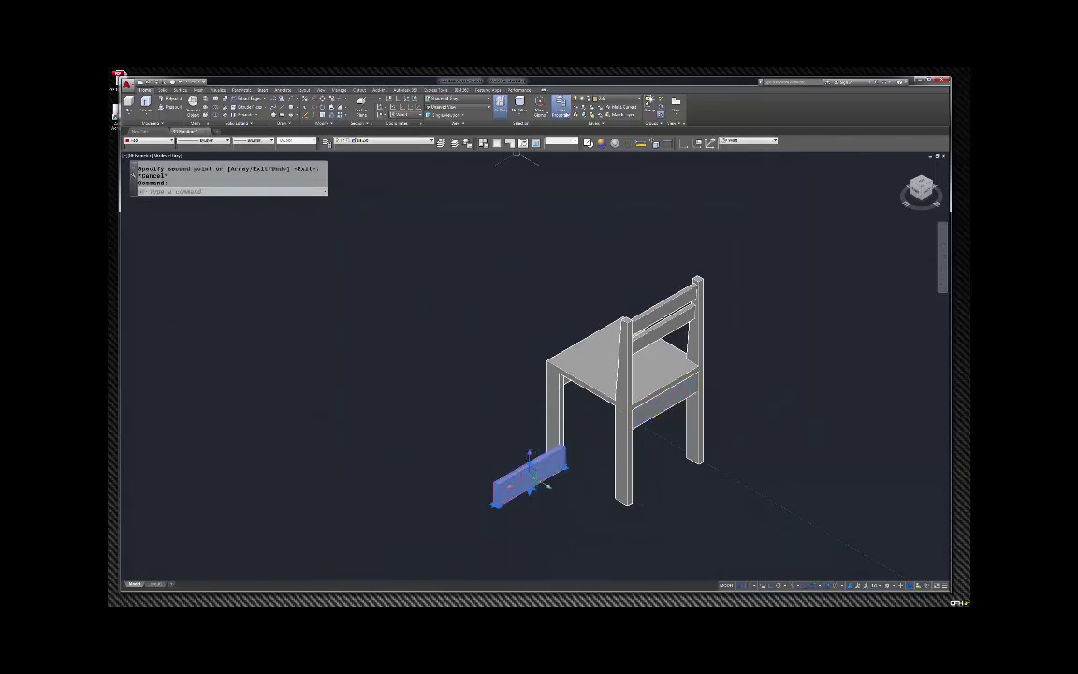
{"action": "type", "text": "3r"}
{"action": "key", "text": "space"}
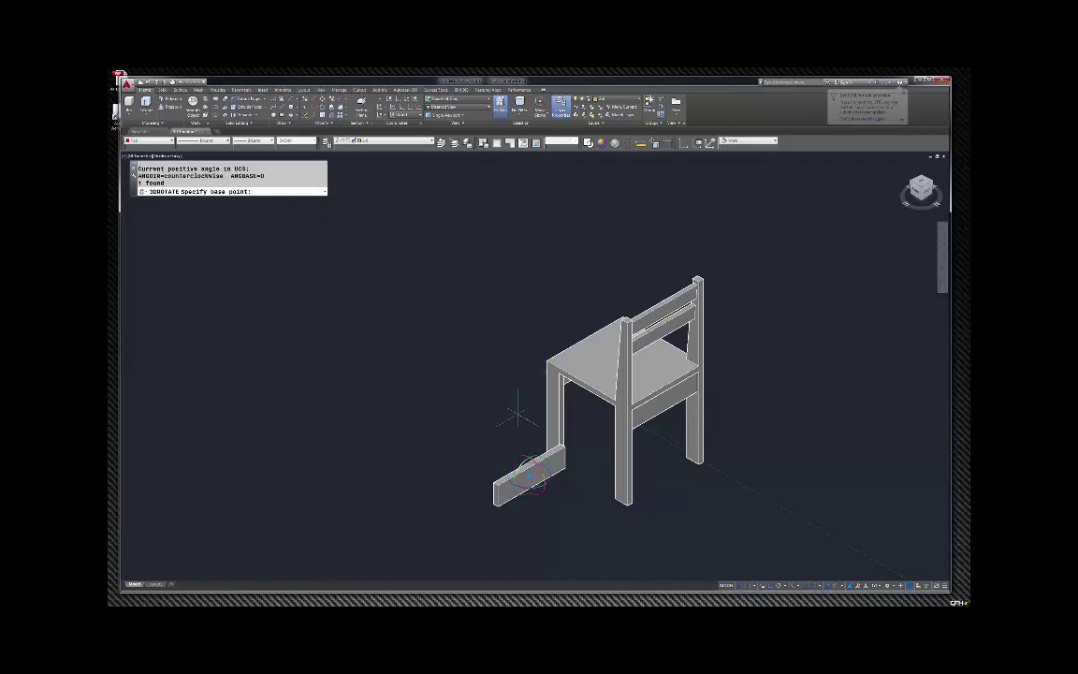
{"action": "left_click", "coordinate": [497, 483]}
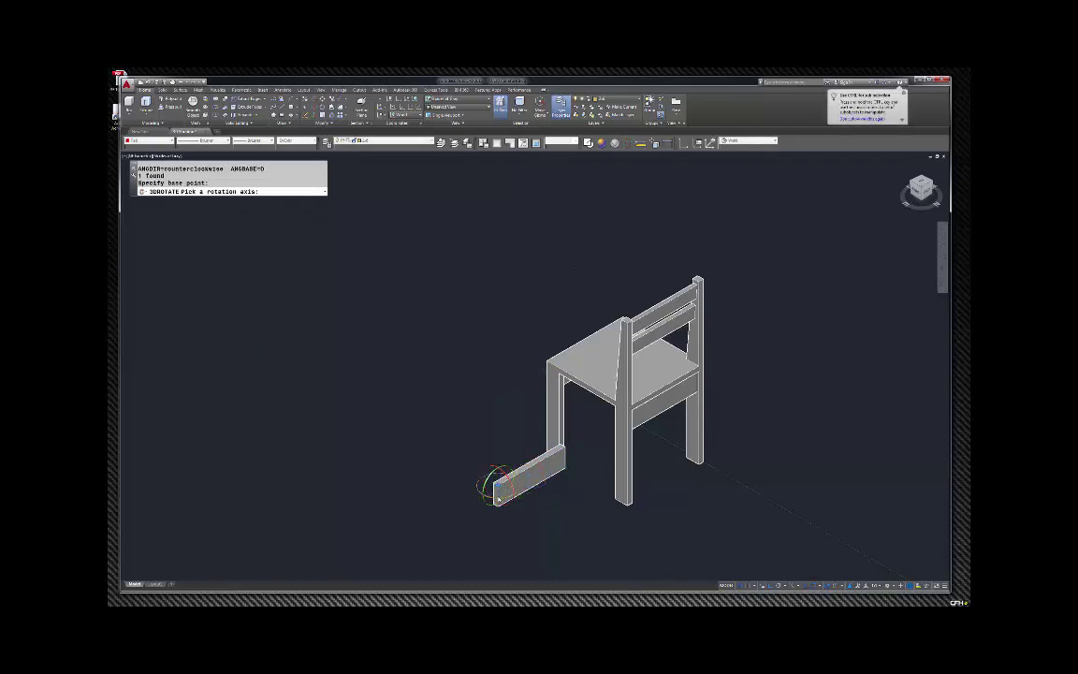
{"action": "left_click", "coordinate": [497, 498]}
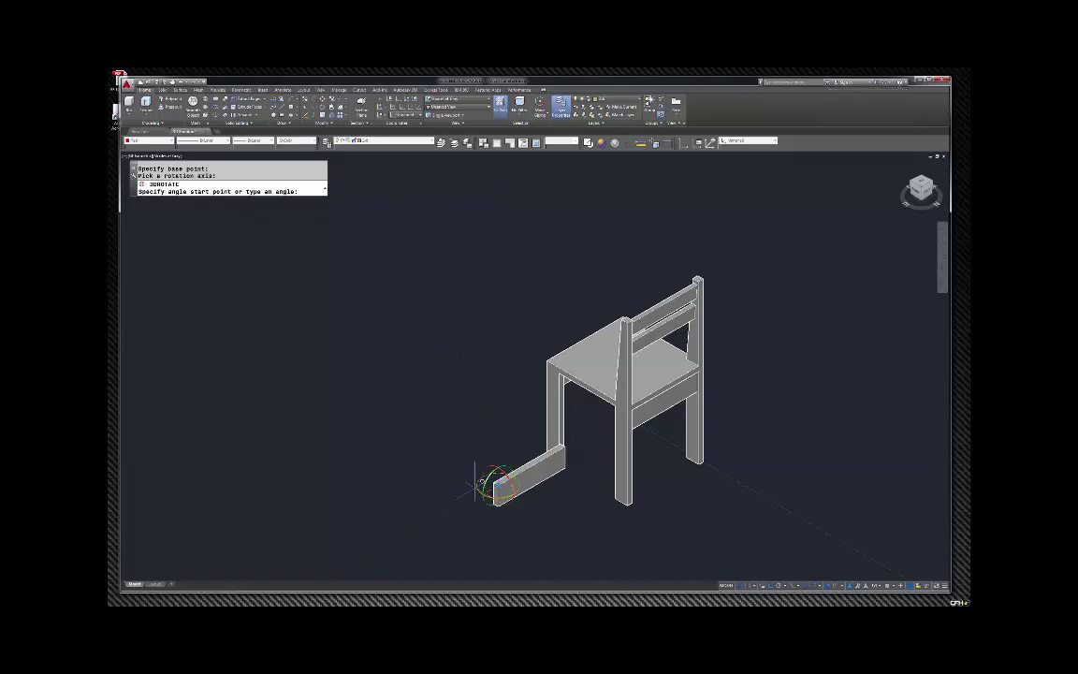
{"action": "left_click", "coordinate": [417, 440]}
{"action": "left_click", "coordinate": [543, 535]}
Step: Move the rotated rail by its upper outer corner to the front leg's inner corner under the seat's side edge
{"action": "left_click", "coordinate": [487, 478]}
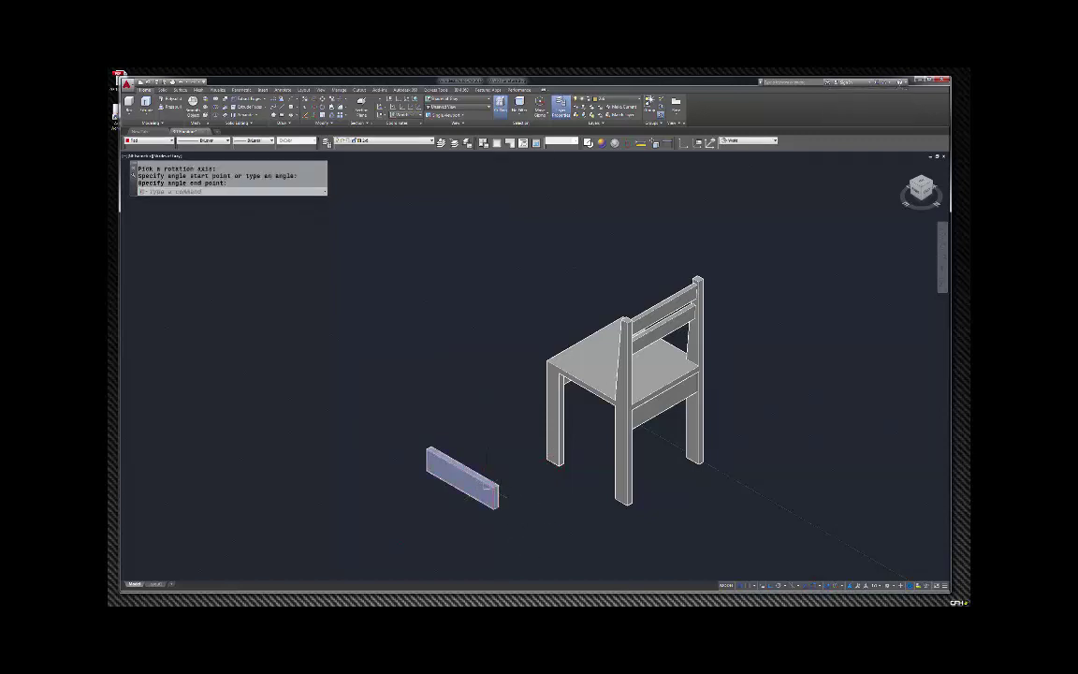
{"action": "type", "text": "m"}
{"action": "key", "text": "Return"}
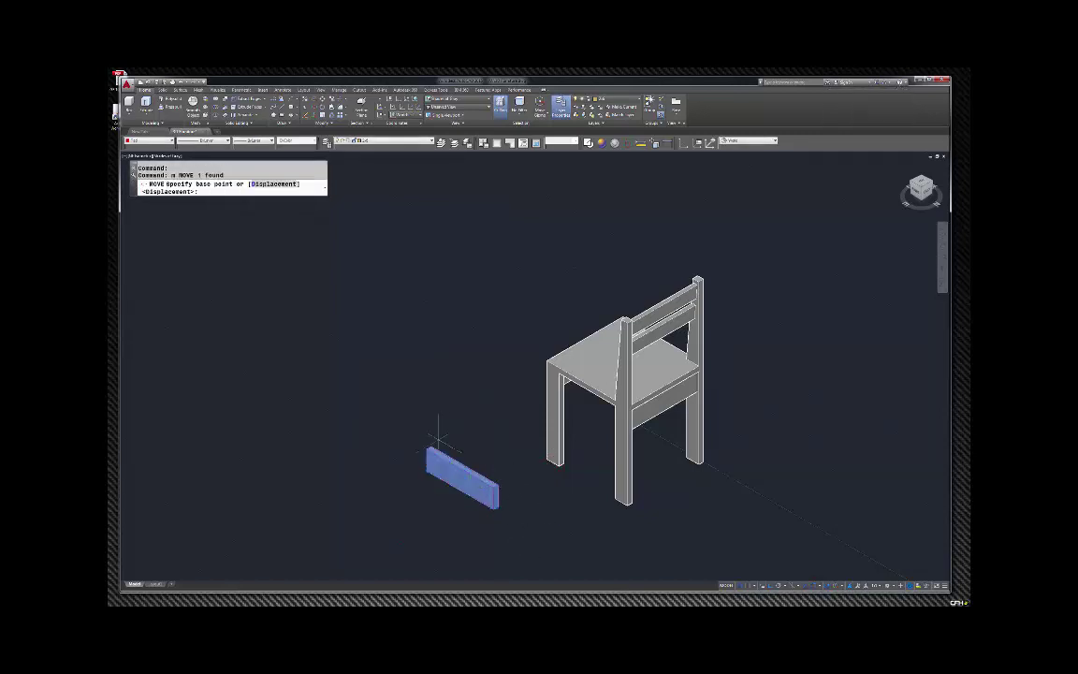
{"action": "left_click", "coordinate": [425, 450]}
{"action": "scroll", "coordinate": [574, 381], "scroll_direction": "up", "scroll_amount": 3}
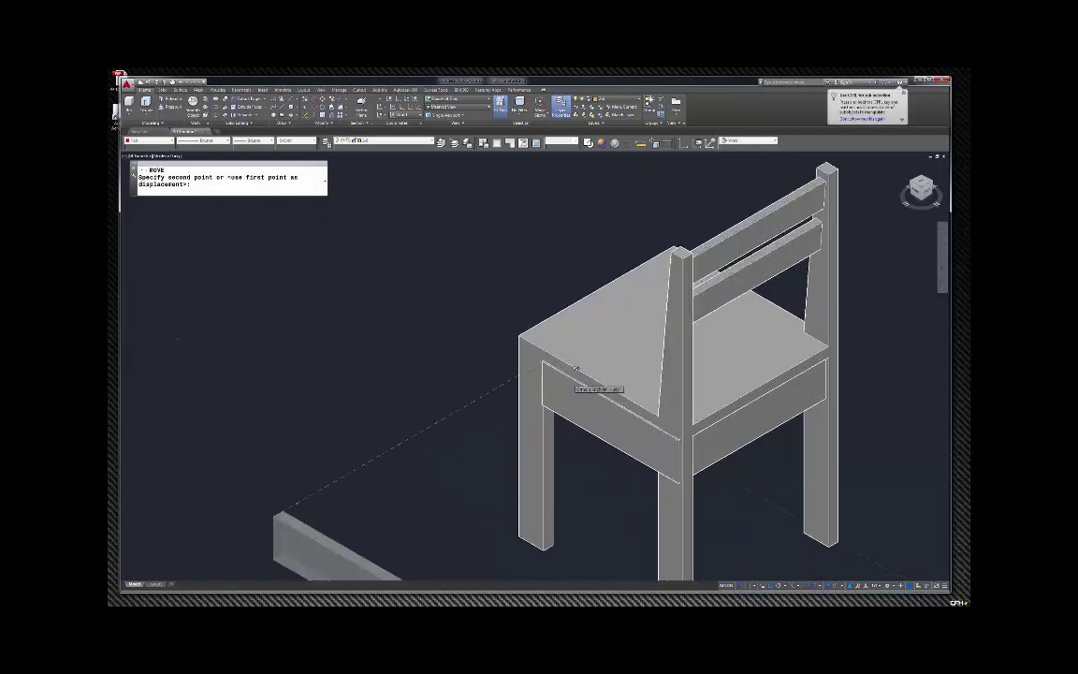
{"action": "left_click", "coordinate": [551, 357]}
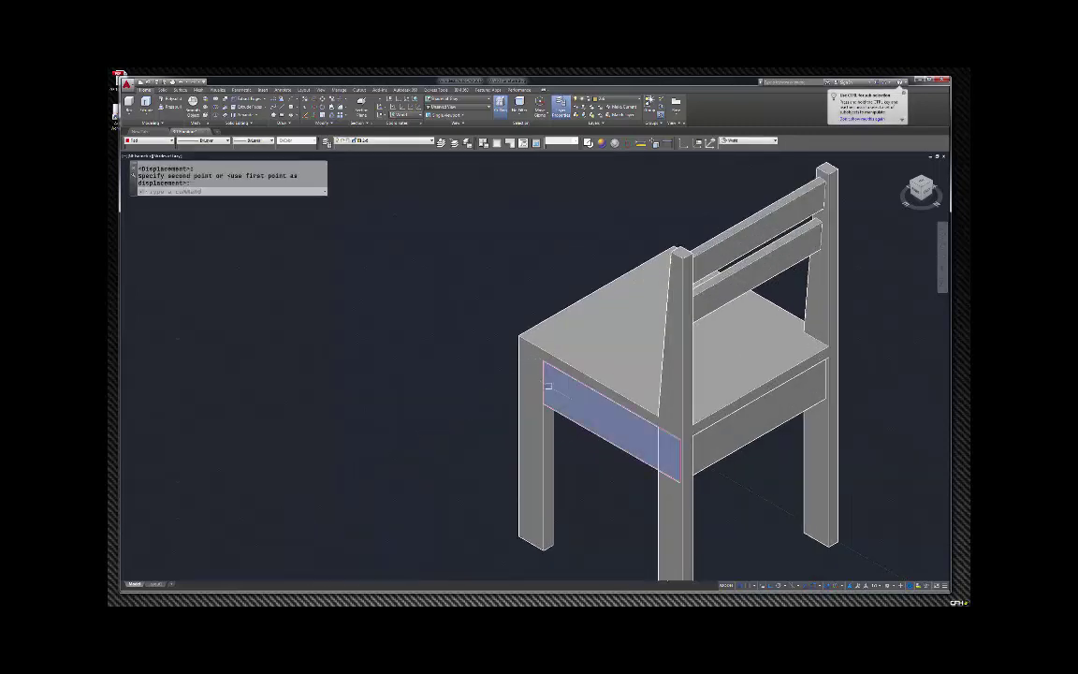
Step: Move the side rail inward from the outer leg faces by 0.25
{"action": "scroll", "coordinate": [648, 430], "scroll_direction": "up", "scroll_amount": 3}
{"action": "scroll", "coordinate": [647, 430], "scroll_direction": "up", "scroll_amount": 4}
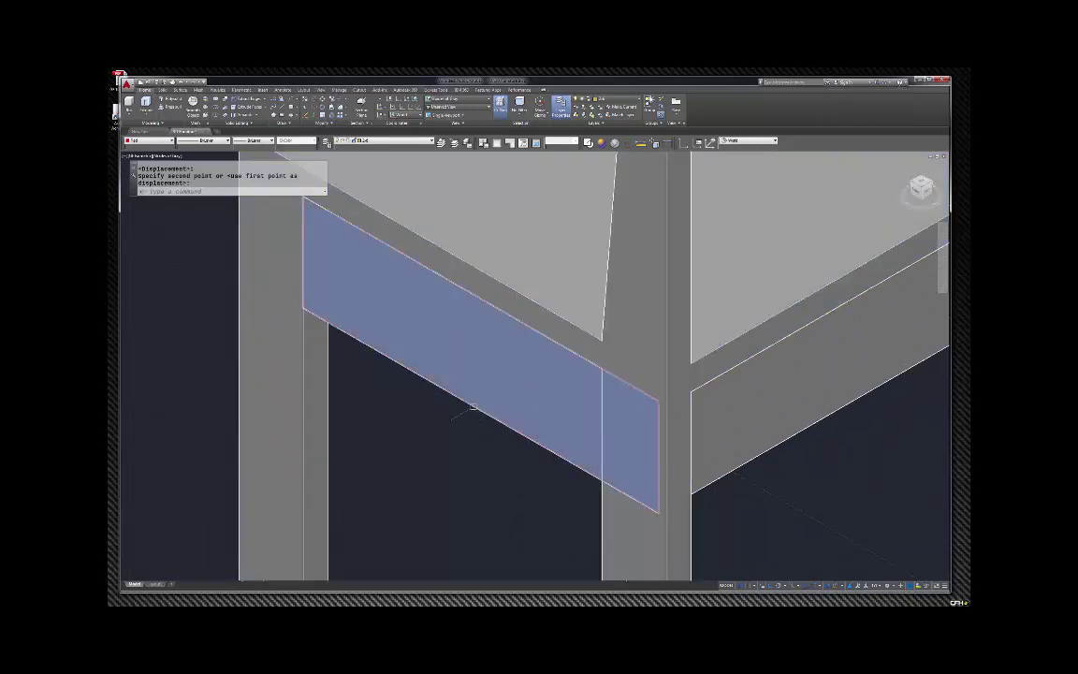
{"action": "left_click", "coordinate": [473, 407]}
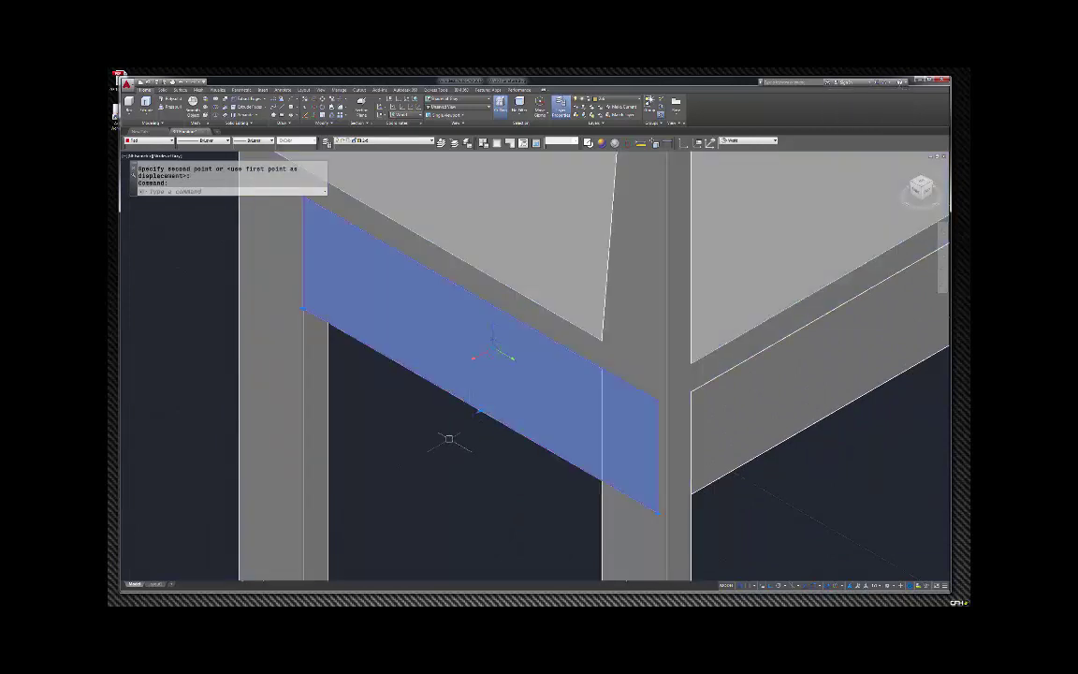
{"action": "key", "text": "space"}
{"action": "left_click", "coordinate": [438, 466]}
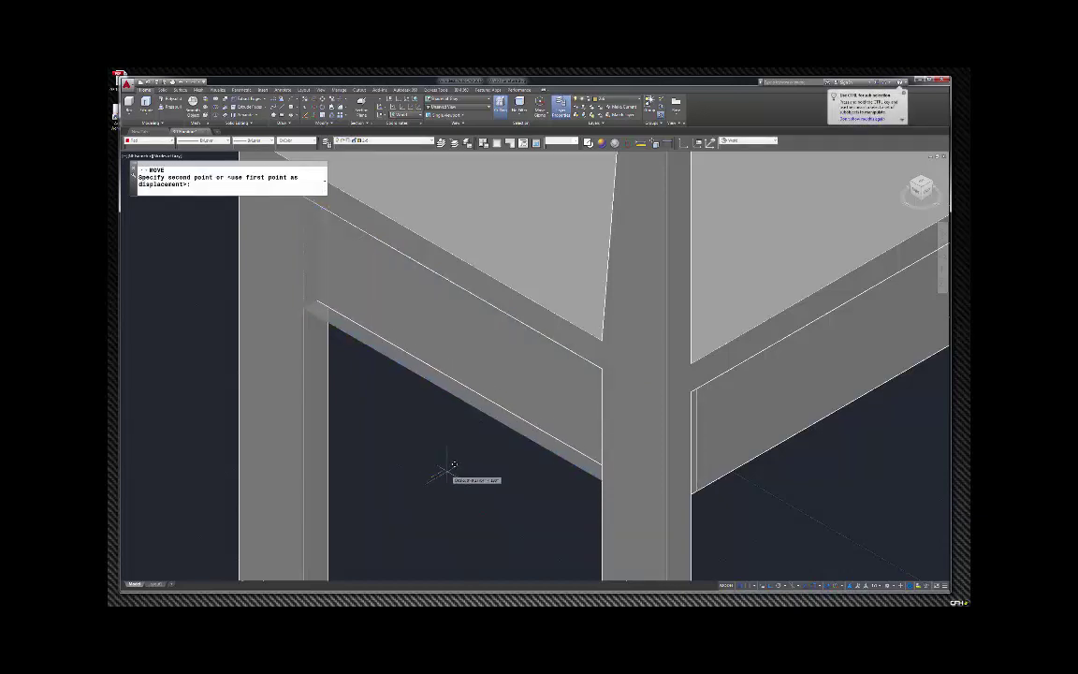
{"action": "type", "text": ".25"}
{"action": "key", "text": "Return"}
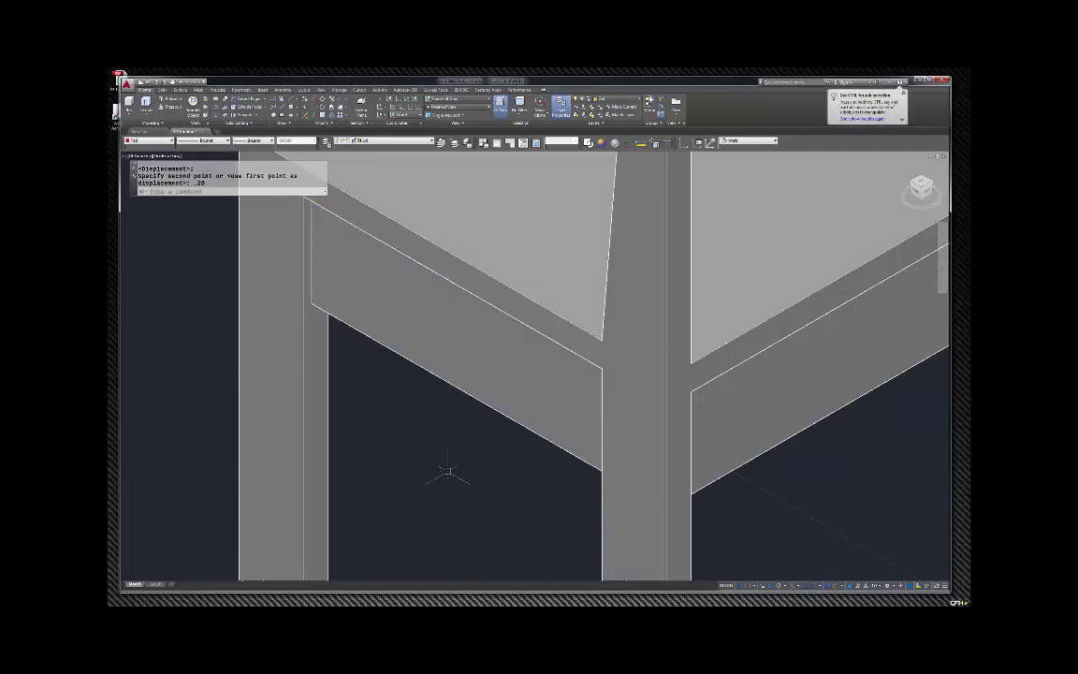
Step: Copy the side rail across to the open space on the opposite side of the chair
{"action": "left_click", "coordinate": [438, 378]}
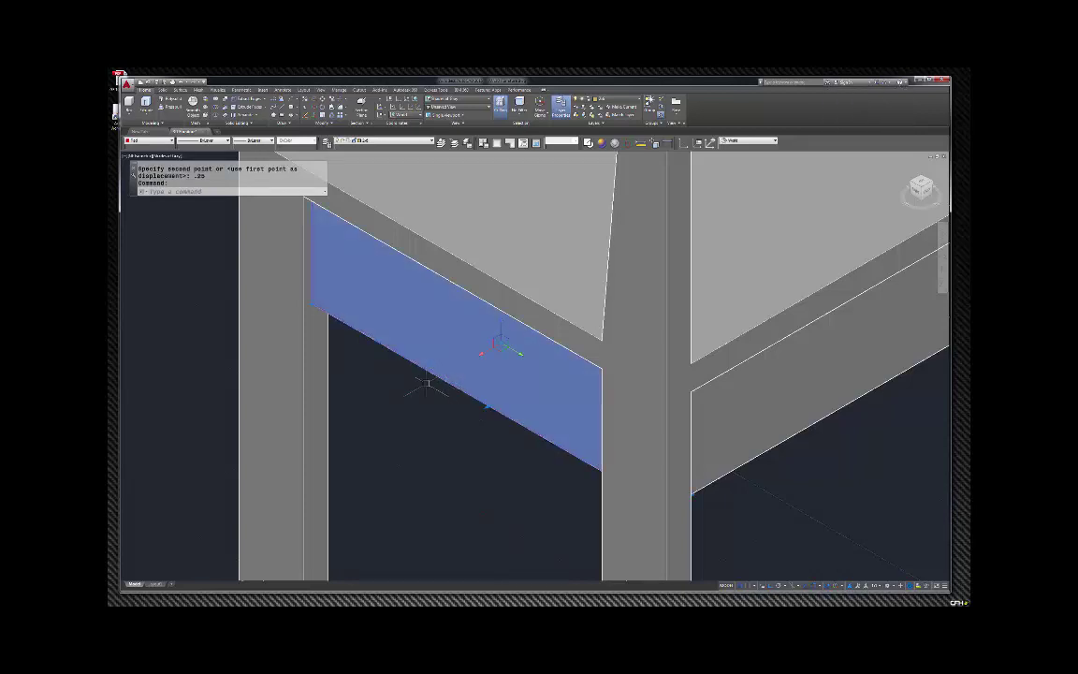
{"action": "type", "text": "co"}
{"action": "key", "text": "Return"}
{"action": "scroll", "coordinate": [421, 385], "scroll_direction": "down", "scroll_amount": 5}
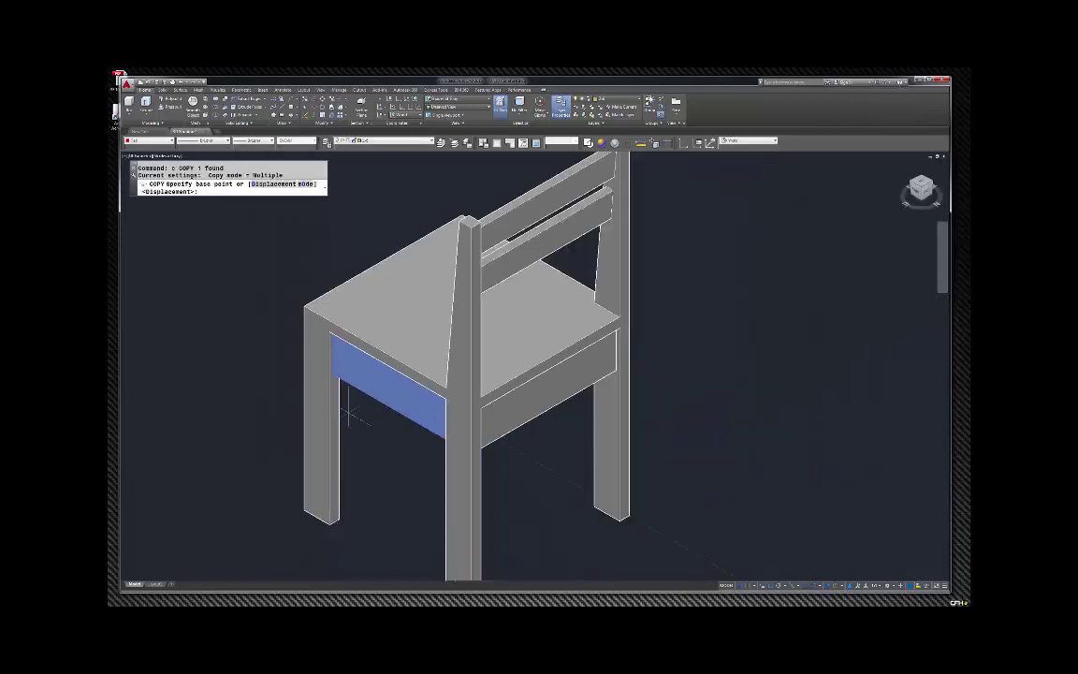
{"action": "left_click", "coordinate": [550, 487]}
{"action": "left_click", "coordinate": [747, 380]}
{"action": "key", "text": "Escape"}
{"action": "key", "text": "Escape"}
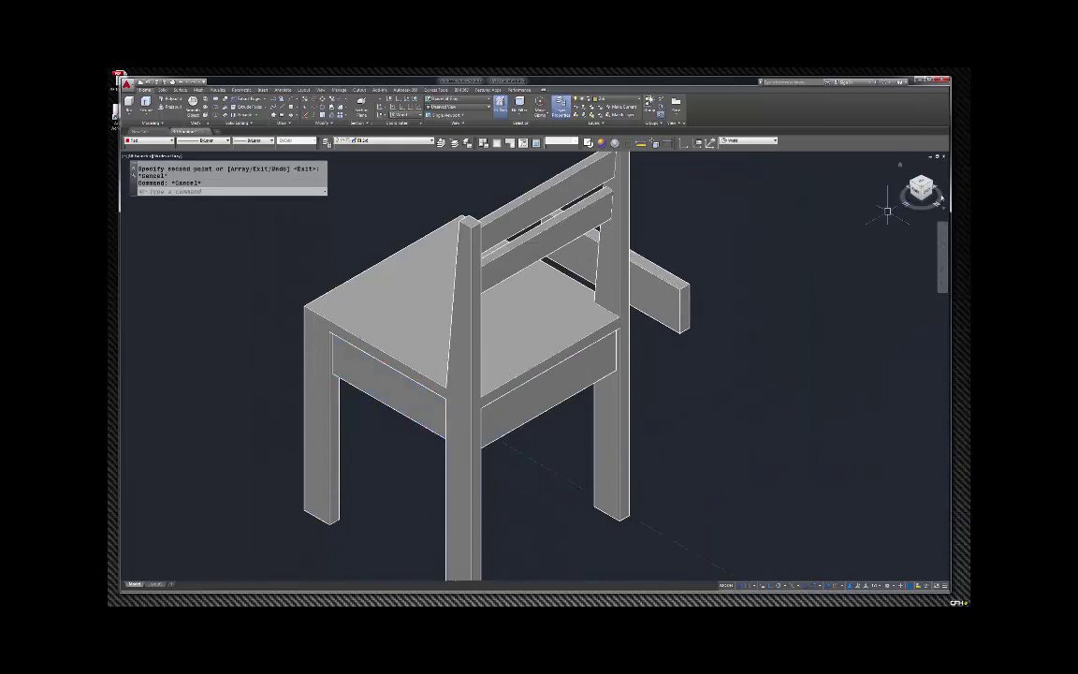
Step: Move the copied side rail by its upper outer corner to the leg's inner corner under the seat's open side edge
{"action": "mouse_move", "coordinate": [824, 171]}
{"action": "middle_mouse_down", "text": "shift"}
{"action": "mouse_move", "coordinate": [839, 241]}
{"action": "mouse_move", "coordinate": [829, 177]}
{"action": "middle_mouse_up", "text": "shift"}
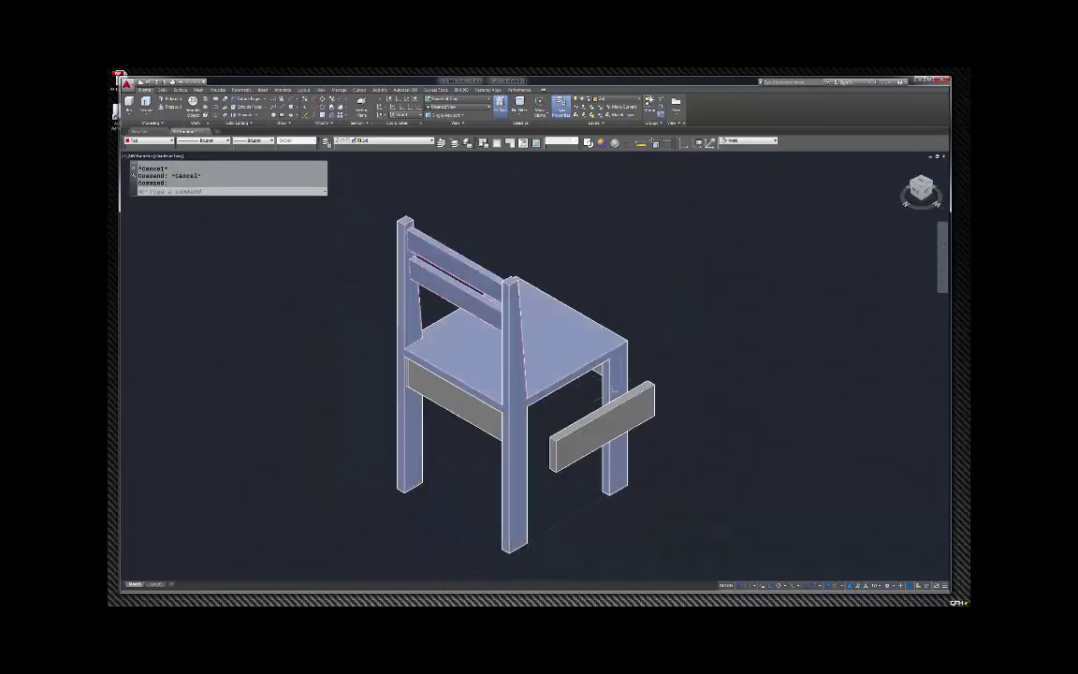
{"action": "scroll", "coordinate": [566, 438], "scroll_direction": "up", "scroll_amount": 4}
{"action": "left_click", "coordinate": [567, 438]}
{"action": "type", "text": "m"}
{"action": "key", "text": "Return"}
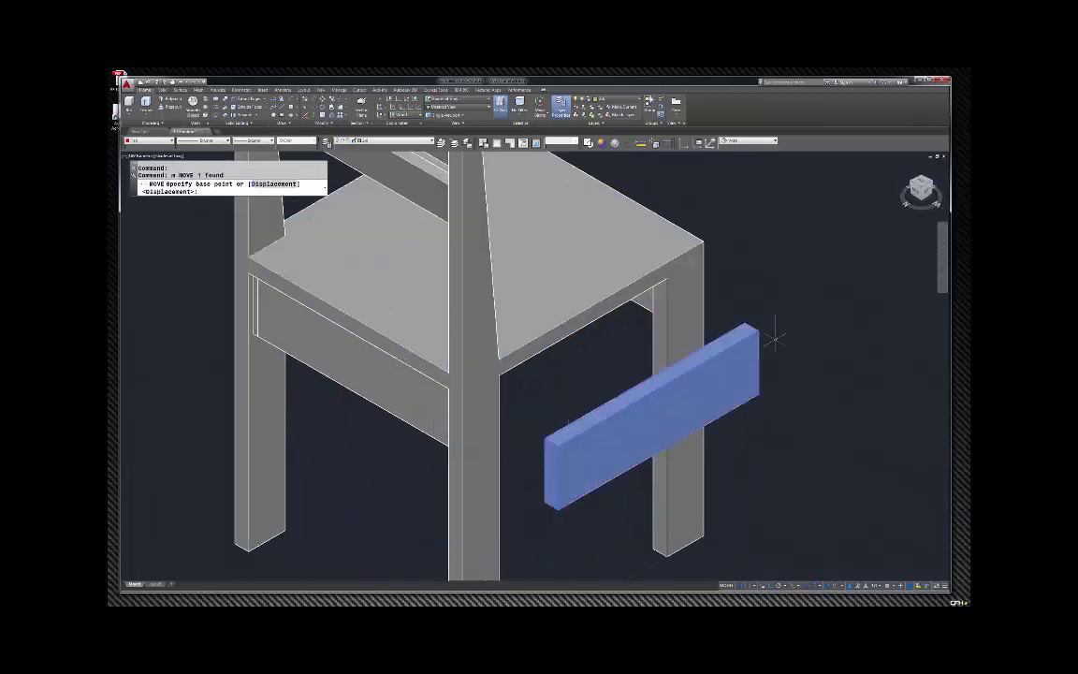
{"action": "left_click", "coordinate": [764, 326]}
{"action": "scroll", "coordinate": [714, 308], "scroll_direction": "up", "scroll_amount": 4}
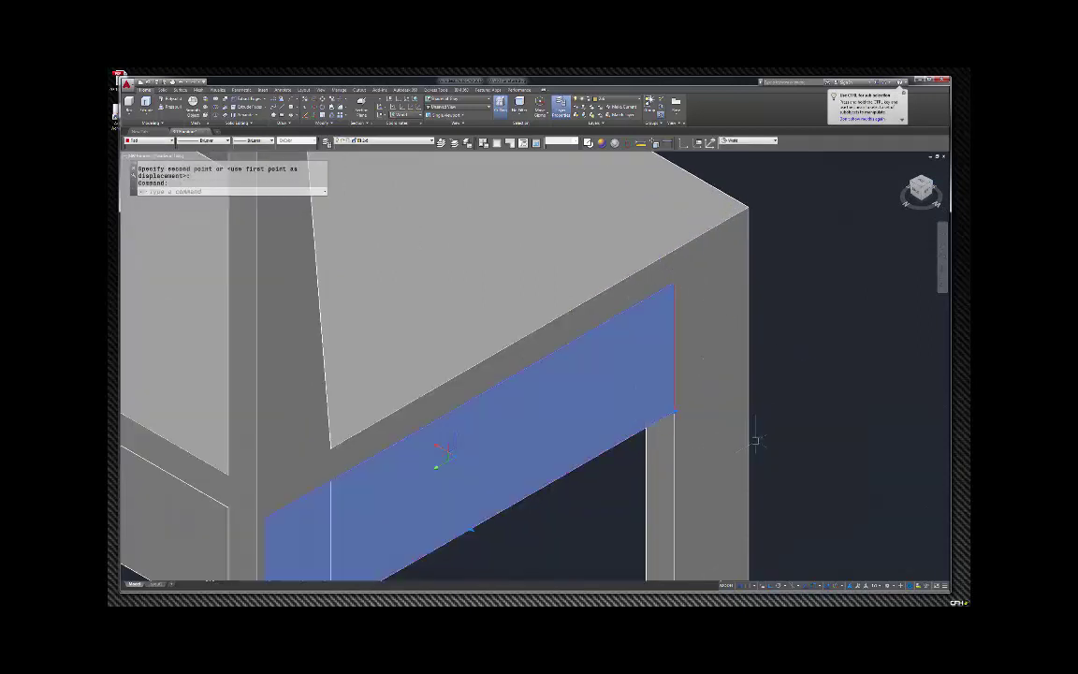
Step: Move this side rail inward from the outer leg faces by 0.25
{"action": "left_click", "coordinate": [824, 448]}
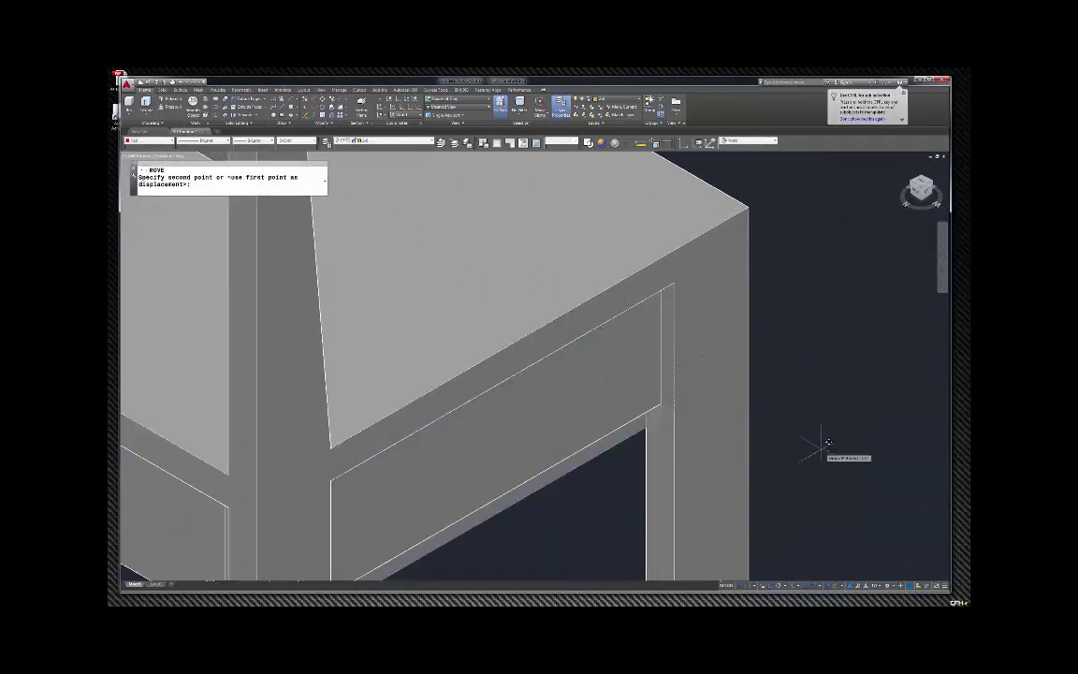
{"action": "type", "text": ".25"}
{"action": "key", "text": "Return"}
{"action": "scroll", "coordinate": [820, 448], "scroll_direction": "down", "scroll_amount": 5}
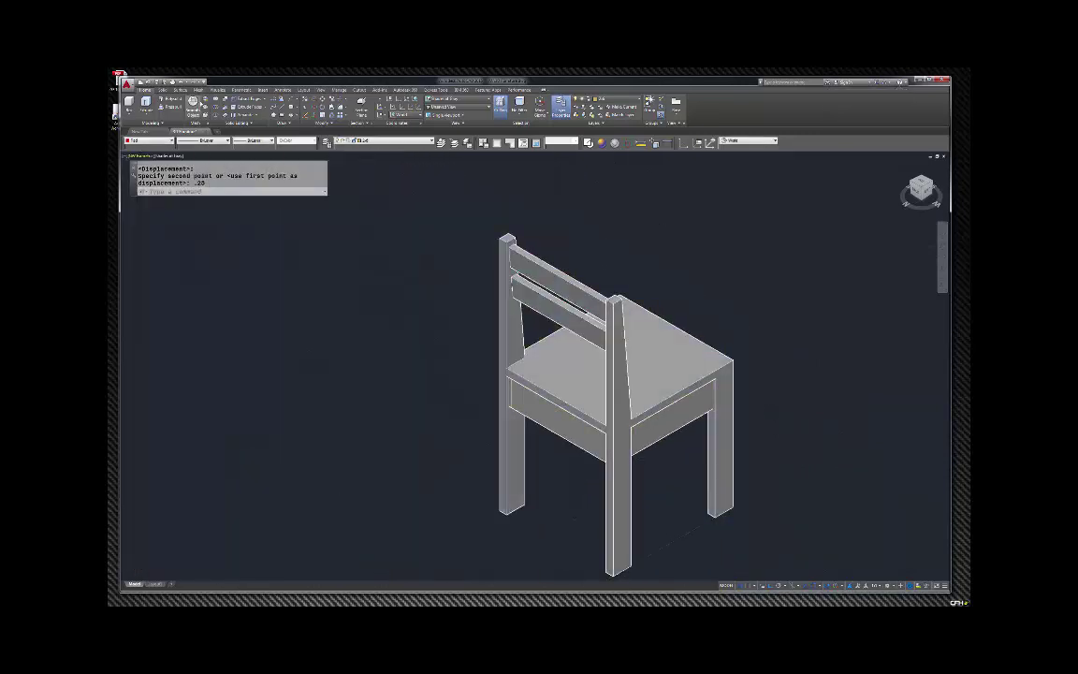
Step: Union the chair body and the four rails under the seat into one solid
{"action": "left_click", "coordinate": [215, 101]}
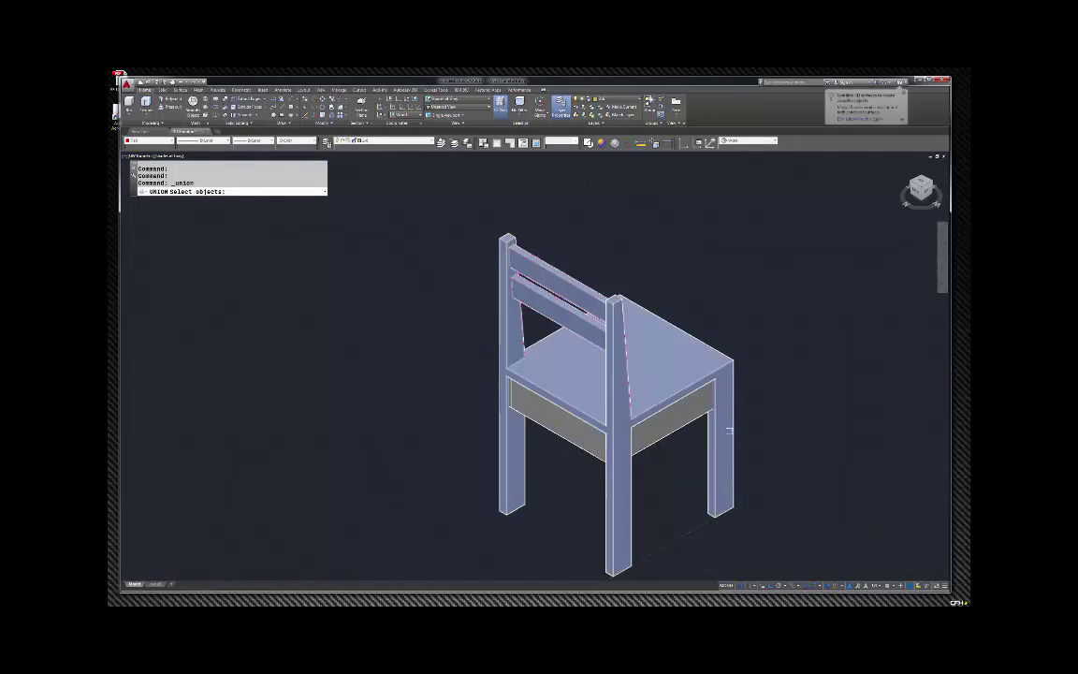
{"action": "left_click", "coordinate": [783, 455]}
{"action": "left_click", "coordinate": [461, 284]}
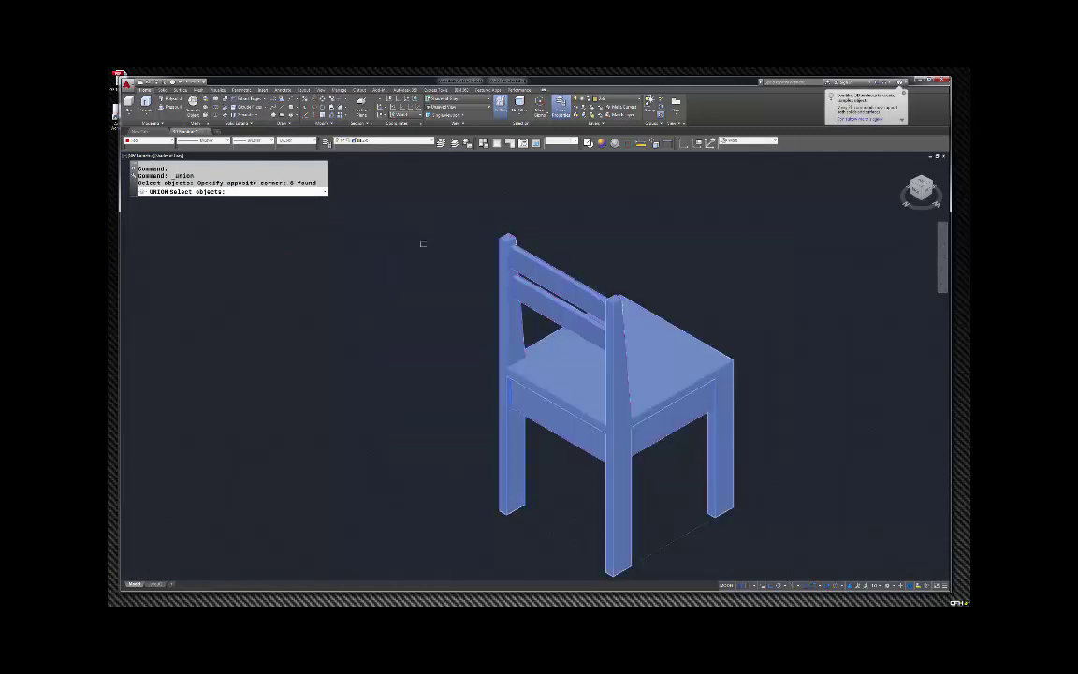
{"action": "key", "text": "Return"}
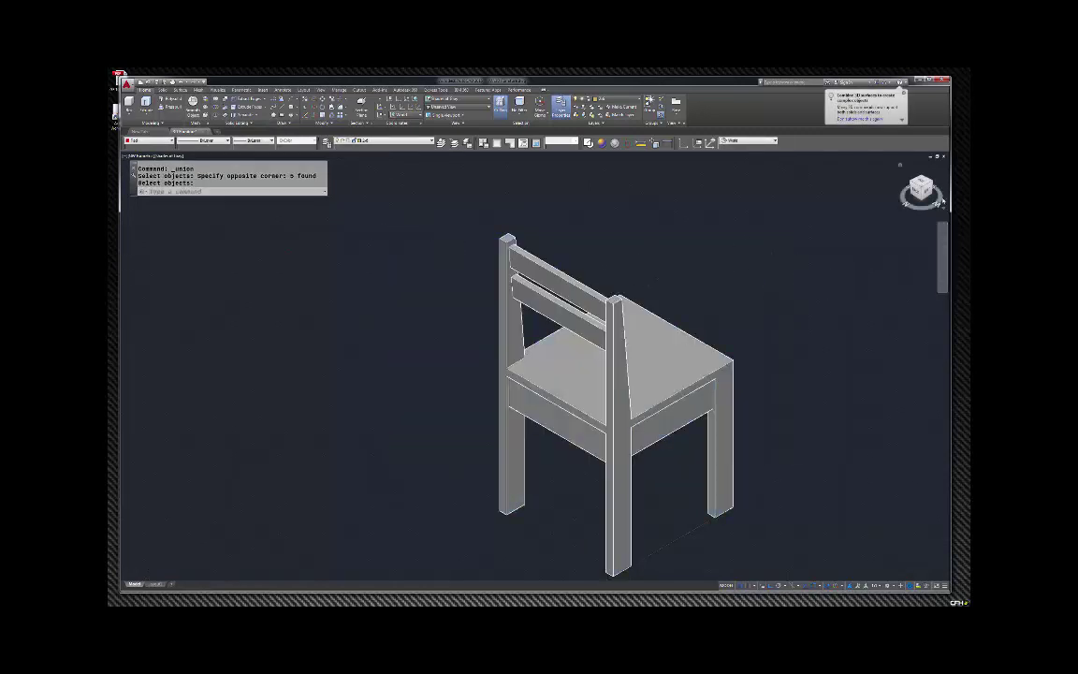
Step: From beneath the seat, try to move one side rail's inner face outward by 0.5 with the solid face Move option
{"action": "left_click", "coordinate": [900, 166]}
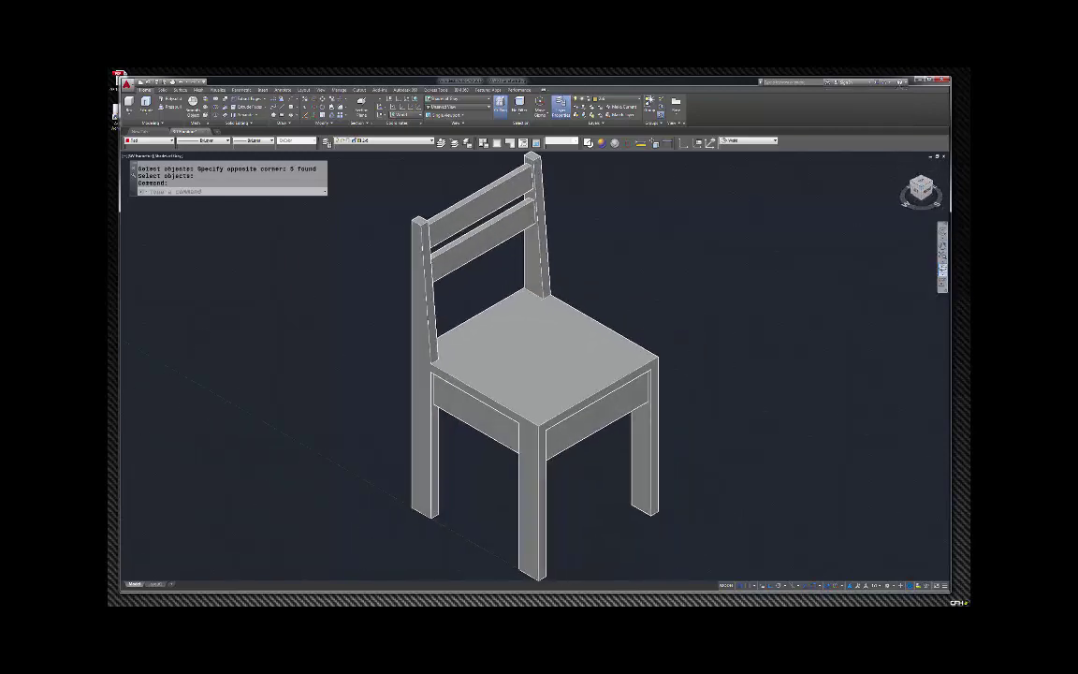
{"action": "left_click", "coordinate": [943, 270]}
{"action": "left_click_drag", "start_coordinate": [693, 225], "coordinate": [692, 346]}
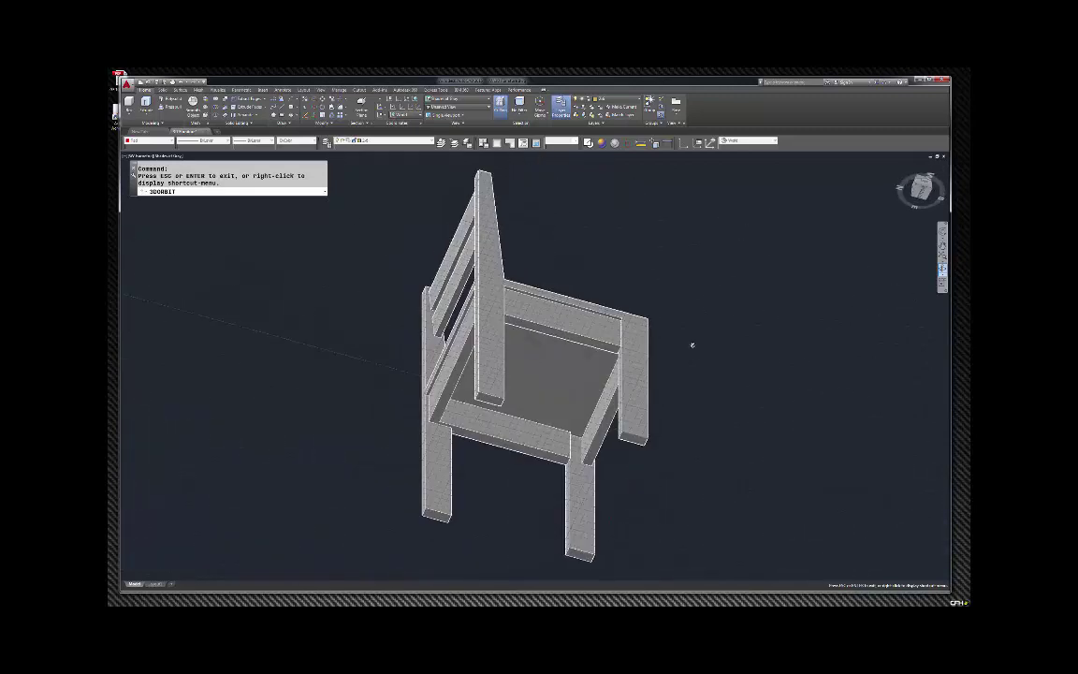
{"action": "left_click_drag", "start_coordinate": [607, 458], "coordinate": [518, 318]}
{"action": "key", "text": "Escape"}
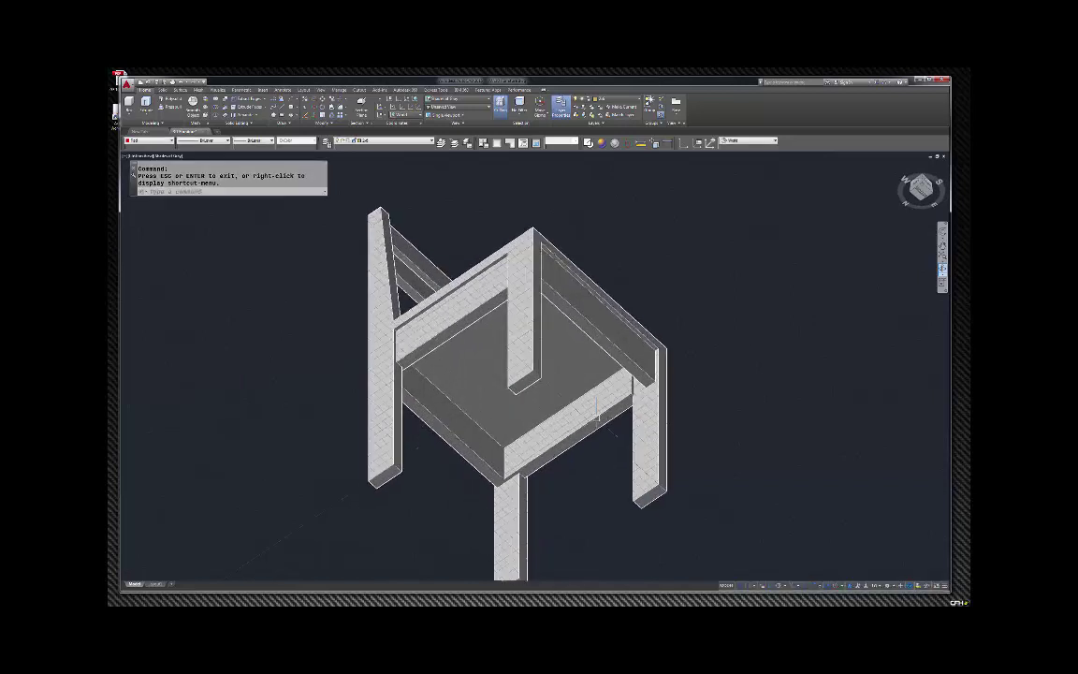
{"action": "scroll", "coordinate": [518, 318], "scroll_direction": "up", "scroll_amount": 2}
{"action": "left_click", "coordinate": [260, 106]}
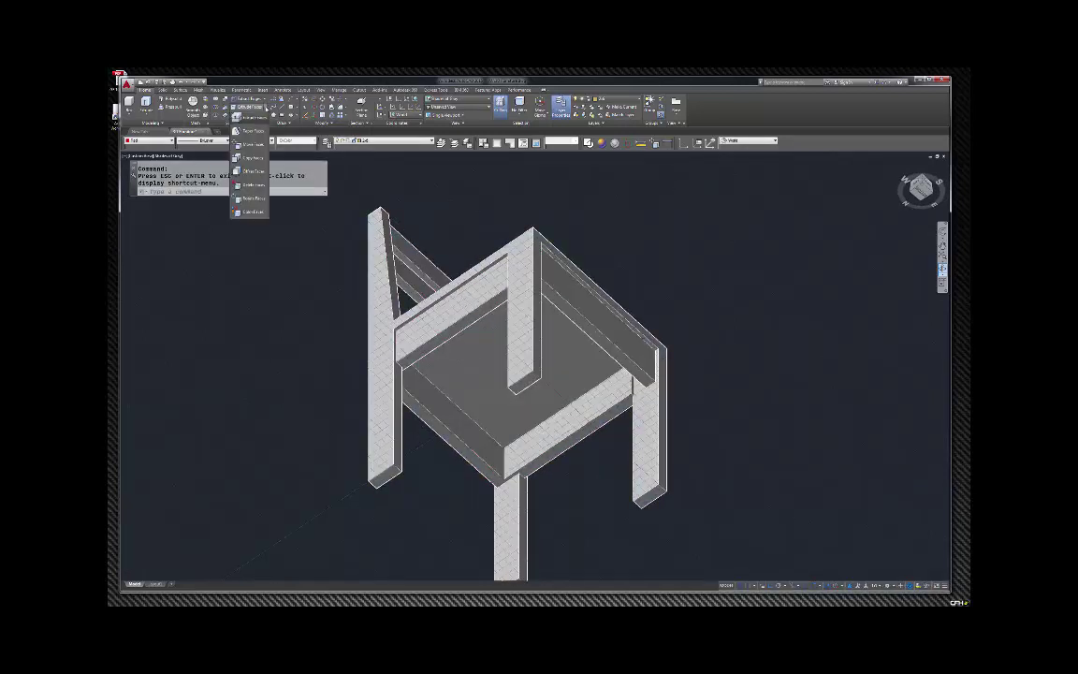
{"action": "left_click", "coordinate": [251, 144]}
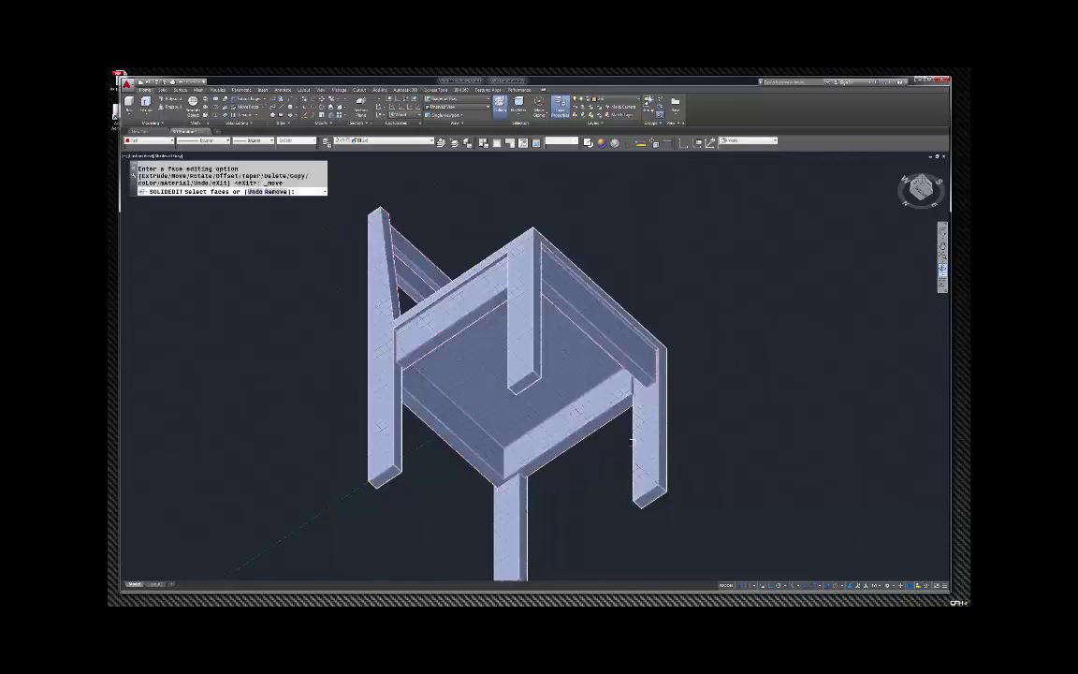
{"action": "scroll", "coordinate": [599, 408], "scroll_direction": "up", "scroll_amount": 2}
{"action": "left_click", "coordinate": [587, 396]}
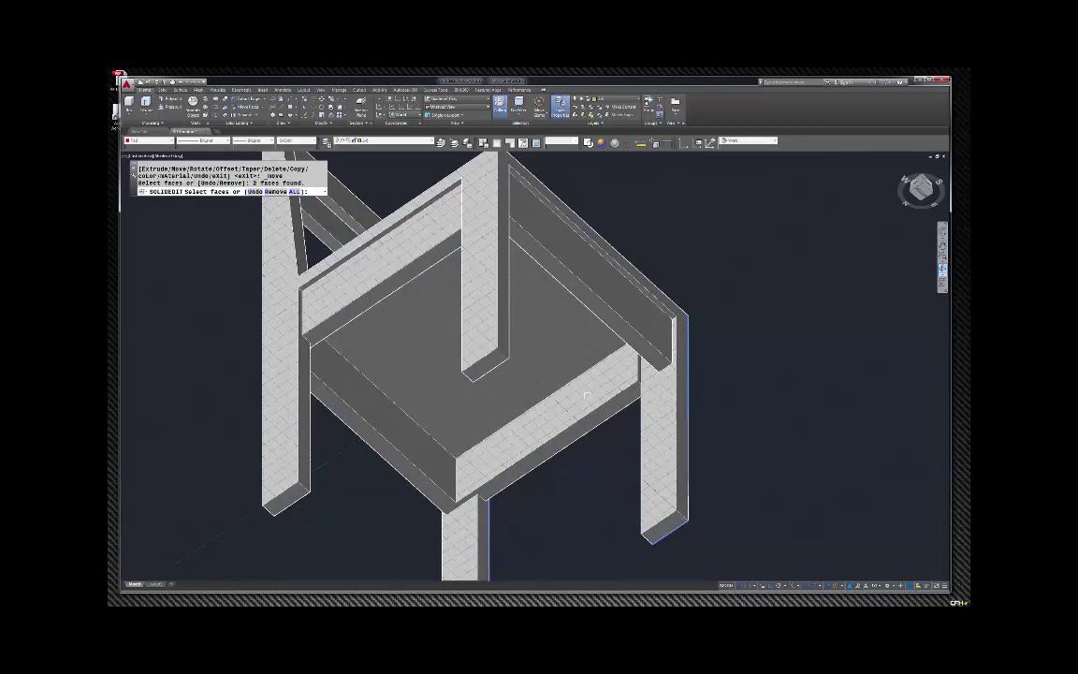
{"action": "left_click", "coordinate": [587, 401]}
{"action": "key", "text": "Return"}
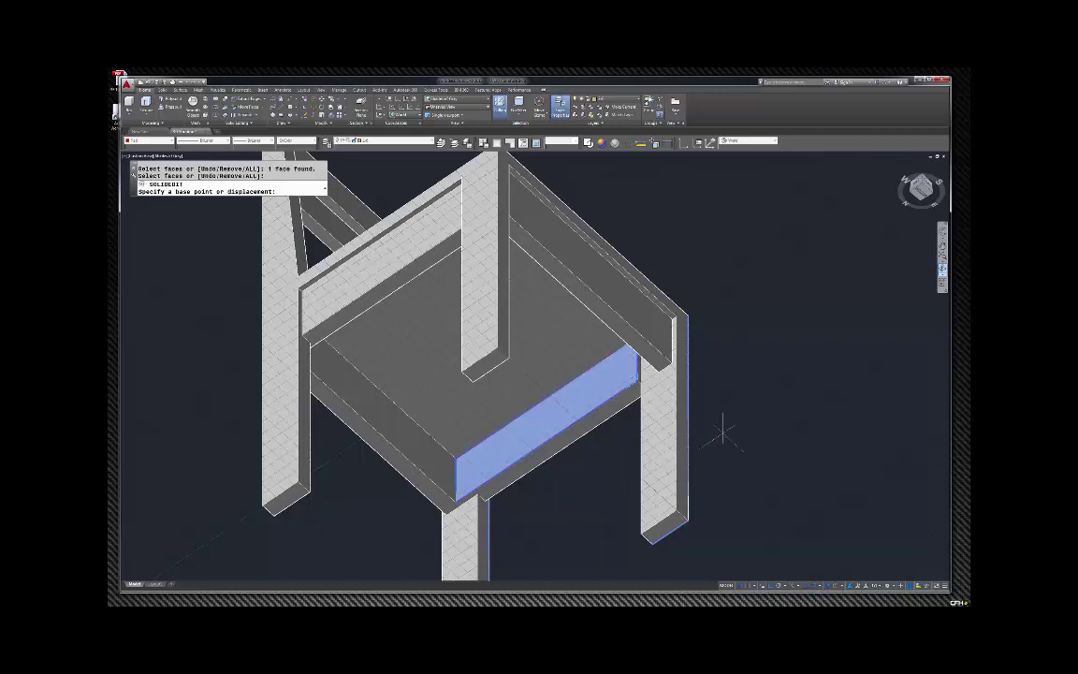
{"action": "left_click", "coordinate": [721, 431]}
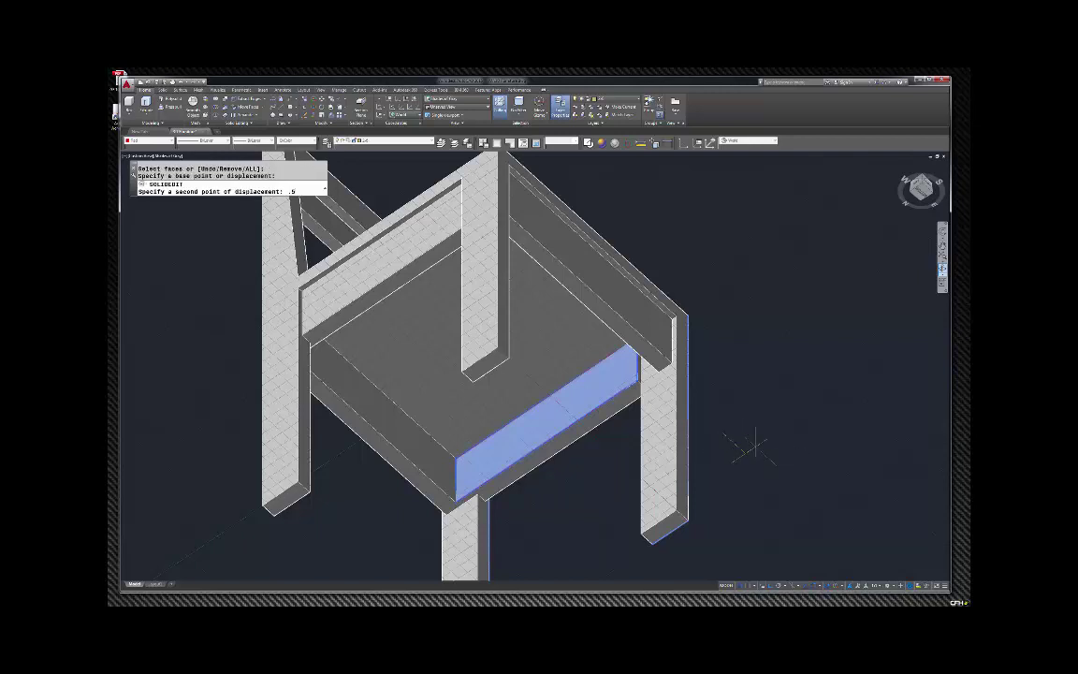
{"action": "type", "text": ".5"}
{"action": "key", "text": "Return"}
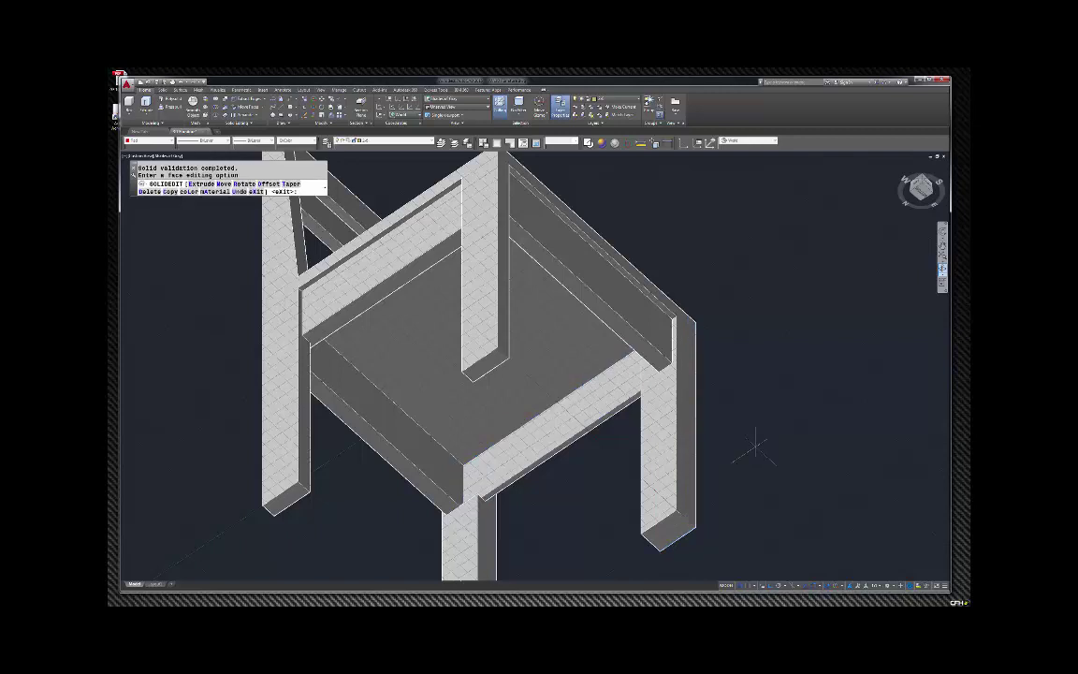
{"action": "scroll", "coordinate": [627, 324], "scroll_direction": "down", "scroll_amount": 2}
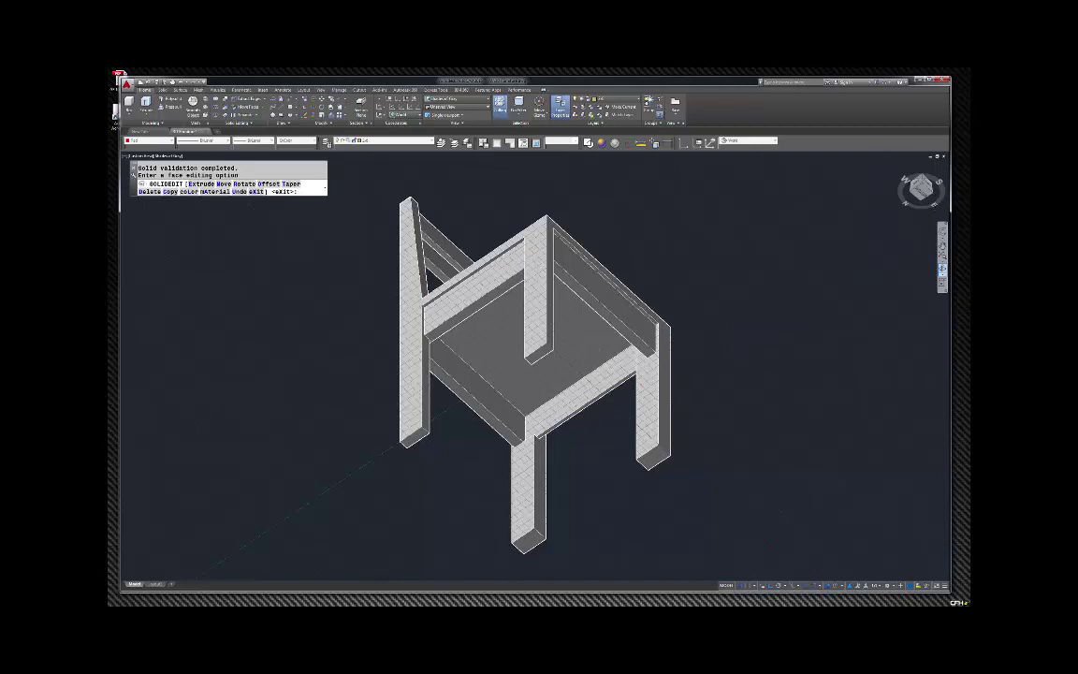
Step: Inspect the legs from below and undo the last face move
{"action": "key", "text": "Escape"}
{"action": "left_click", "coordinate": [799, 173]}
{"action": "key", "text": "Escape"}
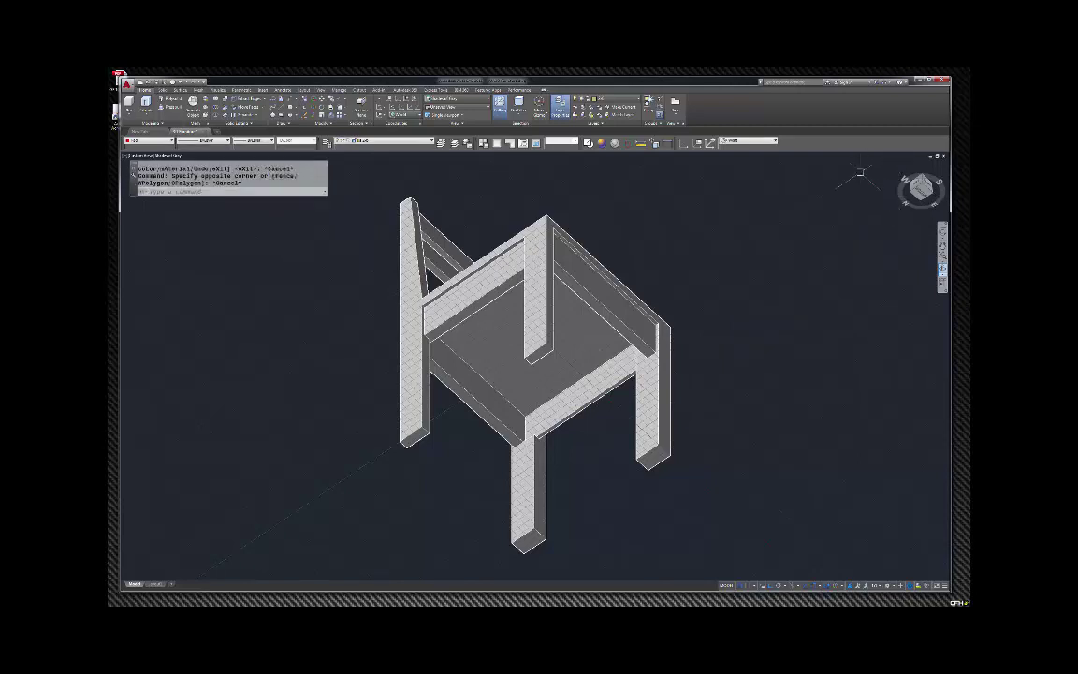
{"action": "left_click", "coordinate": [942, 268]}
{"action": "left_click_drag", "start_coordinate": [843, 267], "coordinate": [705, 367]}
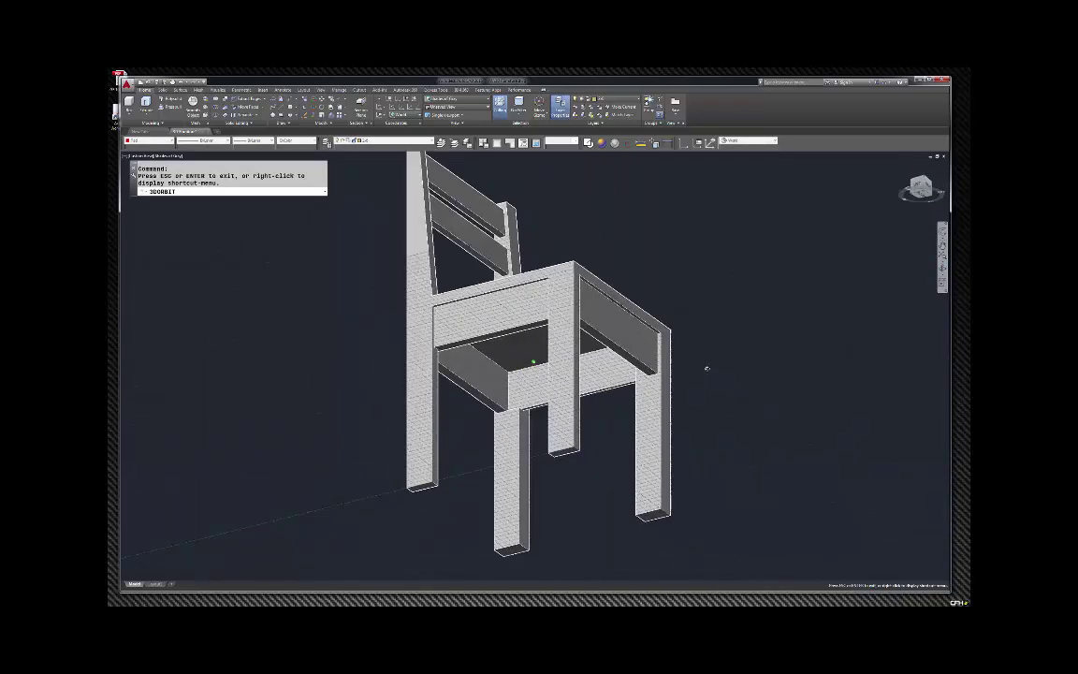
{"action": "key", "text": "Escape"}
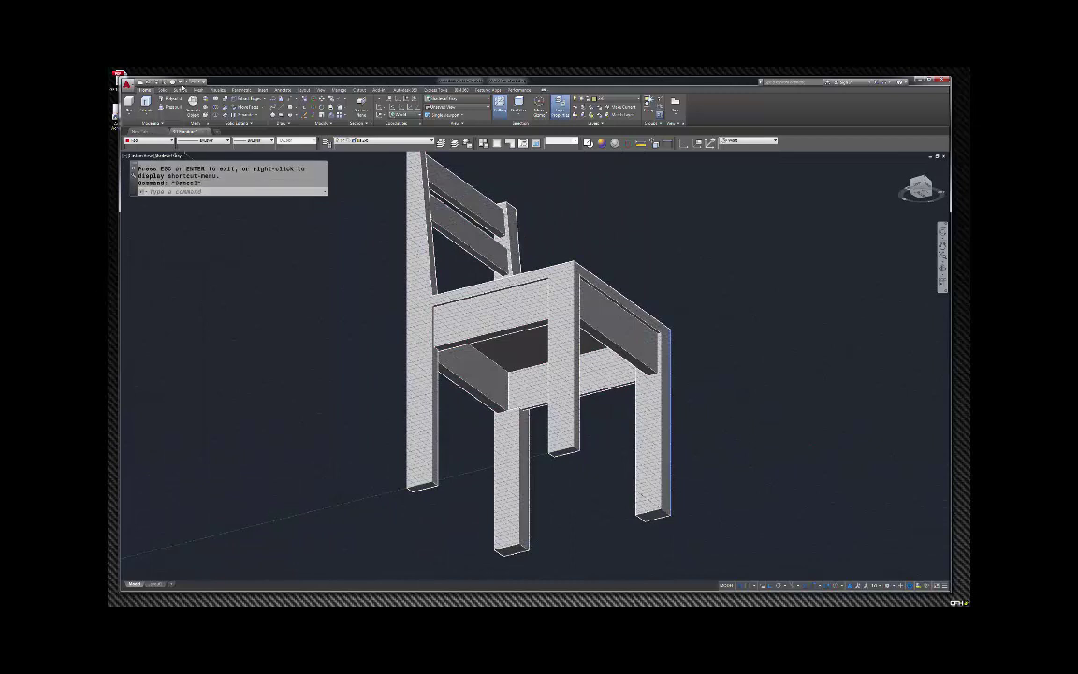
{"action": "left_click", "coordinate": [159, 82]}
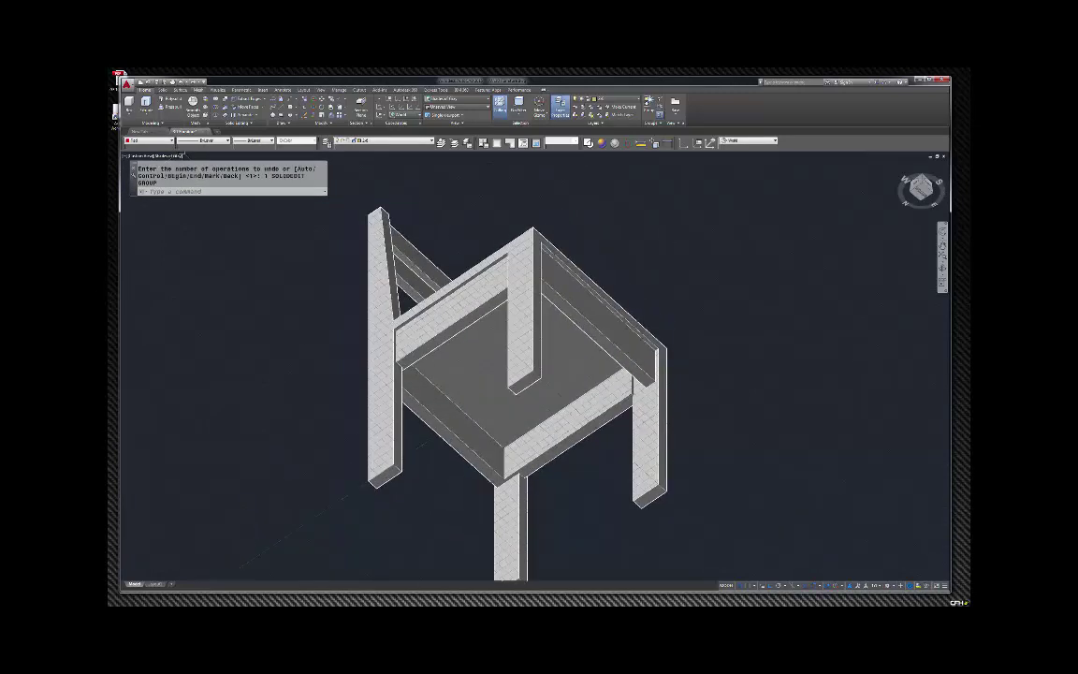
Step: Move only the side rail's inner face from its lower corner to the leg's inner corner, flush with the leg's inner face
{"action": "scroll", "coordinate": [622, 421], "scroll_direction": "up", "scroll_amount": 4}
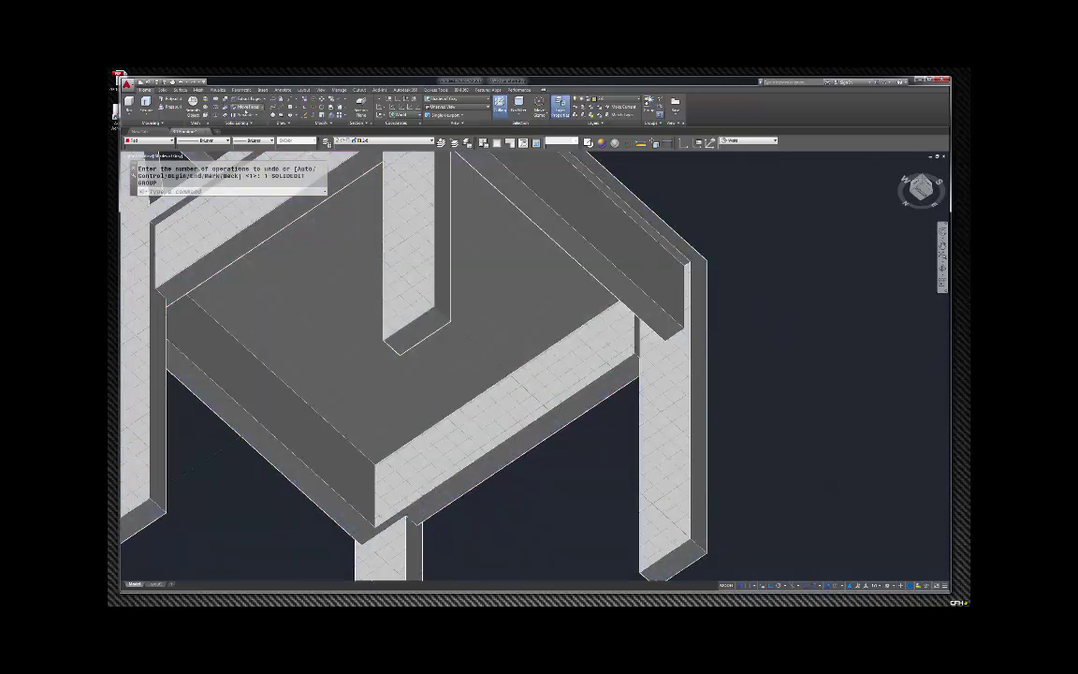
{"action": "left_click", "coordinate": [245, 109]}
{"action": "left_click", "coordinate": [603, 351]}
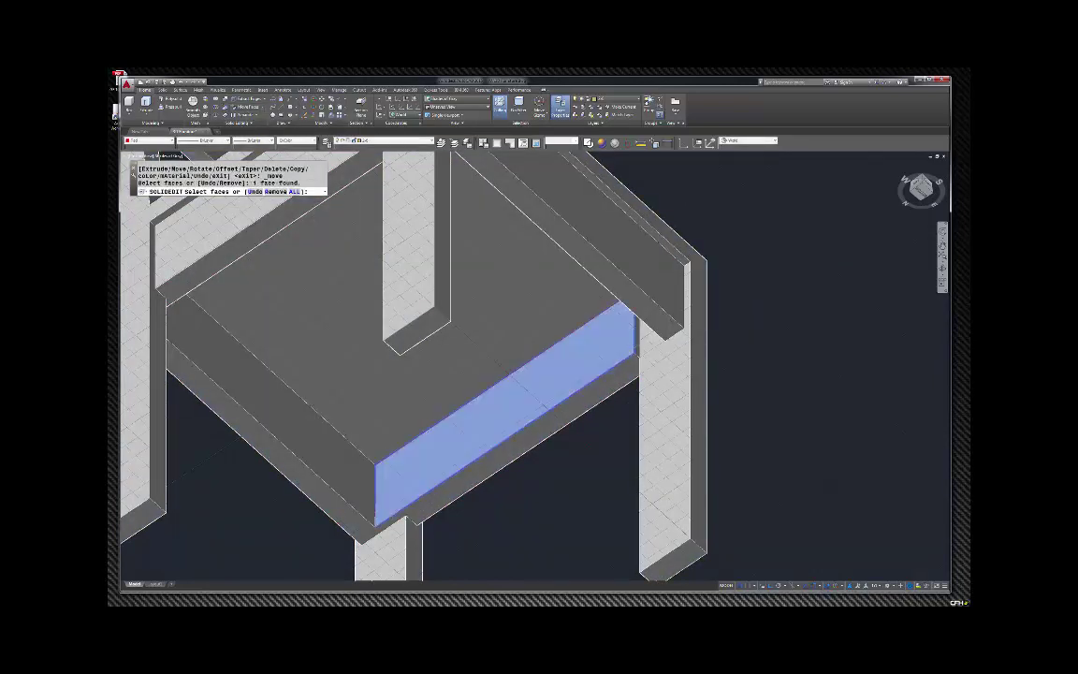
{"action": "key", "text": "Return"}
{"action": "left_click", "coordinate": [636, 354]}
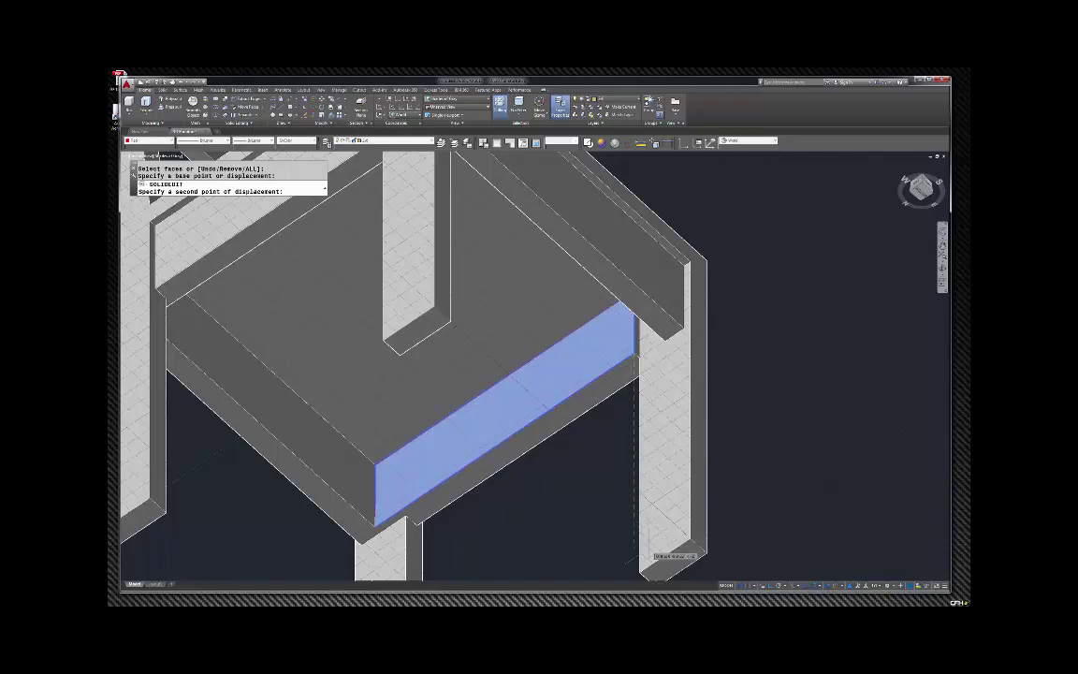
{"action": "left_click", "coordinate": [690, 536]}
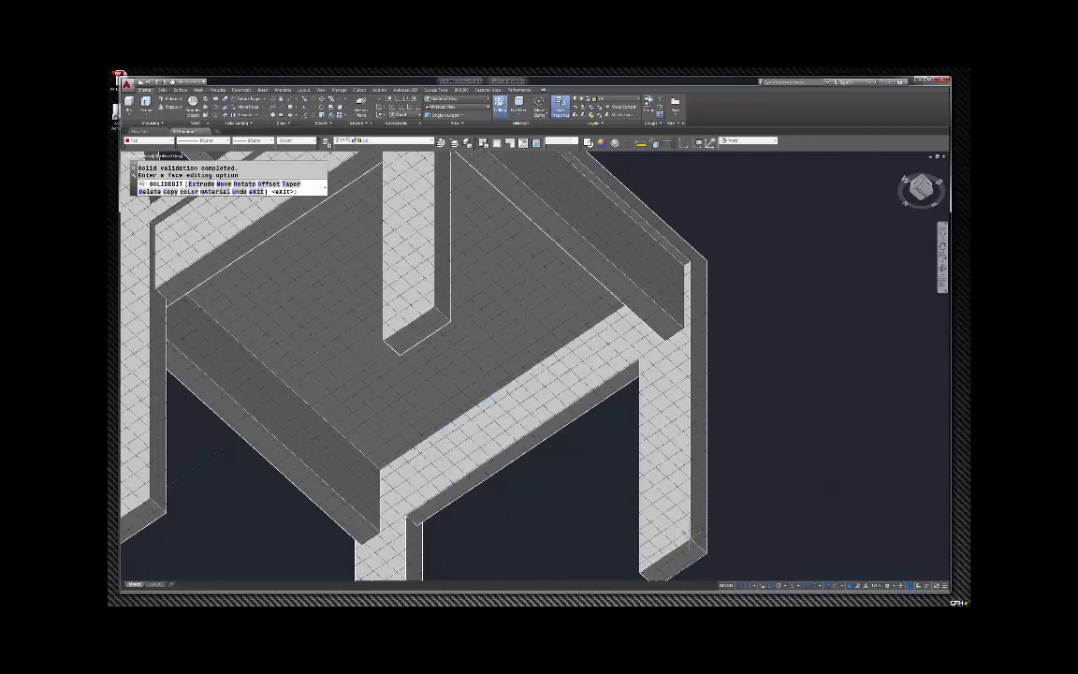
{"action": "scroll", "coordinate": [609, 361], "scroll_direction": "down", "scroll_amount": 3}
{"action": "scroll", "coordinate": [600, 399], "scroll_direction": "up", "scroll_amount": 5}
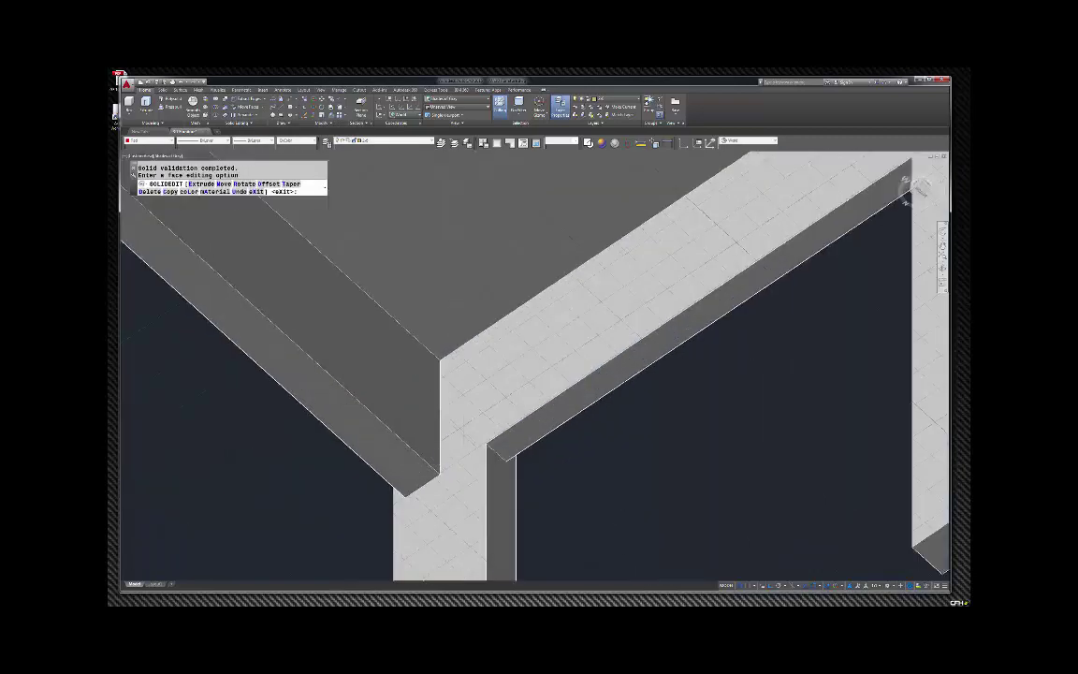
{"action": "scroll", "coordinate": [440, 361], "scroll_direction": "down", "scroll_amount": 5}
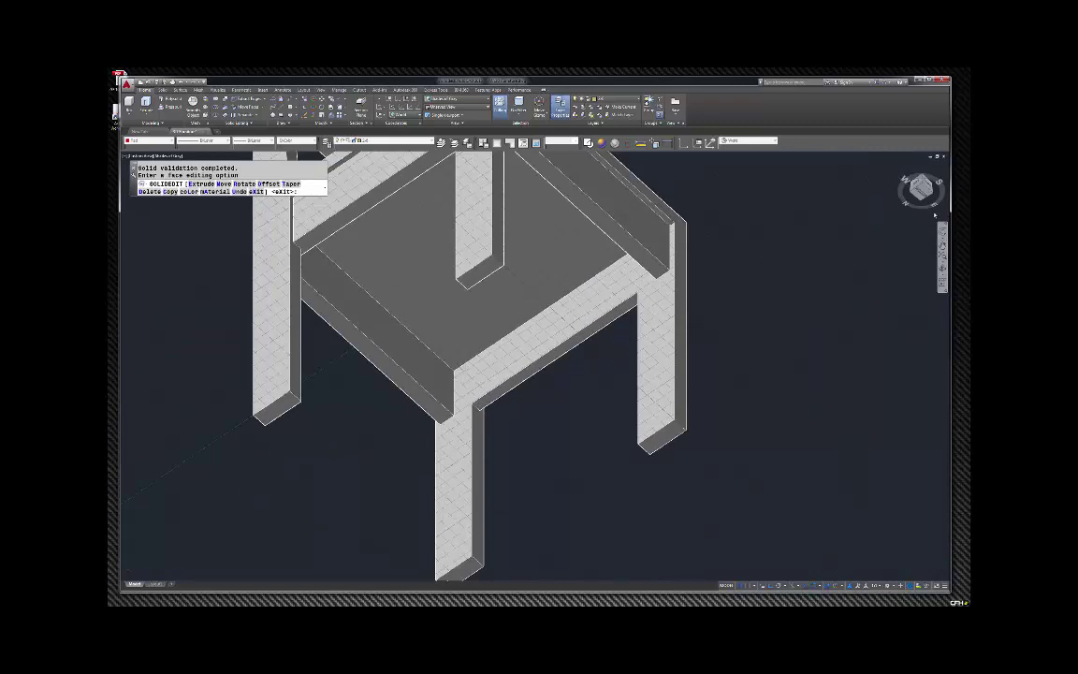
Step: Move the opposite side rail's inner face from its lower corner to the front leg's bottom inner corner, flush with the leg
{"action": "middle_click_drag", "start_coordinate": [916, 268], "coordinate": [618, 256], "text": "shift"}
{"action": "key", "text": "Escape"}
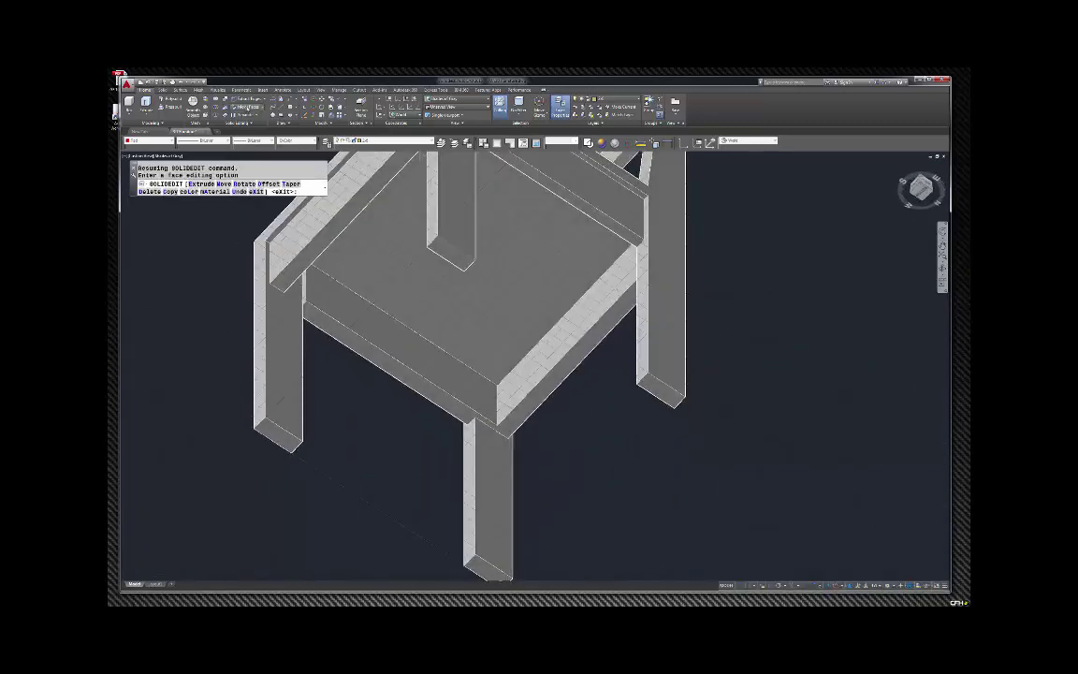
{"action": "left_click", "coordinate": [229, 104]}
{"action": "scroll", "coordinate": [292, 296], "scroll_direction": "up", "scroll_amount": 3}
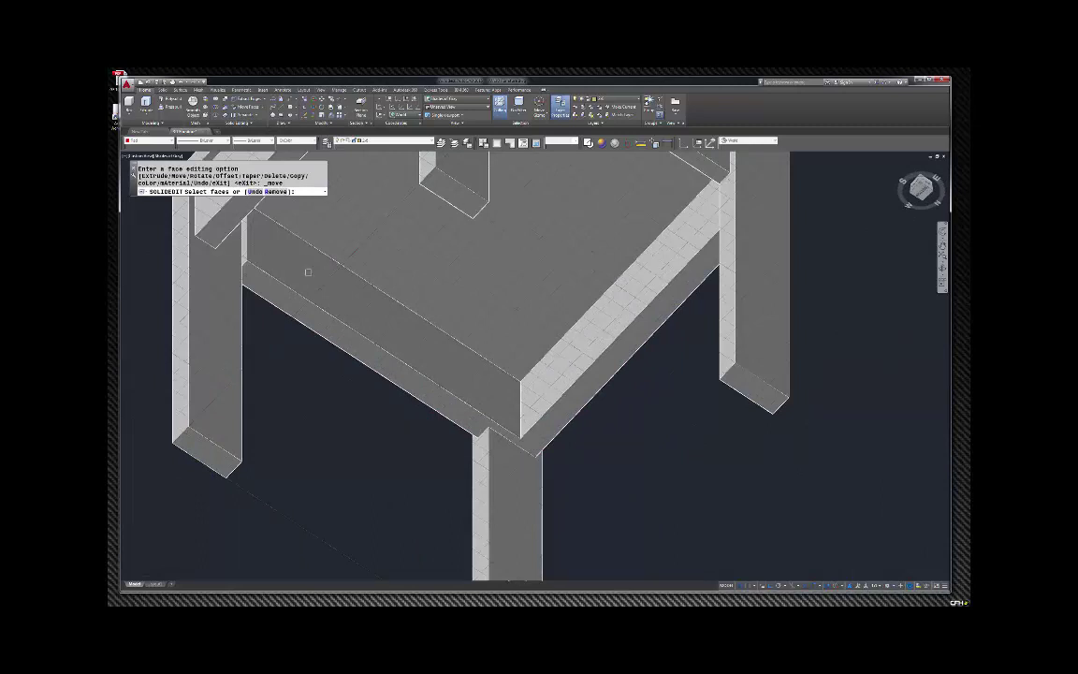
{"action": "left_click", "coordinate": [265, 262]}
{"action": "key", "text": "Return"}
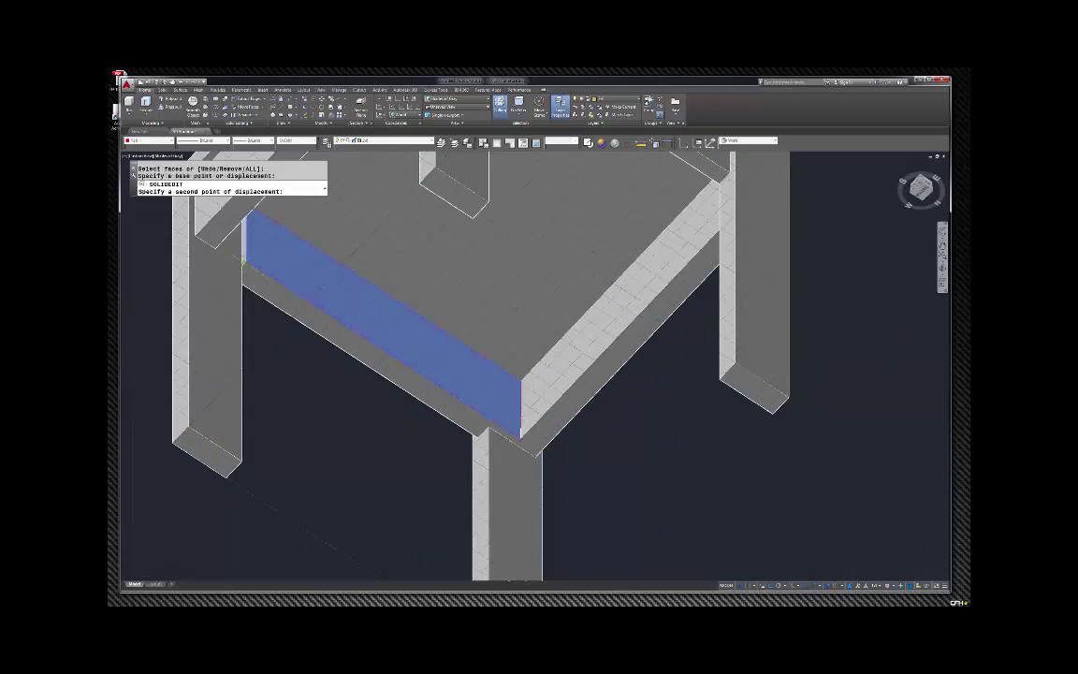
{"action": "left_click", "coordinate": [246, 459]}
{"action": "left_click", "coordinate": [248, 463]}
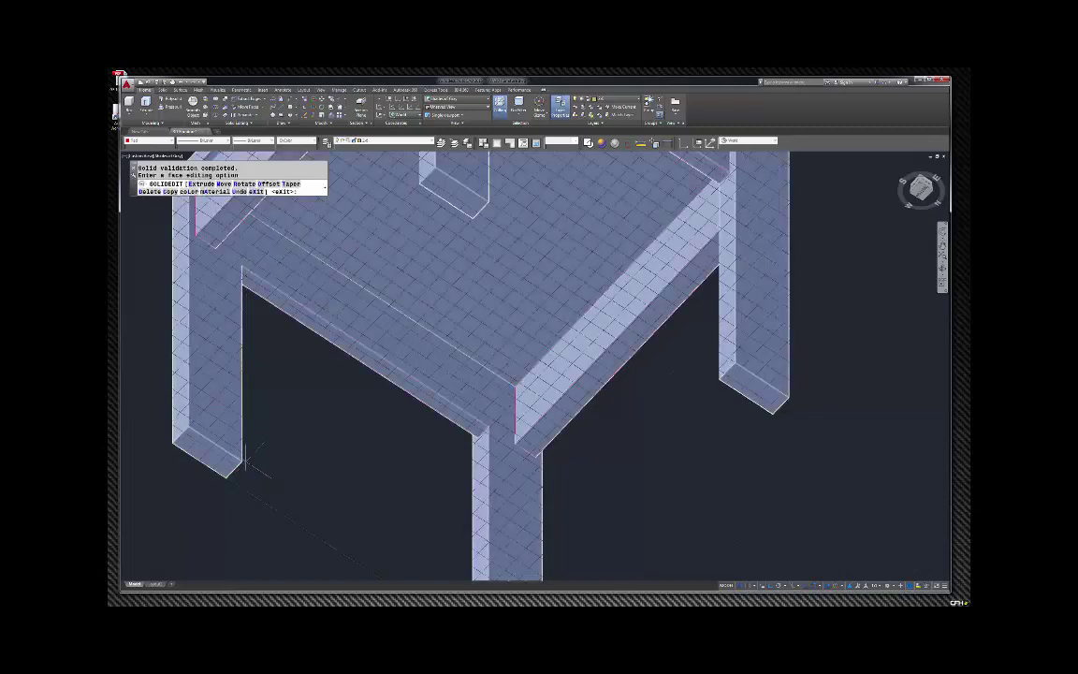
{"action": "key", "text": "Escape"}
{"action": "scroll", "coordinate": [562, 314], "scroll_direction": "down", "scroll_amount": 3}
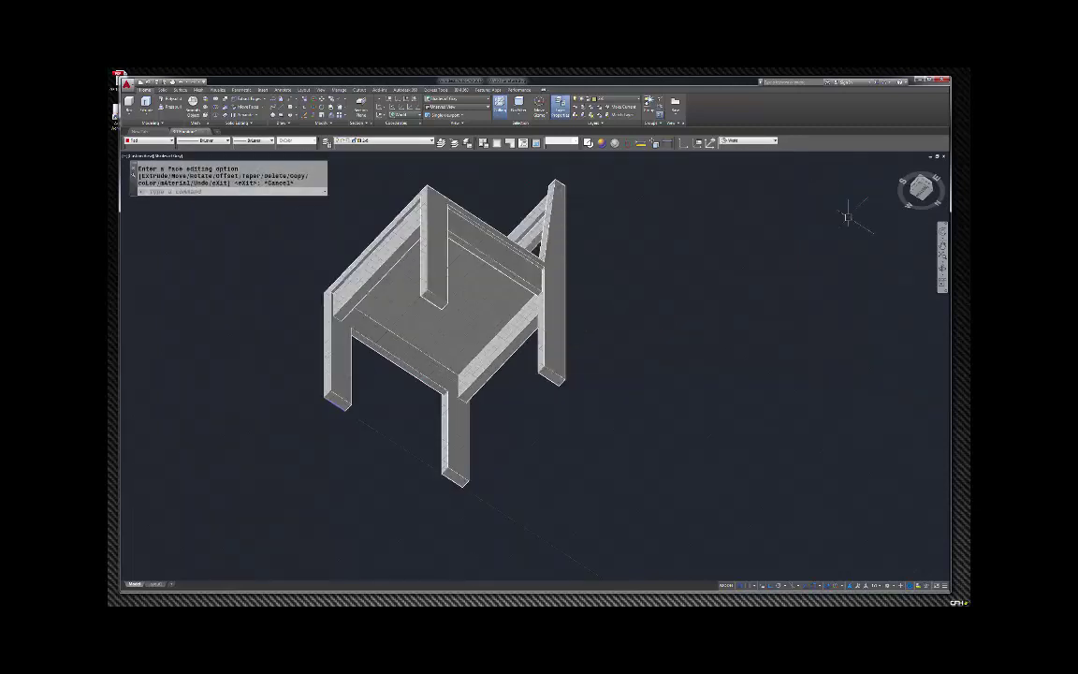
{"action": "key", "text": "Escape"}
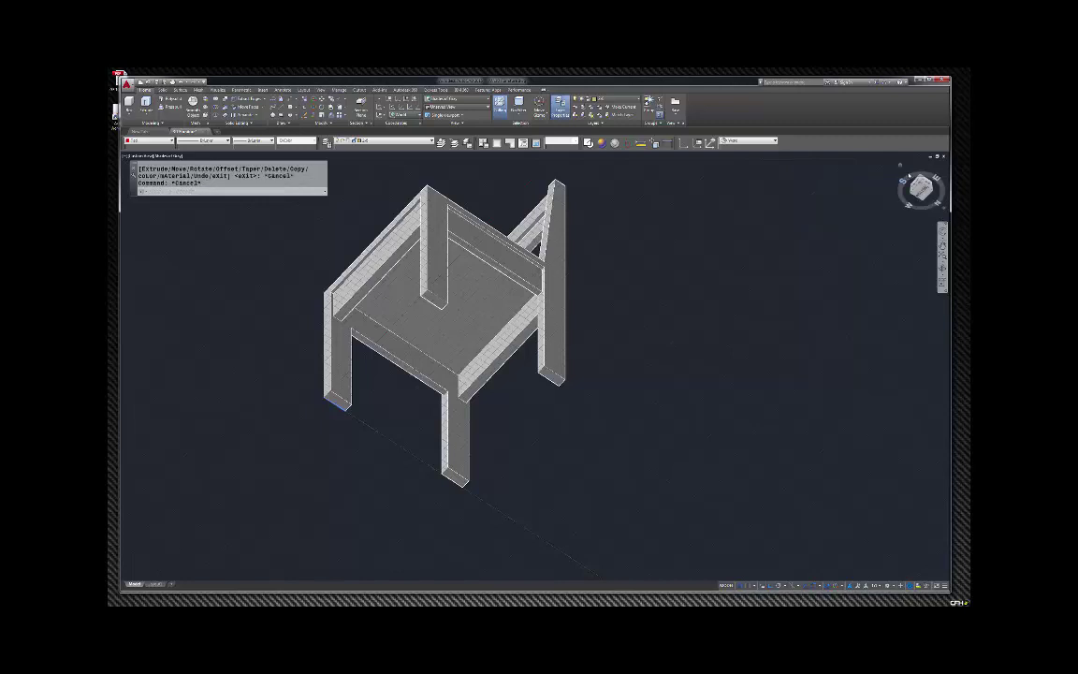
Step: View the finished chair from the front and above, zoomed to the drawing extents
{"action": "left_click", "coordinate": [913, 193]}
{"action": "left_click", "coordinate": [902, 166]}
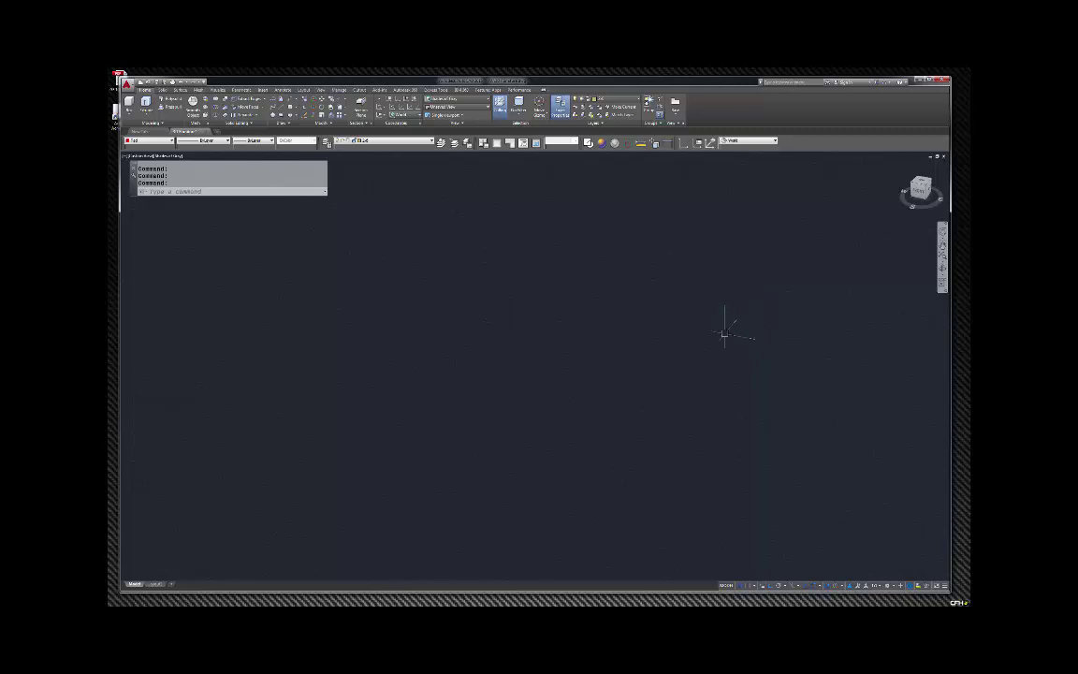
{"action": "type", "text": "z"}
{"action": "key", "text": "Return"}
{"action": "type", "text": "e"}
{"action": "key", "text": "Return"}
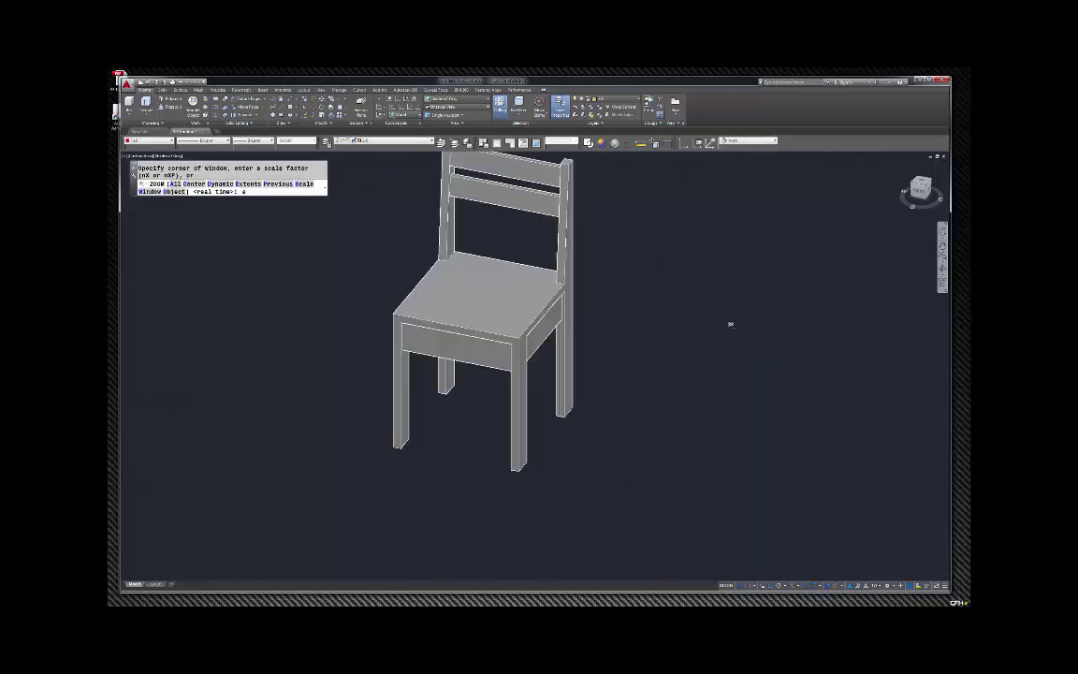